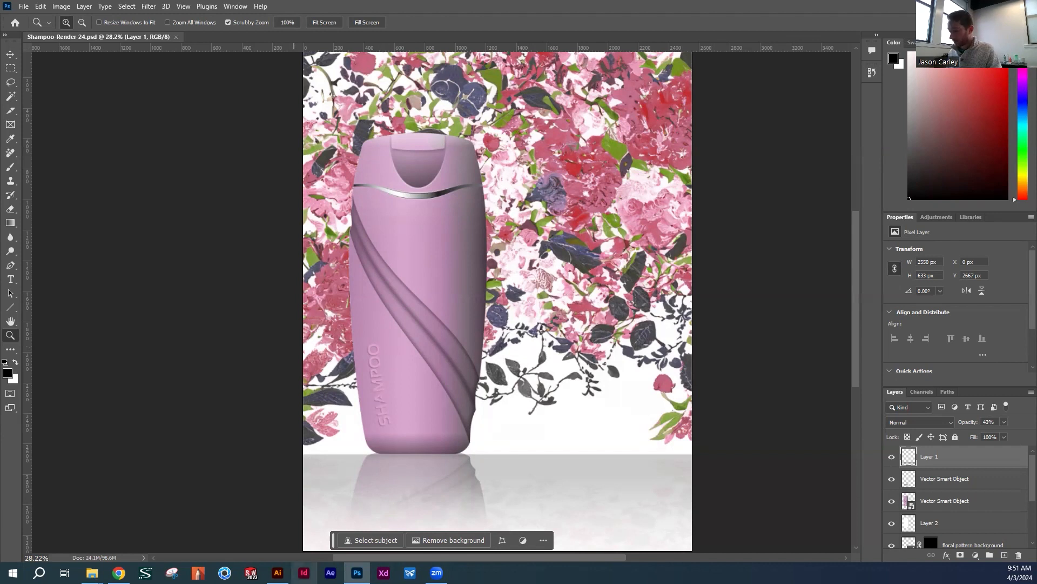
Switch to Illustrator, delete the Rendering layer along with its bottle artwork, and show the Linework layer
click(278, 572)
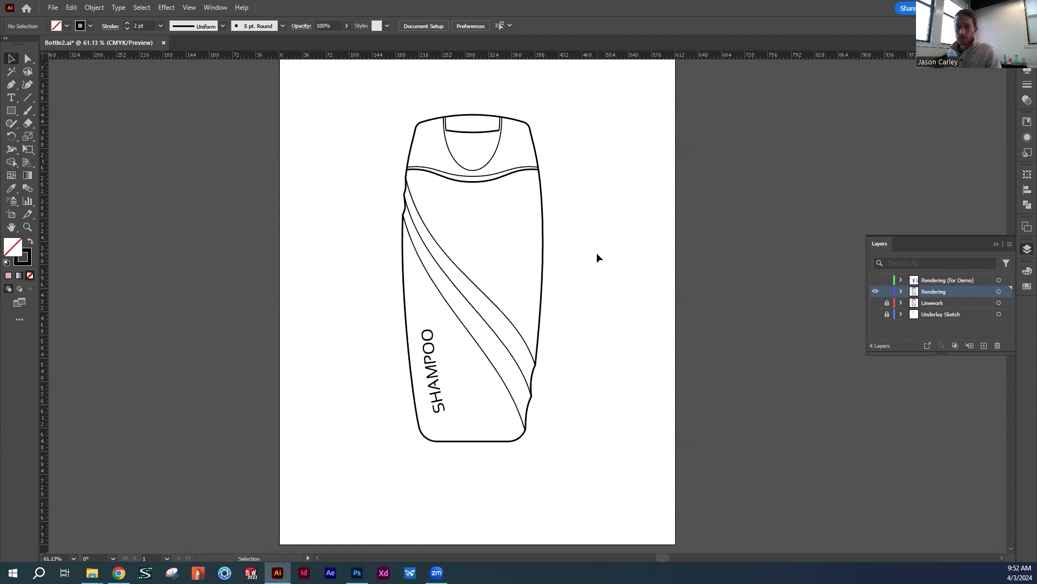
drag(356, 89, 620, 508)
key(Delete)
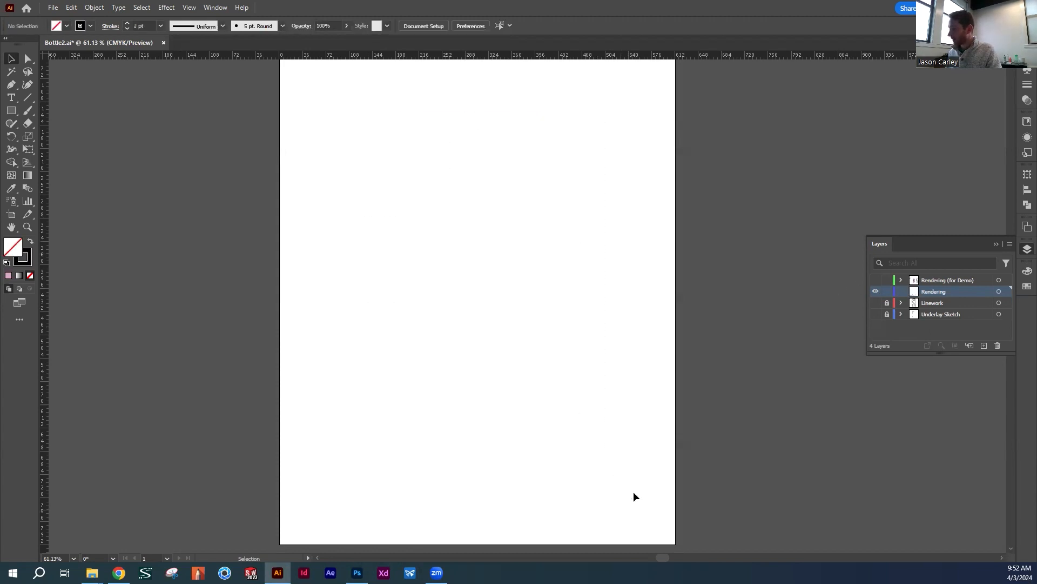
click(997, 345)
key(ctrl+y)
click(872, 294)
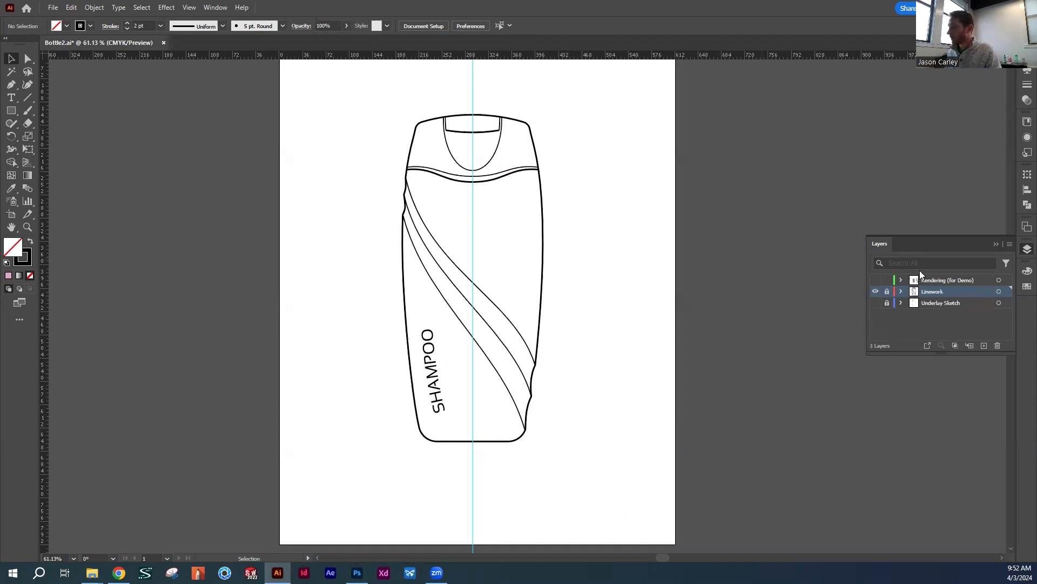
Create a new layer above Linework and name it Rendering
click(984, 345)
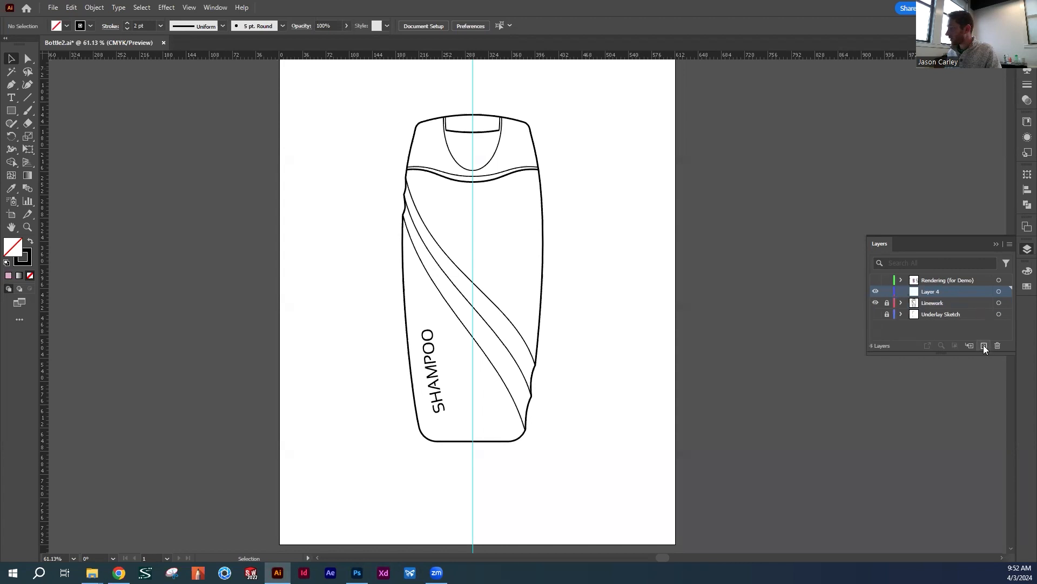
double_click(930, 293)
text(R)
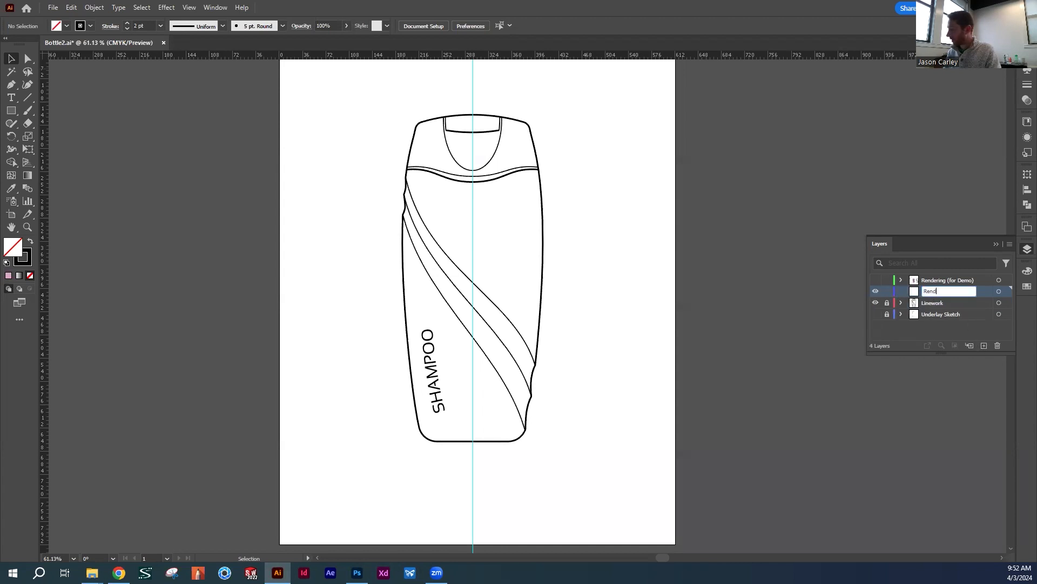
text(endering)
key(Return)
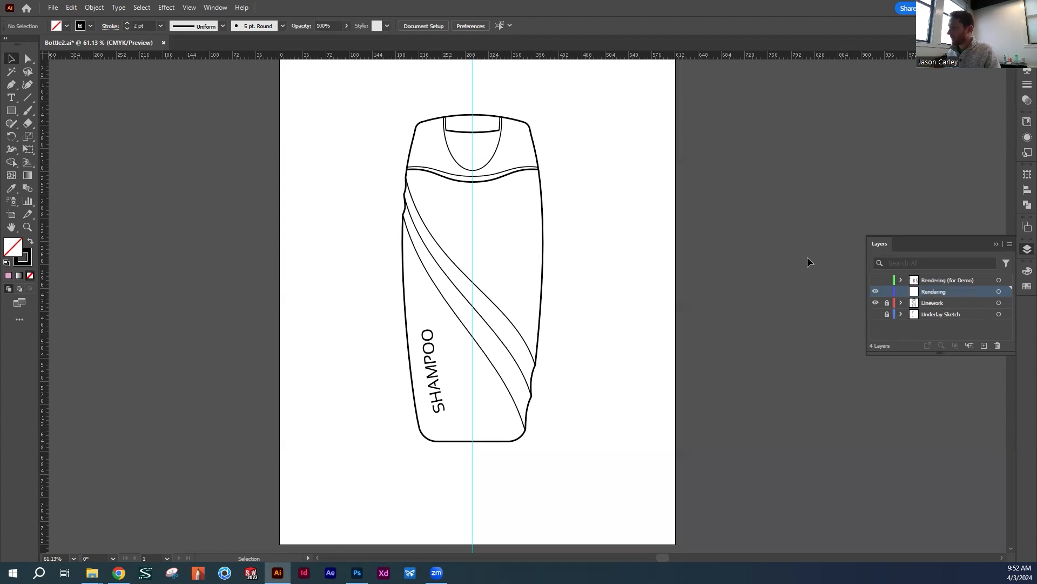
Unlock the Linework layer and copy all of its bottle artwork in place onto the Rendering layer
click(958, 302)
click(887, 302)
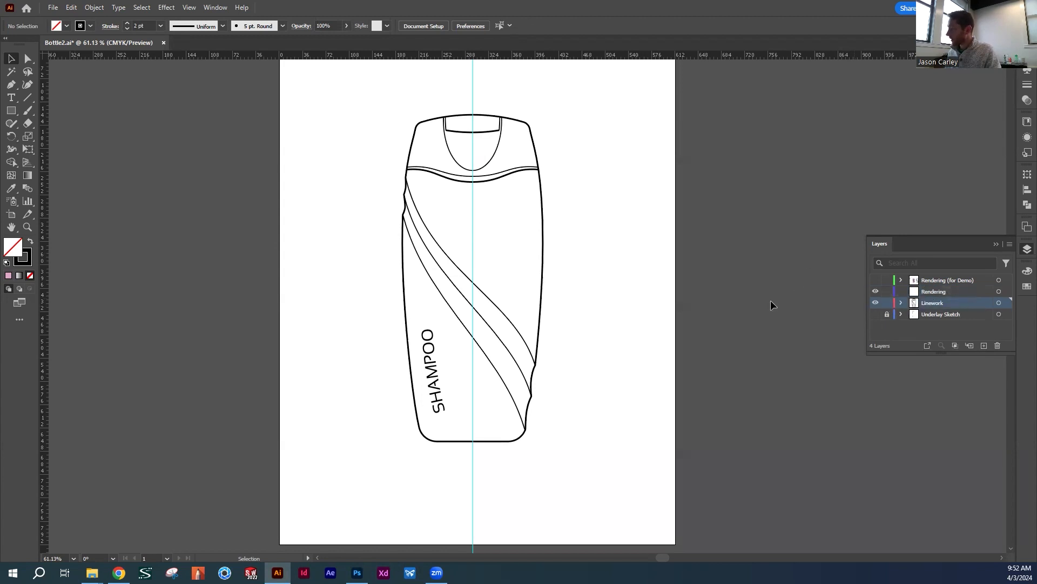
drag(347, 97, 582, 495)
key(ctrl+c)
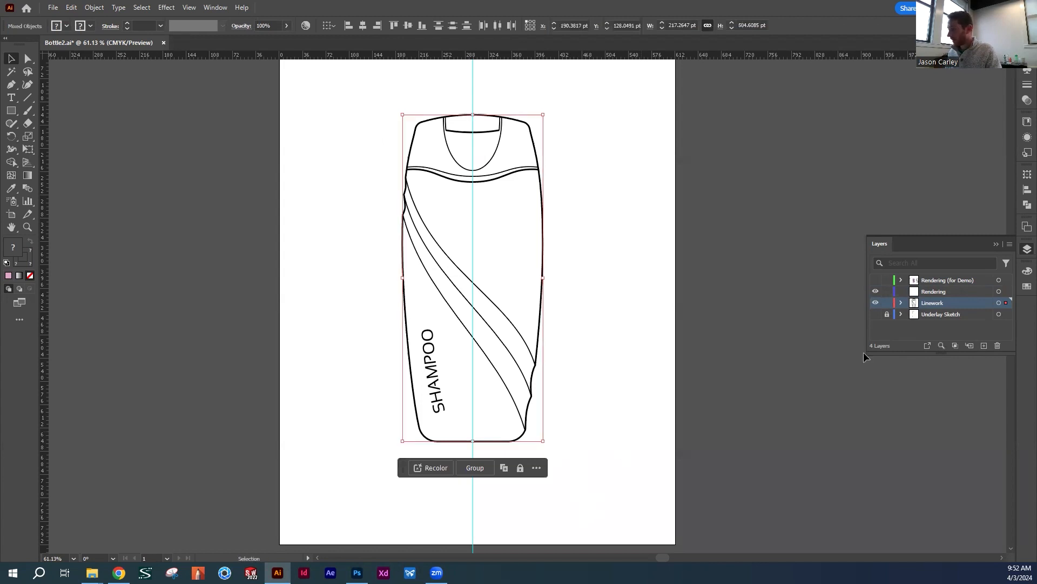
click(936, 291)
click(72, 8)
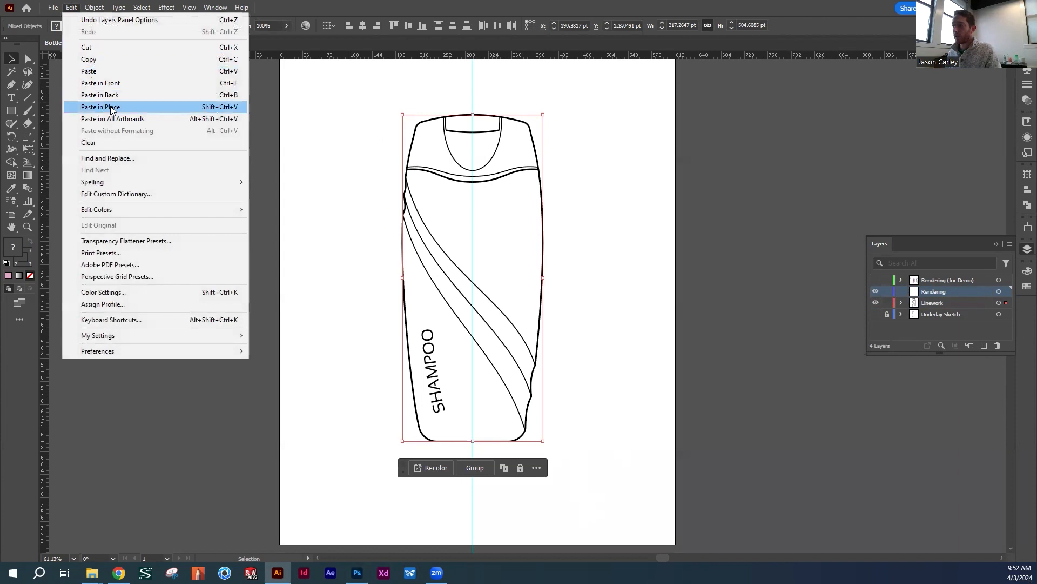
click(111, 108)
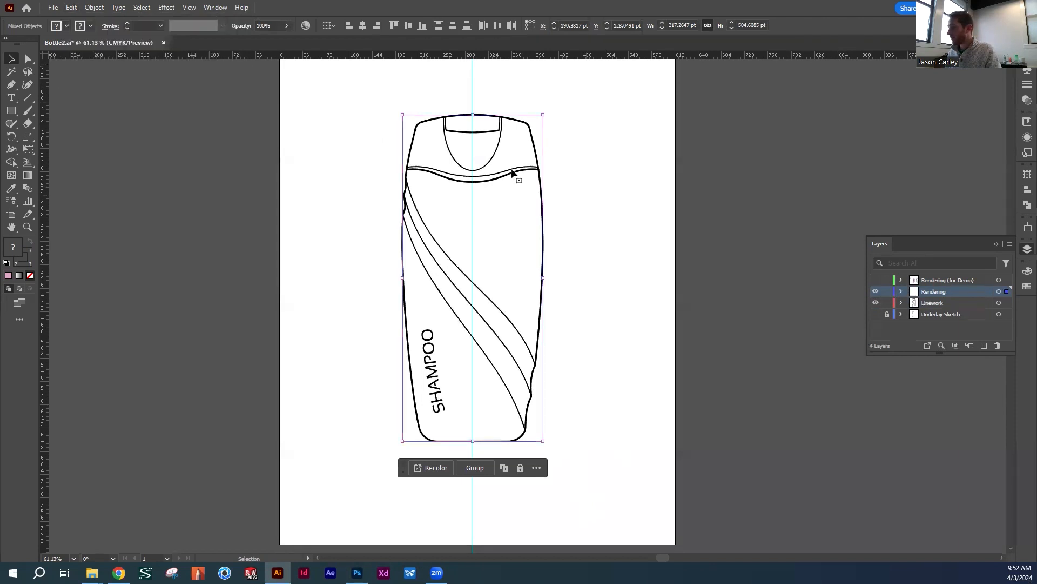
Lock and hide the Linework layer, and make the Rendering layer active
click(886, 302)
click(876, 302)
click(934, 303)
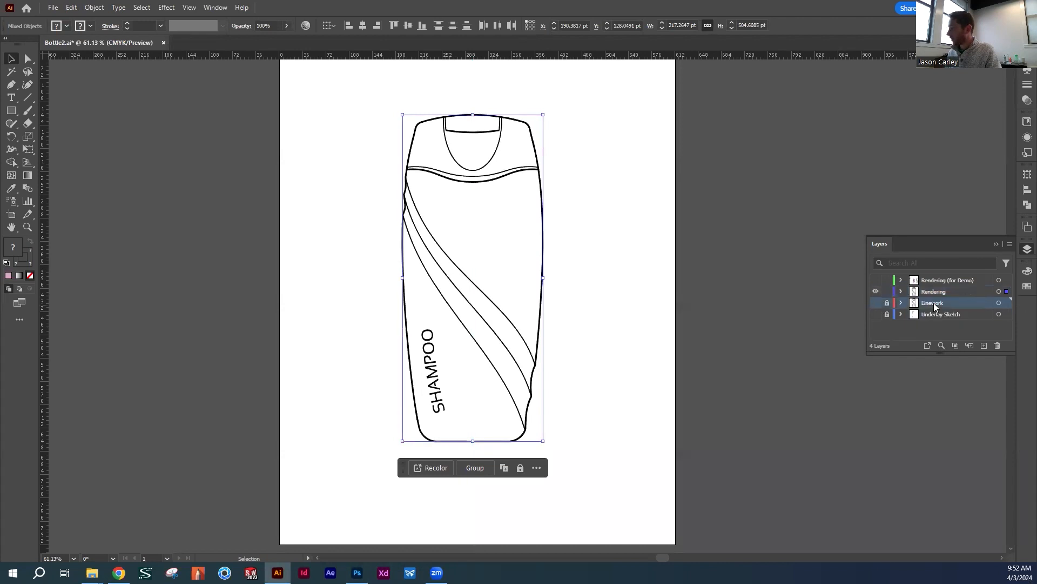
click(876, 291)
key(ctrl+y)
click(876, 291)
key(ctrl+y)
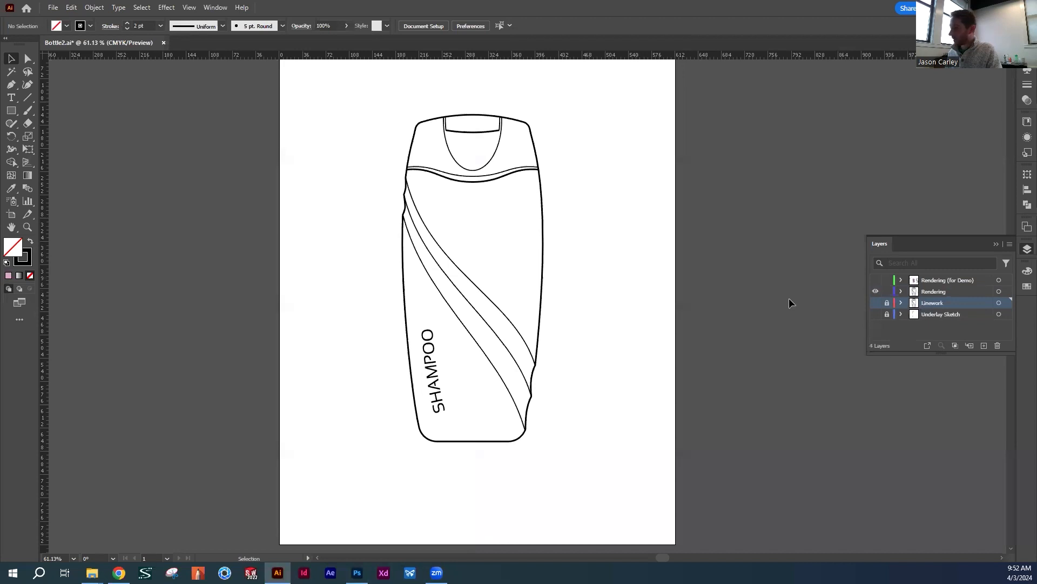
click(952, 293)
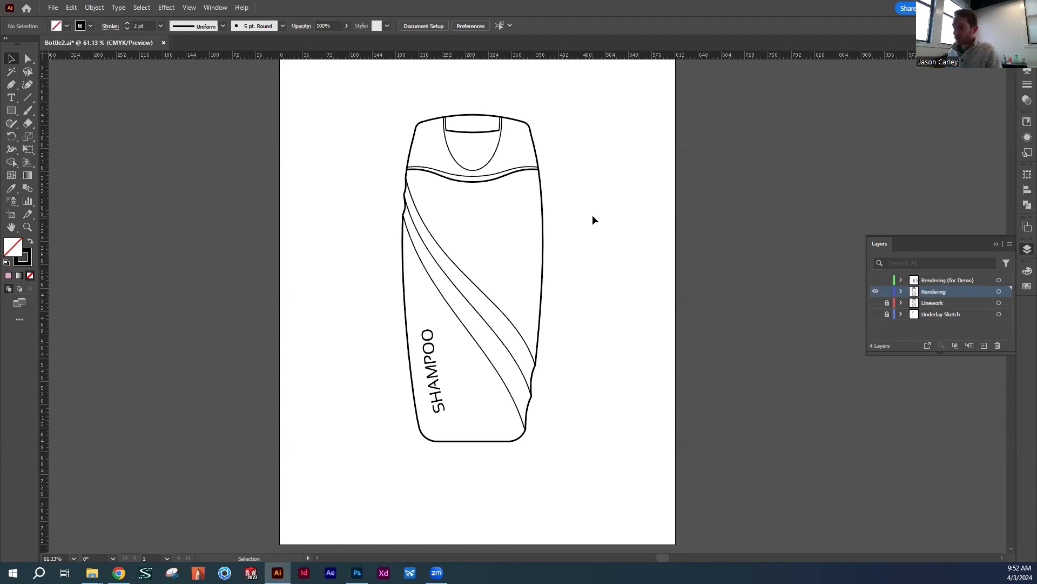
Duplicate the bottle's outer outline horizontally into the space left of the bottle, constrained to the same height
click(544, 227)
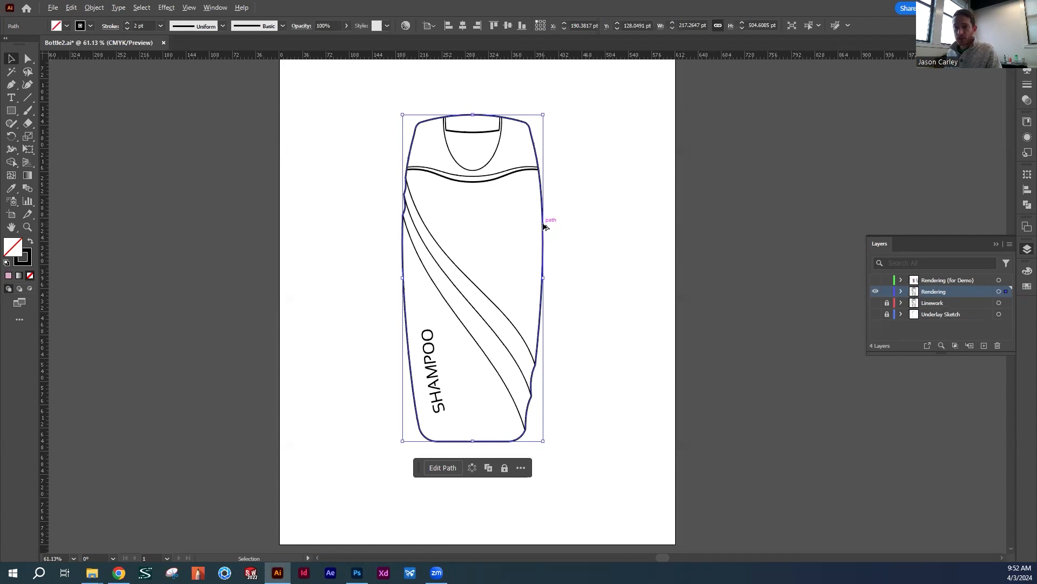
drag(545, 227, 370, 243)
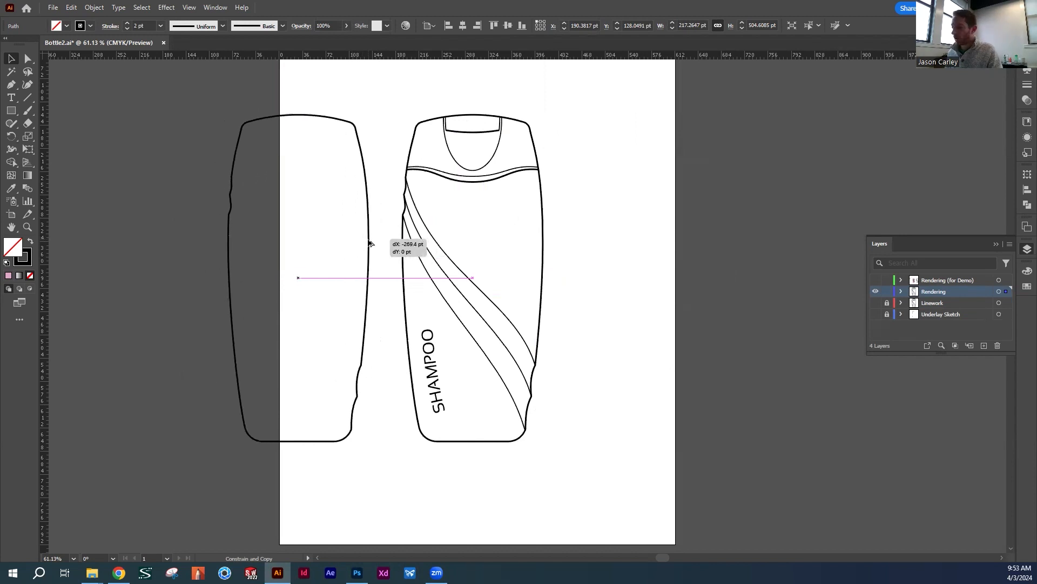
drag(370, 243, 367, 350)
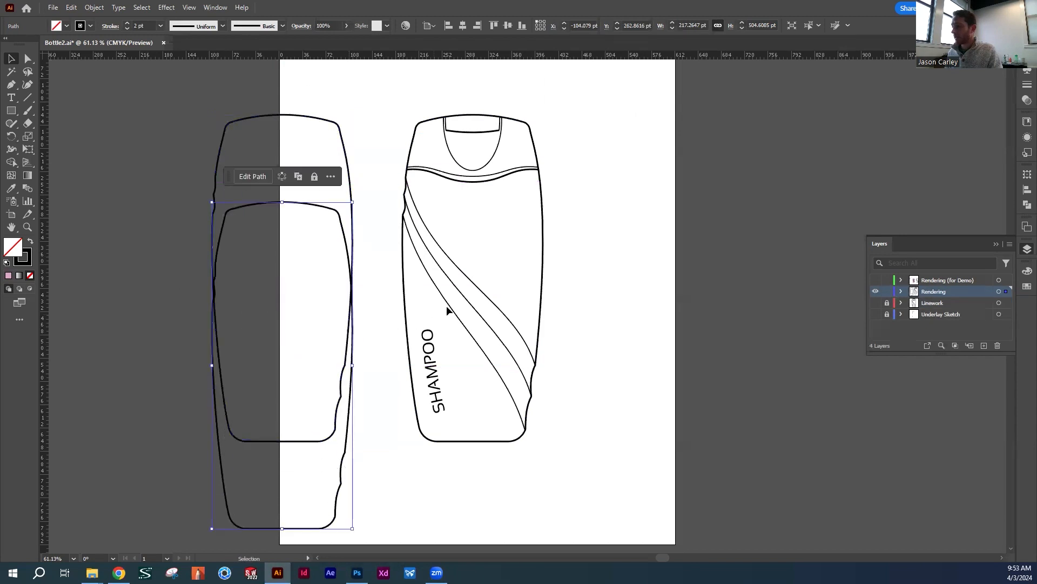
drag(317, 208, 315, 155)
key(Delete)
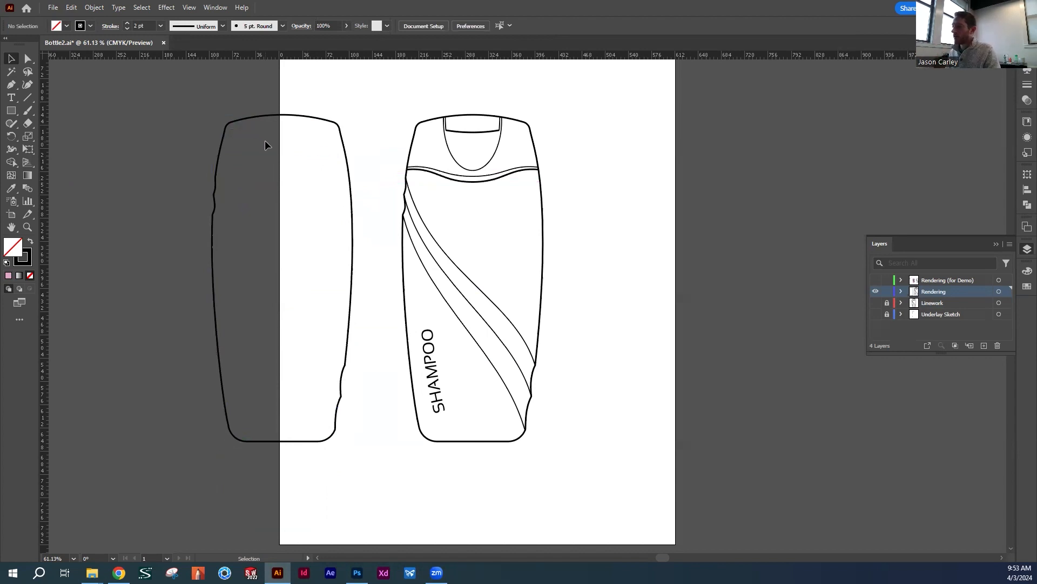
Move the outline copy slightly farther from the bottle, and check the shampoo render in Photoshop before returning to Illustrator
mouse_move(352, 180)
mouse_down()
mouse_move(540, 199)
mouse_move(392, 202)
mouse_move(559, 204)
mouse_move(377, 210)
mouse_move(292, 186)
mouse_move(336, 184)
mouse_up()
click(561, 180)
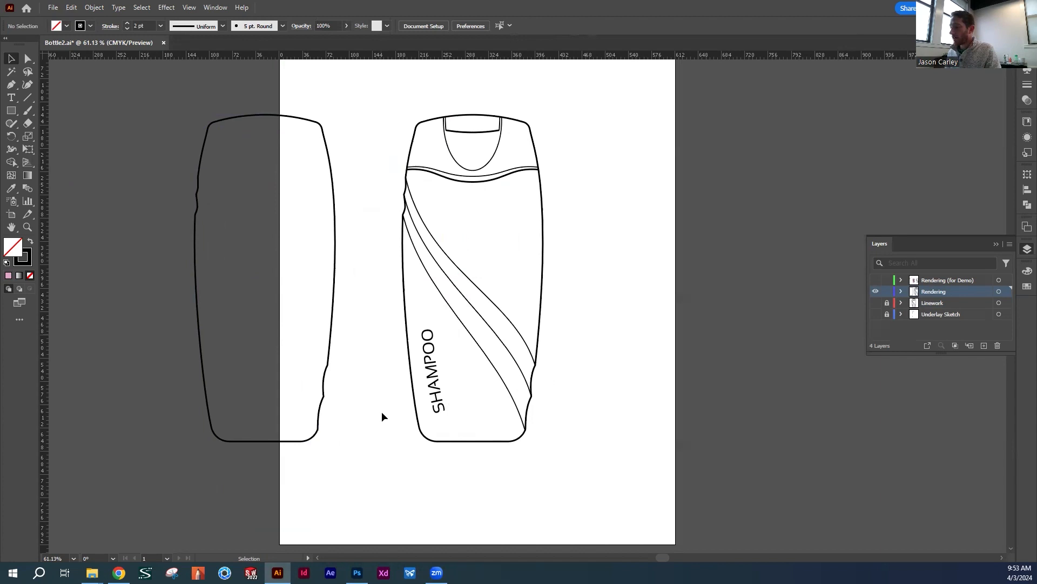
click(357, 572)
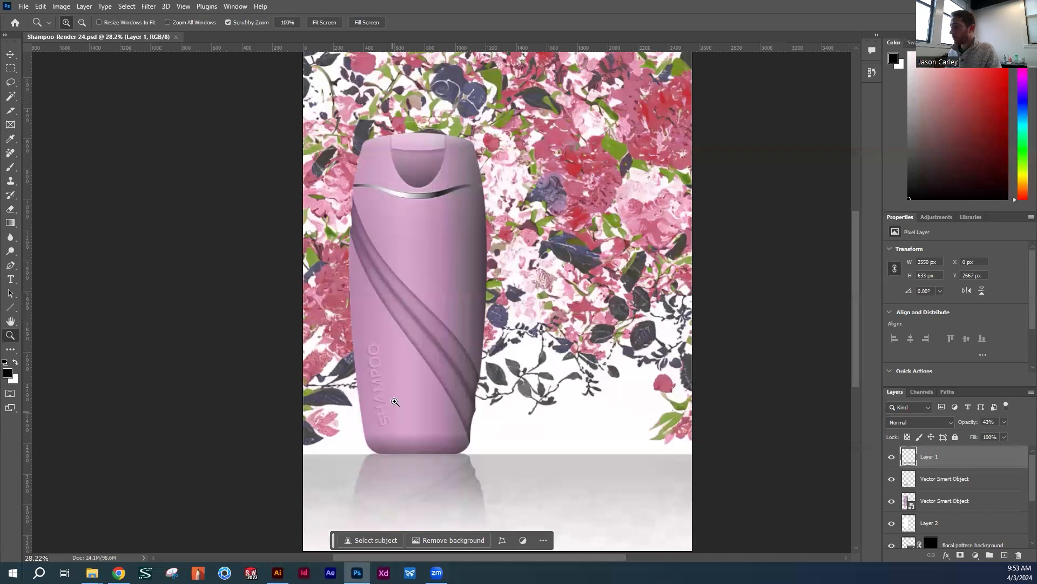
click(278, 572)
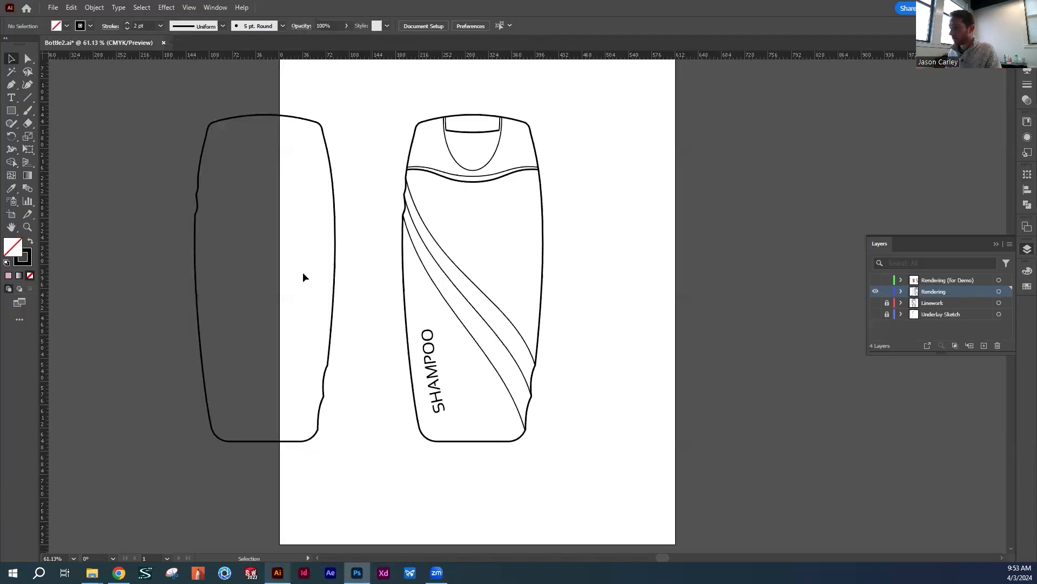
Swap fill and stroke on the outline copy so it has a solid black fill and no stroke
click(334, 242)
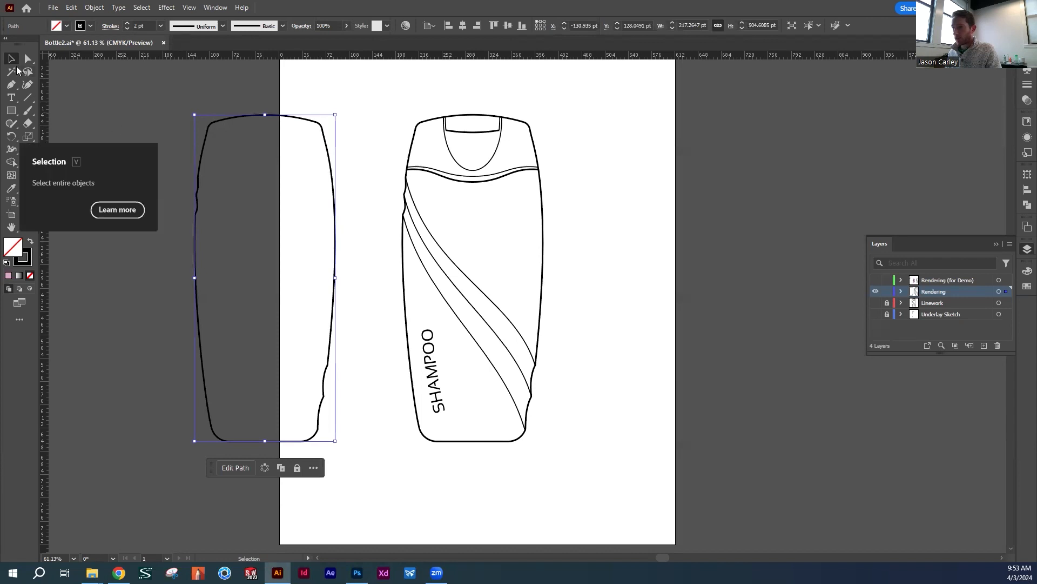
click(97, 113)
click(331, 241)
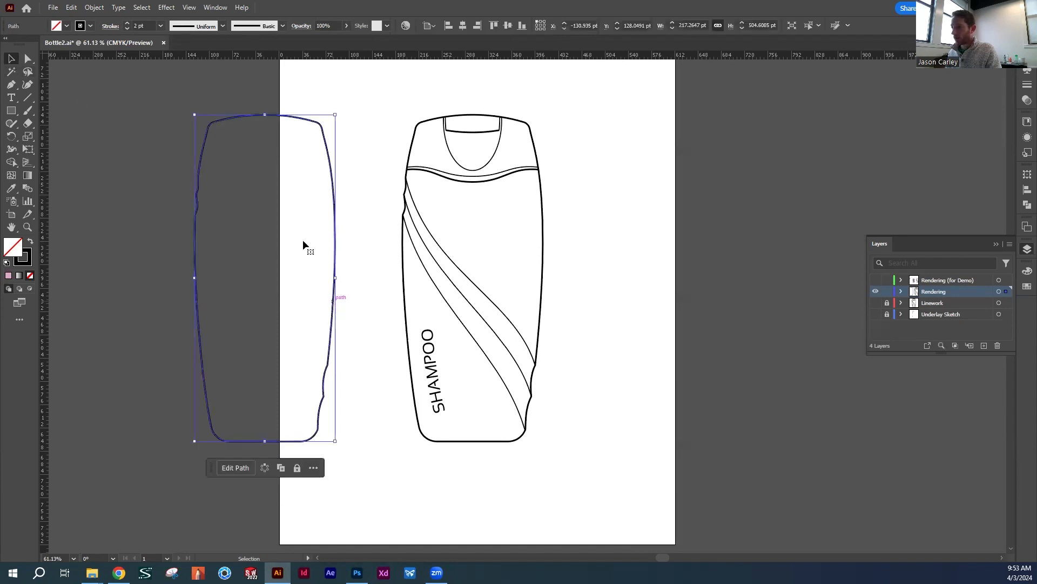
click(30, 241)
click(363, 239)
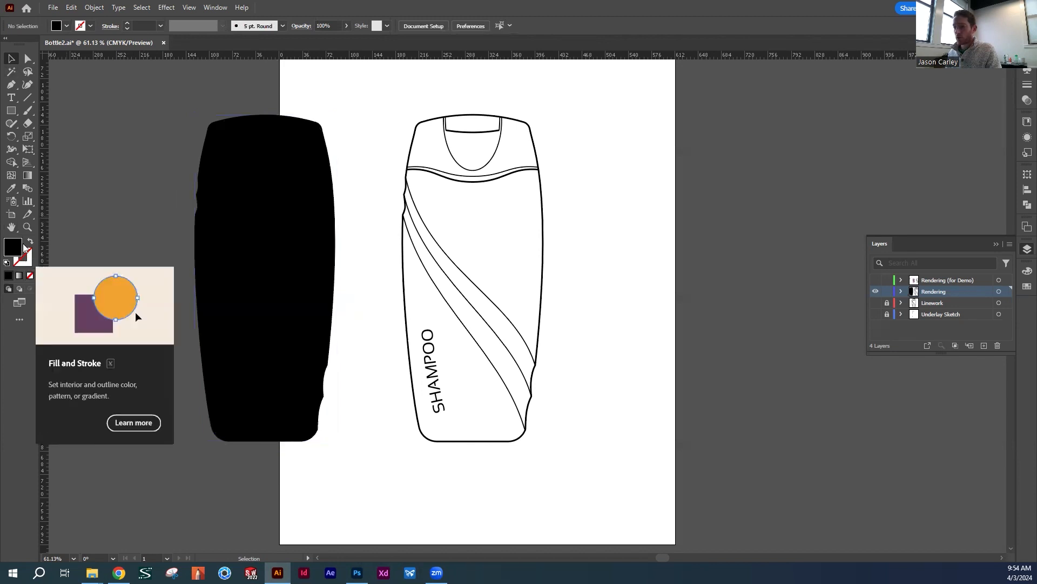
Change the black bottle silhouette's fill to the magenta-pink swatch
click(291, 241)
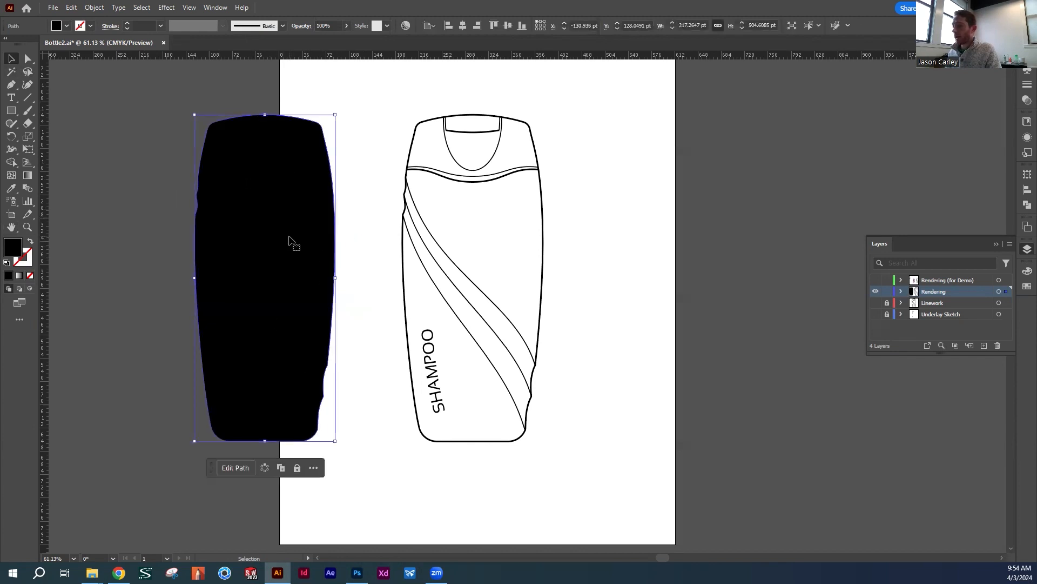
click(66, 26)
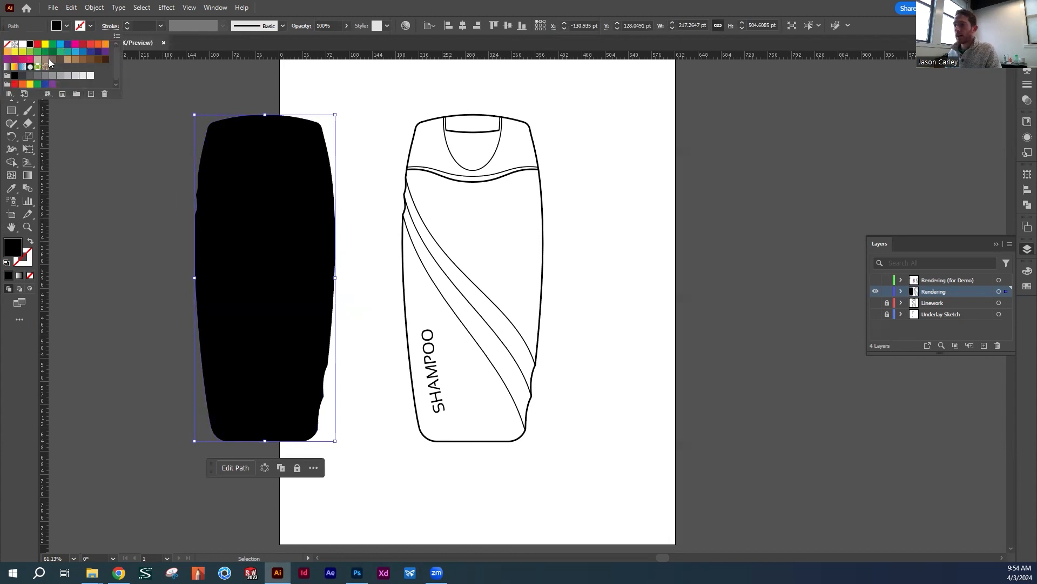
click(66, 27)
click(66, 28)
click(22, 60)
Adjust the silhouette's fill to magenta C11A8E in the Color Picker, trying the brightness, saturation and hue modes
double_click(14, 247)
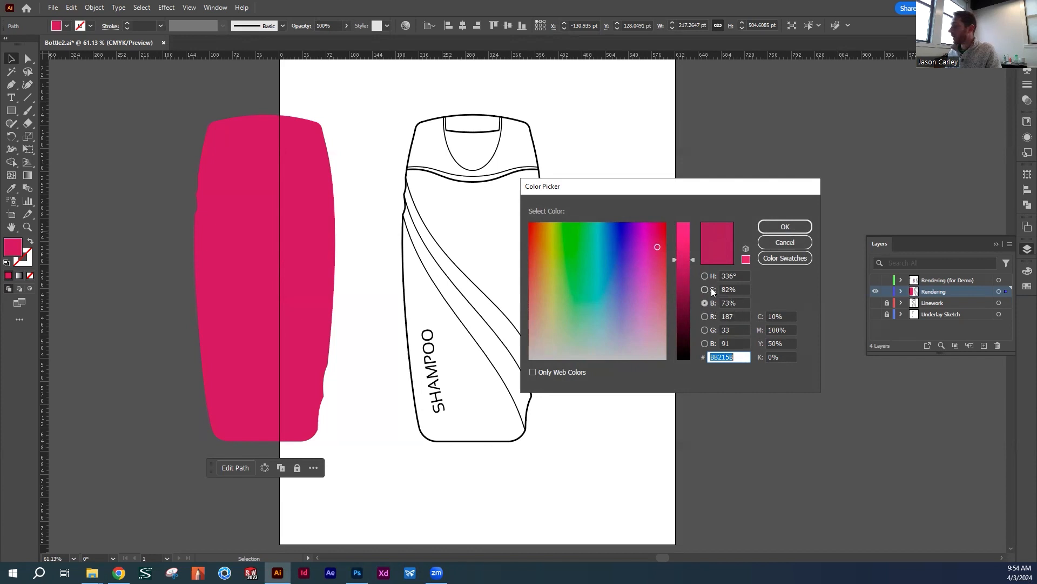
mouse_move(656, 244)
mouse_down()
mouse_move(653, 232)
mouse_move(651, 241)
mouse_up()
drag(648, 238, 651, 239)
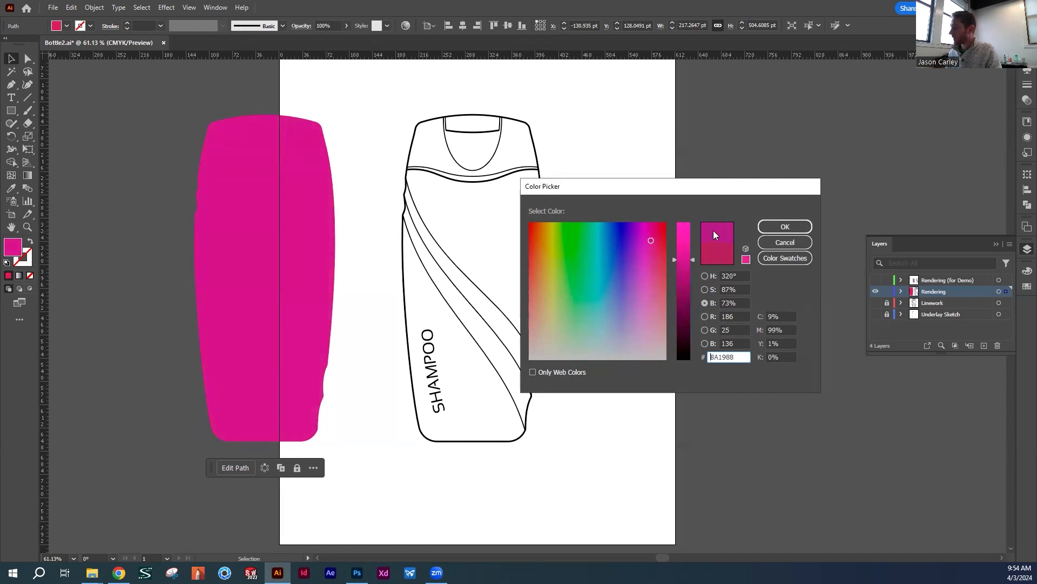
mouse_move(691, 260)
mouse_down()
mouse_move(690, 270)
mouse_move(691, 252)
mouse_up()
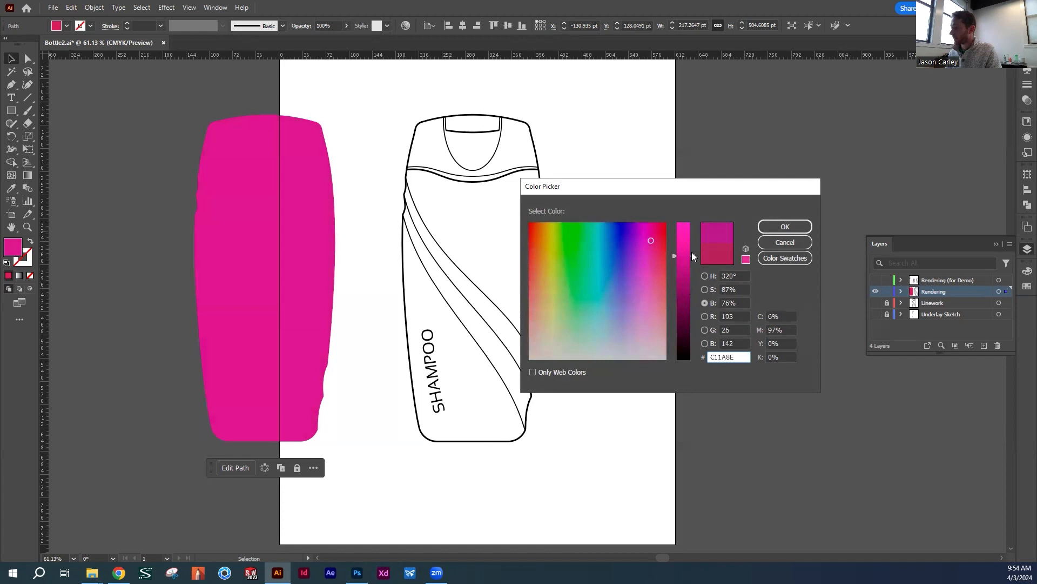
click(705, 290)
click(704, 302)
click(704, 289)
click(705, 303)
click(705, 290)
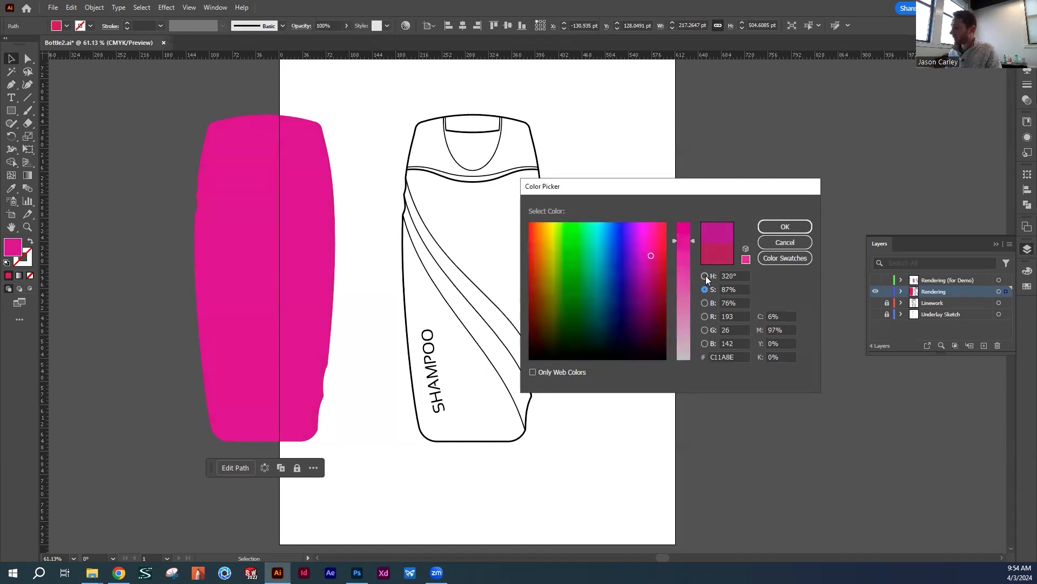
click(705, 276)
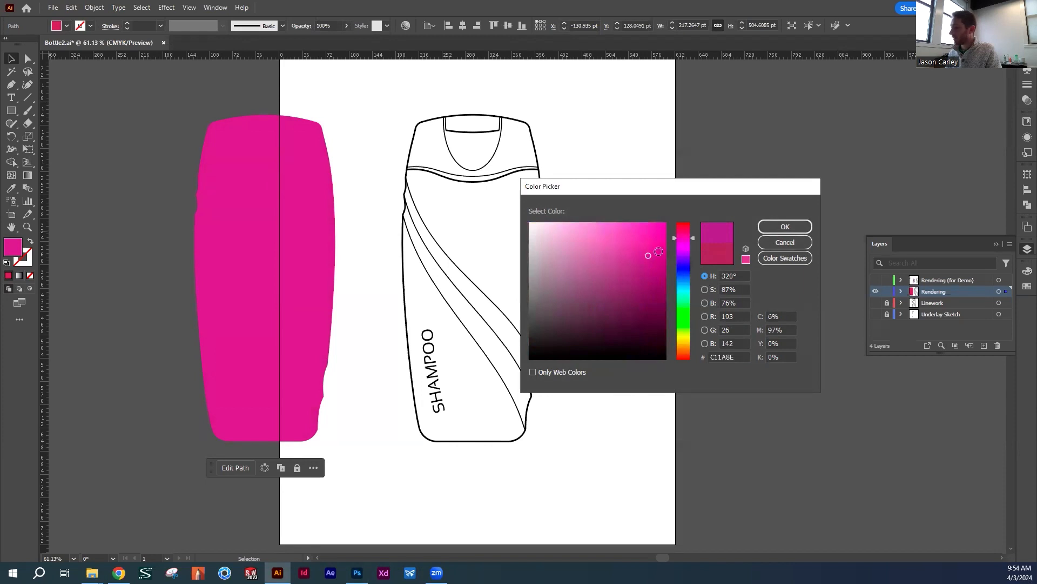
click(786, 227)
Lighten the silhouette's fill to pink E23BB7 and deselect the shape
click(377, 212)
click(301, 246)
double_click(13, 246)
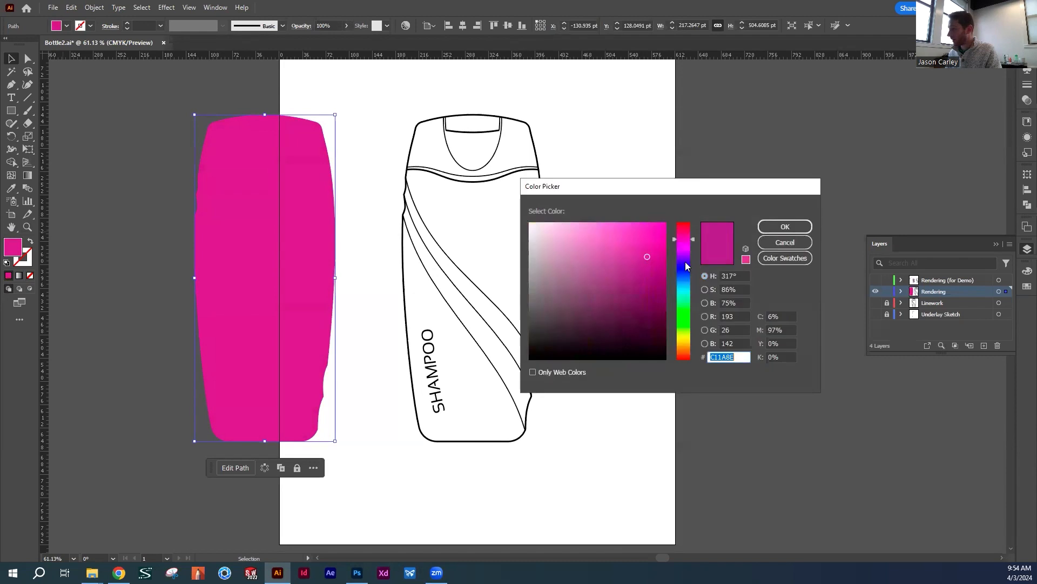
drag(640, 237, 630, 238)
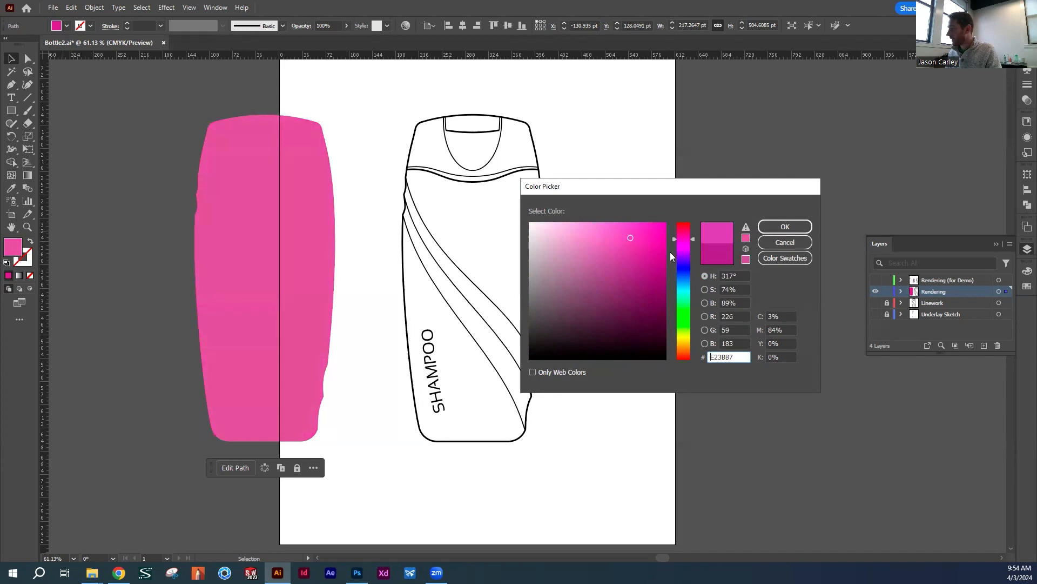
click(784, 227)
key(ctrl+shift+a)
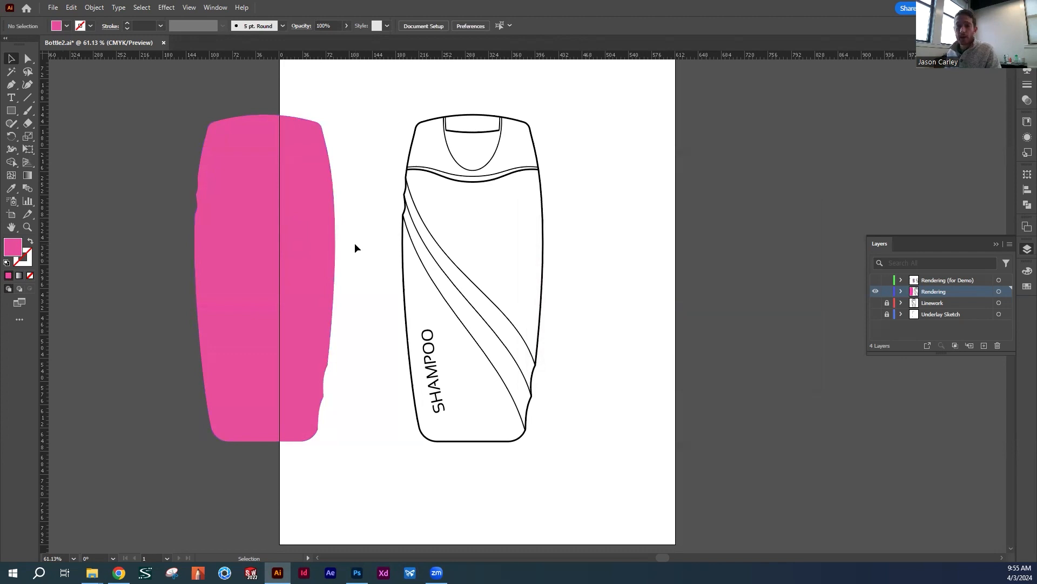
Try the opacity slider on the pink silhouette, leaving it at 100%
key(space)
drag(329, 282, 447, 289)
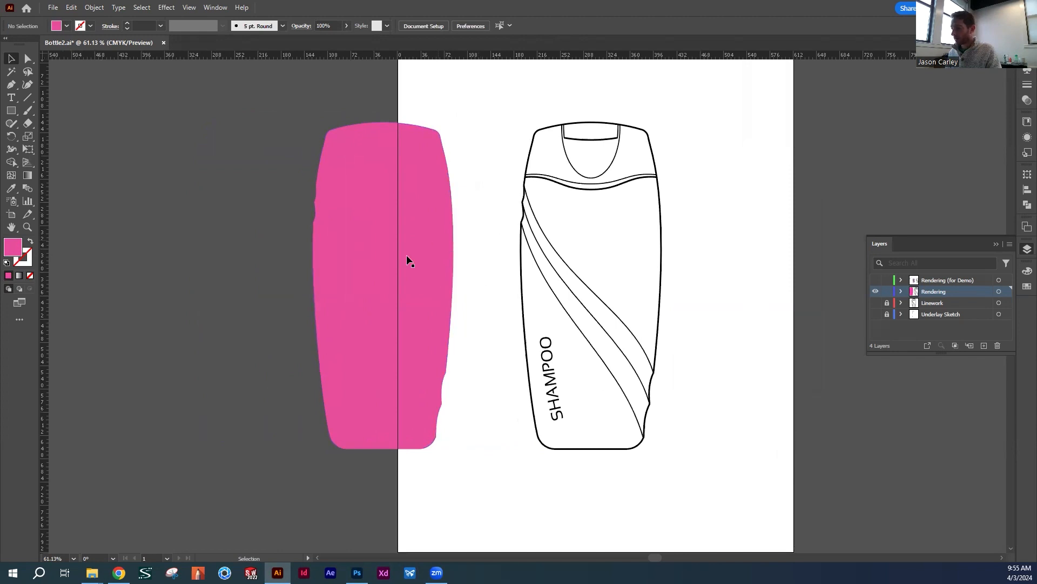
click(436, 206)
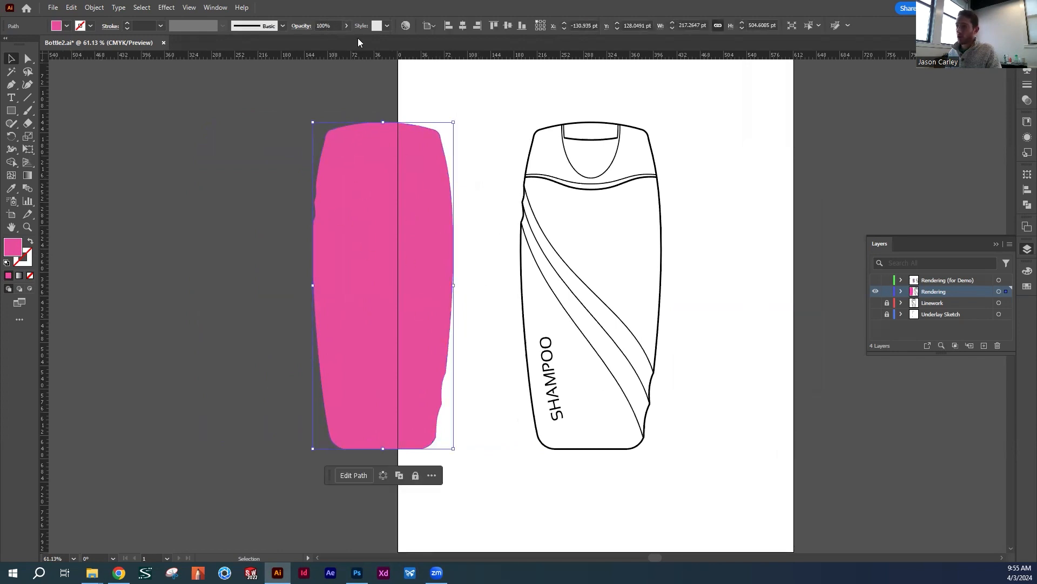
click(346, 26)
mouse_move(346, 39)
mouse_down()
mouse_move(320, 46)
mouse_move(349, 44)
mouse_up()
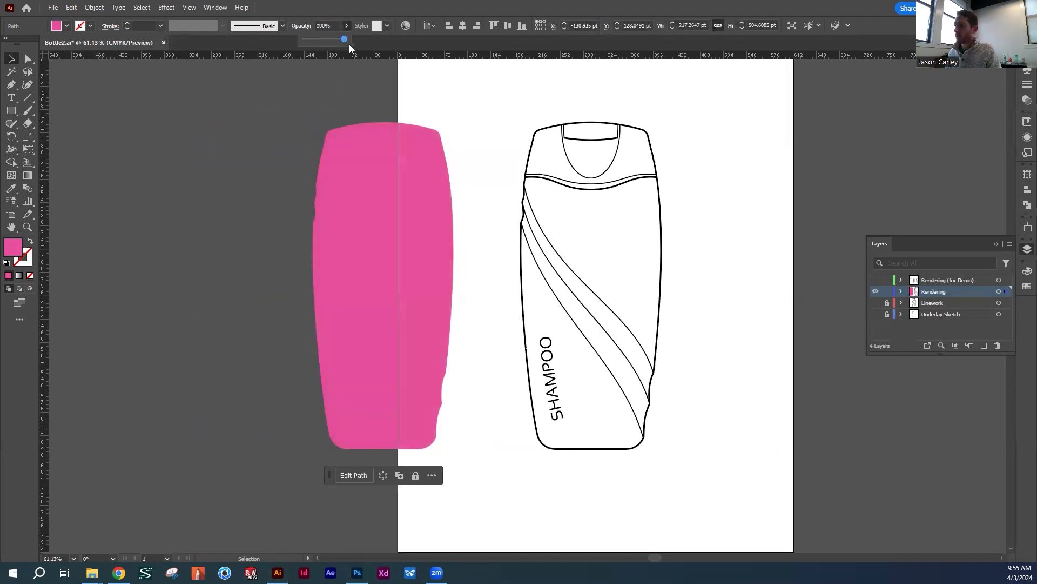
click(424, 77)
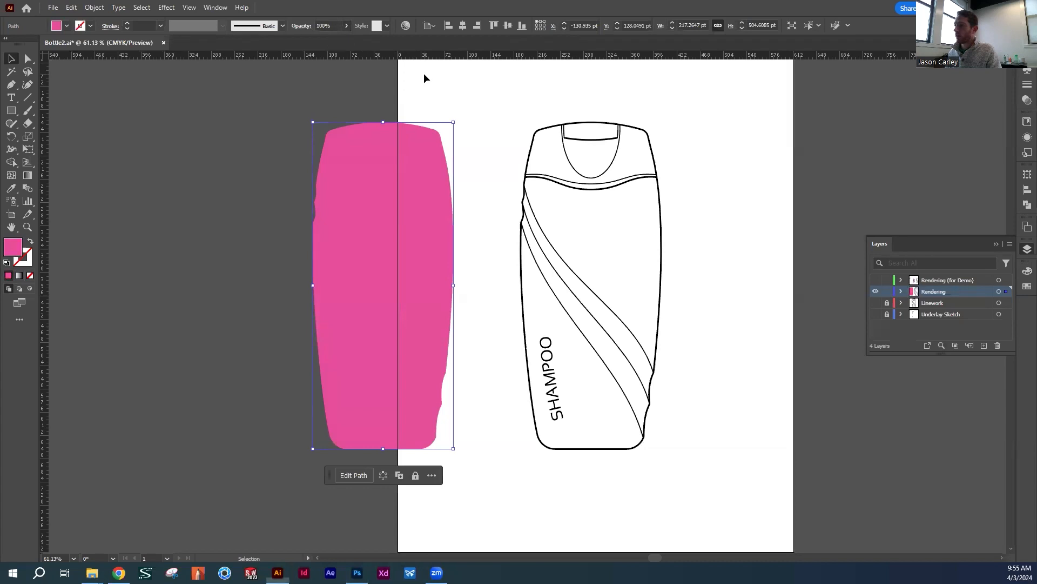
click(402, 194)
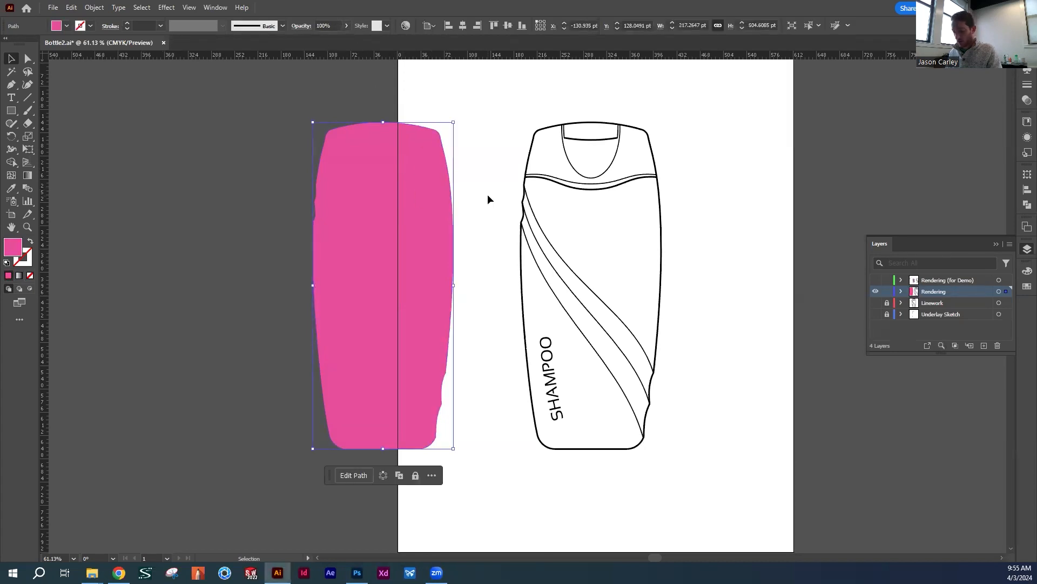
Duplicate the pink silhouette beside the original, off the artboard, and fill the copy with the White, Black gradient swatch
drag(476, 215, 539, 222)
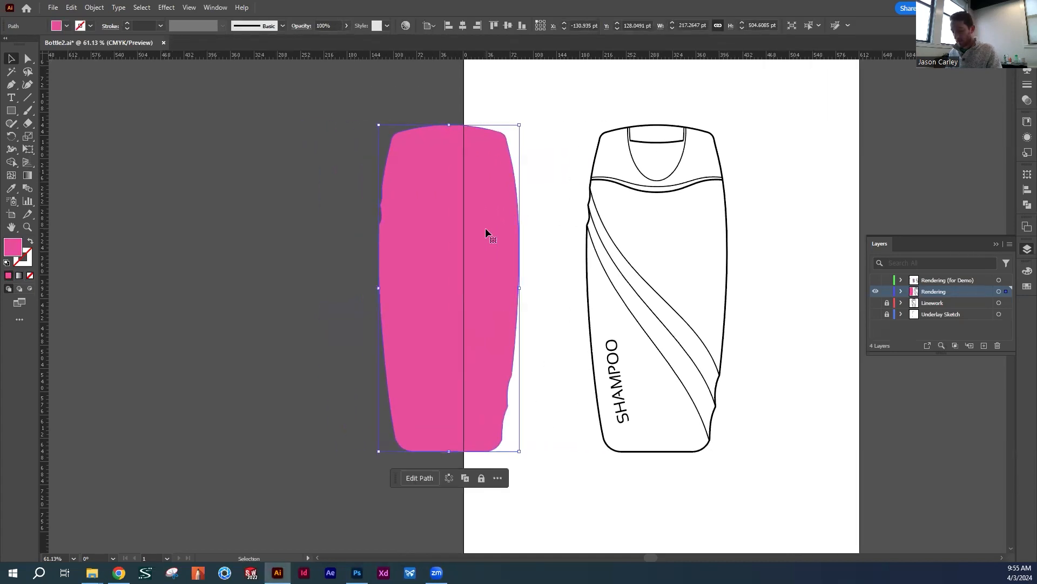
drag(478, 236, 318, 238)
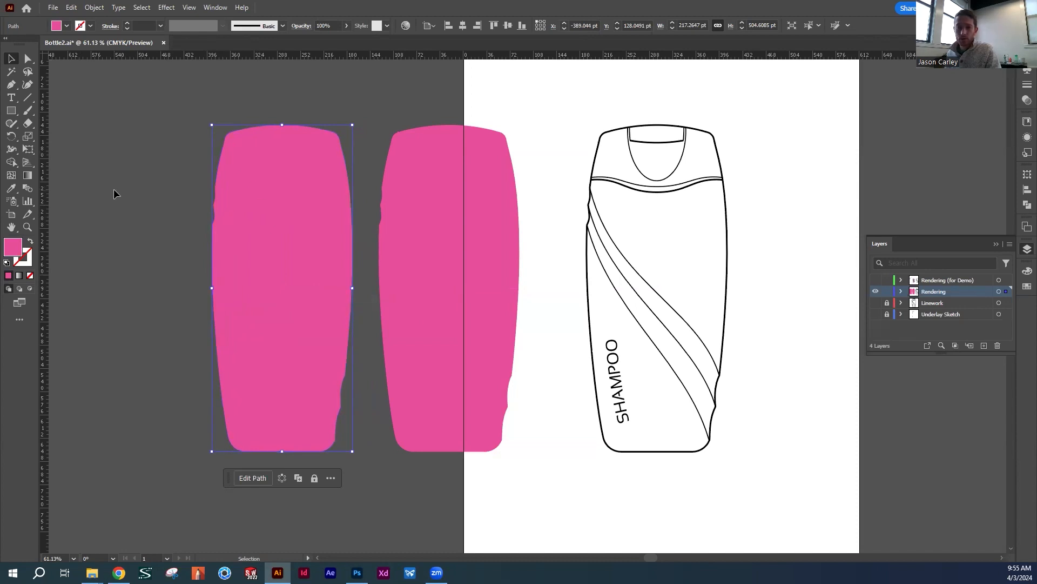
click(66, 26)
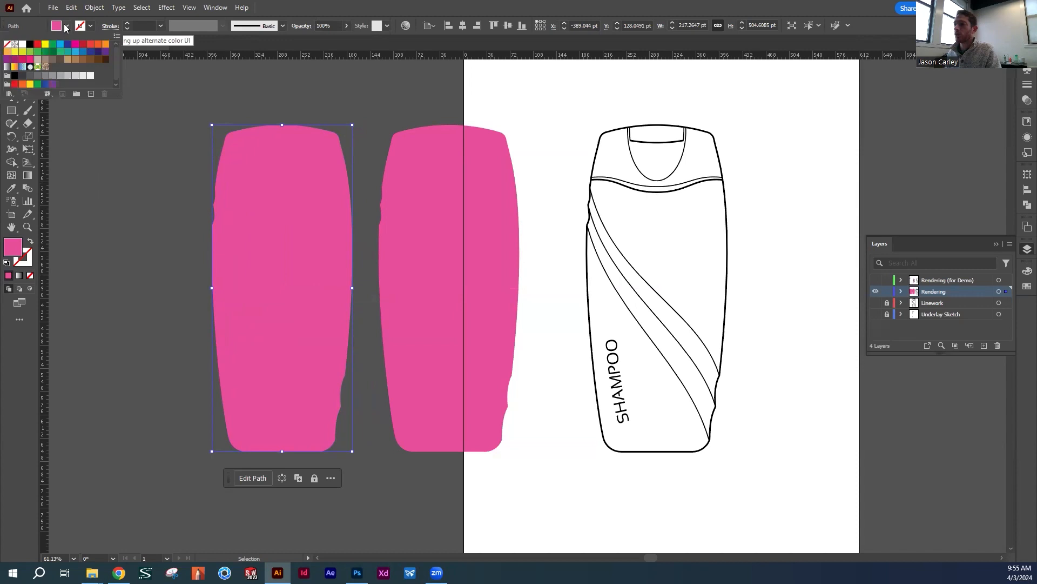
click(6, 67)
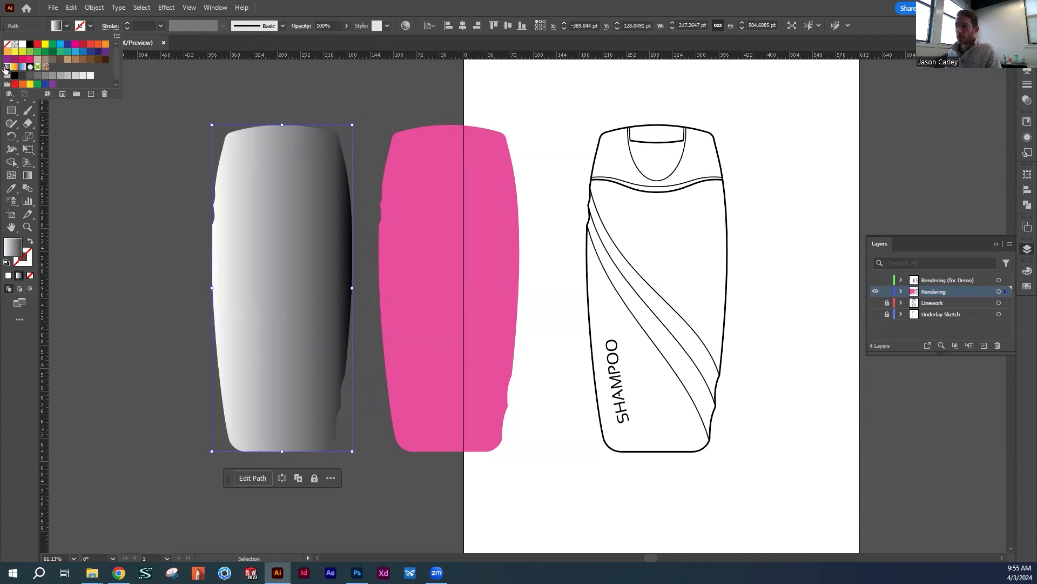
click(119, 201)
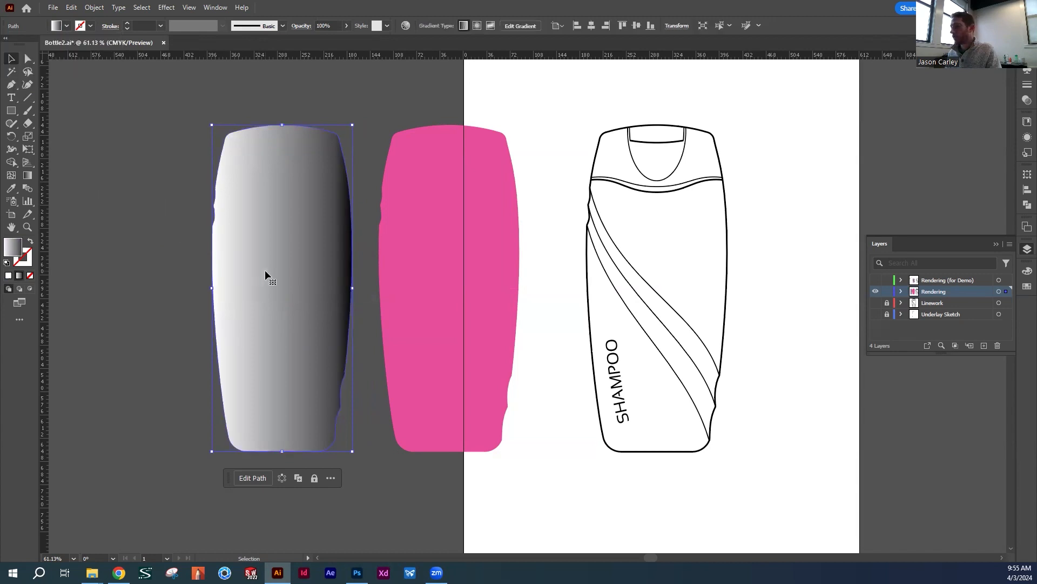
Bring up the copy's gradient for editing with the Gradient tool and show the Gradient settings beside the bottle
click(29, 179)
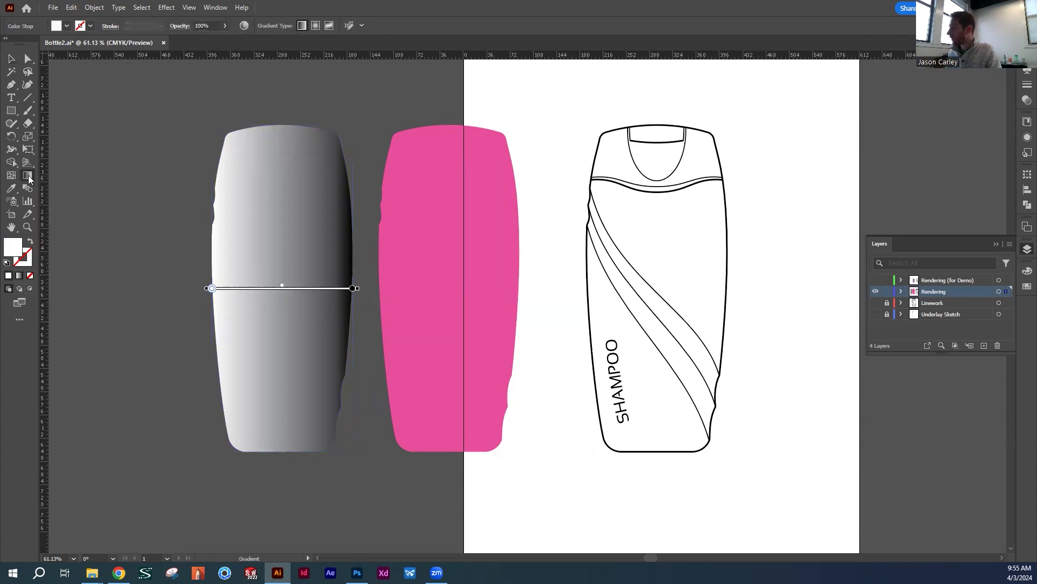
click(215, 7)
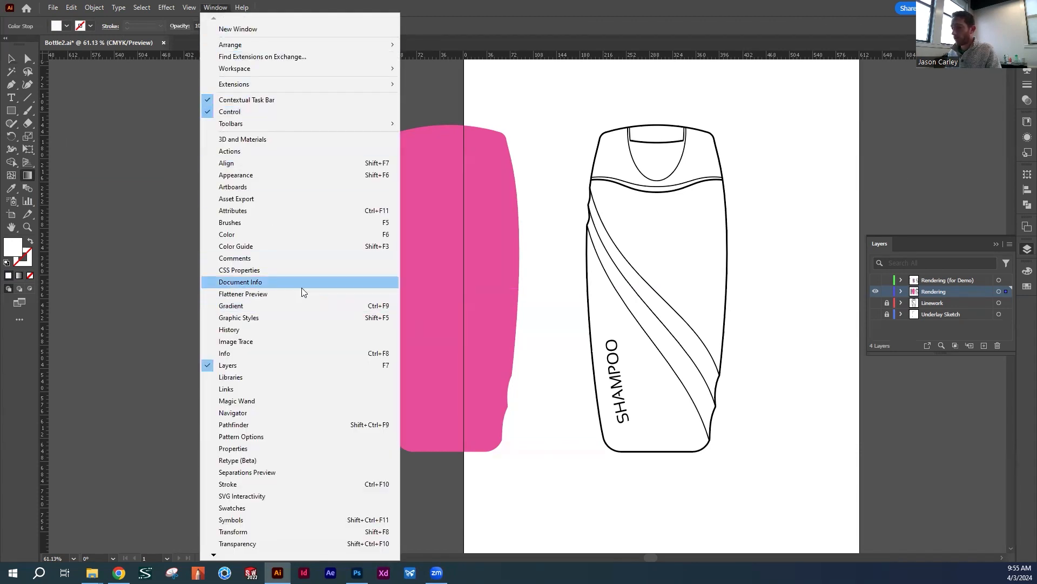
click(259, 305)
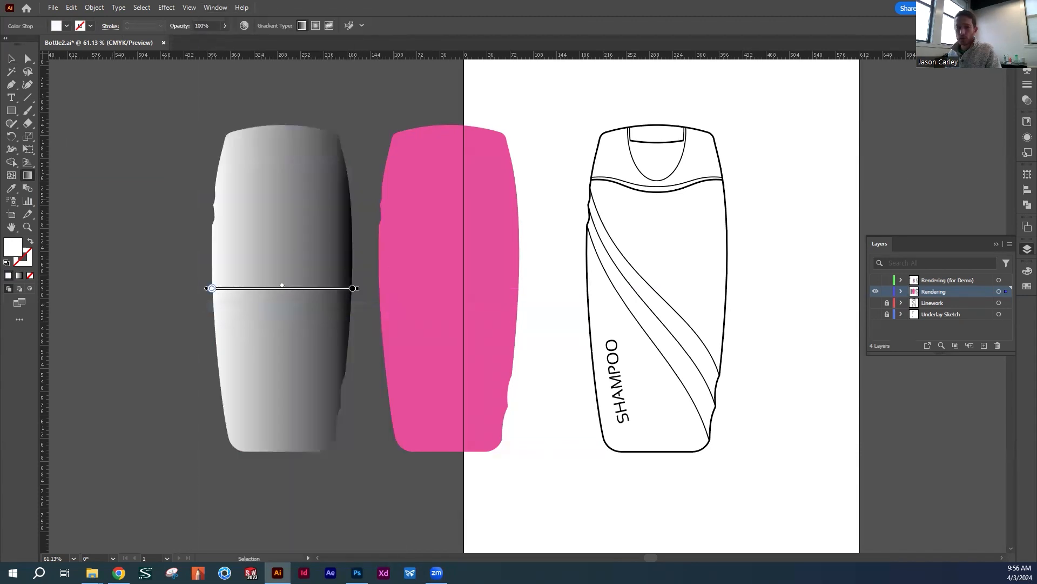
drag(391, 136, 480, 110)
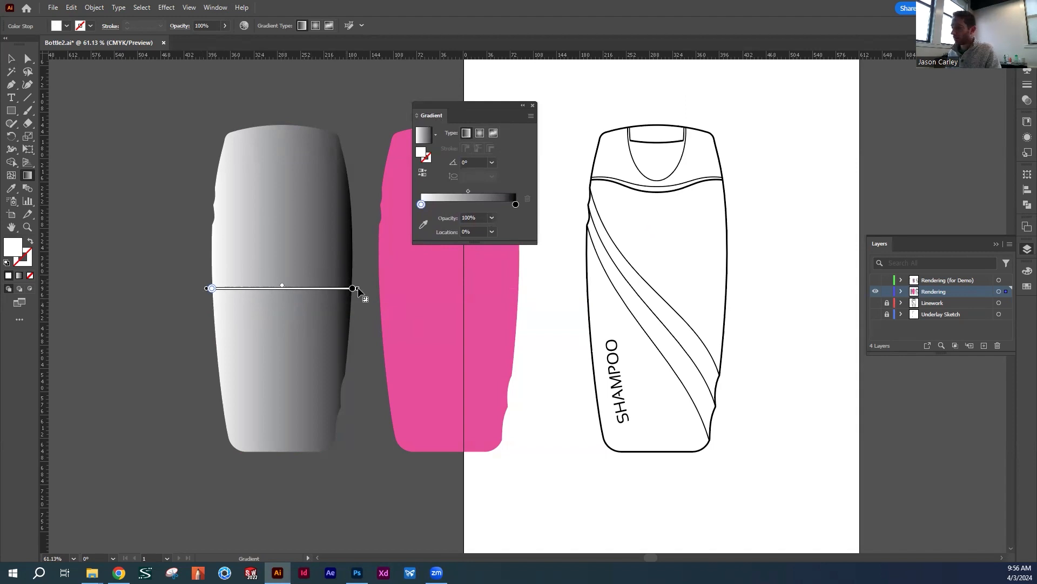
Add a second white stop about a third across the gradient and a second black stop about three quarters across, keeping both end stops
mouse_move(212, 288)
mouse_down()
mouse_move(266, 294)
mouse_move(229, 288)
mouse_up()
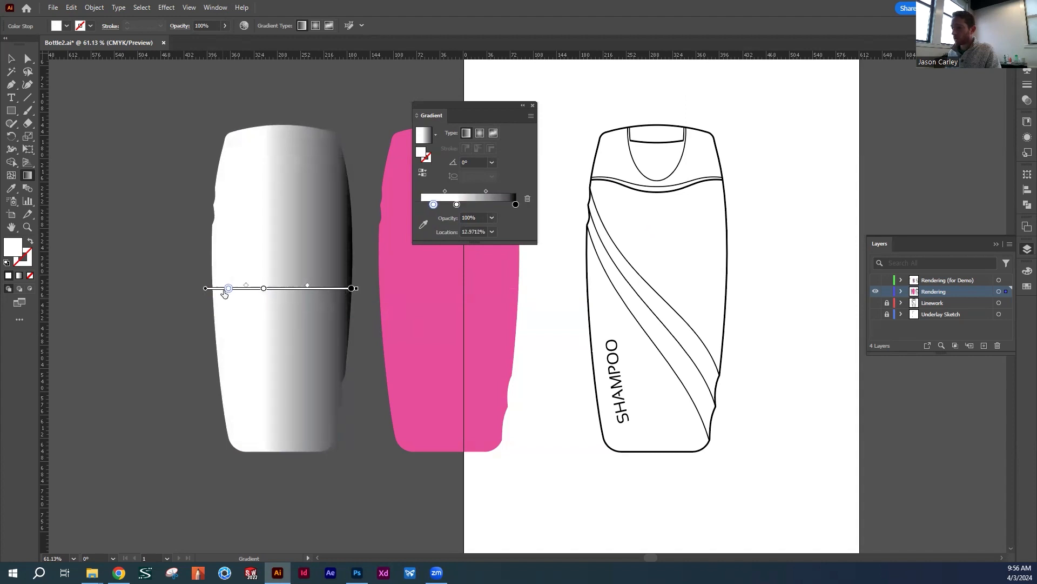
click(220, 289)
drag(220, 289, 260, 288)
drag(351, 288, 313, 288)
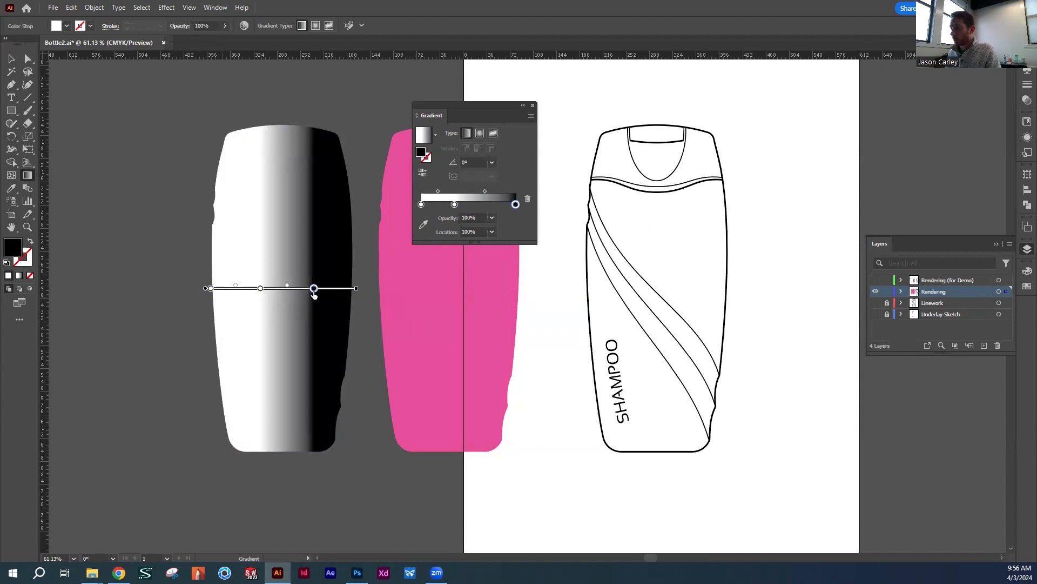
click(344, 290)
drag(344, 291, 352, 290)
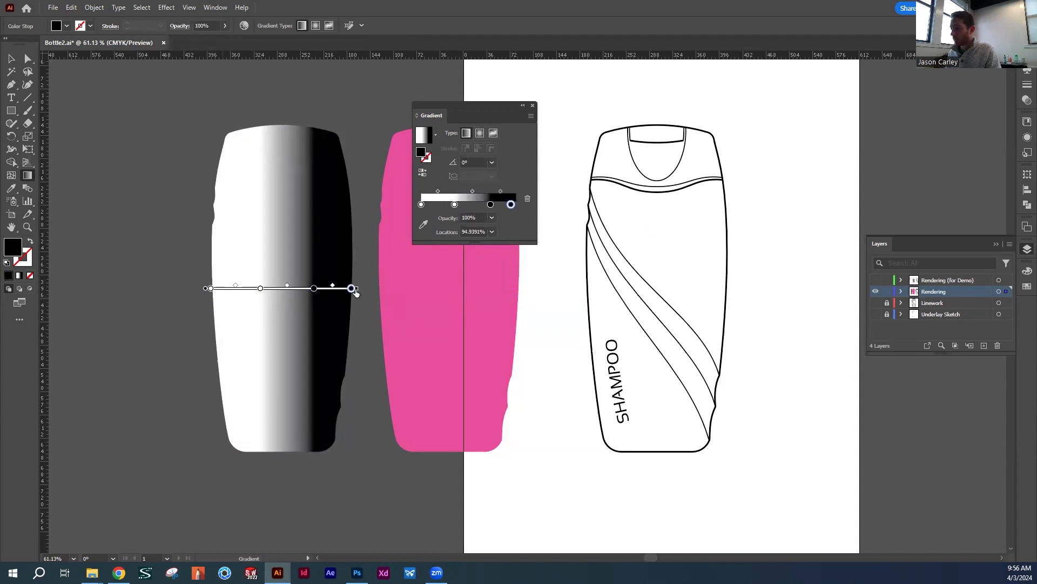
Reduce the opacity of the gradient's right-end black stop to 40%, trying 70% and 50% first
click(491, 217)
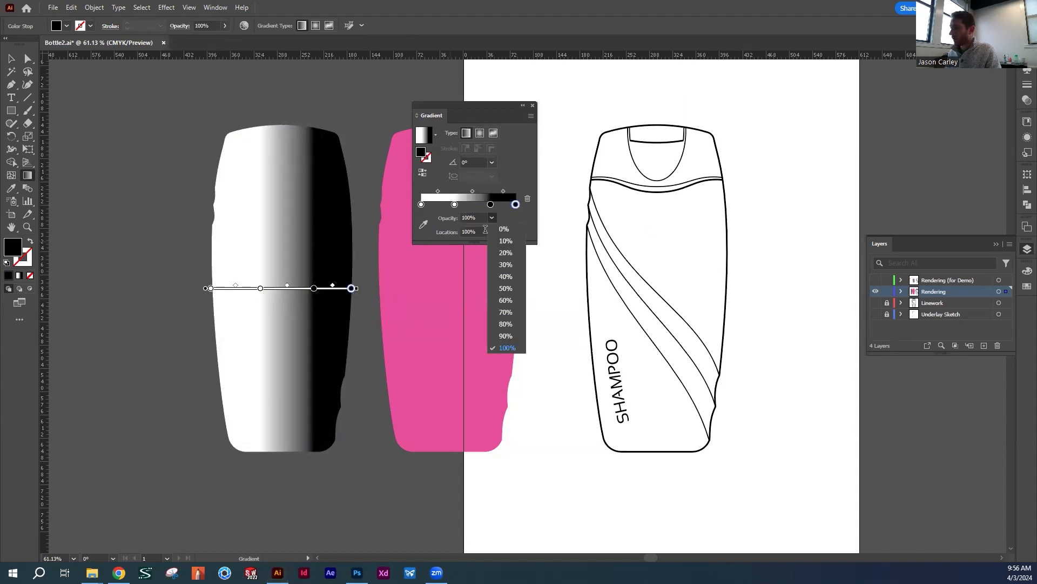
click(505, 314)
click(491, 218)
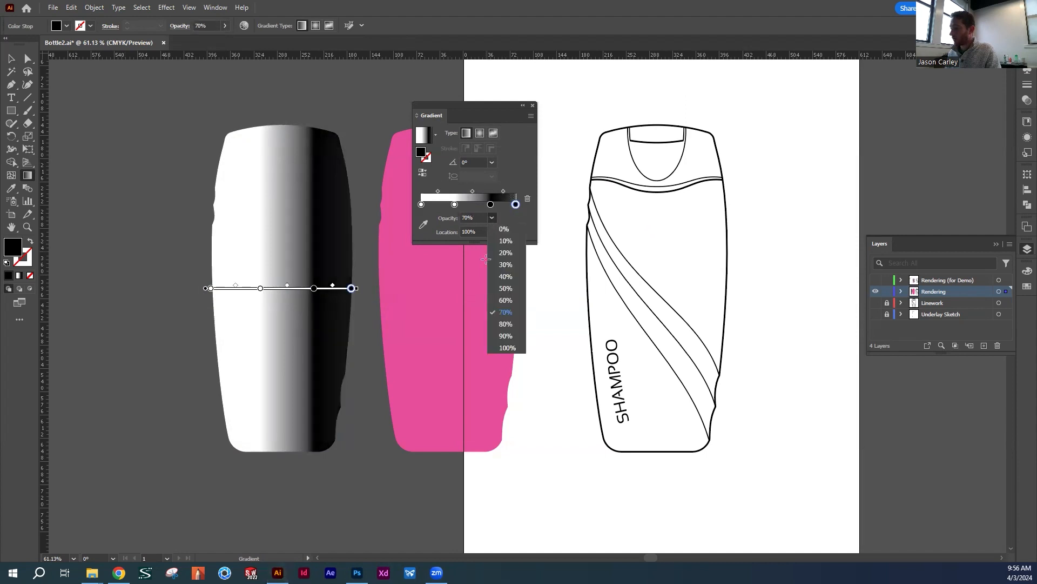
click(502, 289)
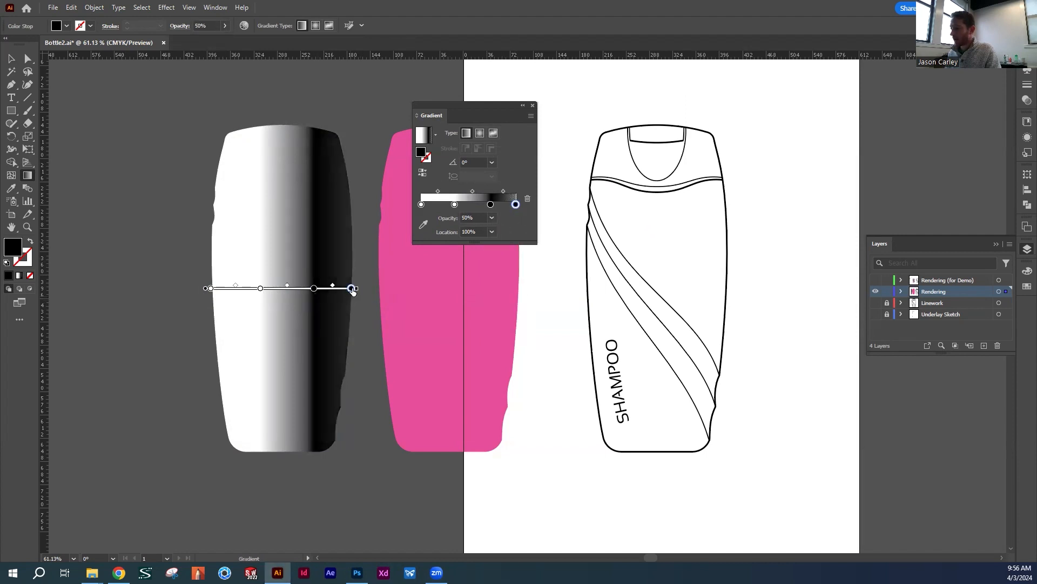
click(491, 217)
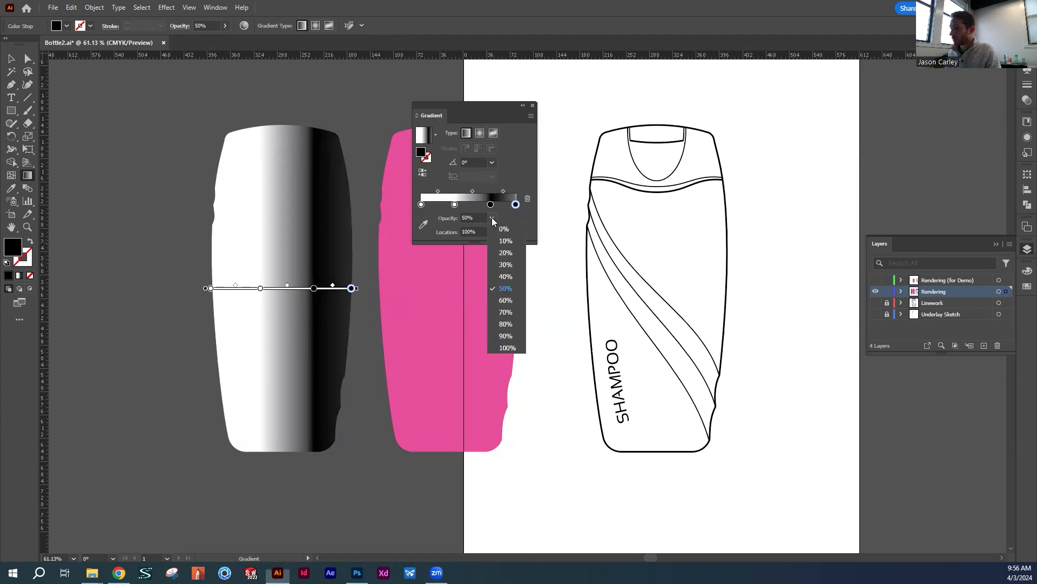
click(505, 276)
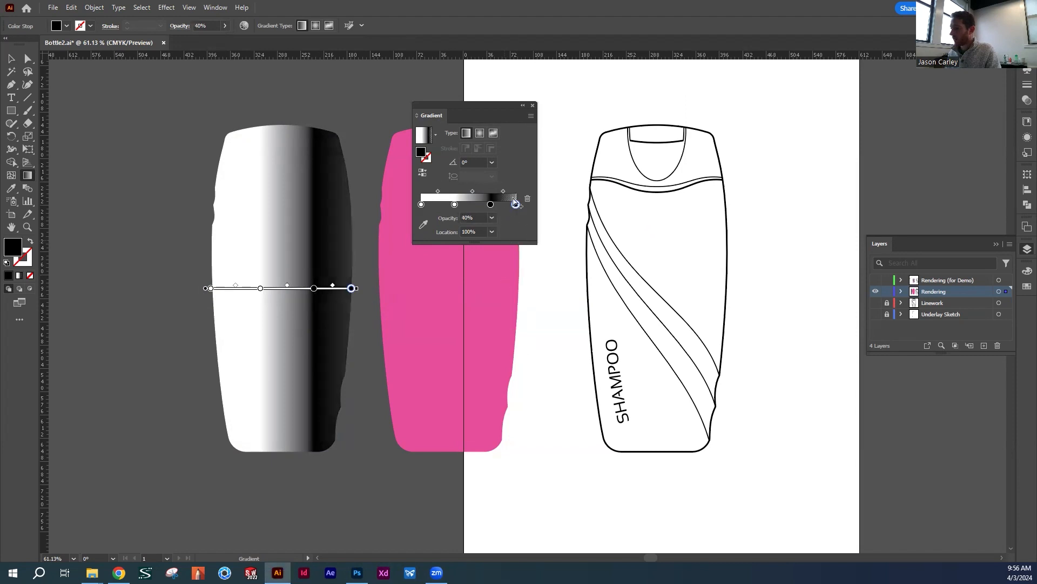
Change the gradient's left-end stop to black with 30% opacity
click(421, 205)
click(1026, 271)
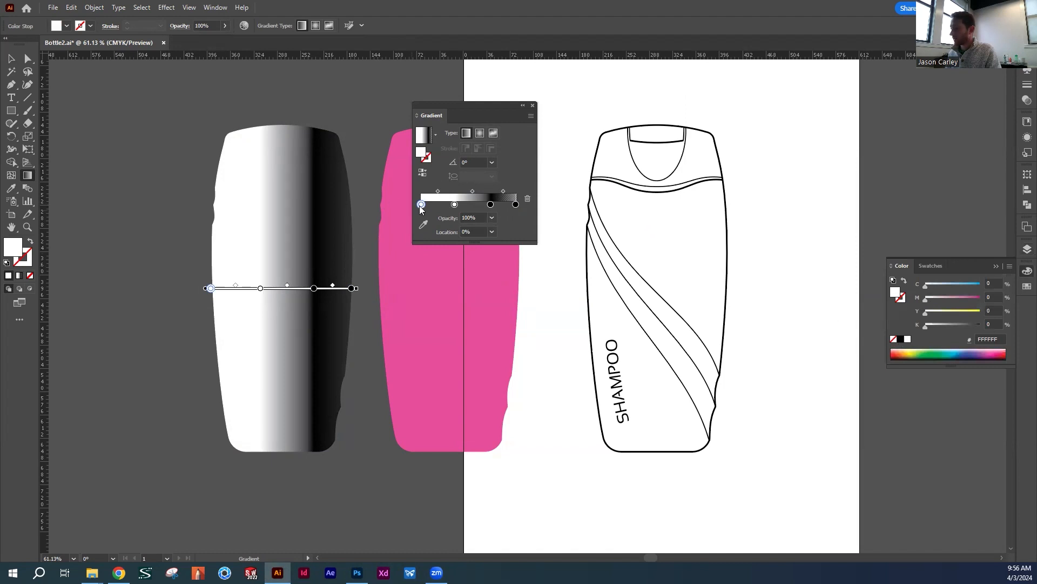
click(900, 339)
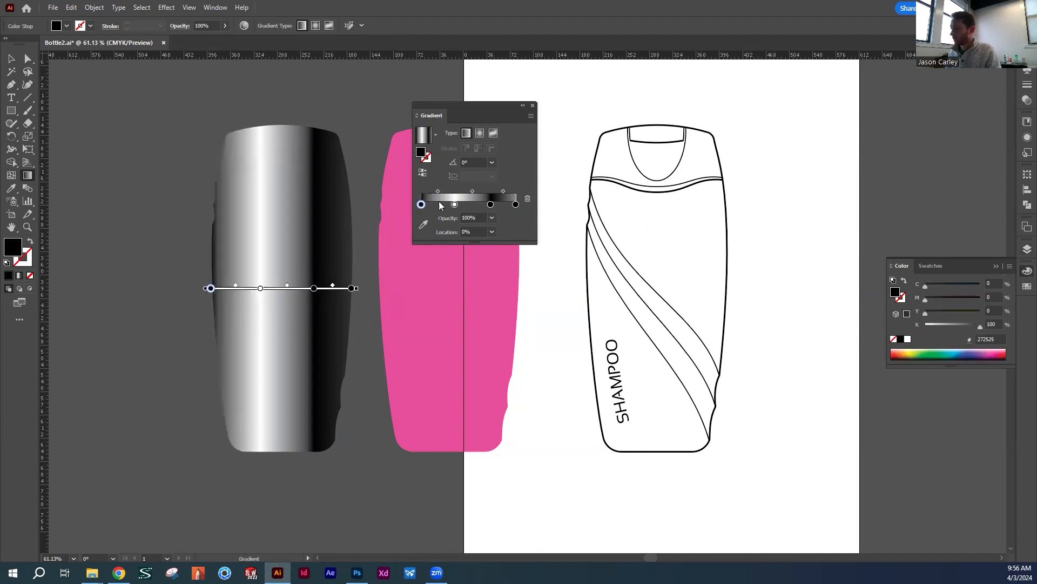
click(491, 217)
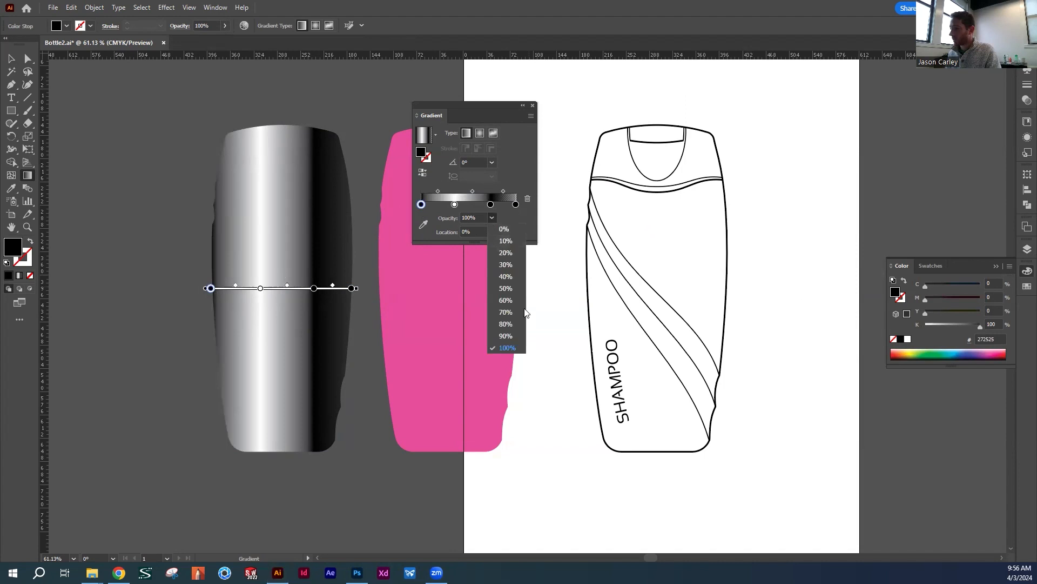
click(506, 264)
Fine-tune the positions of the inner white stop, inner black stop and midpoints, placing the inner black stop at about 76%
drag(261, 288, 312, 290)
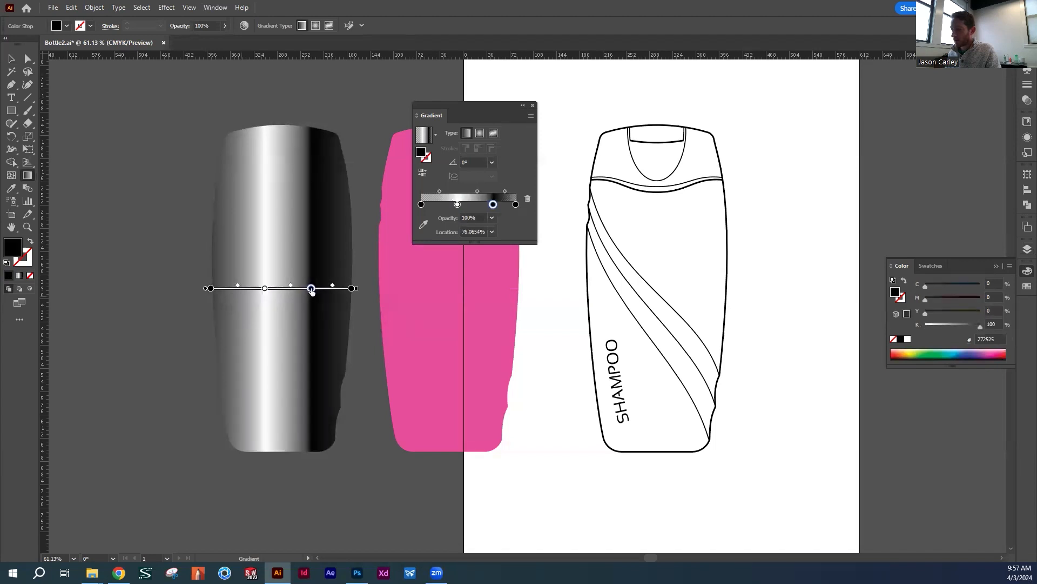
mouse_move(237, 287)
mouse_down()
mouse_move(225, 285)
mouse_move(343, 287)
mouse_move(307, 291)
mouse_move(321, 290)
mouse_up()
click(263, 288)
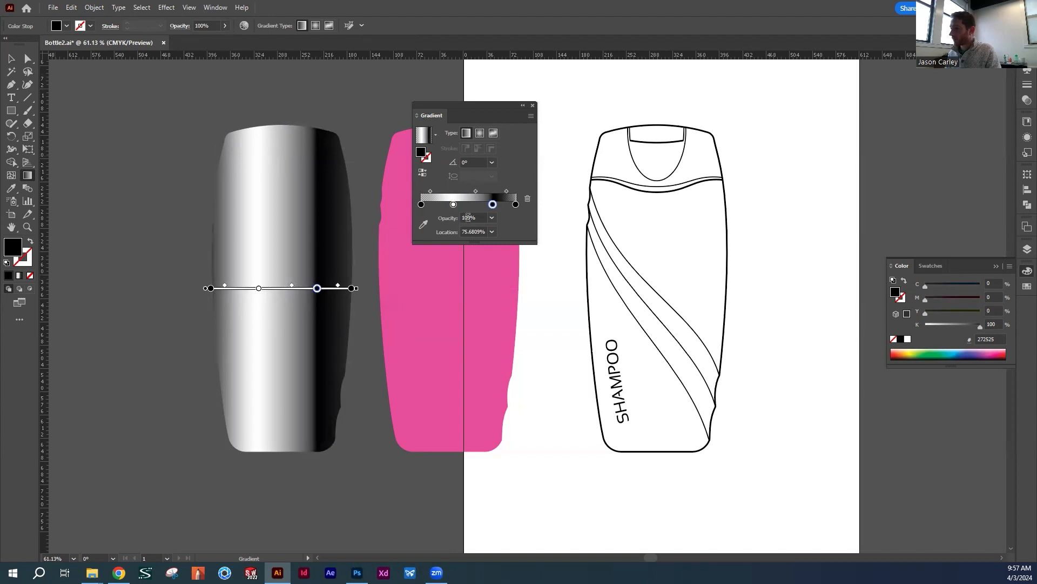
Reduce the inner black stop's opacity to 50% and shift it to about 74% along the gradient
click(492, 218)
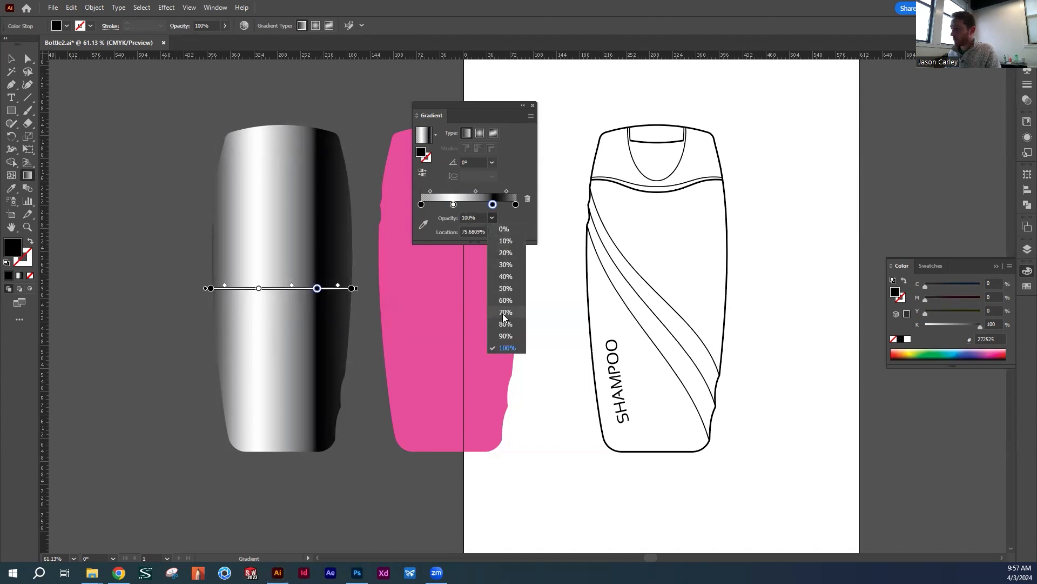
click(505, 312)
click(492, 218)
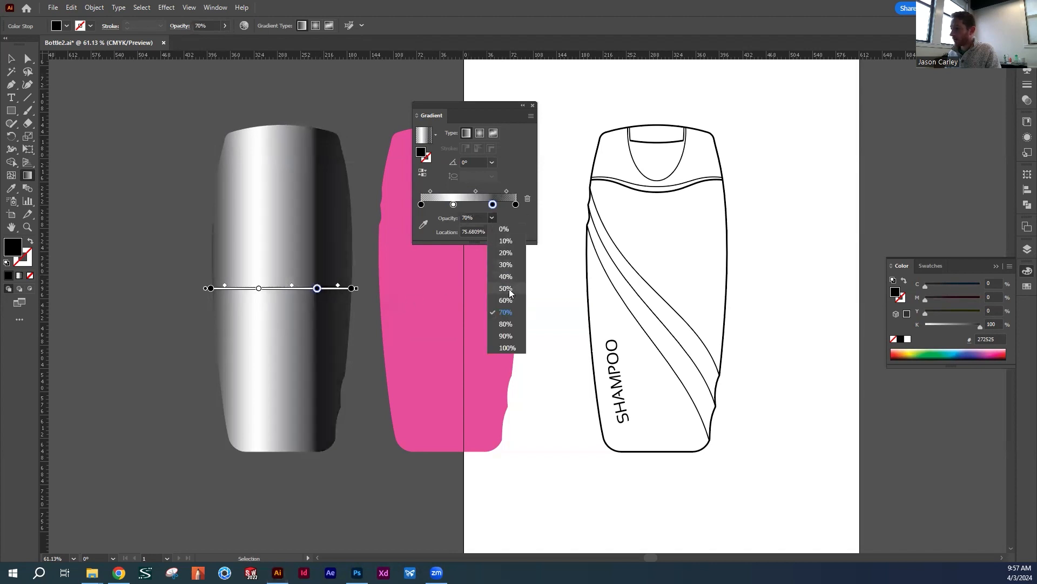
click(509, 292)
mouse_move(322, 292)
mouse_down()
mouse_move(311, 292)
mouse_move(321, 291)
mouse_up()
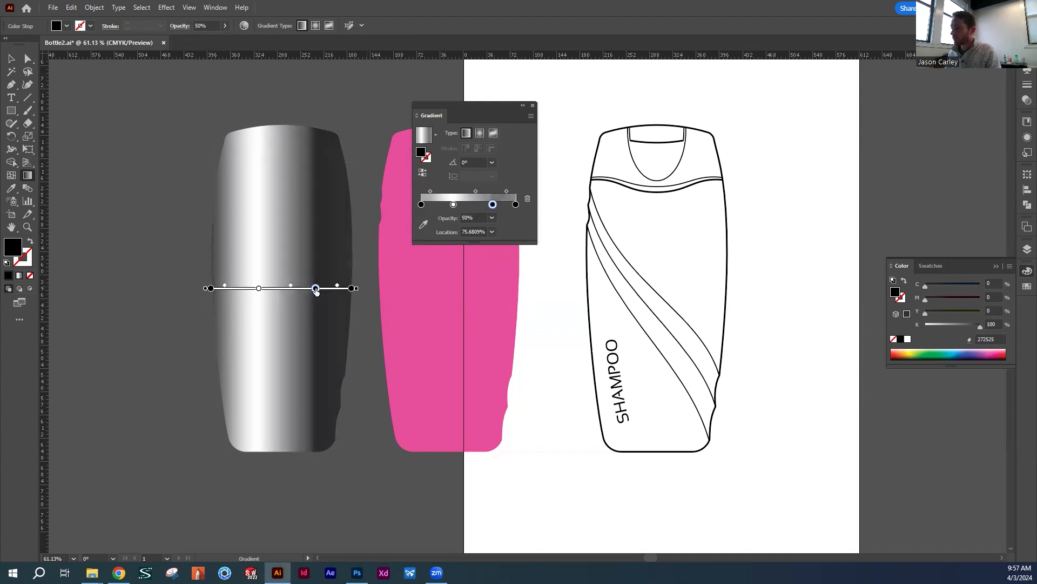
click(352, 289)
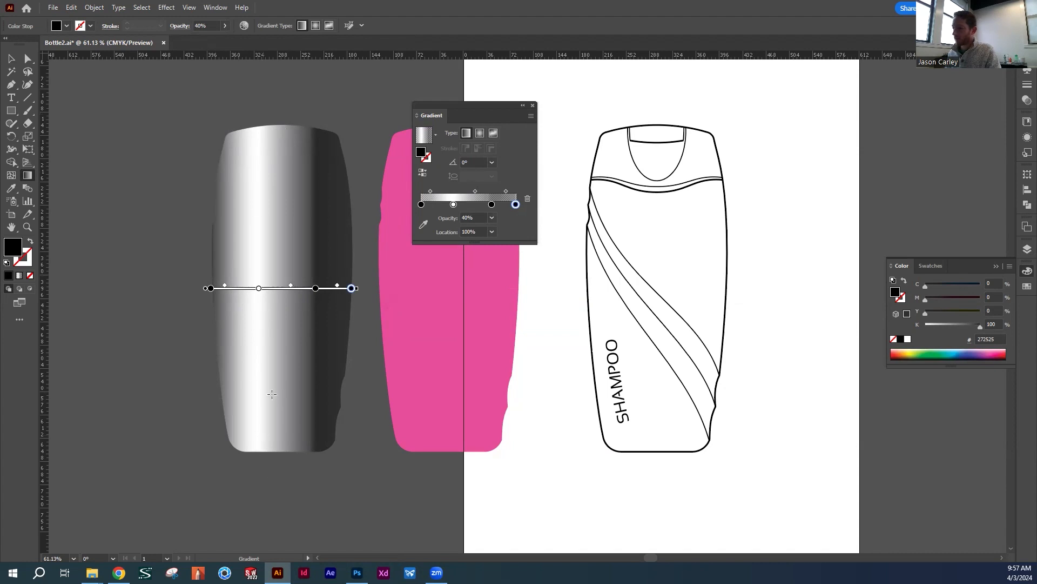
click(316, 290)
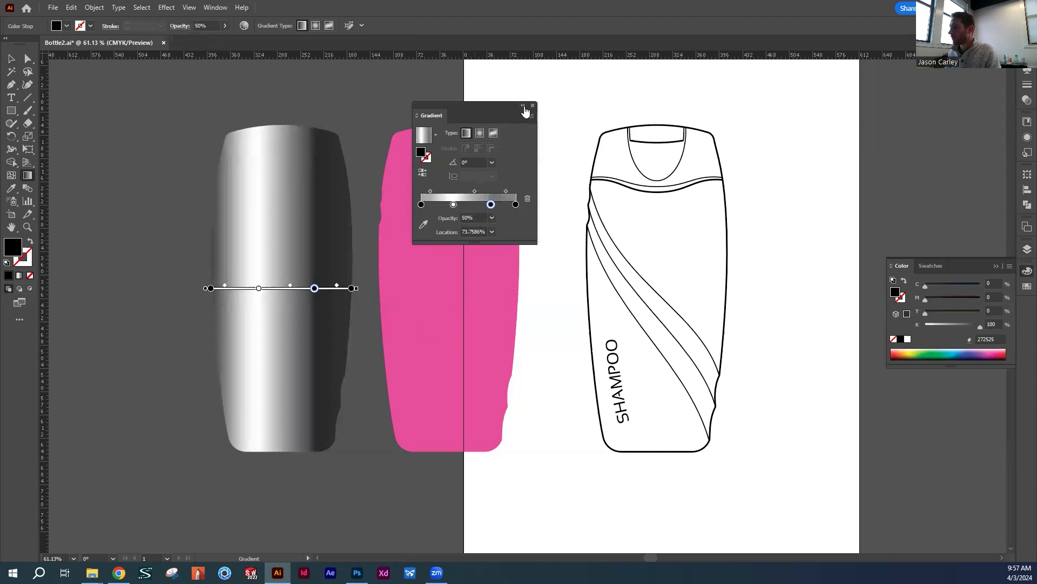
Move the Gradient settings clear of the artwork and place the gradient silhouette exactly over the pink silhouette
drag(523, 107, 881, 67)
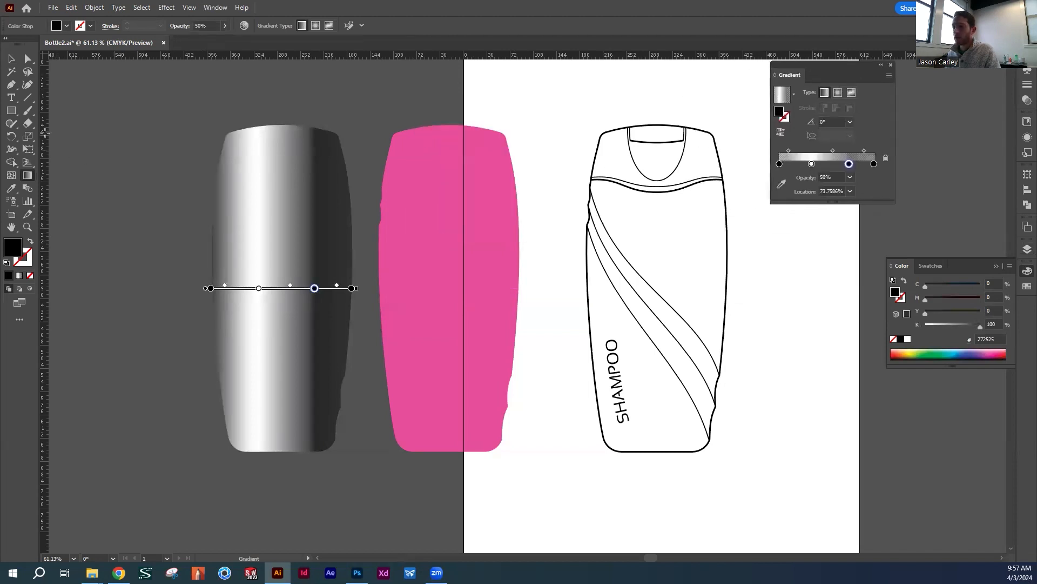
click(11, 58)
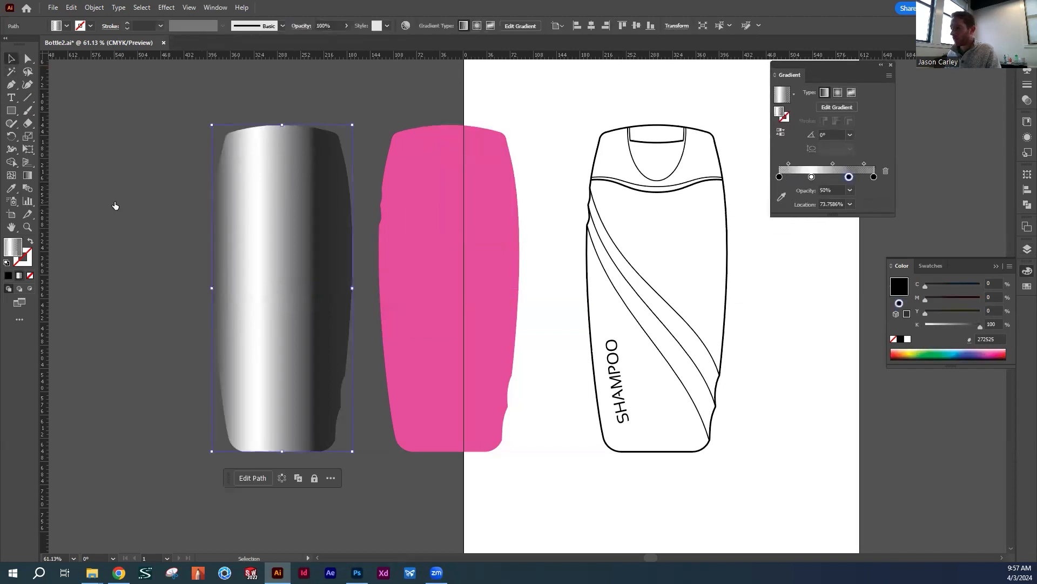
drag(317, 268, 459, 233)
click(609, 103)
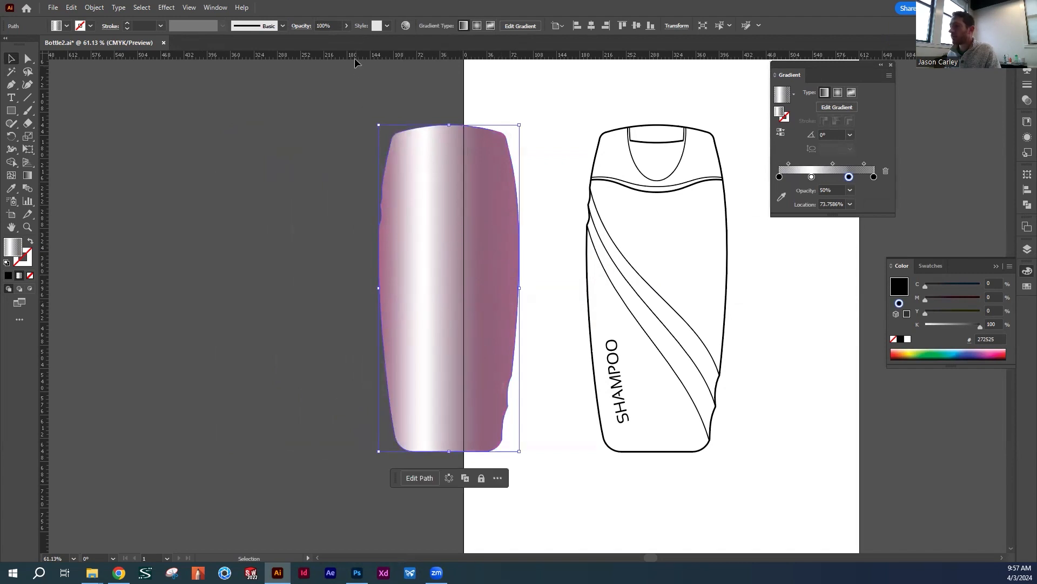
Set the opacity of the gradient overlay silhouette to 60%
click(346, 26)
drag(343, 41, 325, 44)
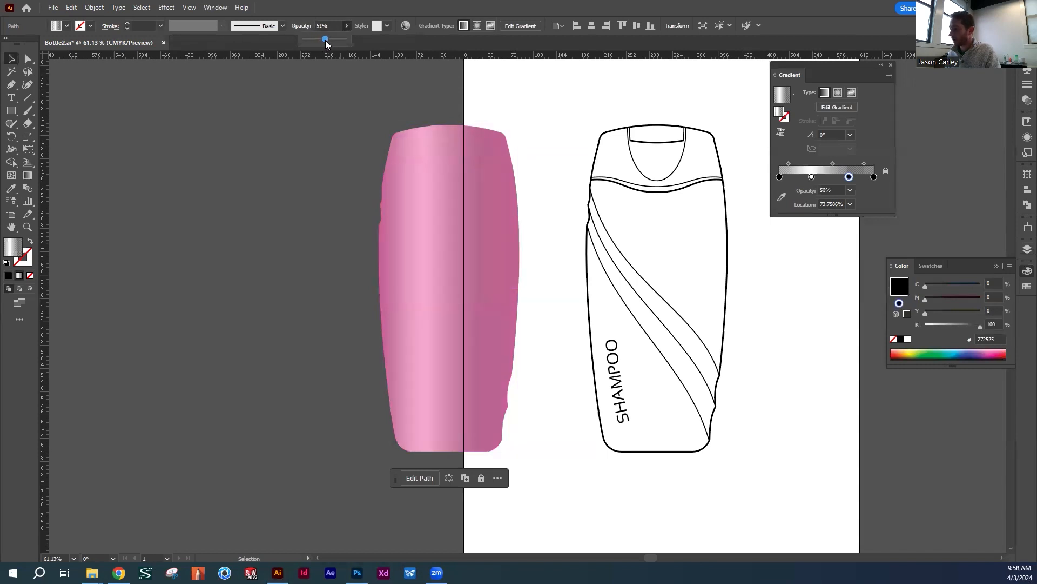
drag(329, 42, 328, 42)
key(6)
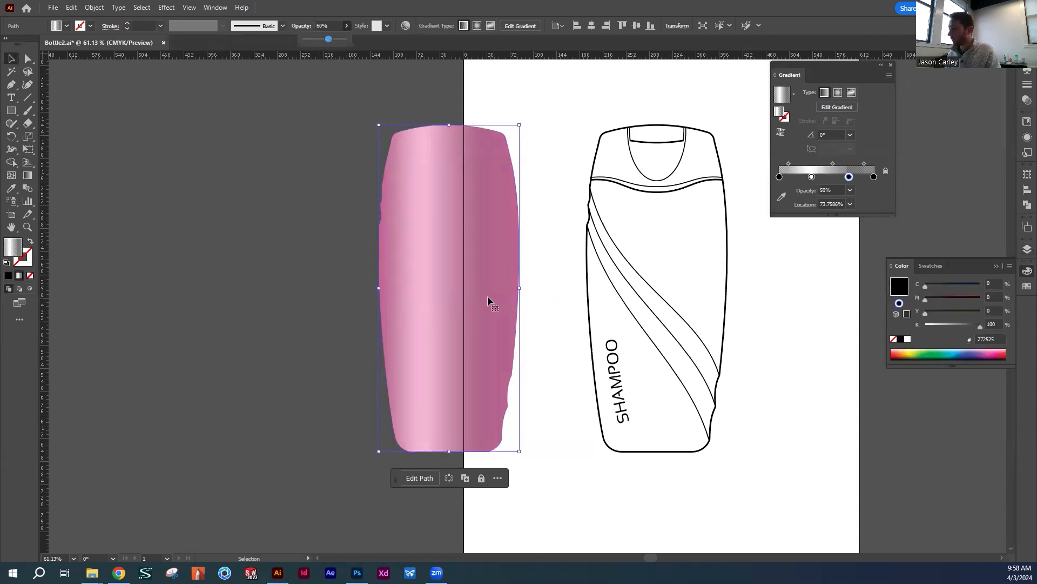
Delete the overlay gradient's right-end stop and slide the remaining right-hand black stop toward the edge, to about 80%
click(832, 107)
click(518, 288)
click(886, 158)
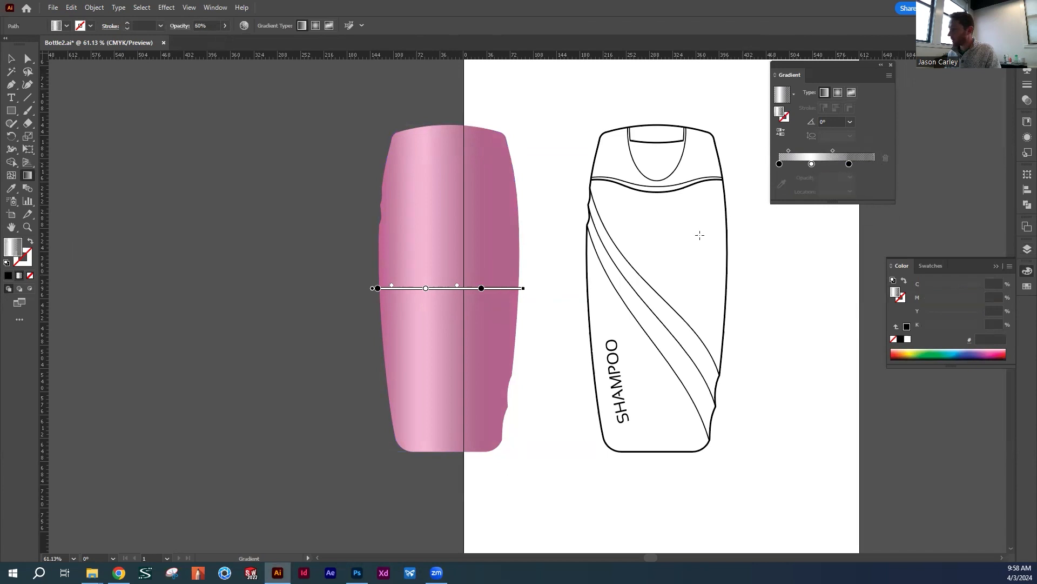
drag(480, 292, 504, 291)
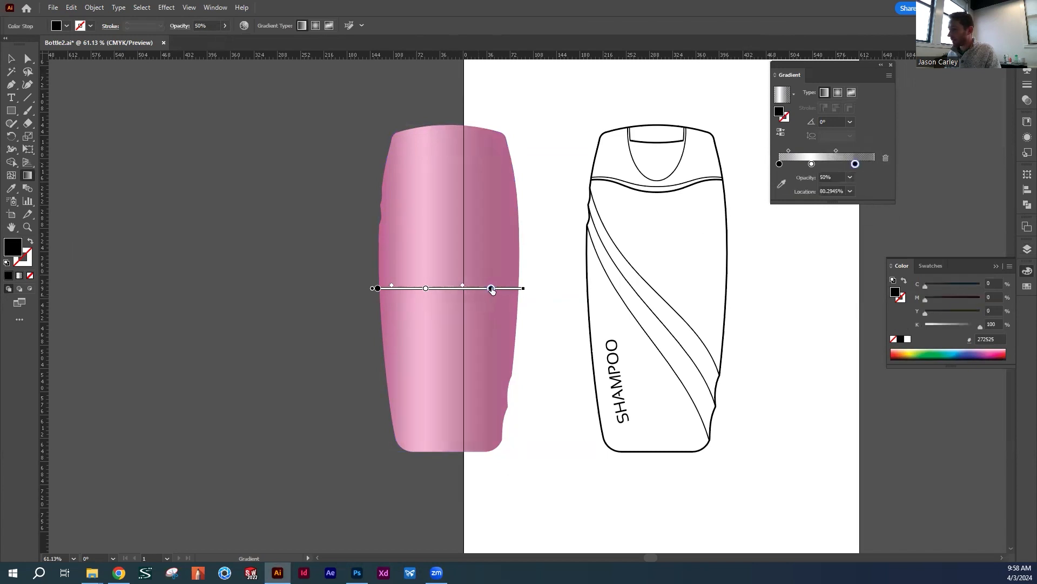
Shift the overlay gradient's white stop toward the centre and slide its right-hand black stop to about 87%
drag(426, 288, 484, 290)
drag(391, 290, 391, 289)
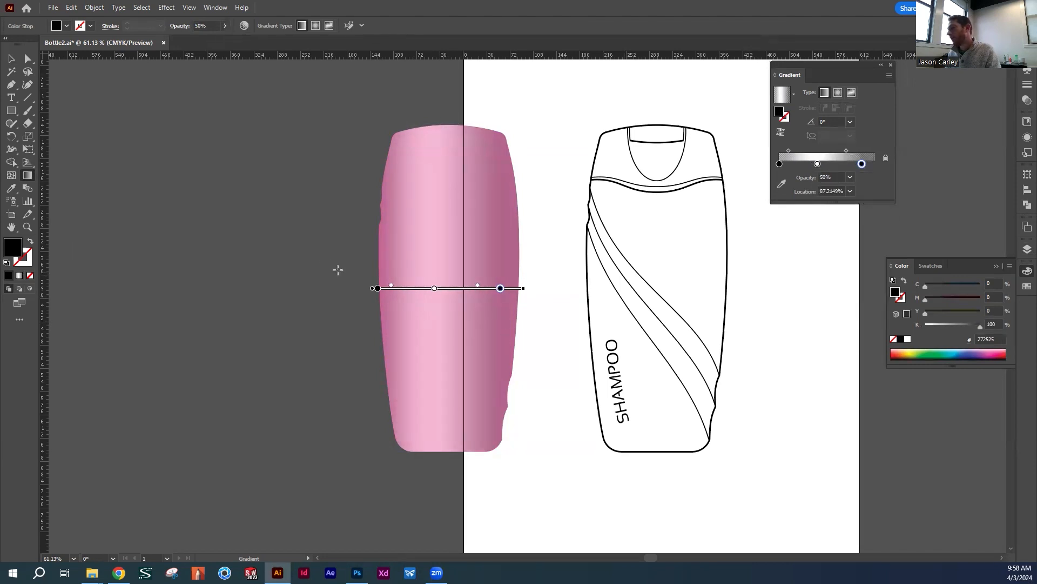
click(11, 58)
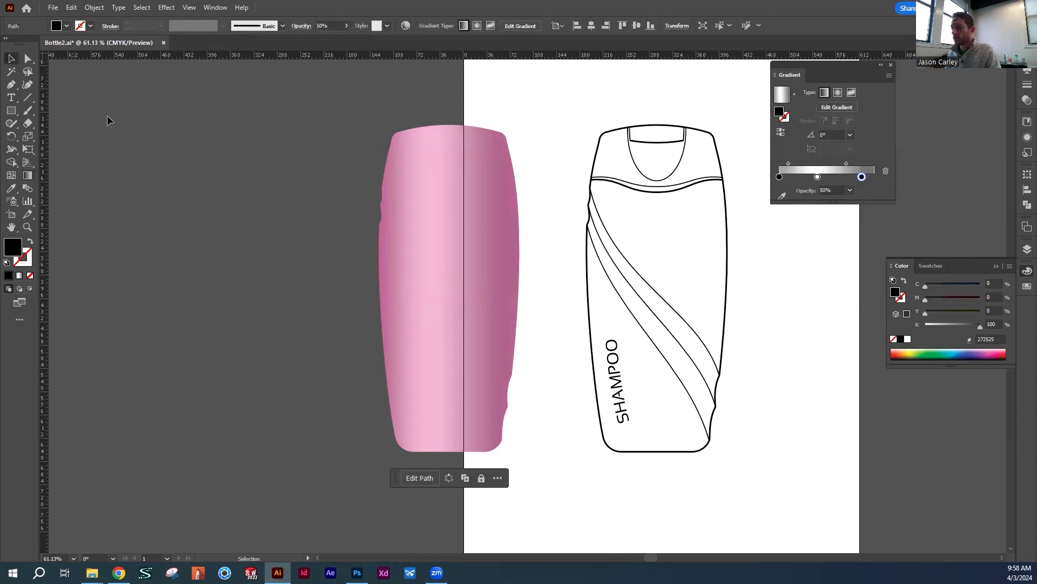
click(624, 290)
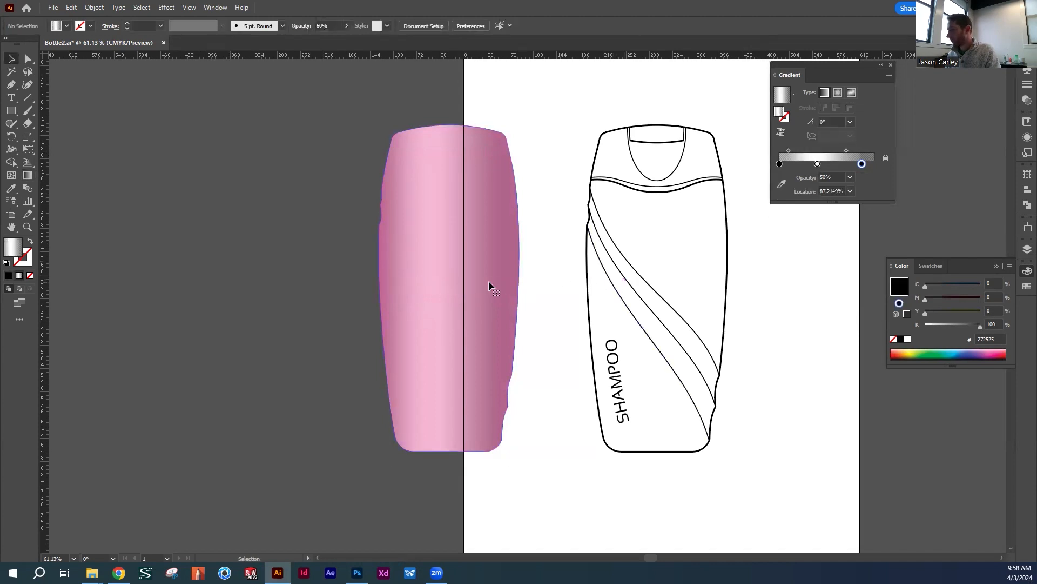
Set the opacity of the overlay gradient's right-hand black stop to 70%
click(461, 278)
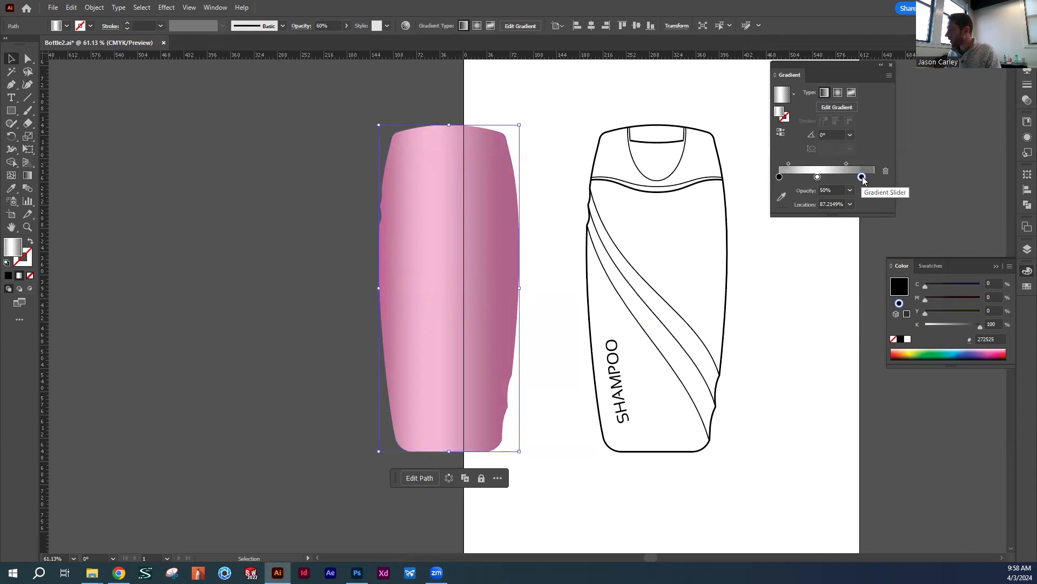
click(850, 191)
click(860, 285)
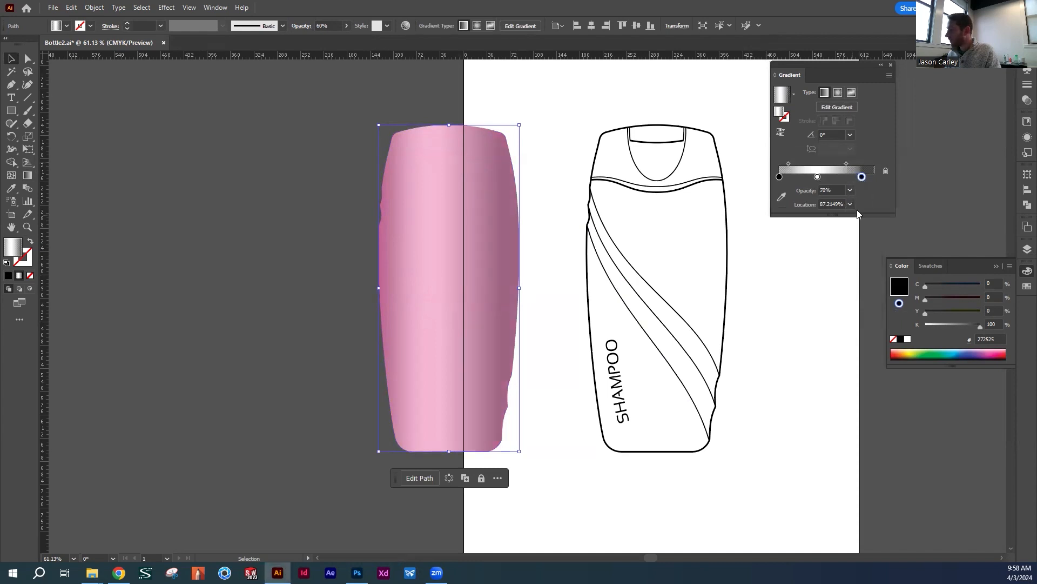
click(563, 284)
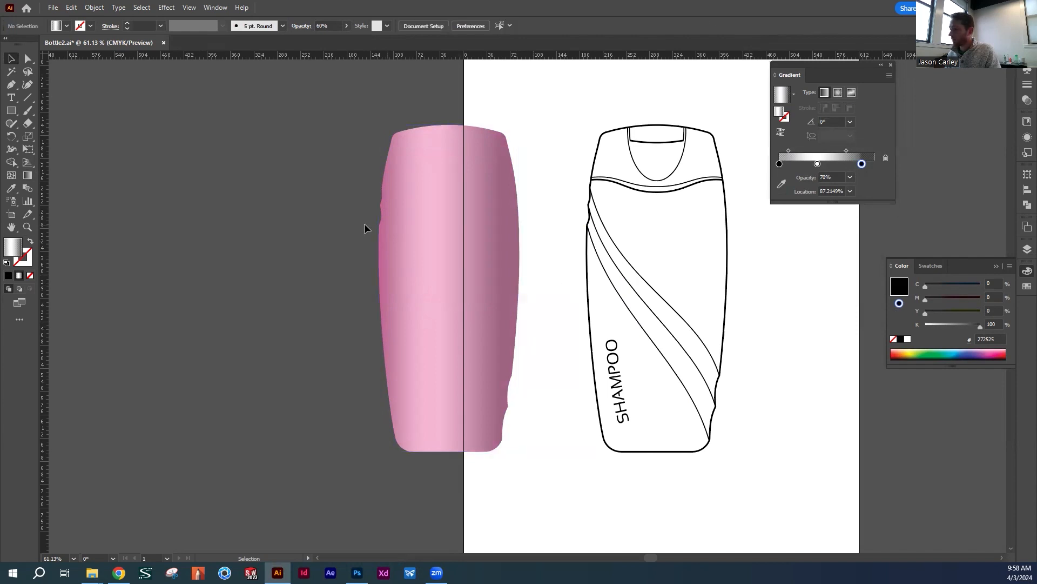
Move the shaded pink bottle fully off the artboard and place a copy of its gradient overlay beside it, on the left
drag(431, 293, 319, 294)
click(475, 382)
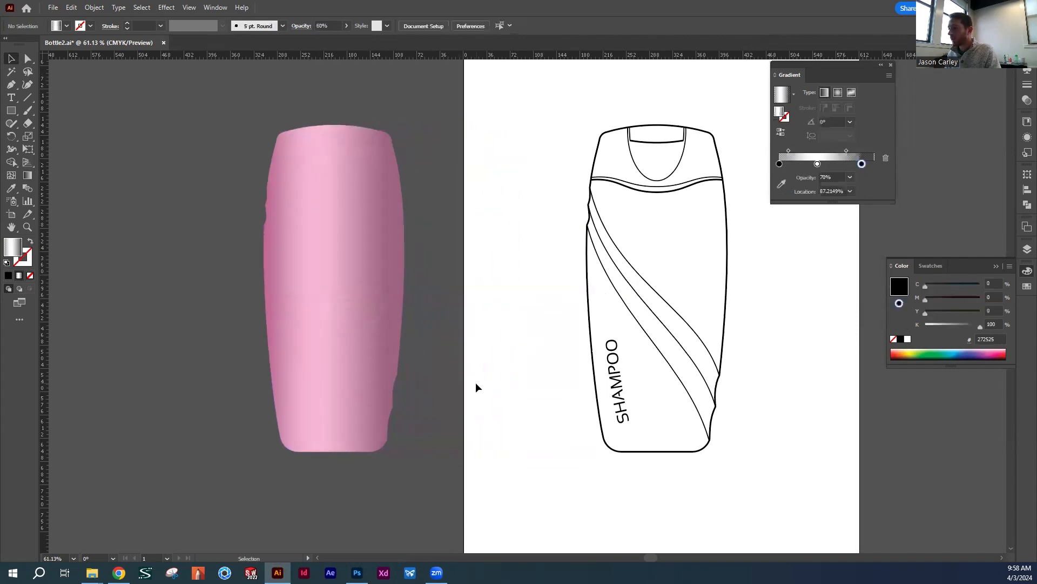
click(333, 291)
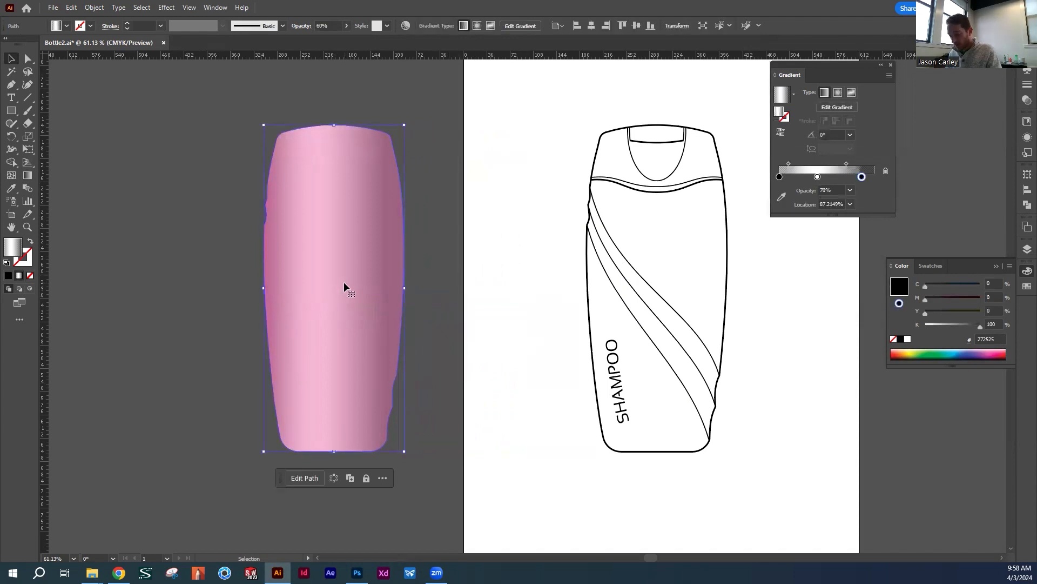
drag(345, 286, 169, 292)
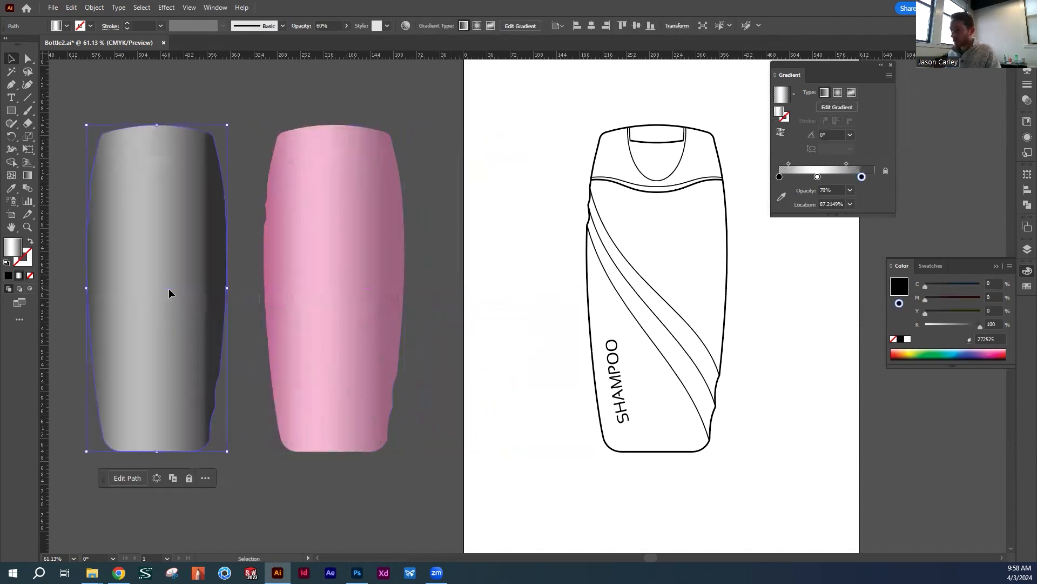
click(437, 230)
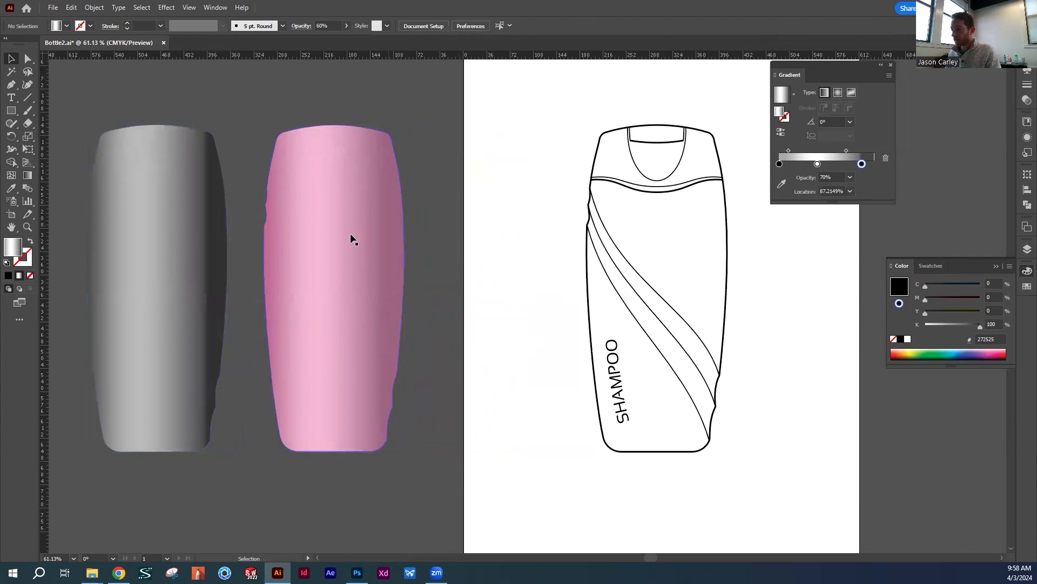
Try a radial gradient on the grey overlay copy, and switch it to a freeform gradient
click(132, 288)
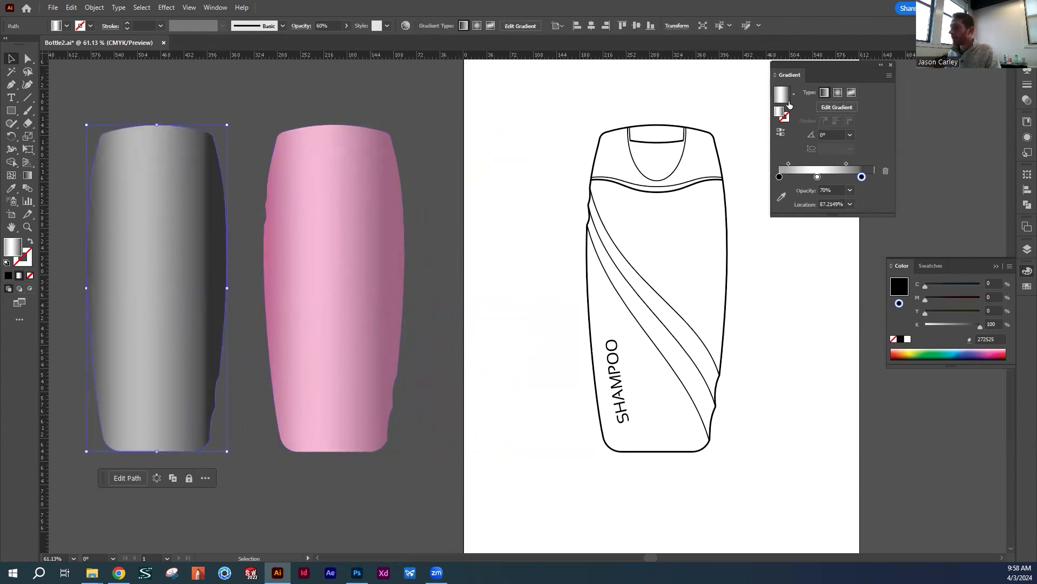
click(837, 94)
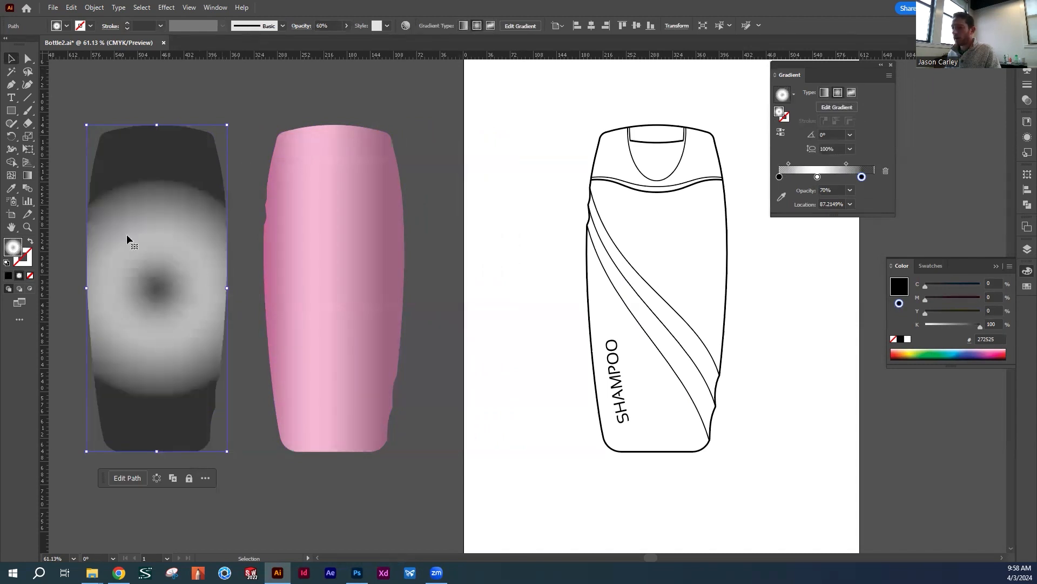
click(851, 93)
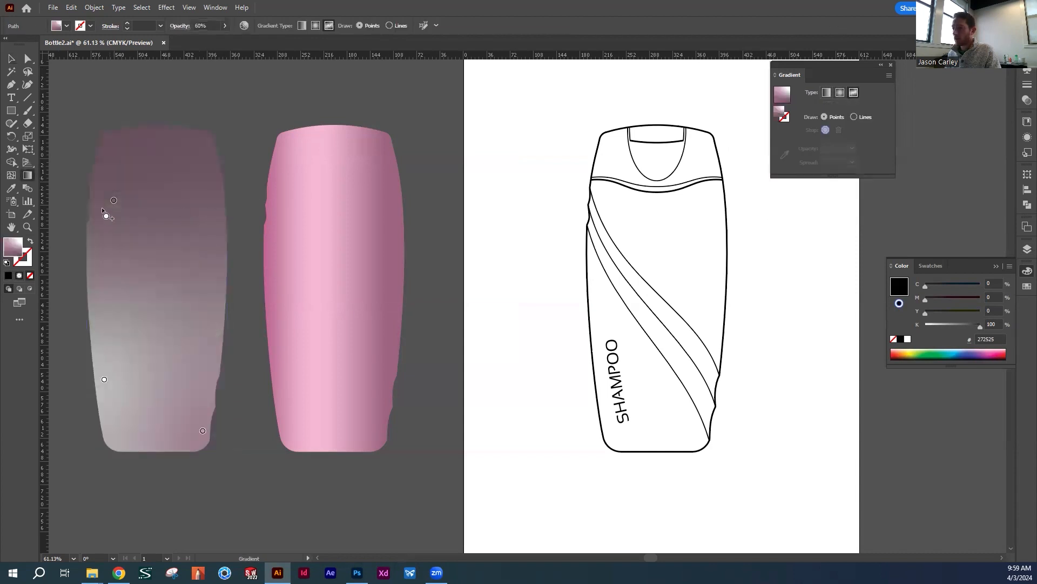
Rearrange the freeform gradient points with the white point in the silhouette's upper left and the dark mauve point in its lower right
drag(114, 200, 126, 190)
drag(105, 380, 137, 312)
mouse_move(203, 430)
mouse_down()
mouse_move(186, 415)
mouse_move(192, 430)
mouse_up()
mouse_move(139, 322)
mouse_down()
mouse_move(122, 301)
mouse_move(133, 318)
mouse_up()
drag(127, 190, 148, 186)
mouse_move(134, 312)
mouse_down()
mouse_move(128, 198)
mouse_move(152, 276)
mouse_move(145, 326)
mouse_up()
drag(128, 197, 140, 191)
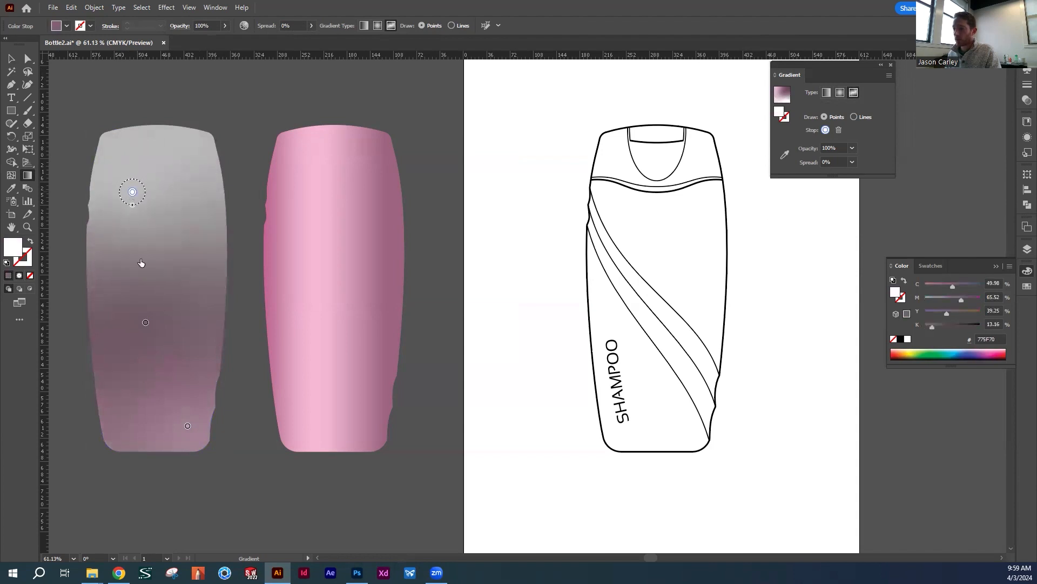
drag(145, 322, 174, 379)
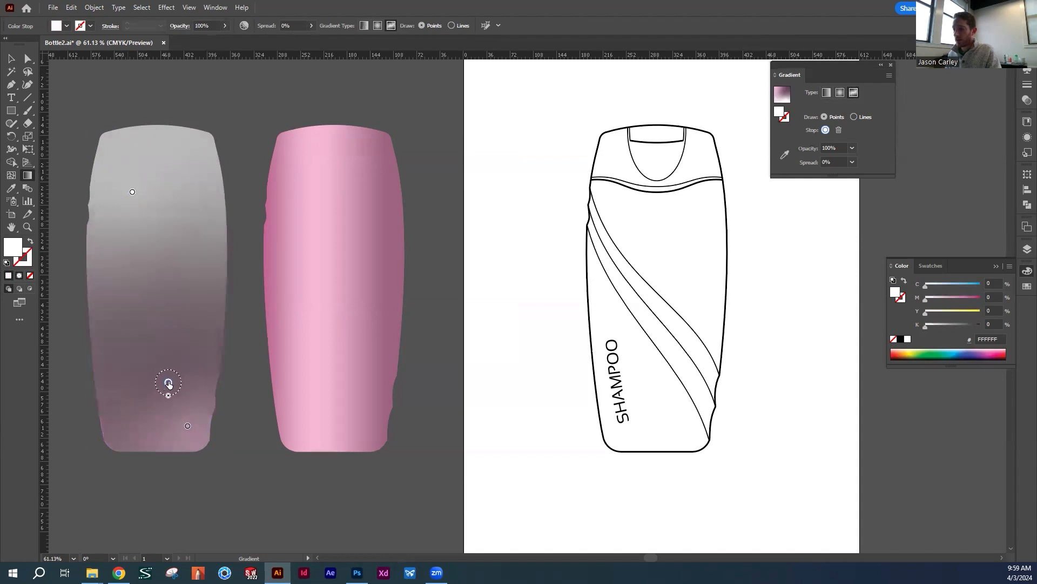
Delete the pink gradient point near the silhouette's base and enlarge the dark mauve point's spread to 50%
click(187, 426)
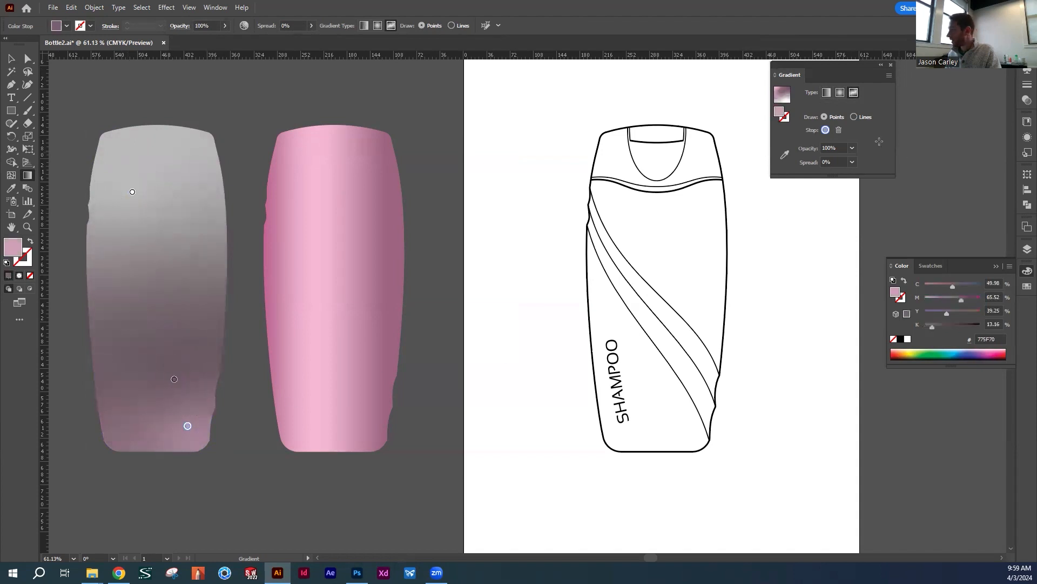
click(840, 130)
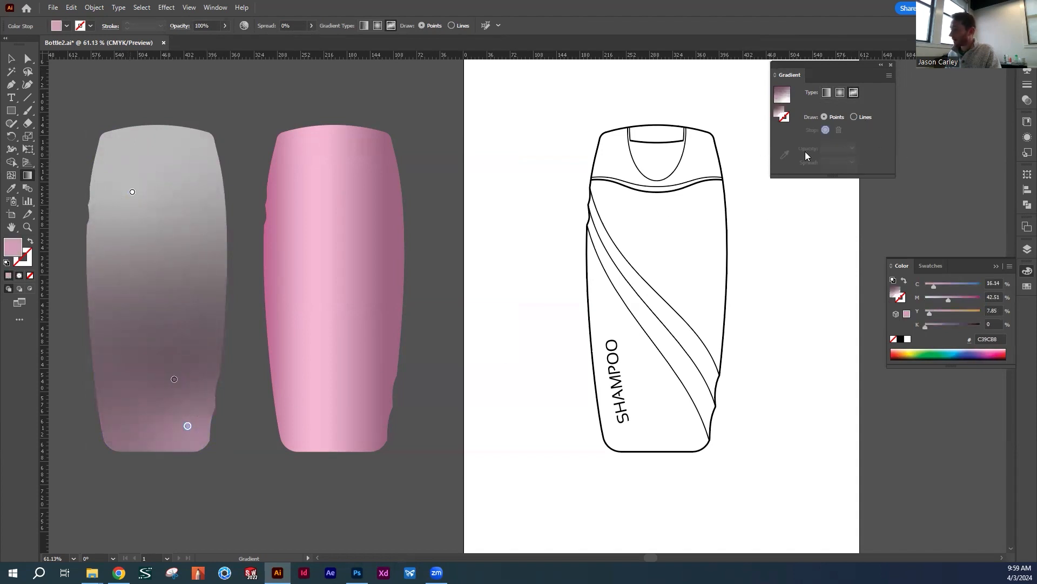
click(174, 379)
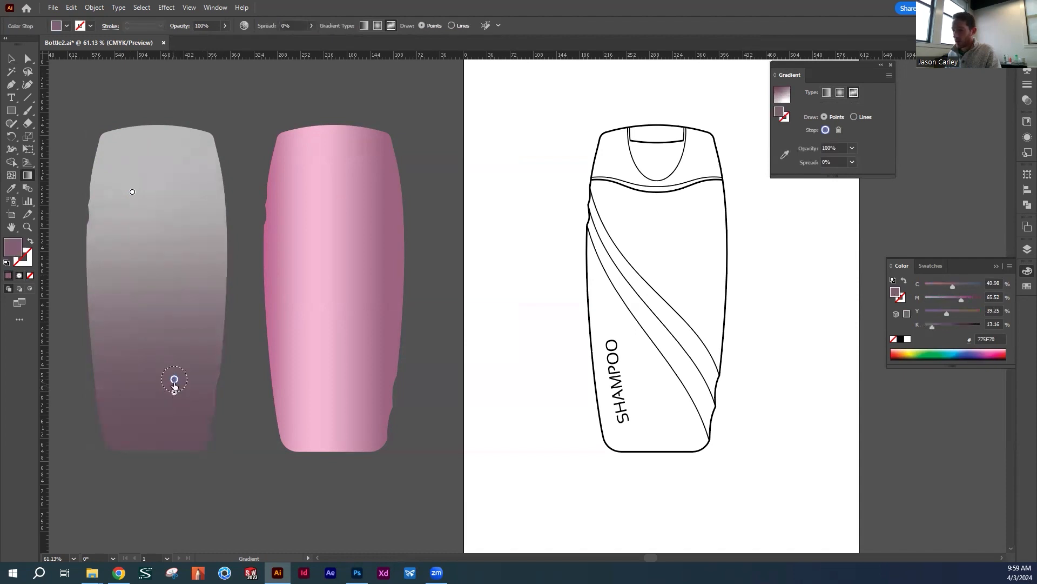
drag(177, 373, 173, 366)
drag(173, 378, 181, 387)
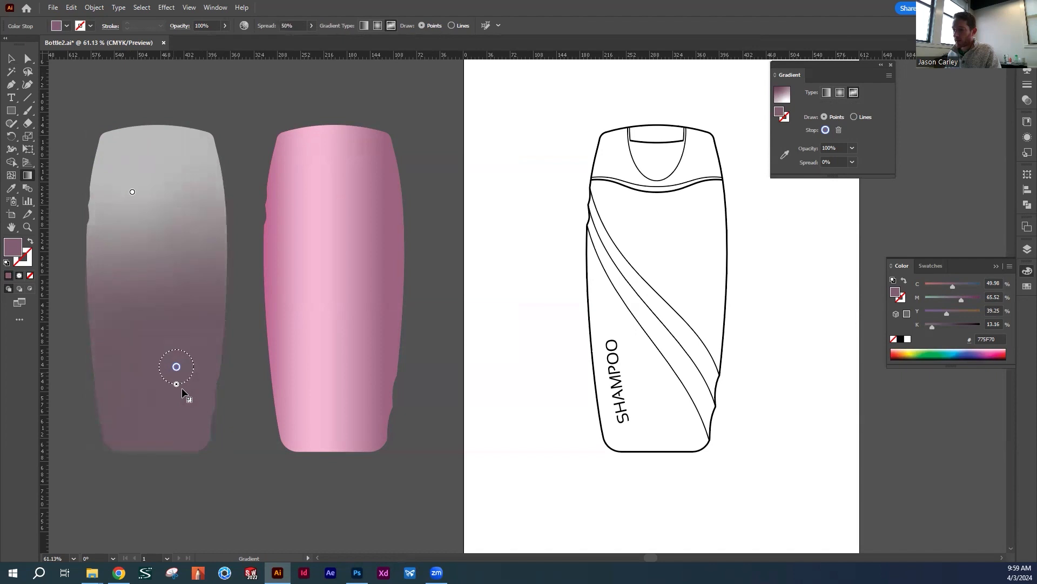
Adjust both freeform points slightly, giving the upper white point a 6% spread and the lower mauve point a 56% spread
click(132, 192)
click(132, 193)
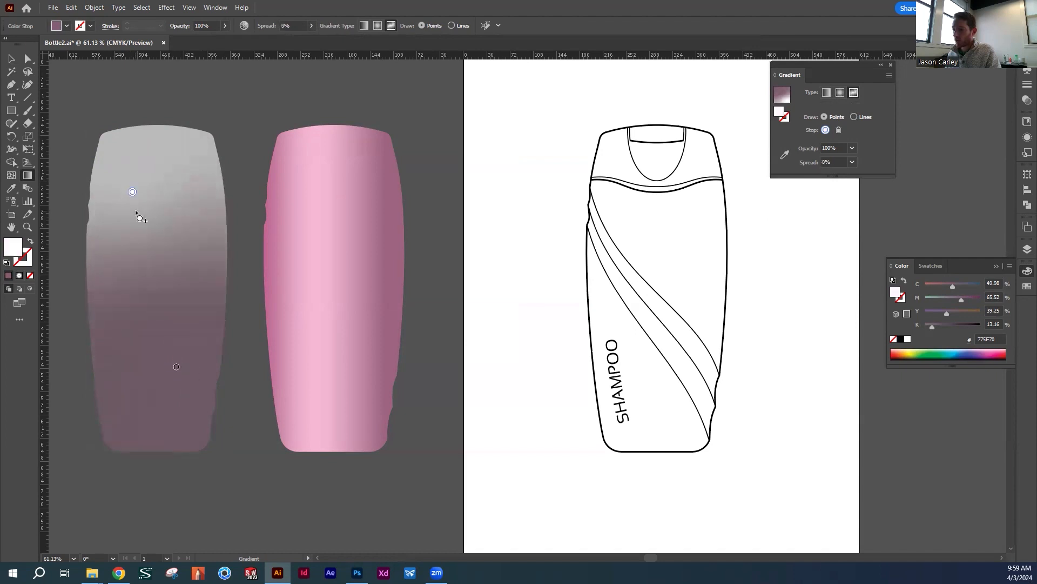
mouse_move(131, 204)
mouse_down()
mouse_move(137, 232)
mouse_move(132, 189)
mouse_up()
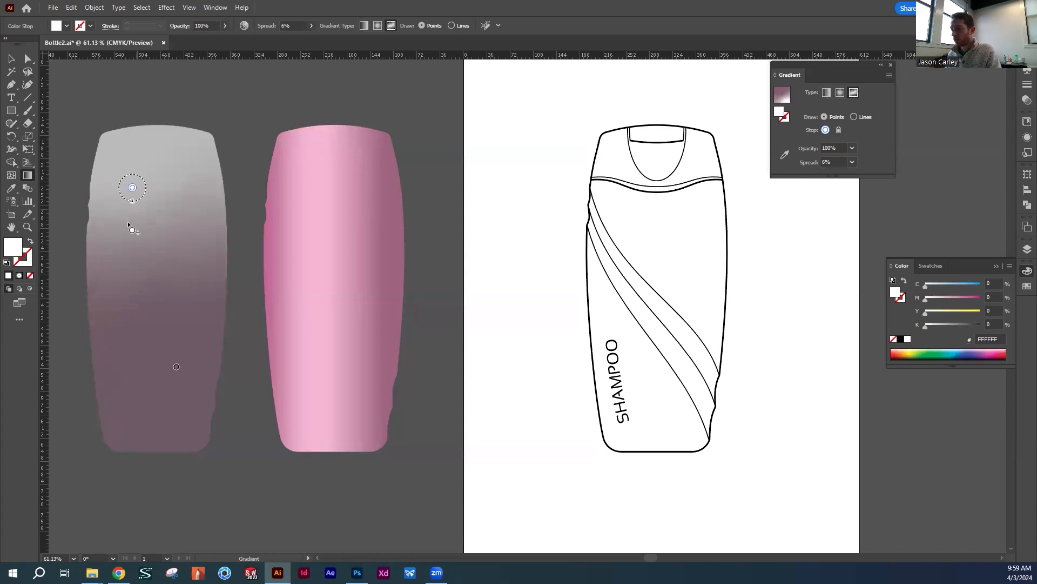
drag(176, 366, 175, 376)
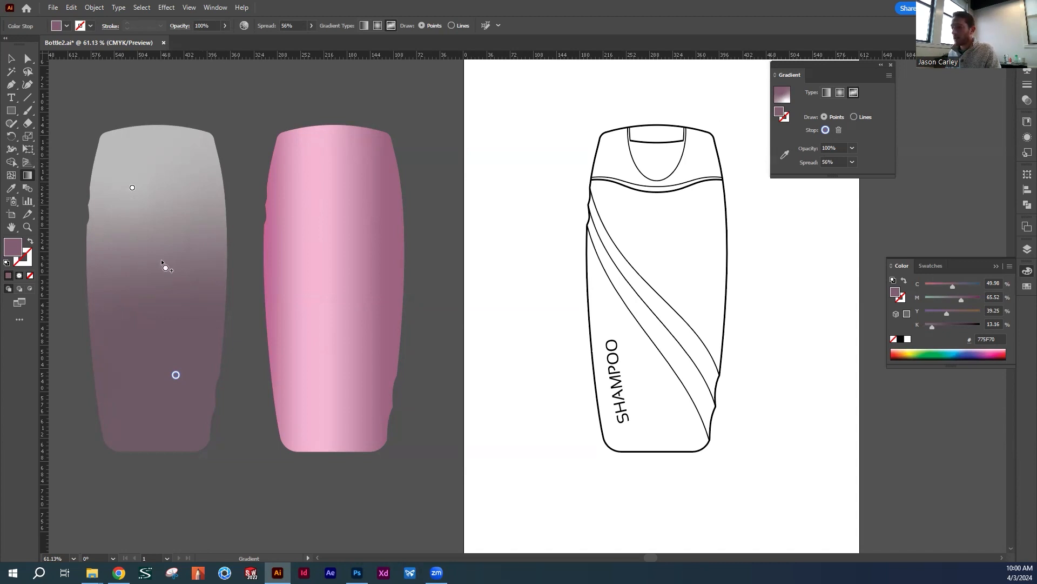
Try an extra mauve point in the middle of the silhouette's freeform gradient
click(160, 273)
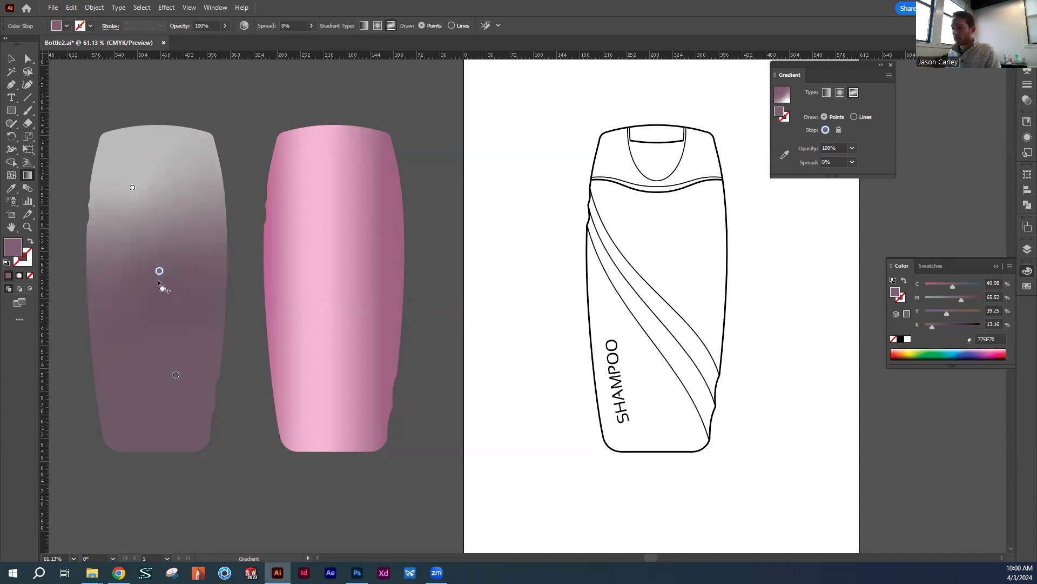
click(839, 130)
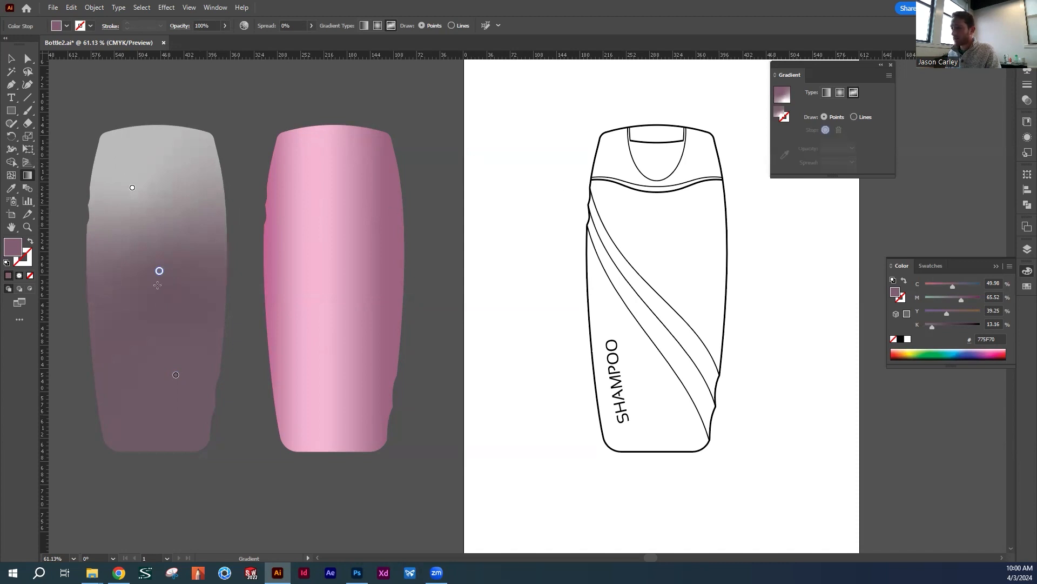
click(11, 59)
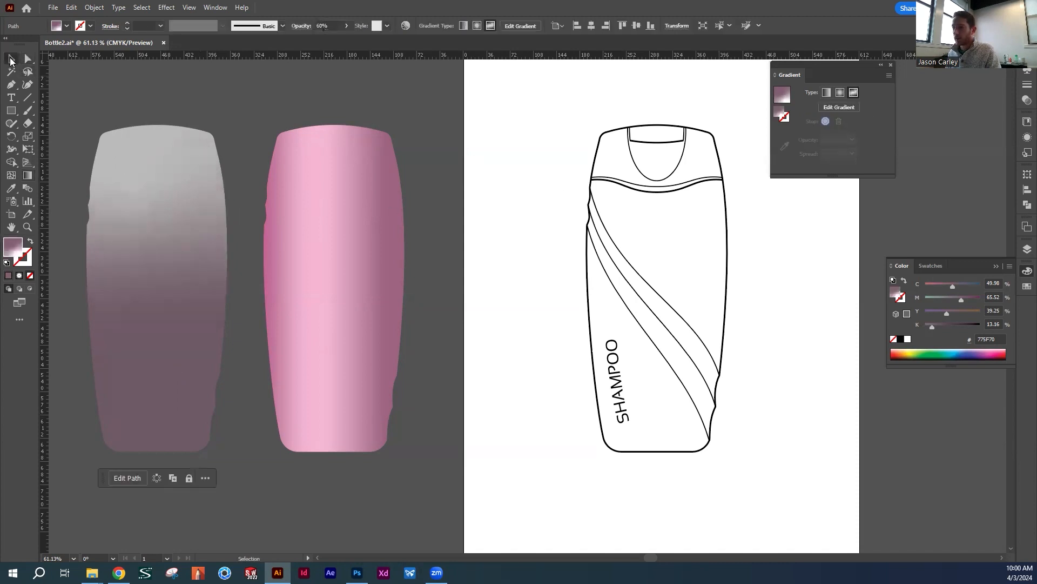
click(202, 91)
Place the freeform gradient silhouette exactly over the shaded pink bottle and reduce its opacity to 24%
click(183, 206)
drag(179, 251, 353, 260)
click(347, 26)
drag(328, 40, 314, 44)
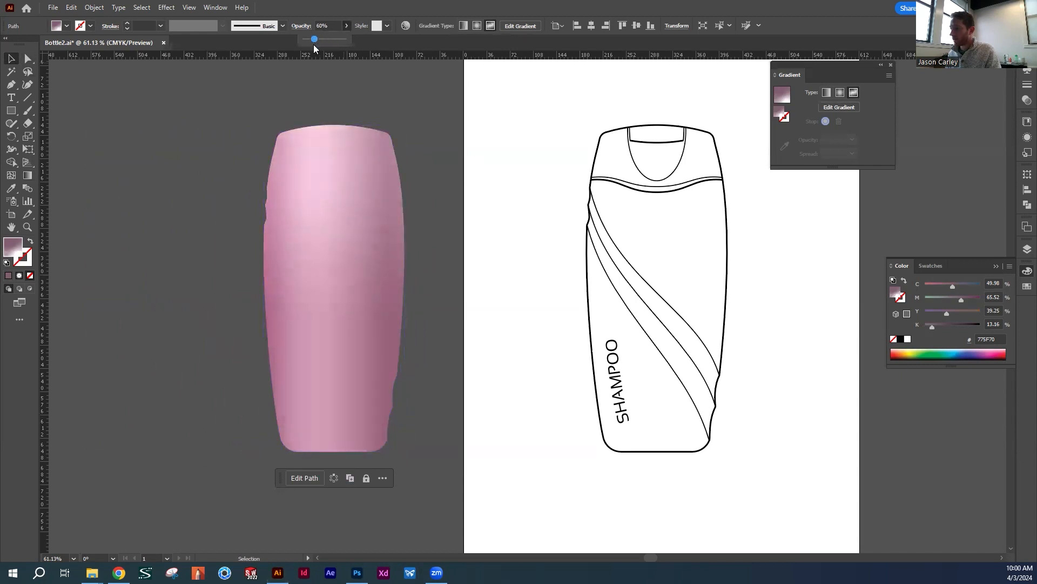
click(391, 118)
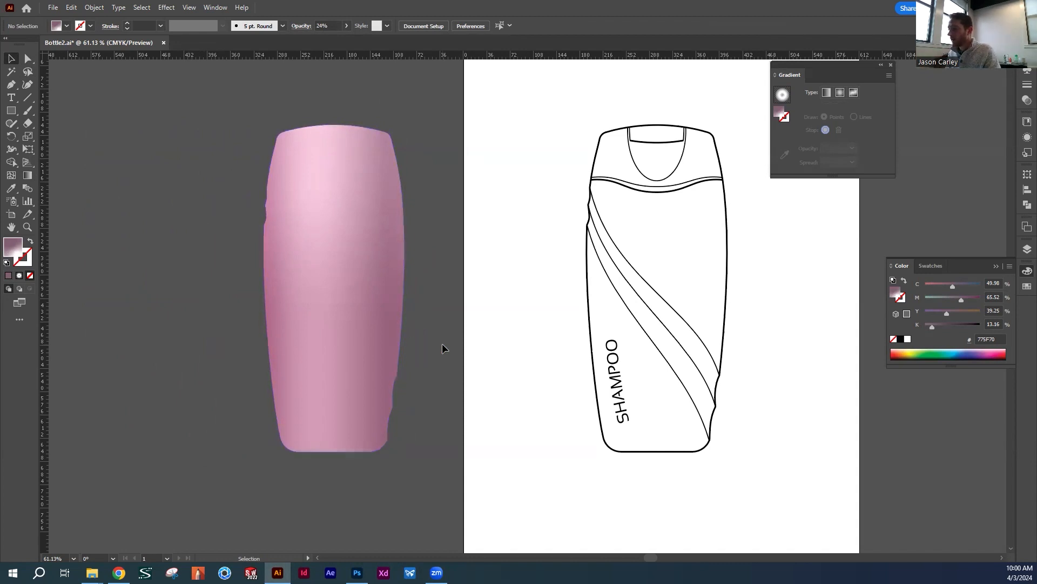
Place a copy of the semi-transparent freeform gradient overlay to the left of the pink bottle
drag(442, 344, 491, 325)
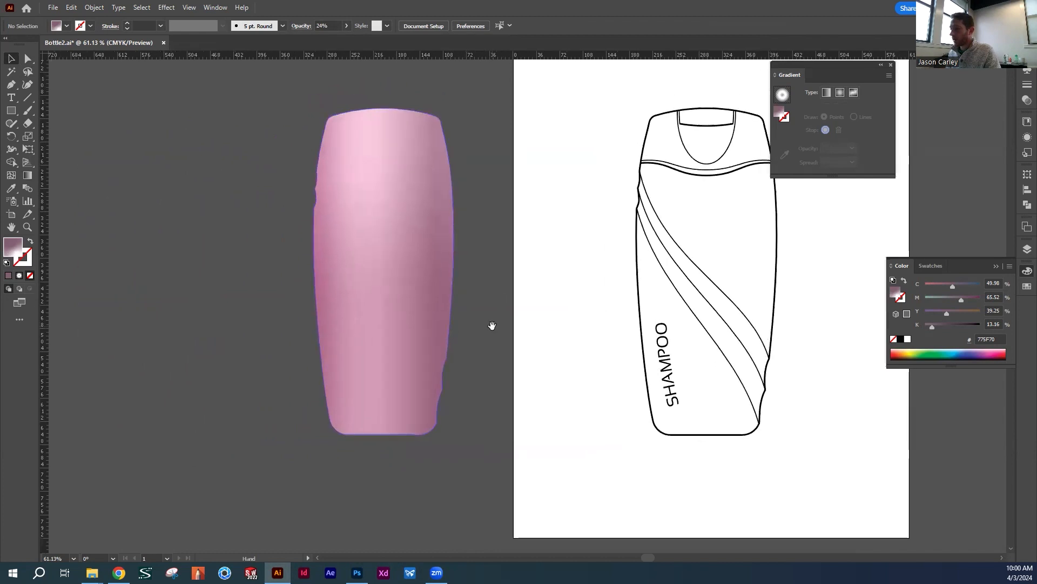
click(406, 338)
click(475, 423)
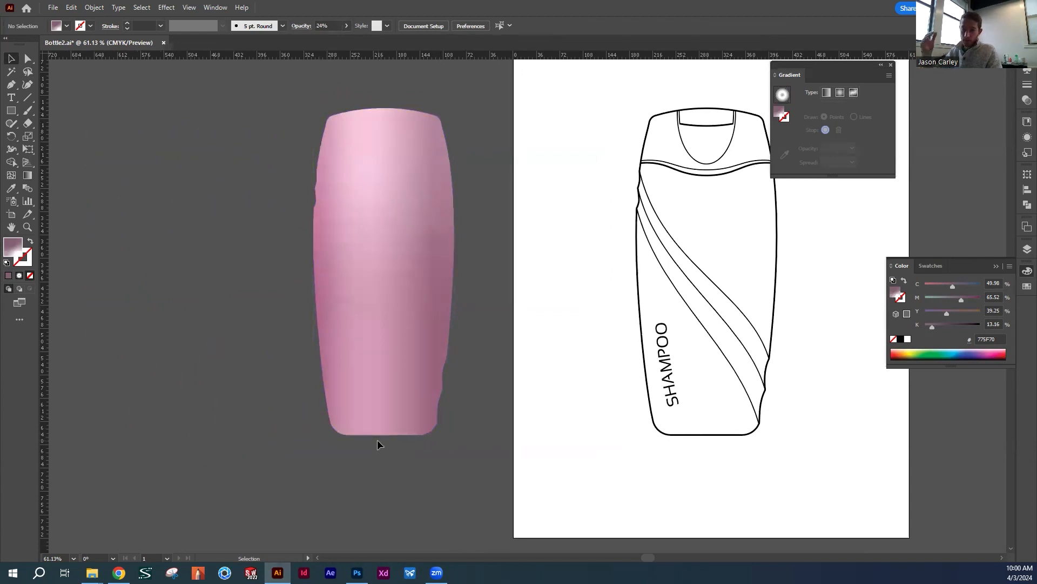
drag(411, 352, 217, 345)
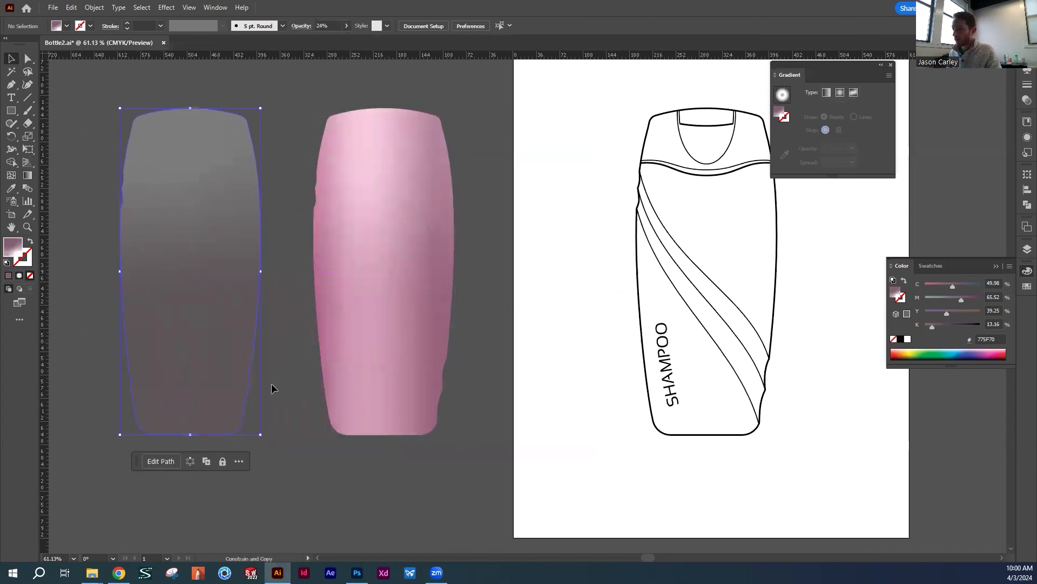
click(282, 343)
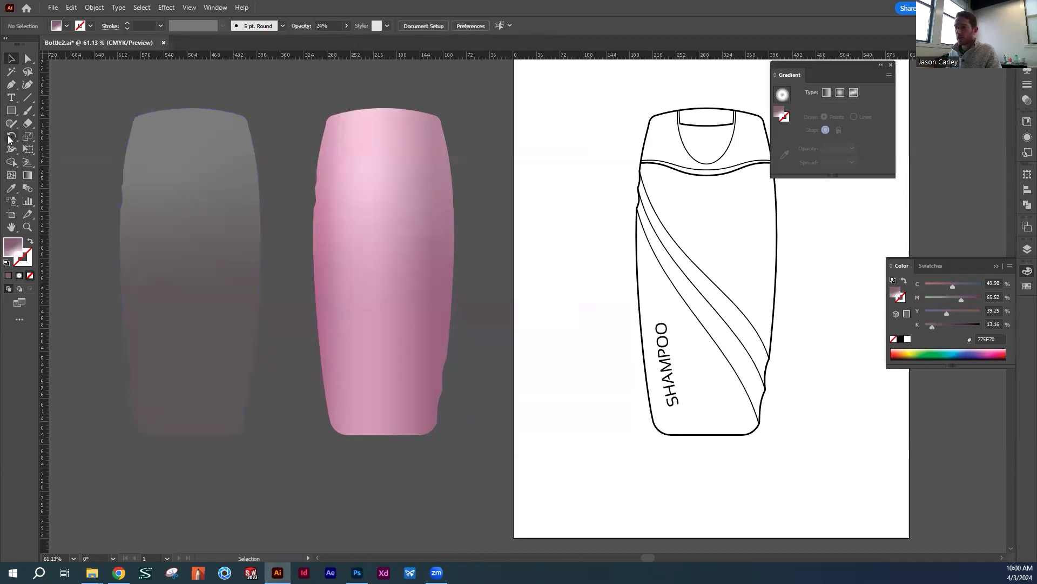
Draw a white, unstroked rectangle about 299 by 529 pt over the copied freeform gradient silhouette
click(15, 114)
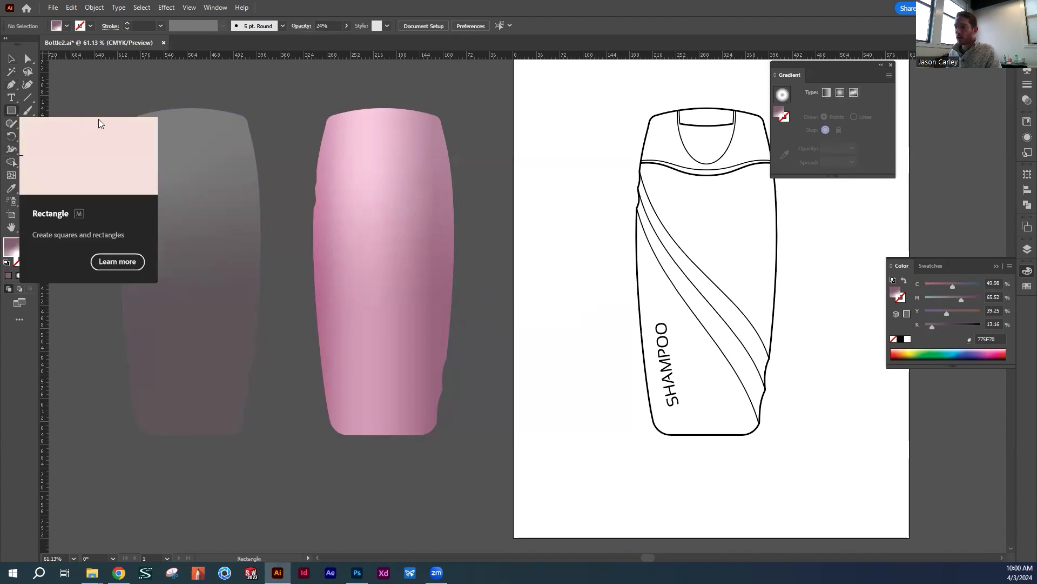
drag(94, 75, 288, 416)
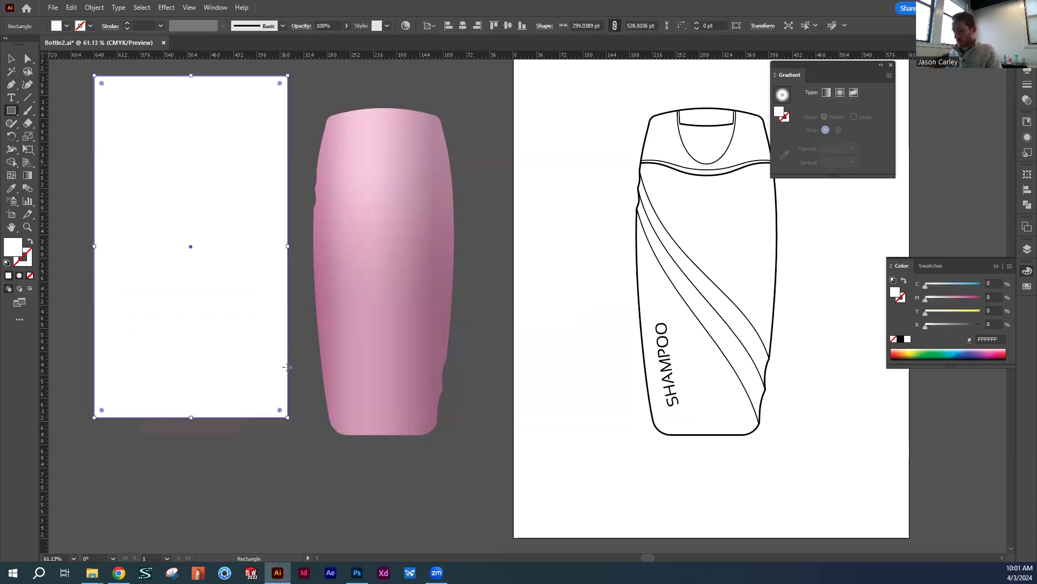
key(v)
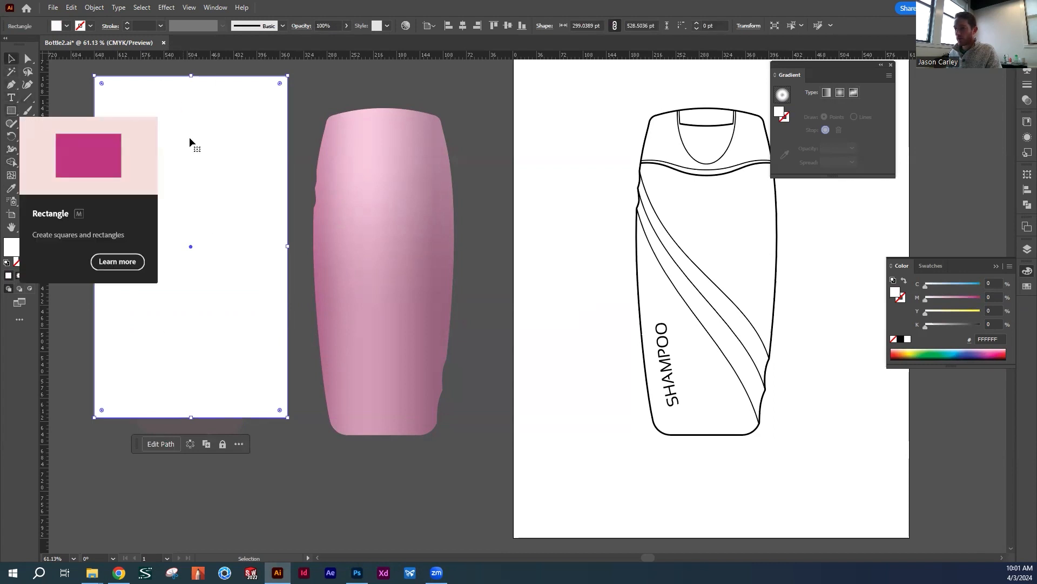
click(292, 495)
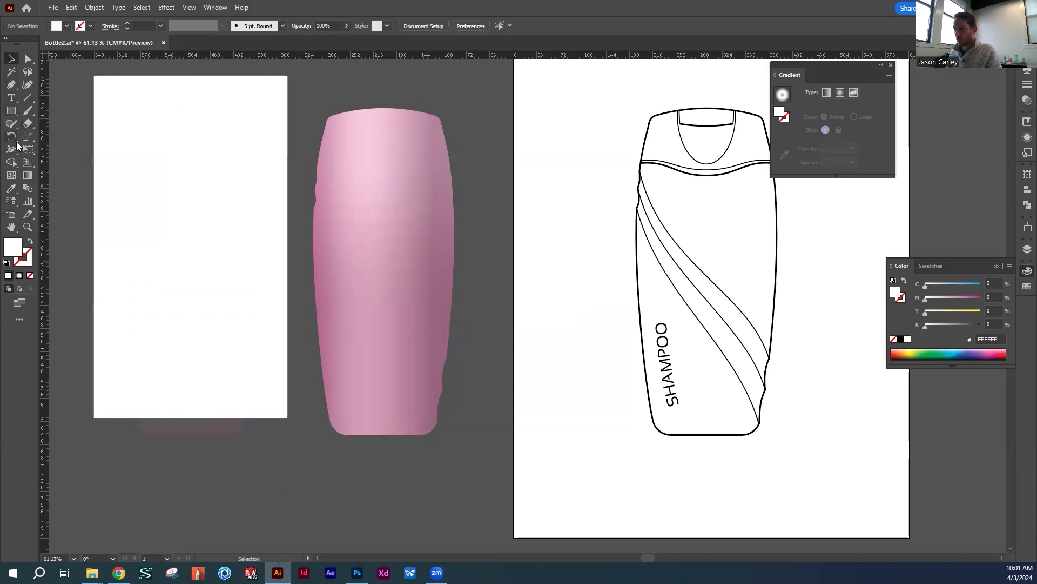
Subtract the white rectangle from the copied freeform gradient silhouette with Minus Front, leaving only the bottle's bottom strip
drag(121, 388, 276, 482)
click(214, 7)
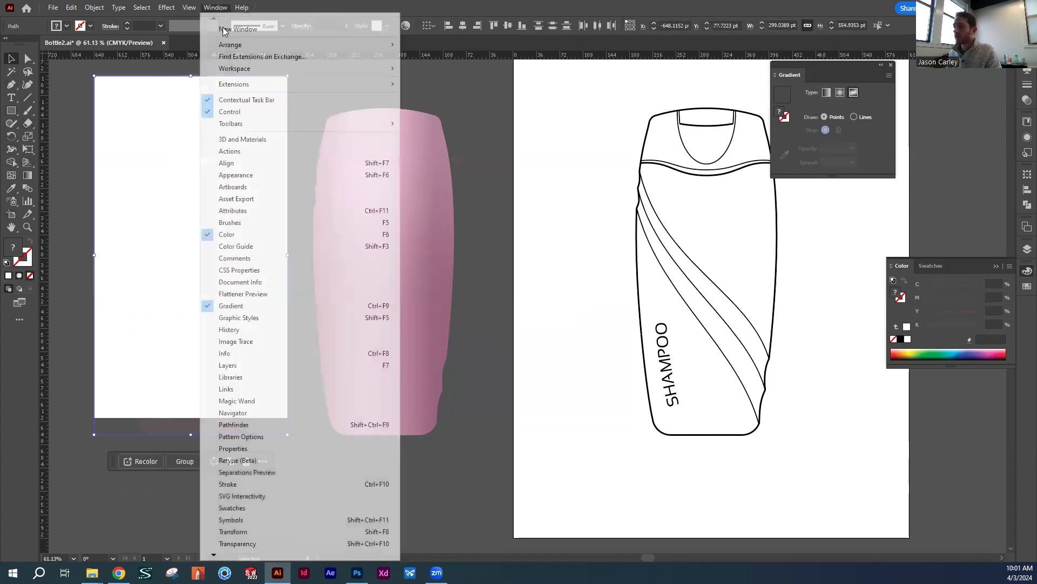
click(255, 424)
click(921, 200)
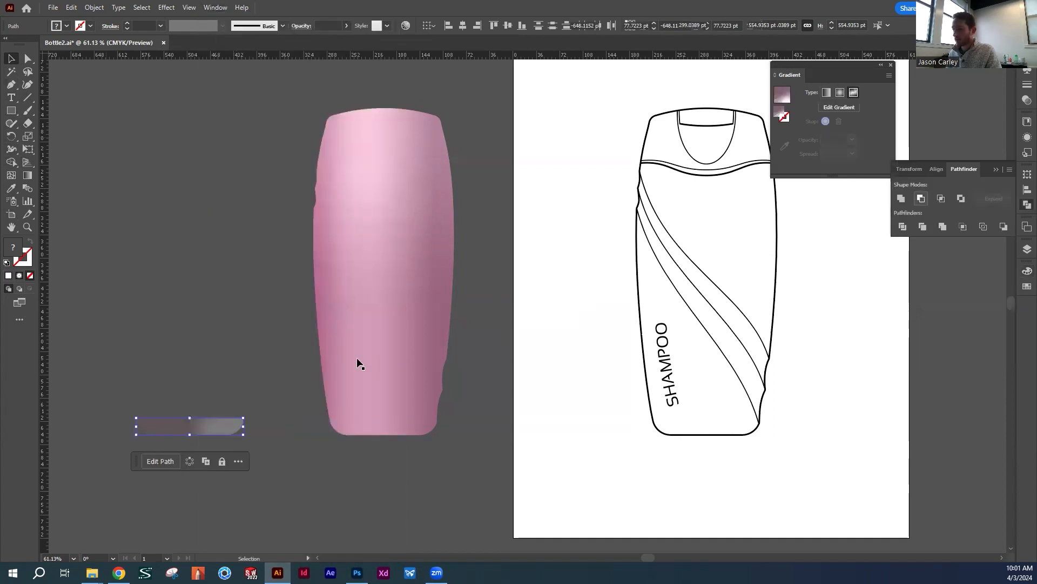
click(237, 395)
Fill the bottom strip with the white-to-black linear gradient swatch
click(215, 430)
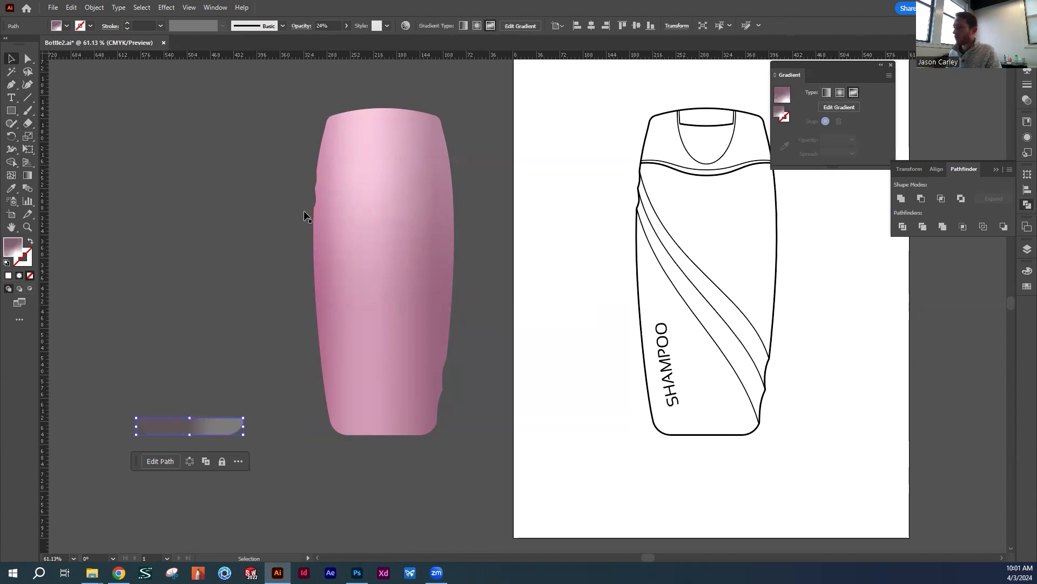
click(67, 27)
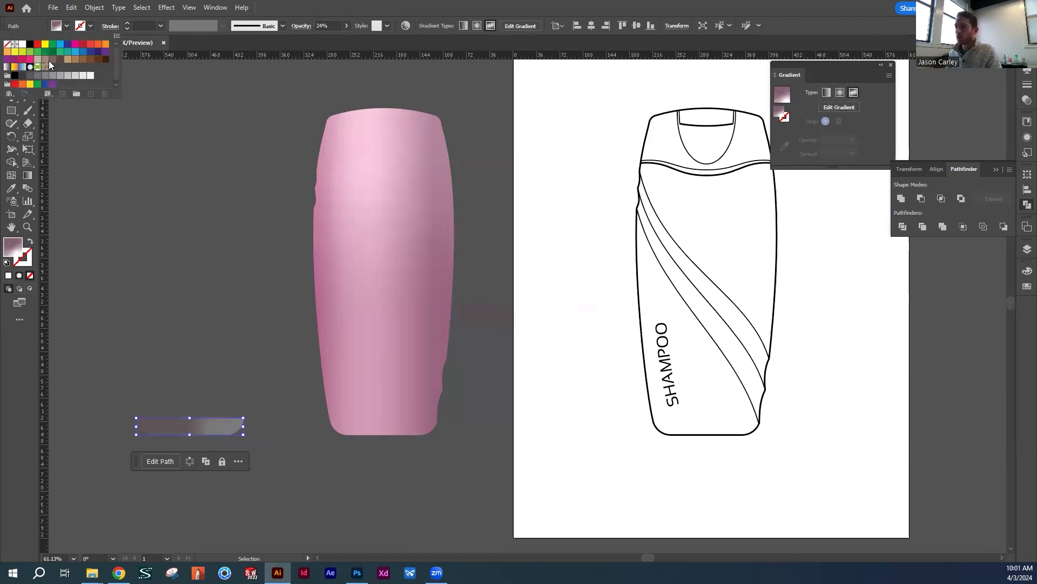
click(7, 67)
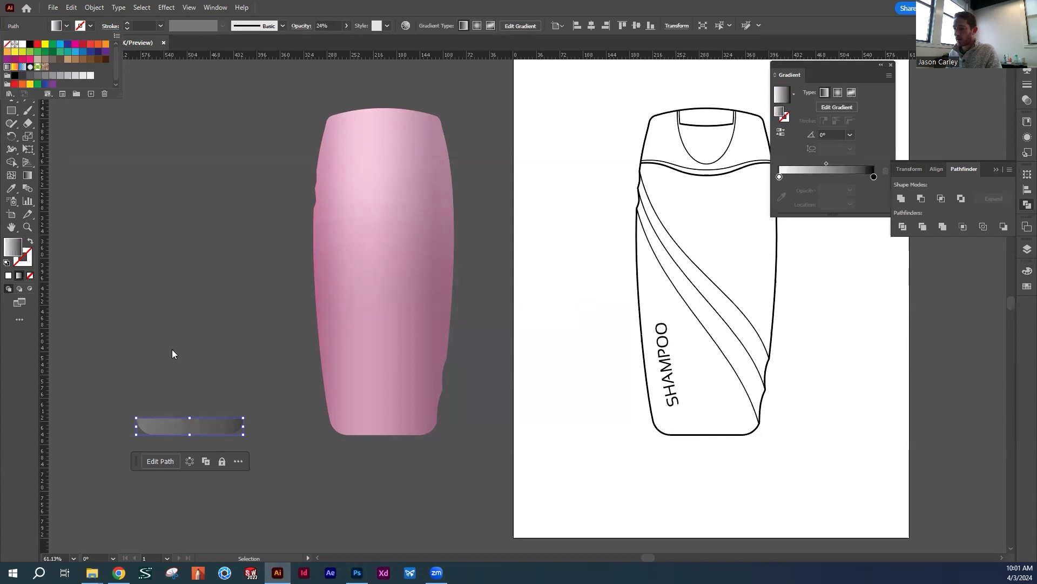
click(195, 361)
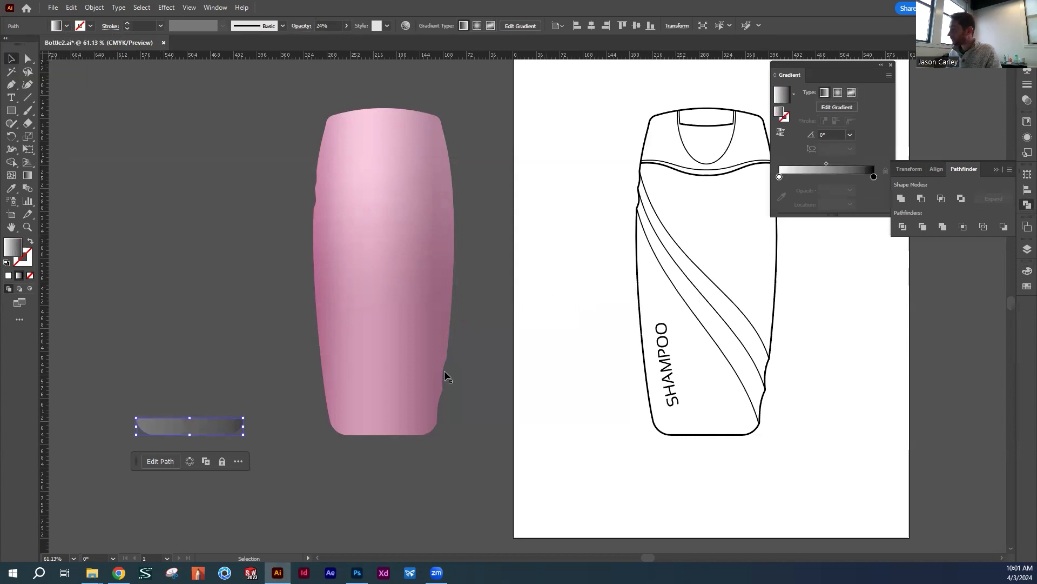
Set the bottom strip's gradient angle to 90° and reverse the gradient direction
click(832, 107)
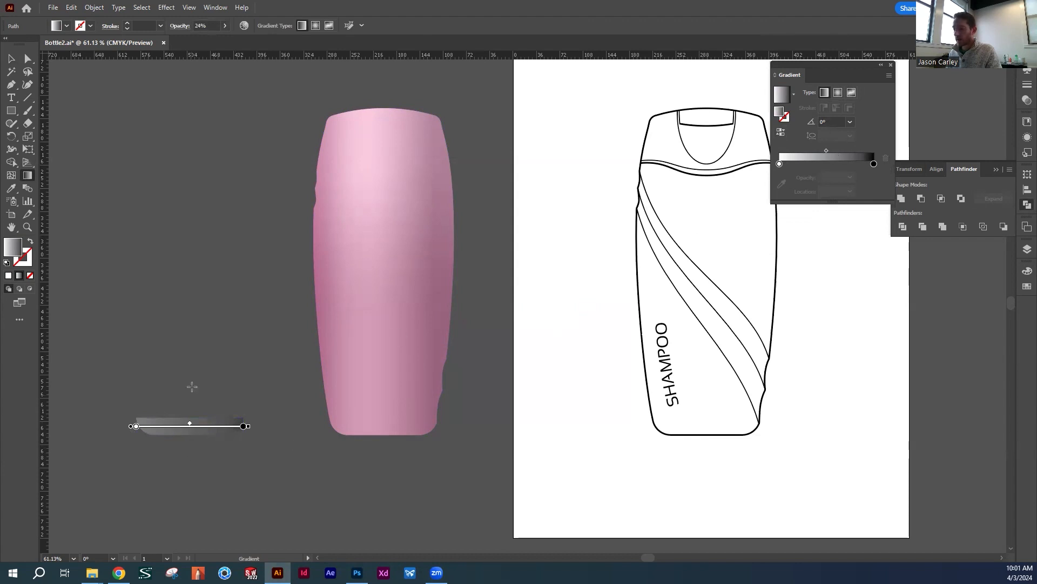
click(832, 121)
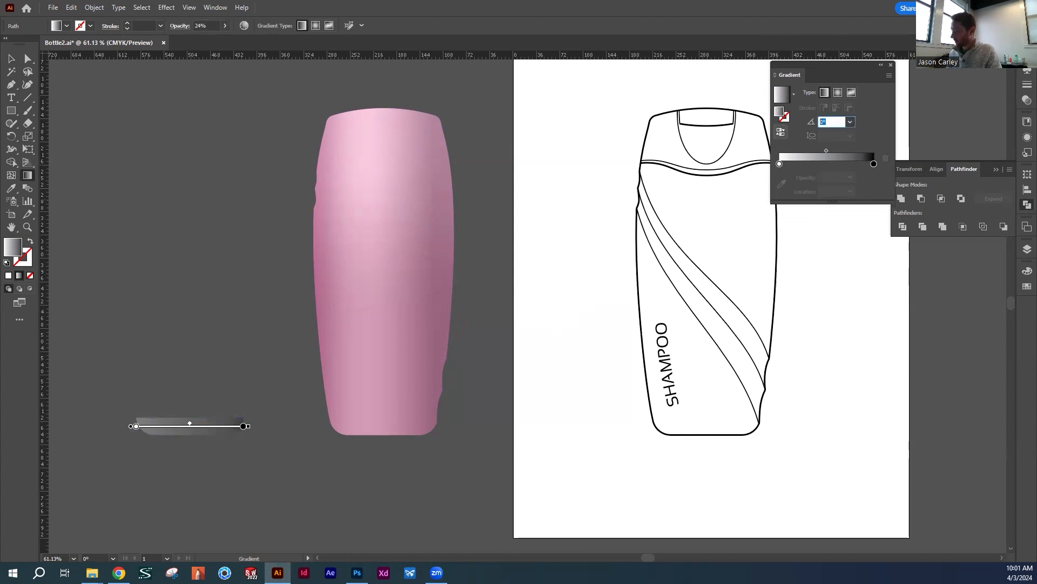
text(90)
key(Return)
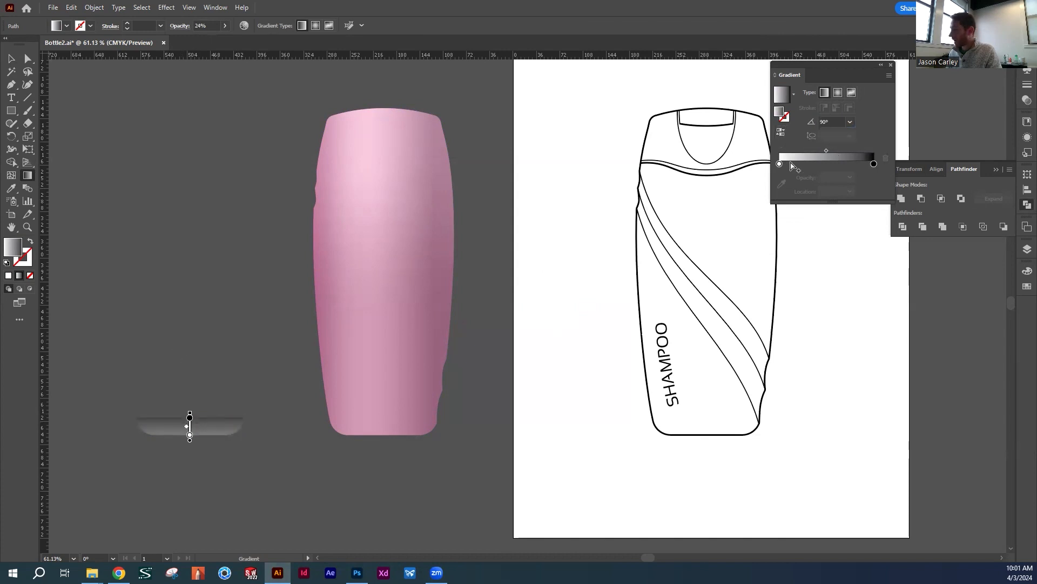
click(784, 136)
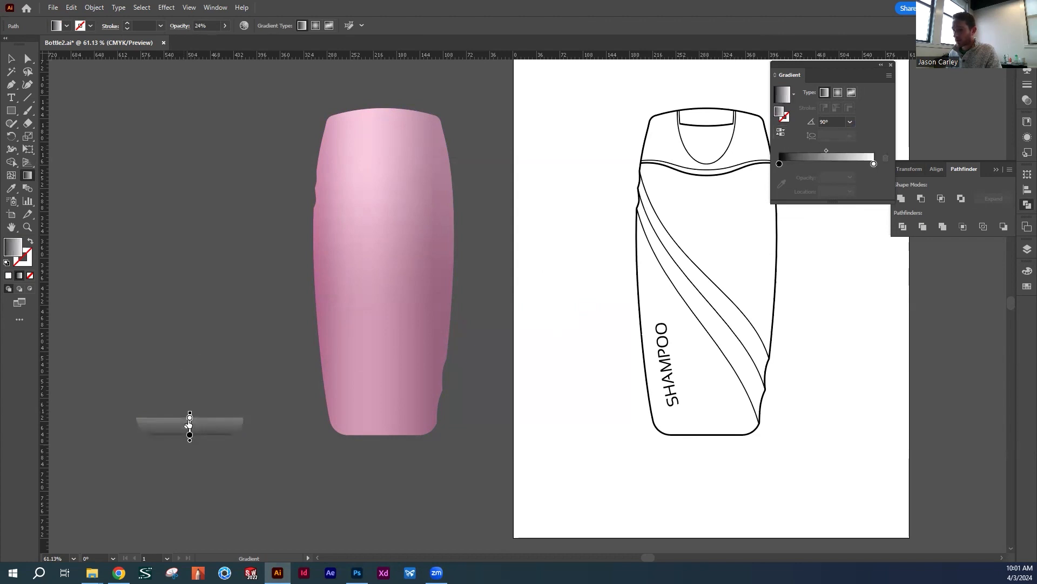
Try the black-to-white gradient strip over the base of the pink bottle
click(11, 58)
click(162, 461)
drag(211, 426, 409, 434)
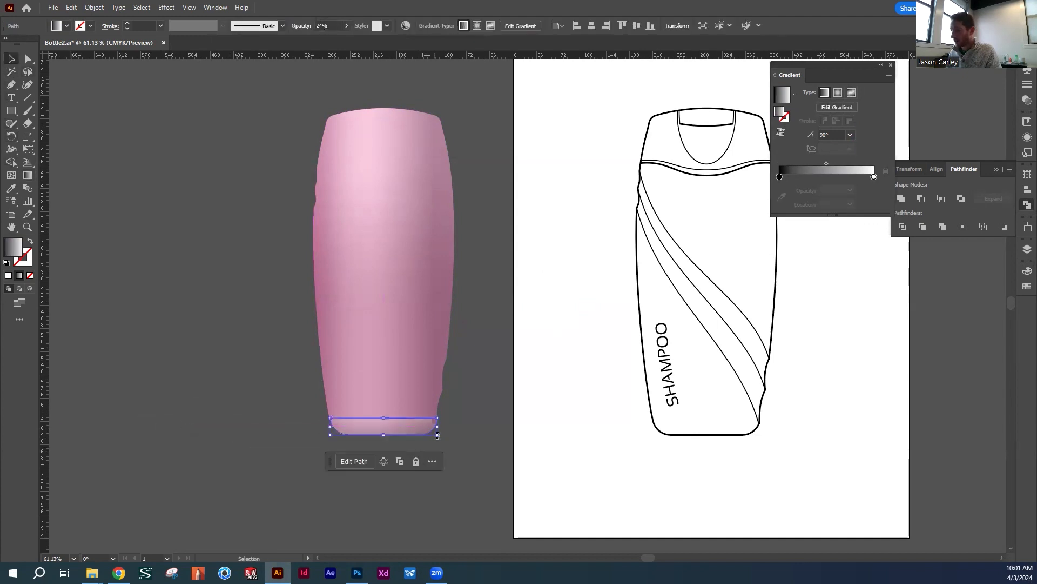
click(509, 442)
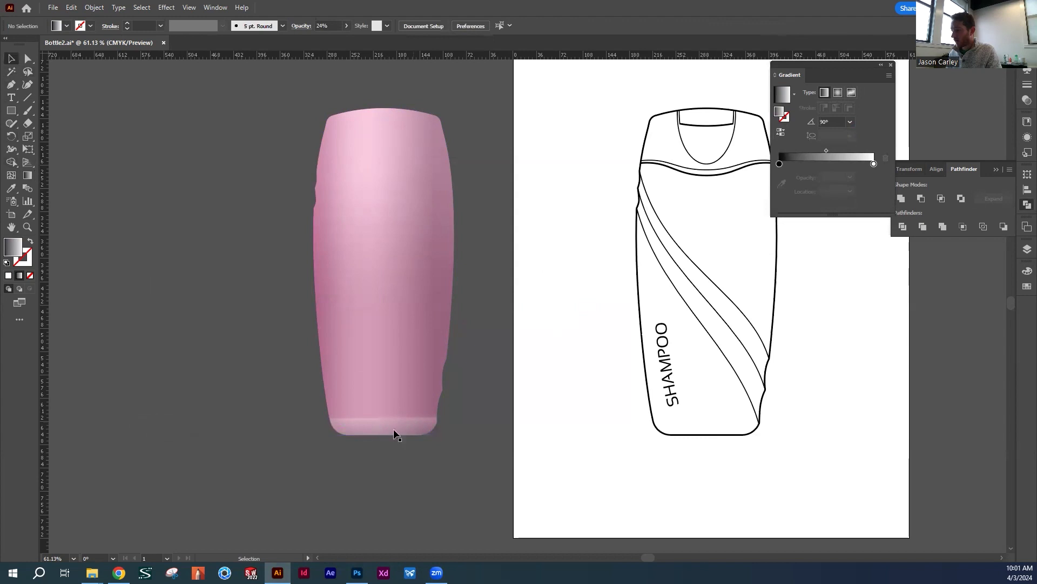
drag(412, 430, 412, 389)
click(242, 355)
Change the white stop of the bottom strip's linear gradient to black
key(z)
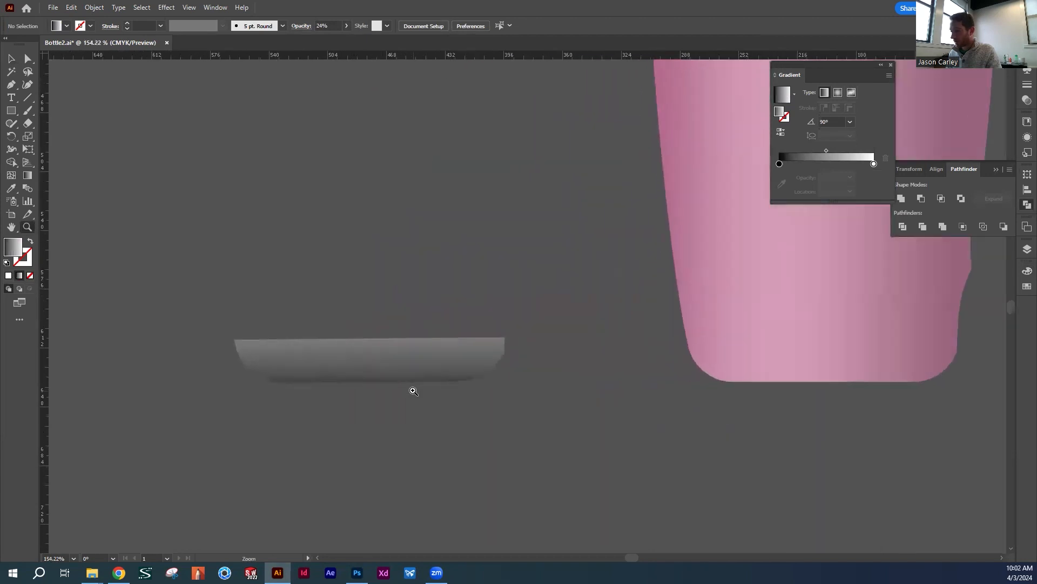
key(v)
drag(522, 413, 469, 430)
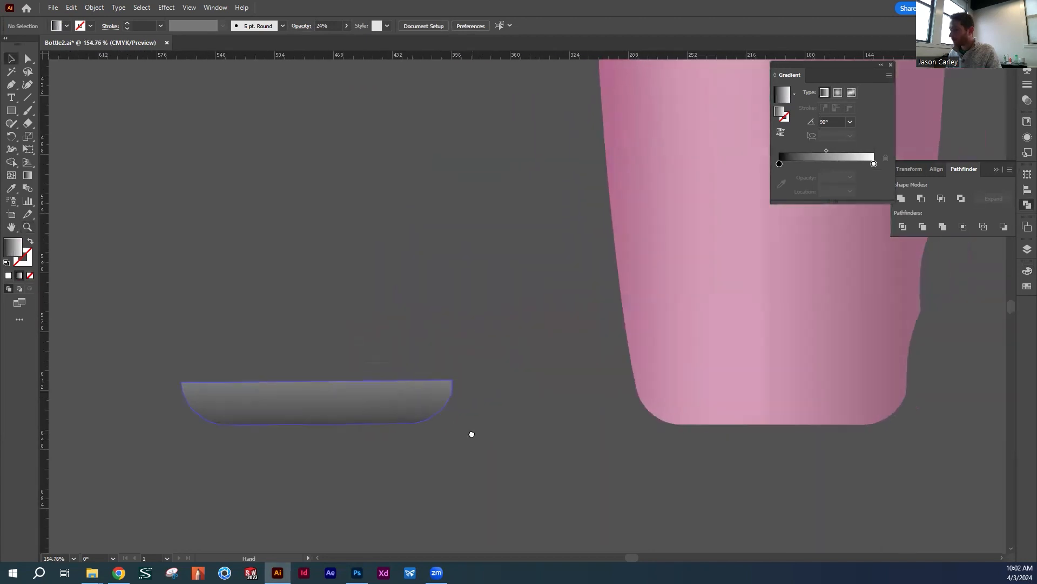
click(360, 394)
click(873, 176)
click(1021, 273)
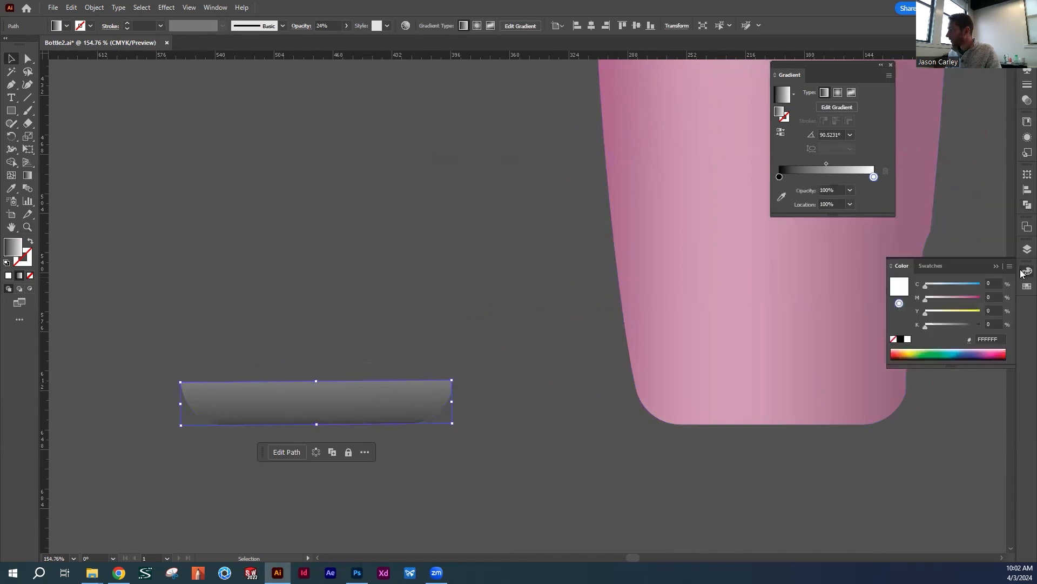
click(900, 339)
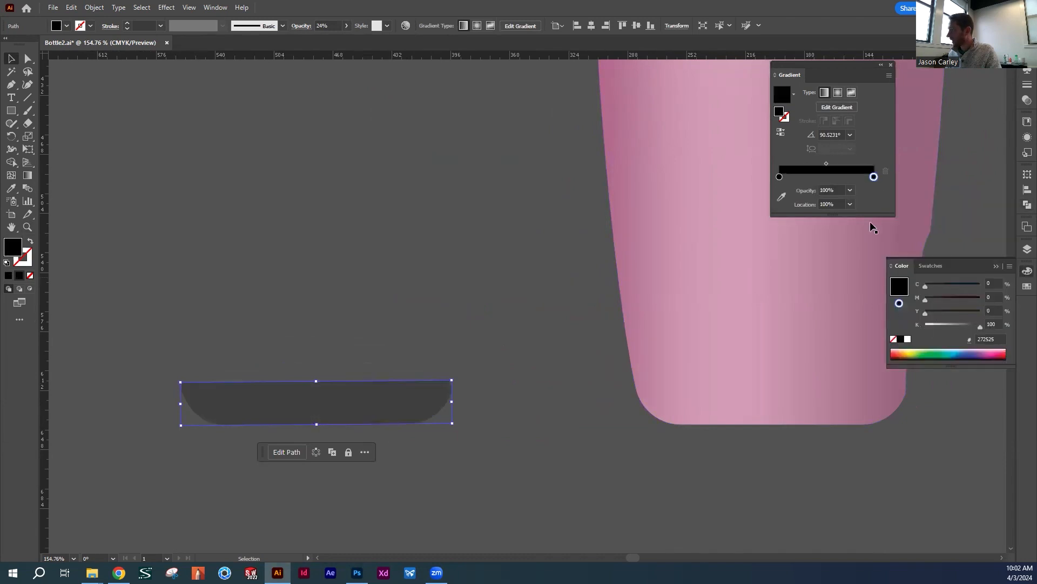
click(779, 177)
click(874, 178)
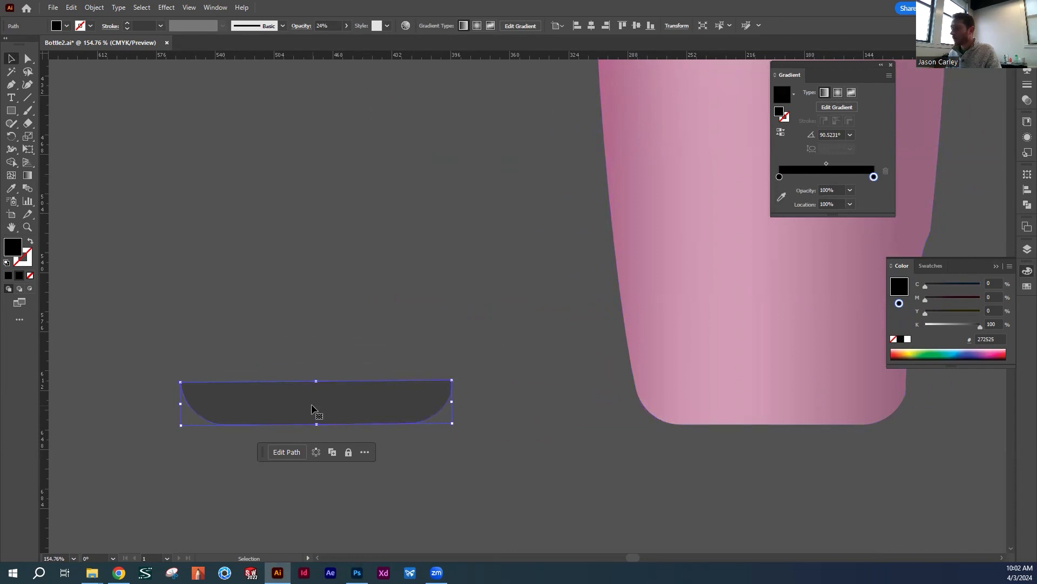
Set the opacity of the gradient stop at the bottom strip's upper edge to 0%
click(835, 108)
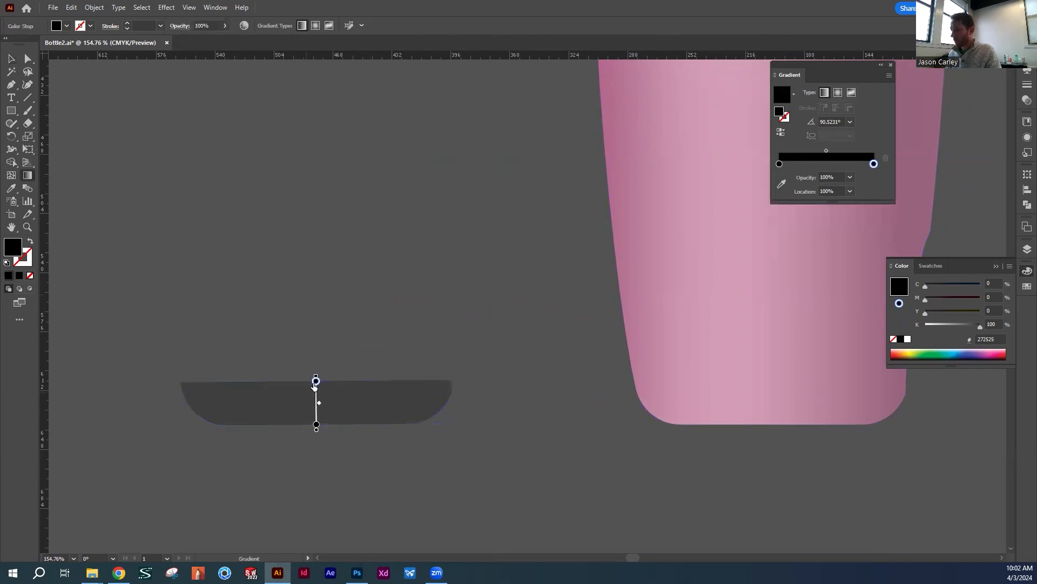
click(850, 179)
click(863, 189)
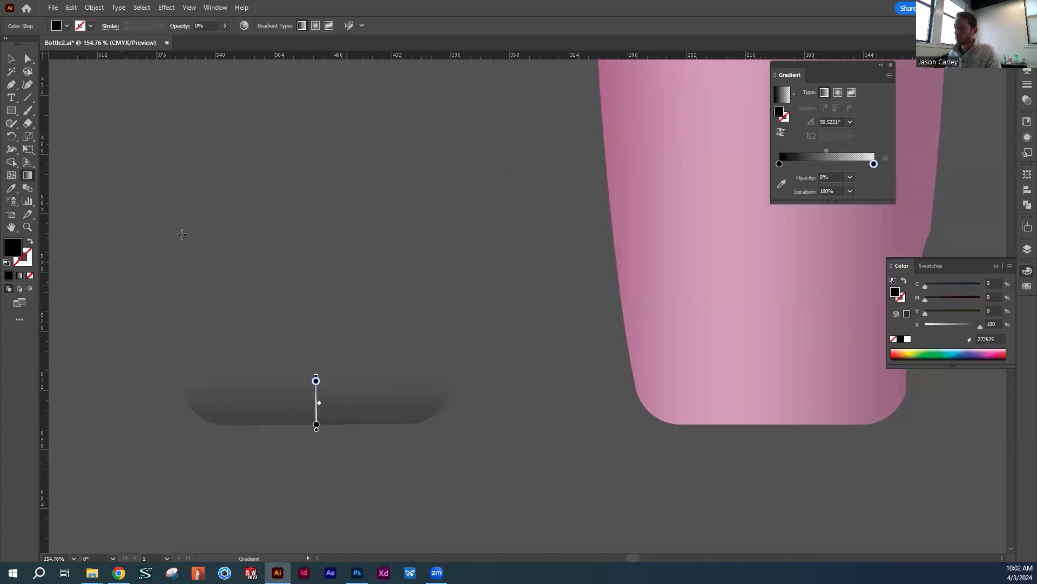
Move the black-to-transparent strip onto the base of the pink bottle
click(11, 59)
drag(345, 405, 473, 380)
key(space)
key(z)
drag(368, 361, 525, 377)
key(v)
drag(577, 410, 575, 411)
Raise the opacity of the base shadow strip to 80%
click(347, 27)
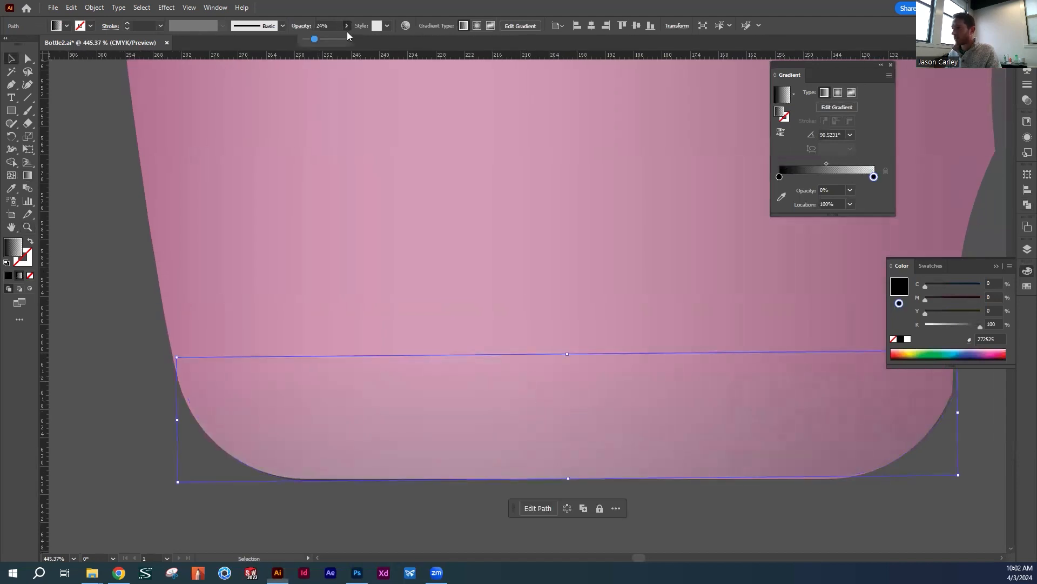
drag(317, 38, 335, 37)
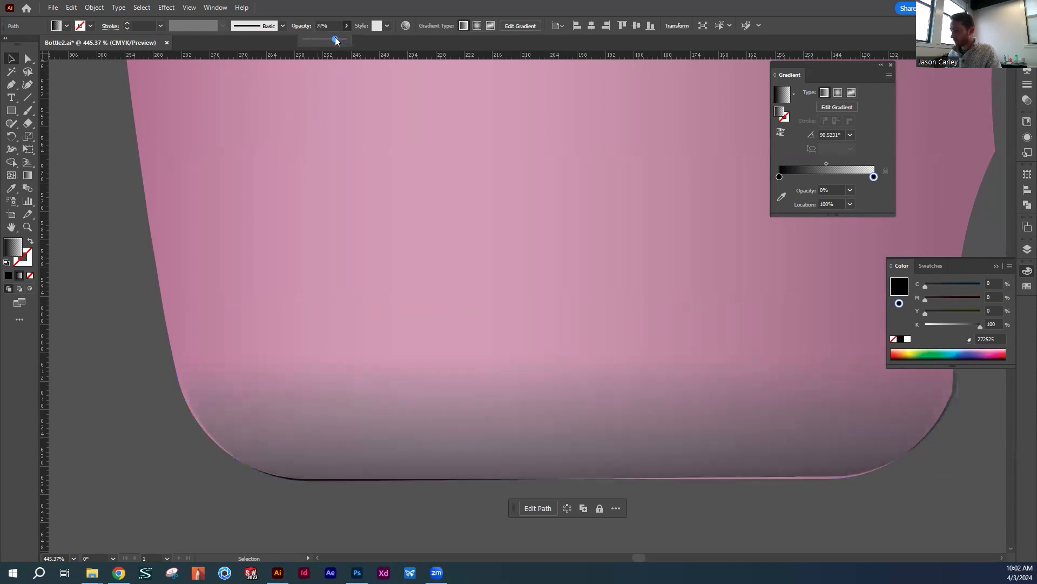
drag(400, 386, 400, 380)
Adjust the base shadow strip so that it lines up with the bottle's rounded bottom corners and lower edge
drag(639, 388, 480, 266)
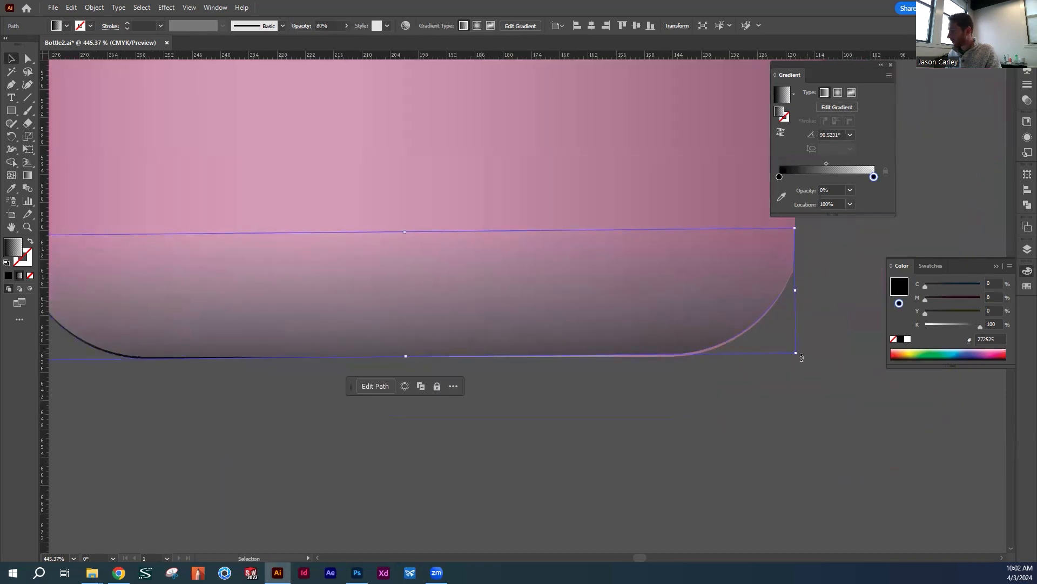
drag(802, 353, 803, 355)
click(736, 429)
mouse_move(396, 300)
mouse_down()
mouse_move(627, 317)
mouse_move(584, 323)
mouse_up()
click(550, 413)
key(z)
drag(647, 267, 440, 269)
drag(784, 222, 574, 356)
click(575, 354)
drag(567, 277, 588, 409)
drag(603, 350, 483, 350)
key(v)
drag(611, 381, 559, 416)
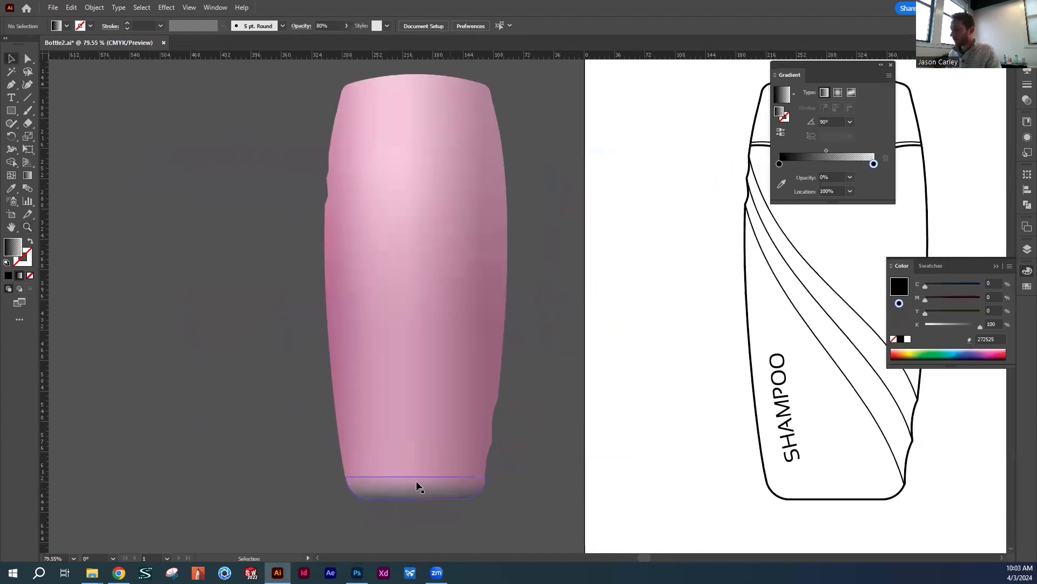
click(452, 491)
click(549, 419)
Place another copy of the bottle's 24% opacity freeform gradient overlay to the left of the bottle
drag(507, 295, 532, 356)
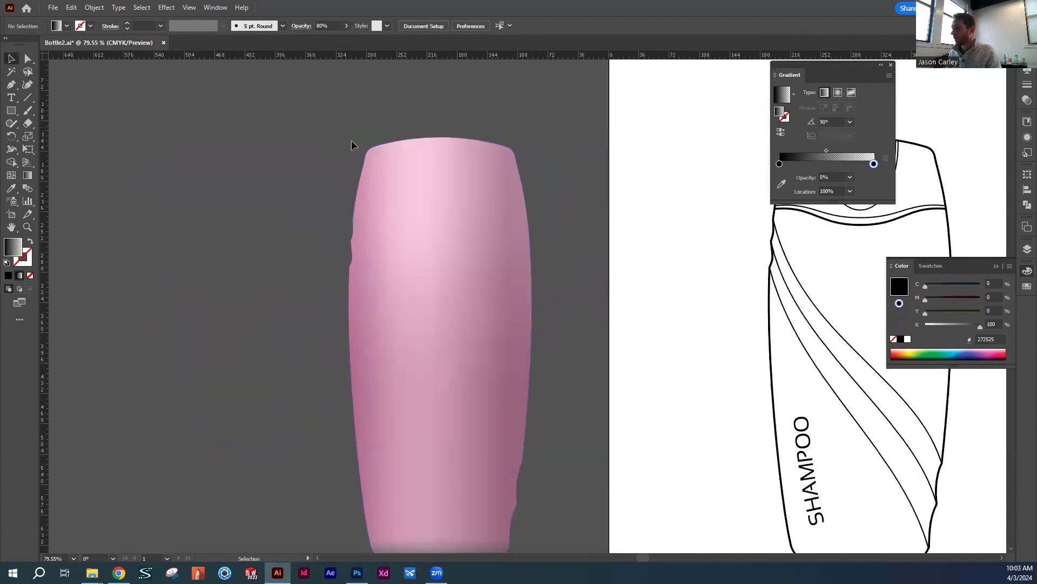
mouse_move(493, 262)
mouse_down()
mouse_move(487, 179)
mouse_move(494, 304)
mouse_move(463, 196)
mouse_up()
click(471, 207)
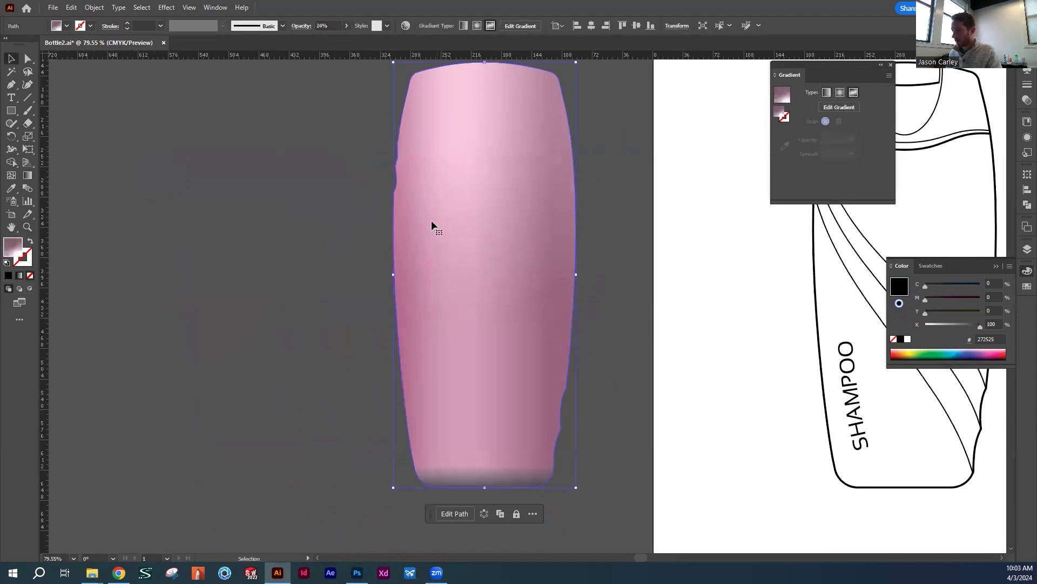
drag(508, 224, 428, 225)
click(340, 164)
Draw a rectangle about 284 pt wide over the copied overlay, leaving only its top strip uncovered
key(m)
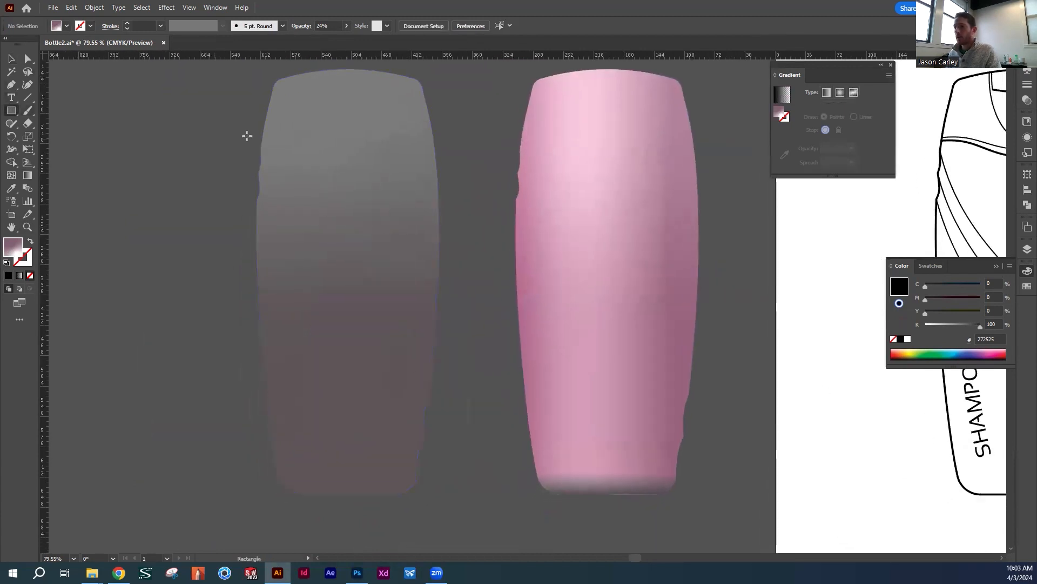
drag(238, 89, 476, 513)
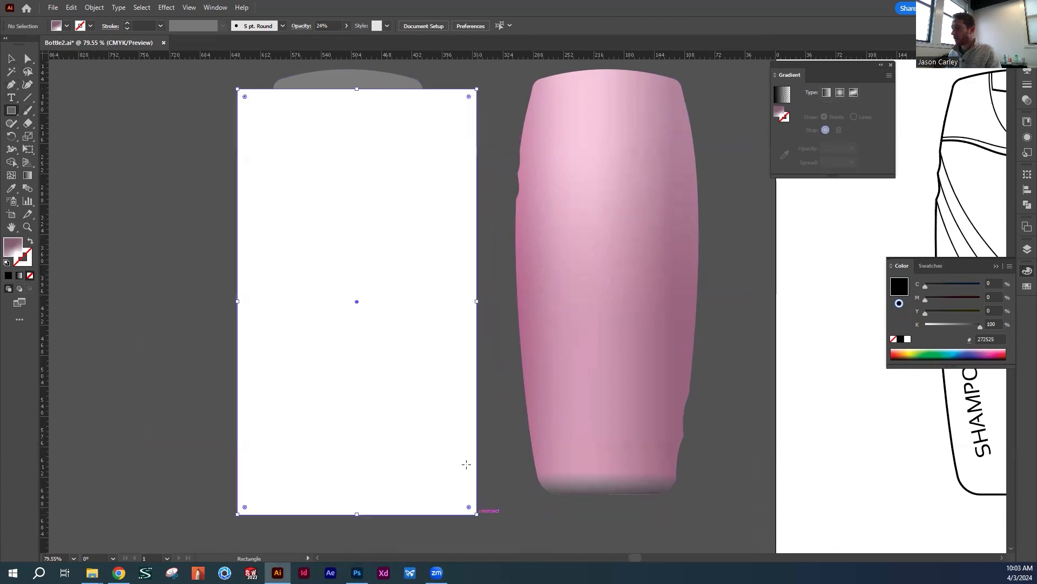
key(v)
click(480, 127)
Subtract the rectangle from the copied overlay with Minus Front, leaving only the bottle's top strip
drag(228, 105, 325, 138)
click(141, 8)
mouse_move(165, 8)
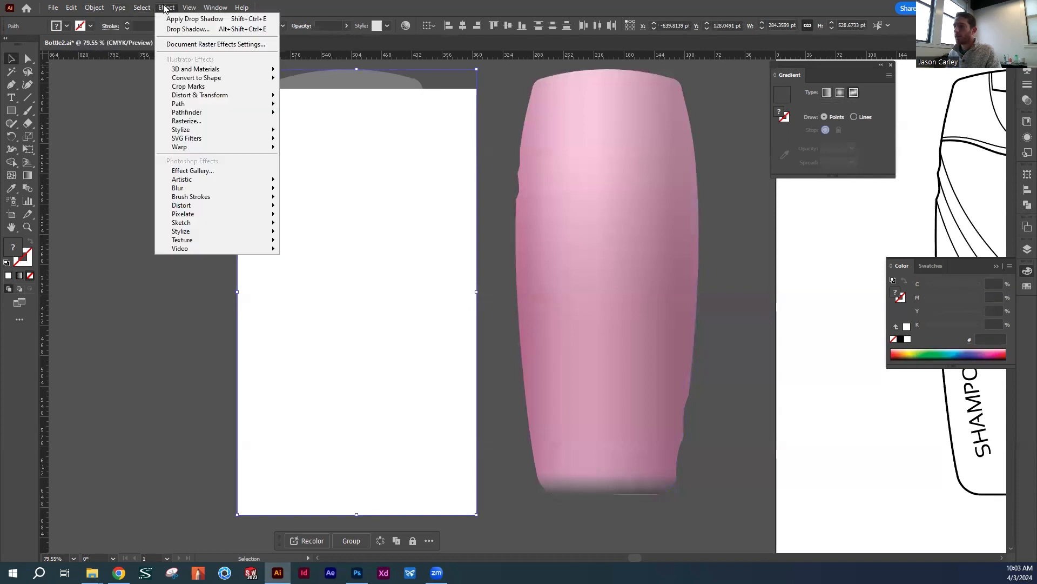
mouse_move(215, 8)
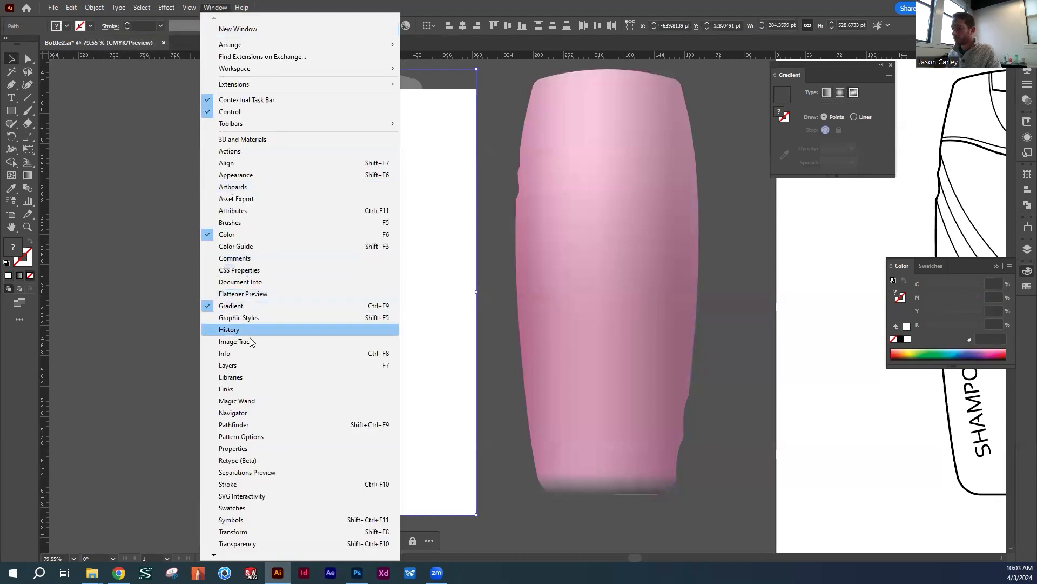
click(238, 425)
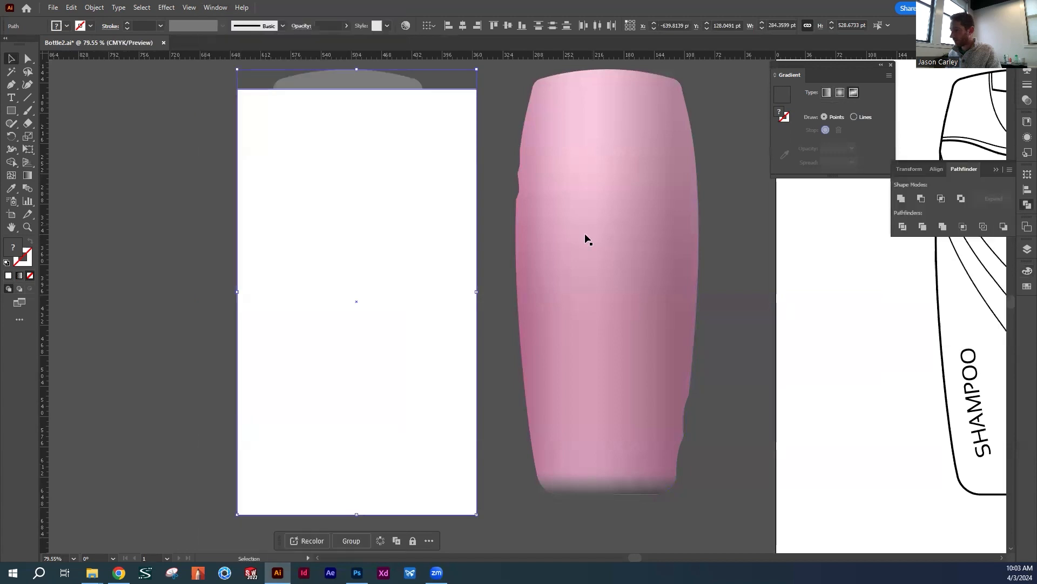
click(922, 199)
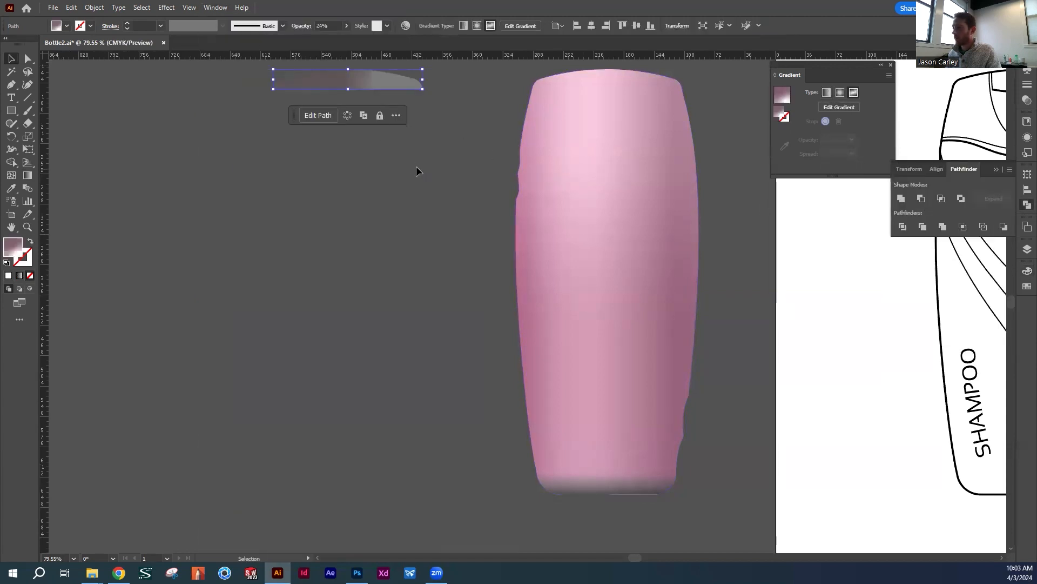
Fill the top strip with the white-to-black linear gradient swatch and start editing its gradient
click(416, 171)
click(363, 88)
click(66, 27)
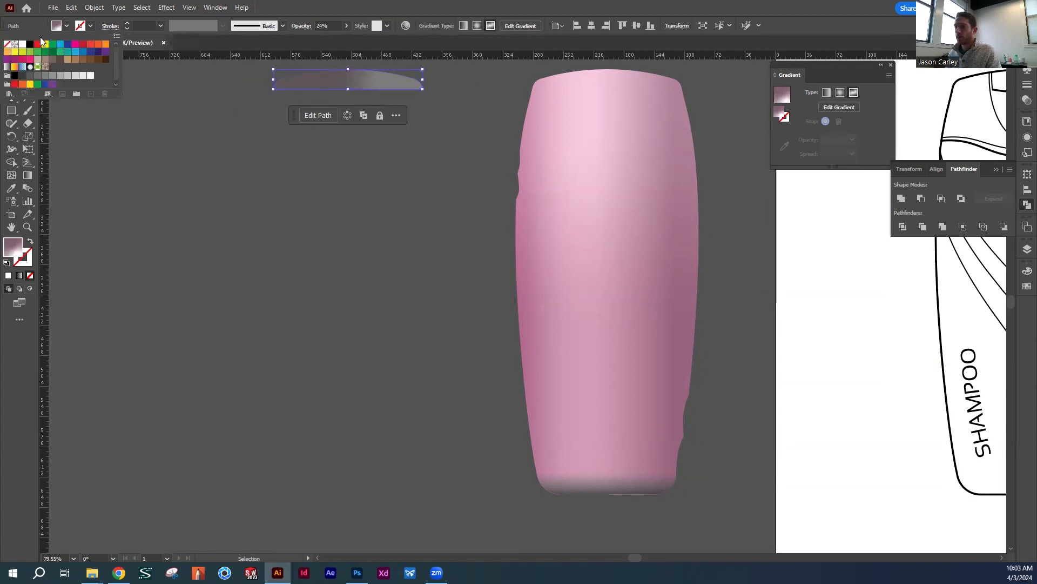
click(8, 66)
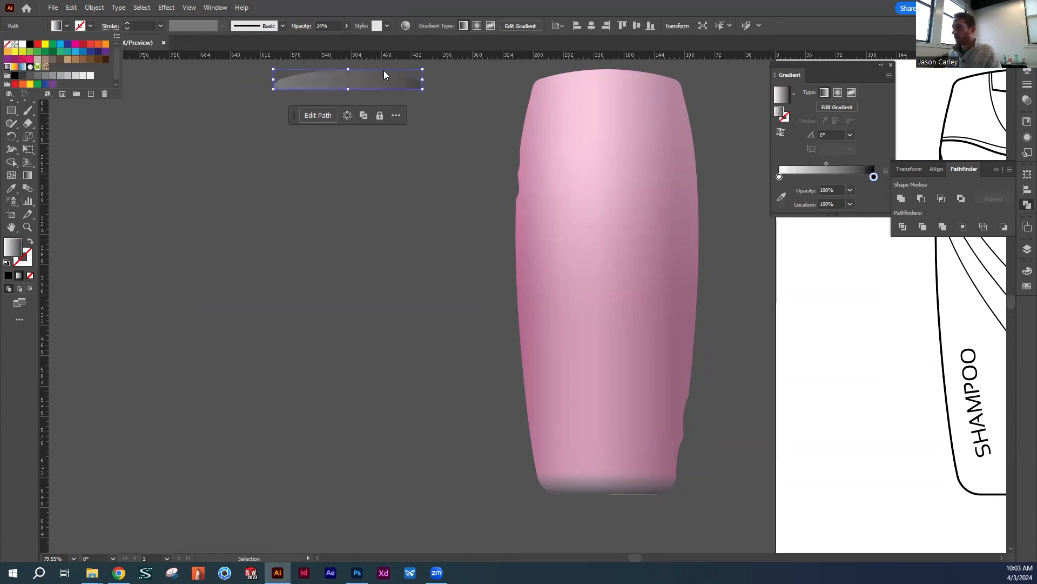
click(841, 107)
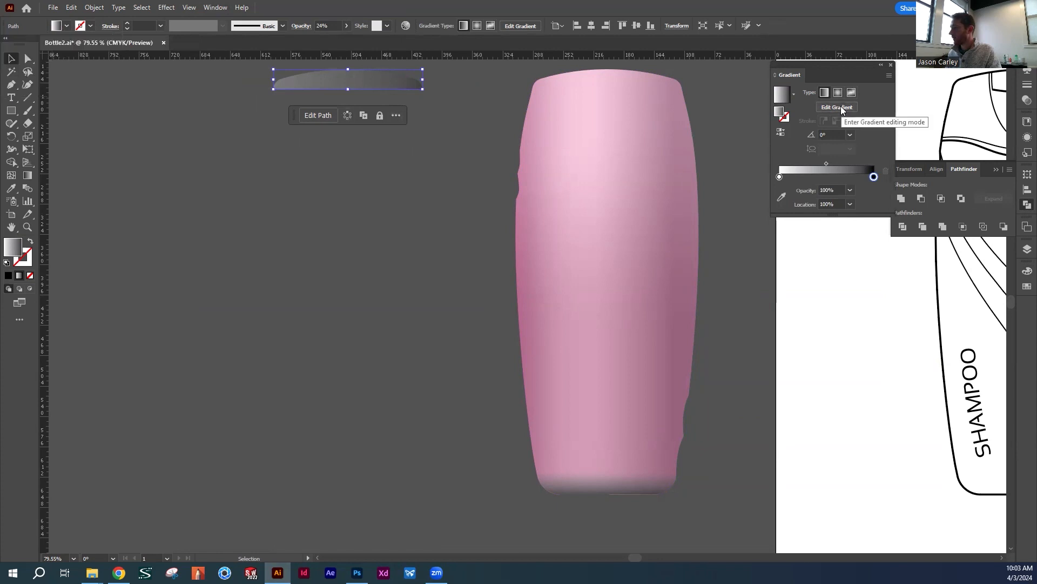
scroll(463, 128, up, 3)
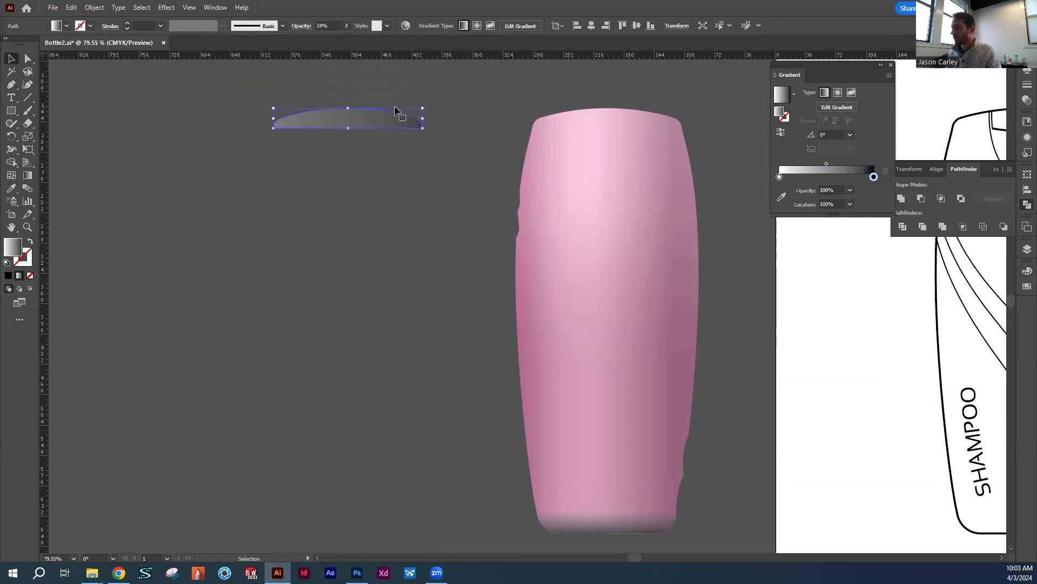
Change the black stop in the top strip's linear gradient to white with 0% opacity
click(463, 196)
key(z)
click(350, 156)
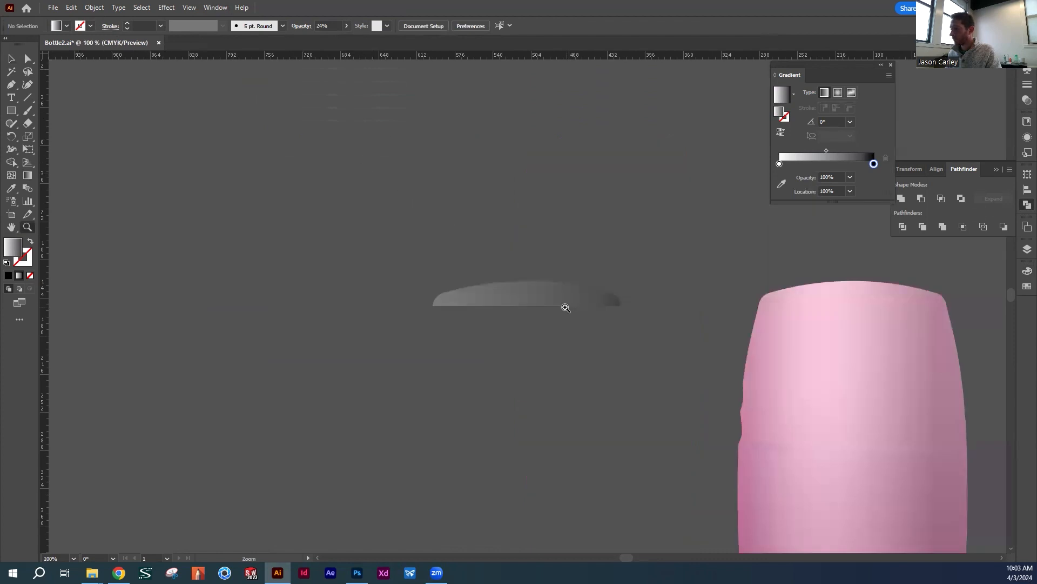
click(566, 308)
key(v)
click(471, 285)
click(842, 109)
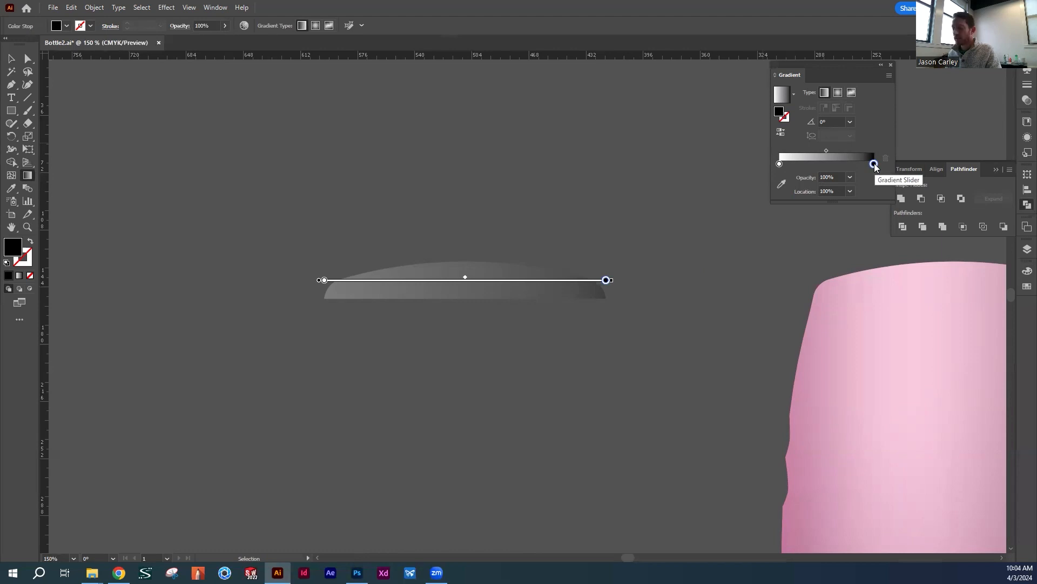
click(1021, 273)
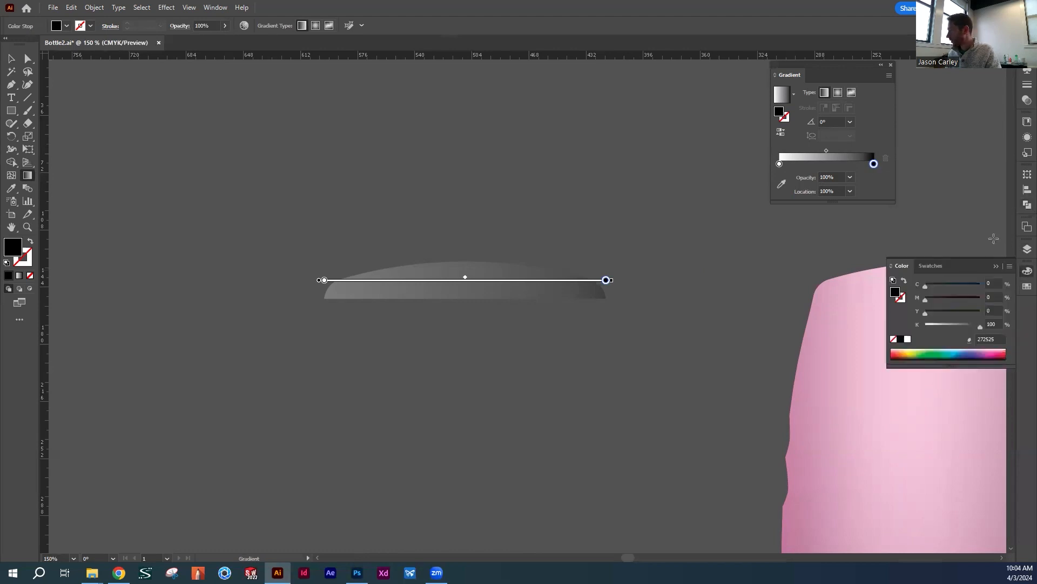
click(907, 339)
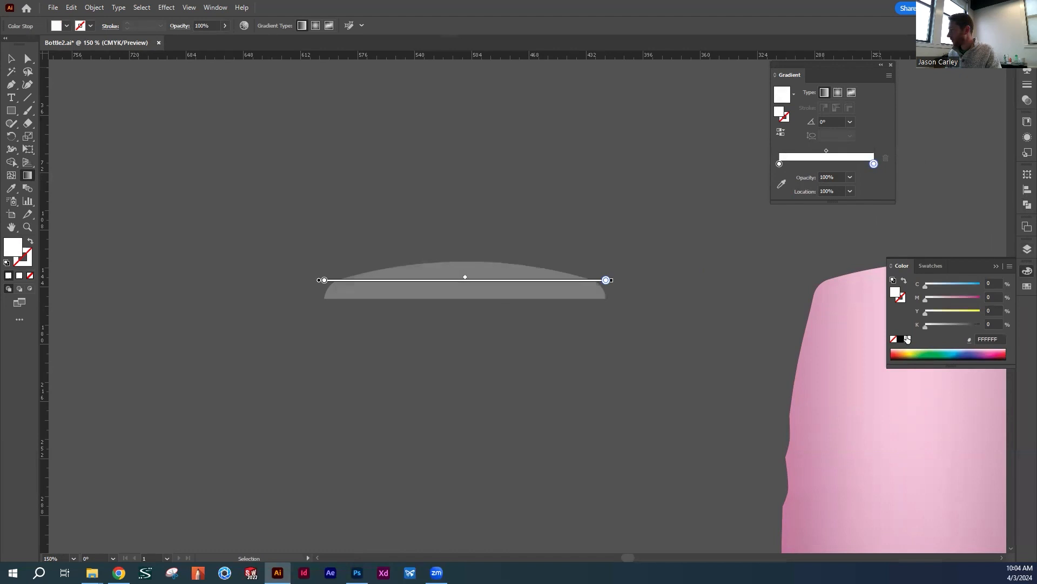
click(850, 178)
click(873, 203)
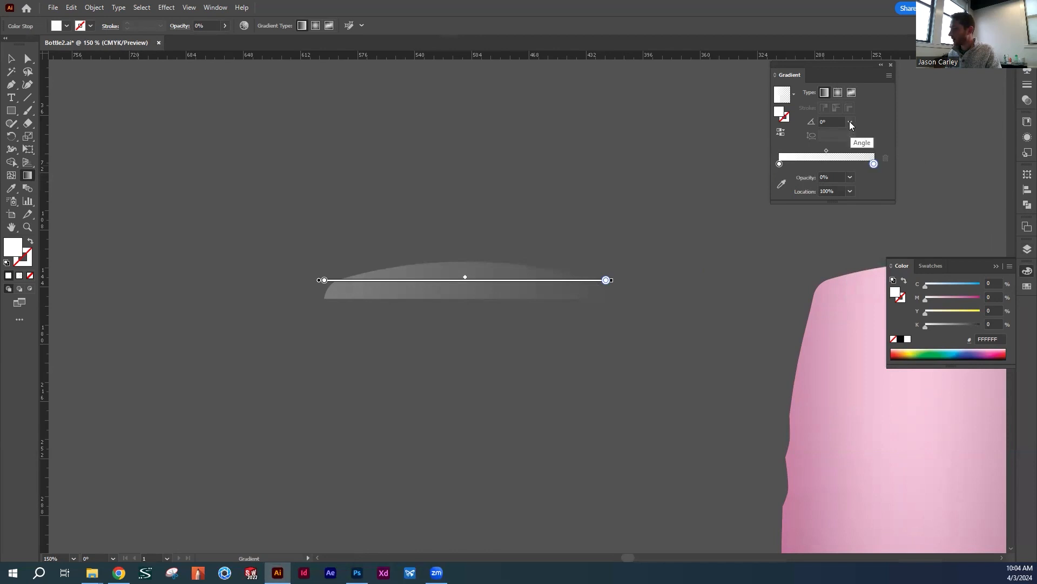
Set the strip's gradient angle to 90° and reverse the gradient so the strip fades out downward
click(835, 121)
text(90)
key(Return)
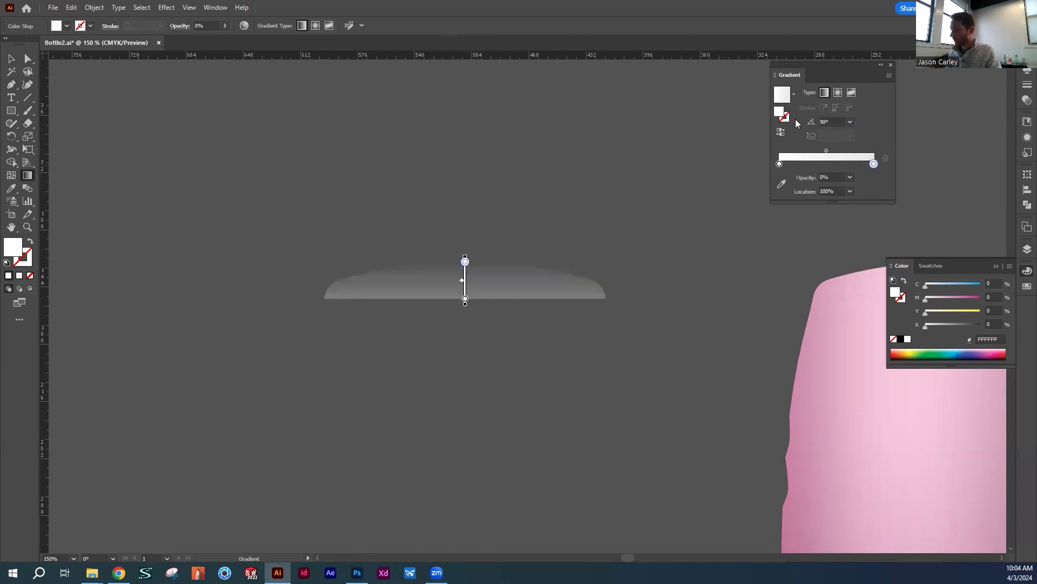
click(9, 59)
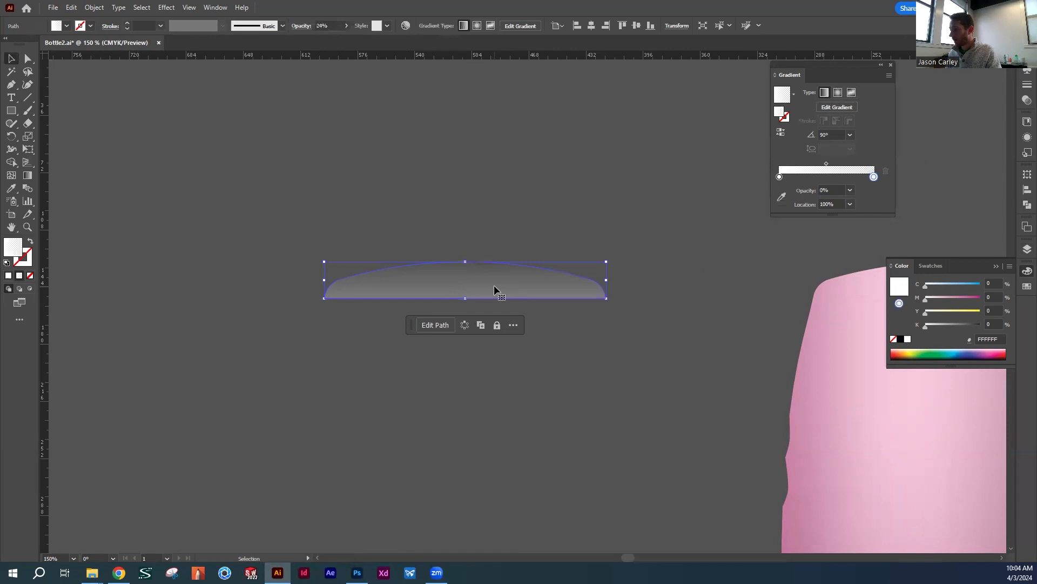
click(781, 132)
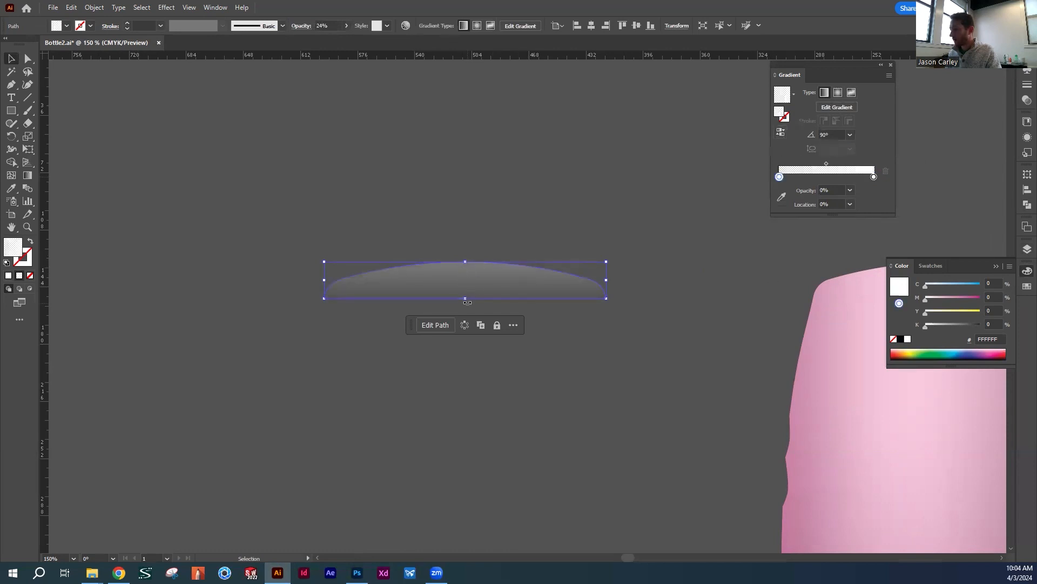
click(636, 360)
Move the white-to-transparent strip onto the top edge of the pink bottle
drag(549, 254, 642, 235)
click(770, 248)
drag(732, 272, 606, 222)
mouse_move(458, 176)
mouse_down()
mouse_move(457, 193)
mouse_move(457, 183)
mouse_up()
key(ctrl+z)
click(614, 151)
Set the top highlight strip's opacity to 60%
click(482, 183)
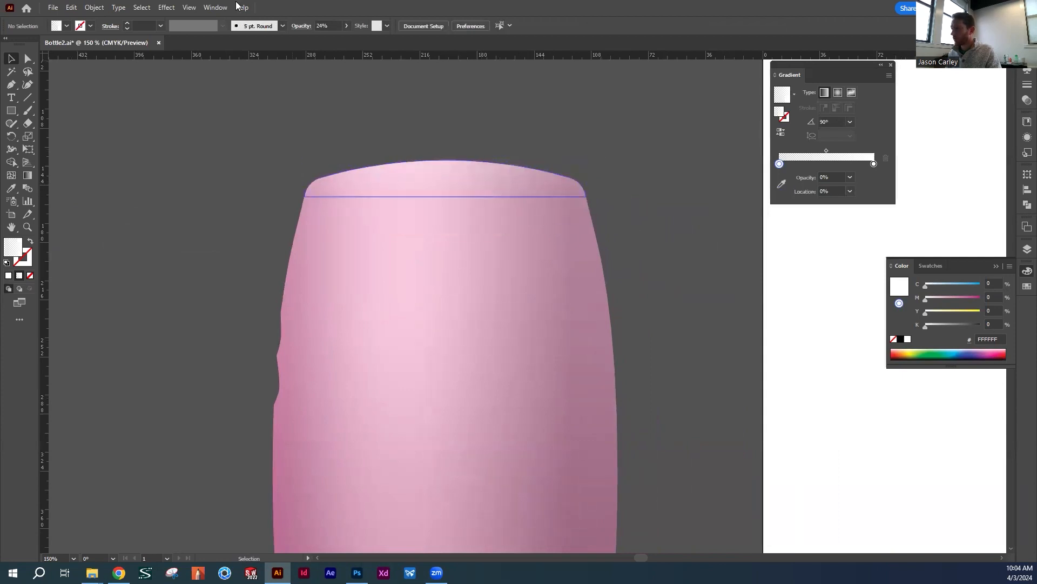
click(347, 26)
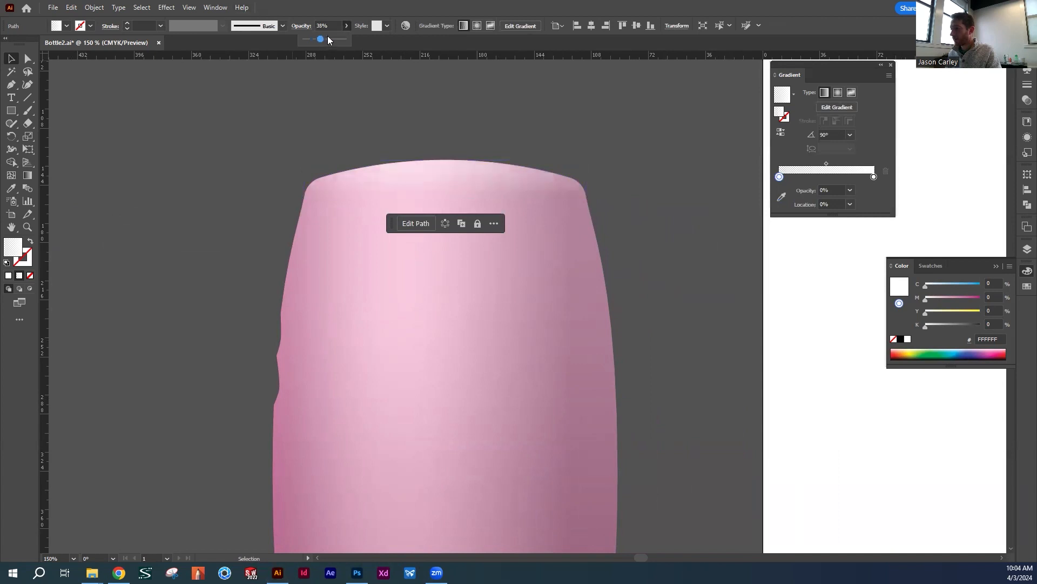
click(547, 130)
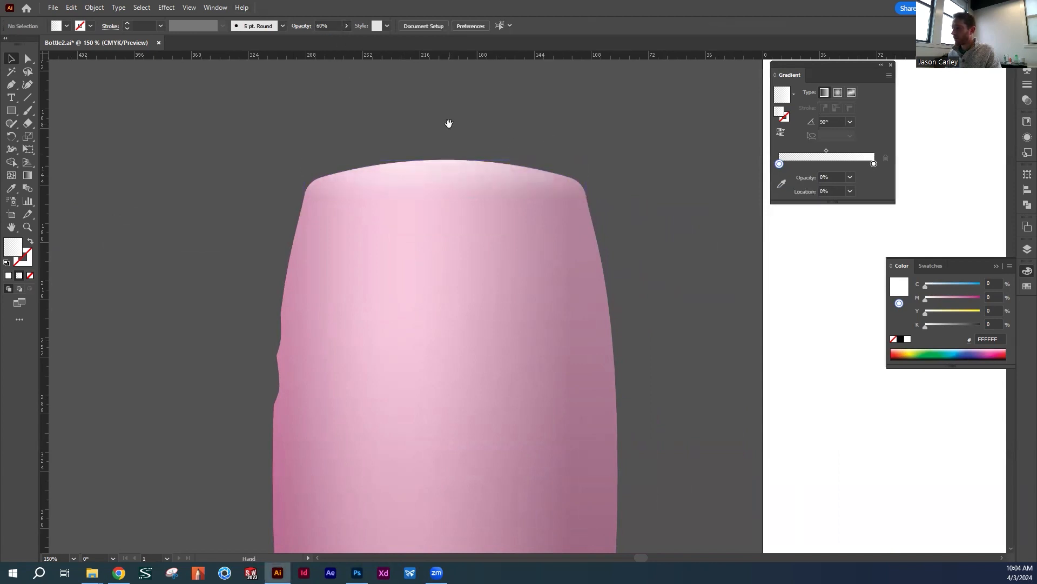
Group the pink bottle silhouette with all of its shading overlays
drag(354, 116, 399, 206)
drag(667, 241, 479, 238)
drag(625, 287, 401, 210)
click(456, 264)
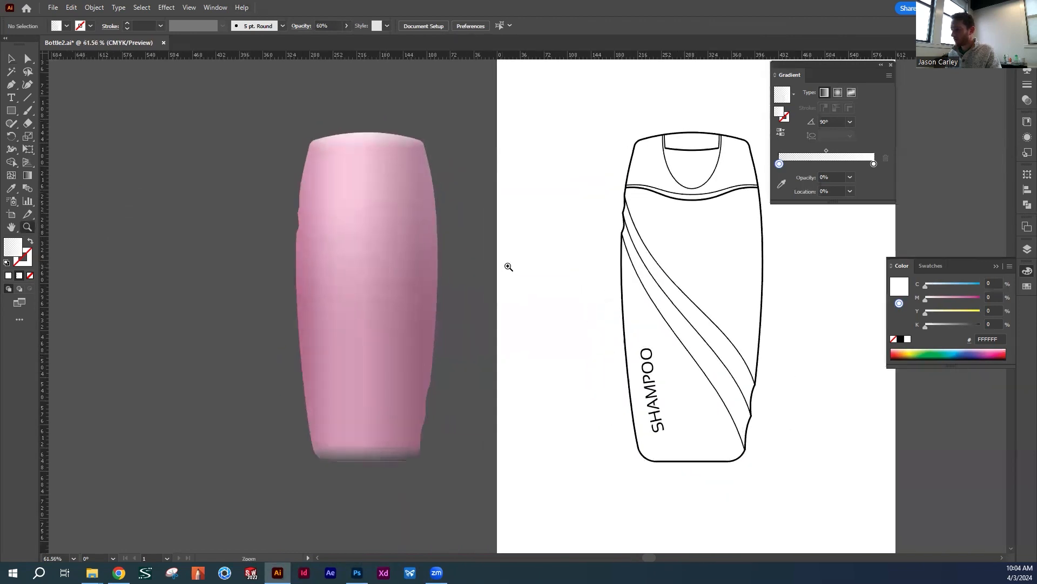
key(v)
scroll(486, 352, right, 4)
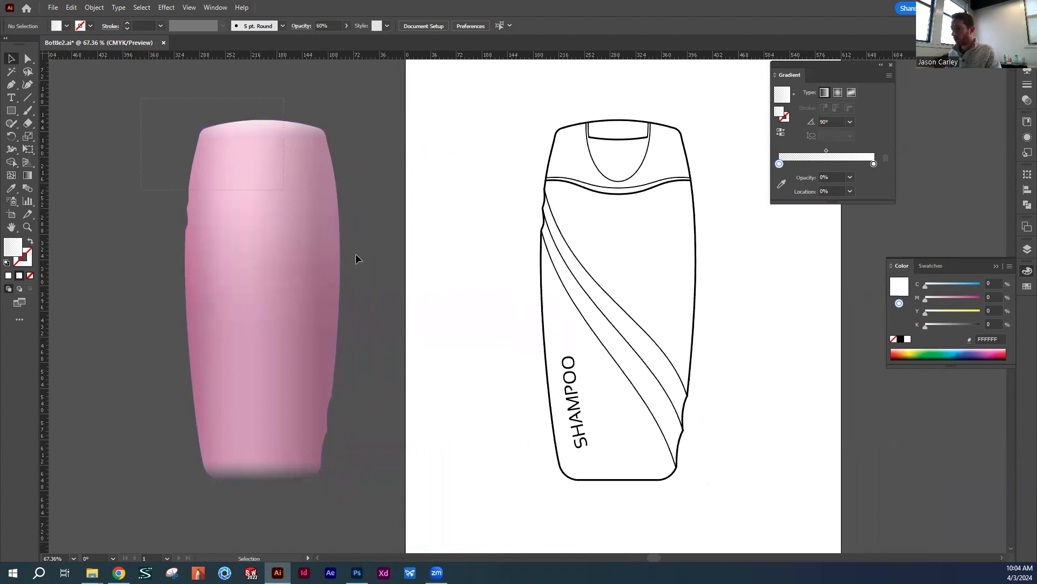
drag(141, 99, 389, 520)
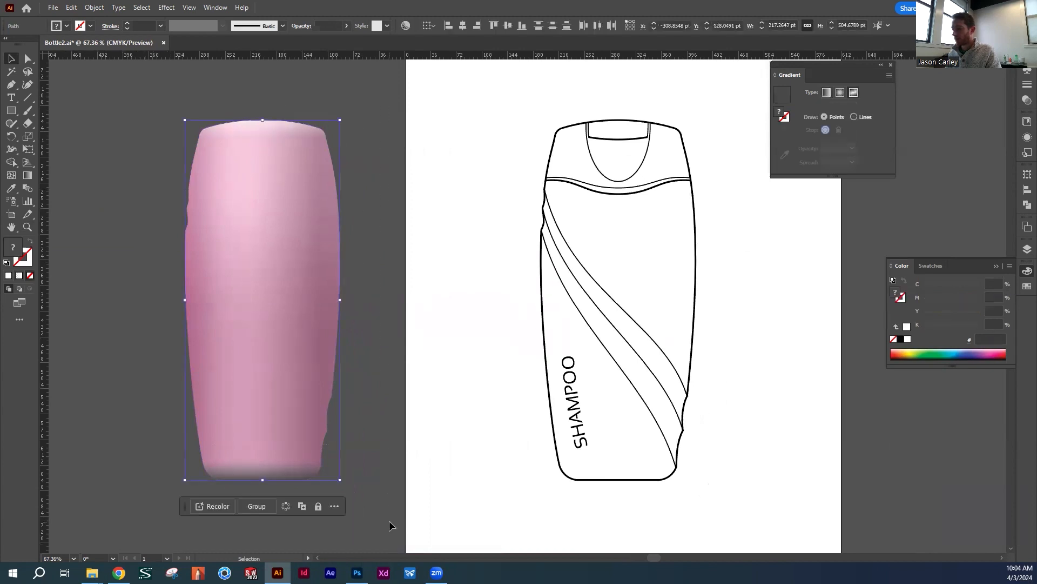
click(259, 506)
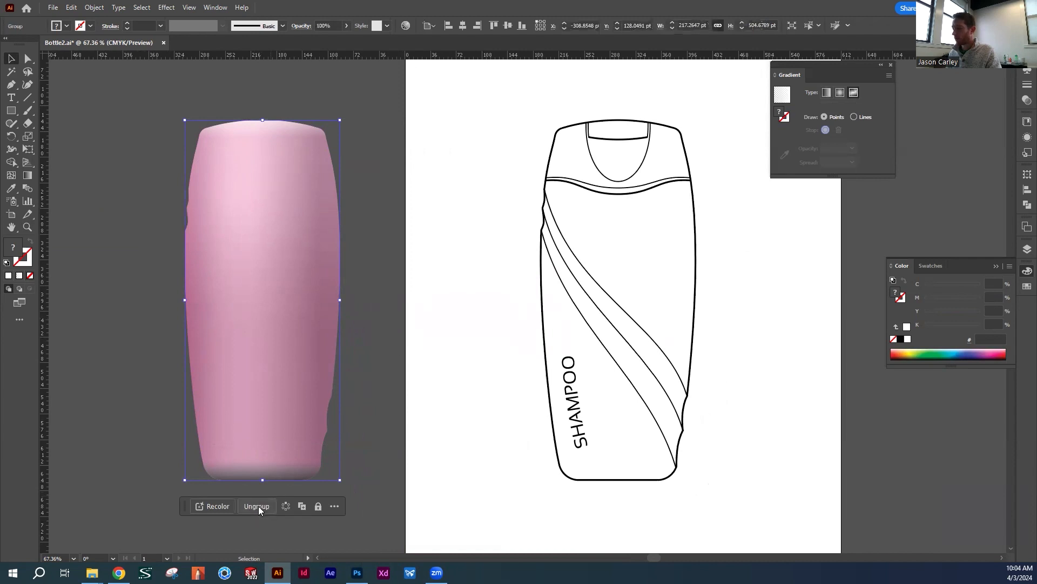
Move the grouped pink bottle onto the artboard, aligned with the outline of the line drawing
click(451, 299)
mouse_move(272, 300)
mouse_down()
mouse_move(632, 298)
mouse_move(502, 274)
mouse_move(332, 283)
mouse_up()
click(731, 273)
drag(446, 238, 528, 254)
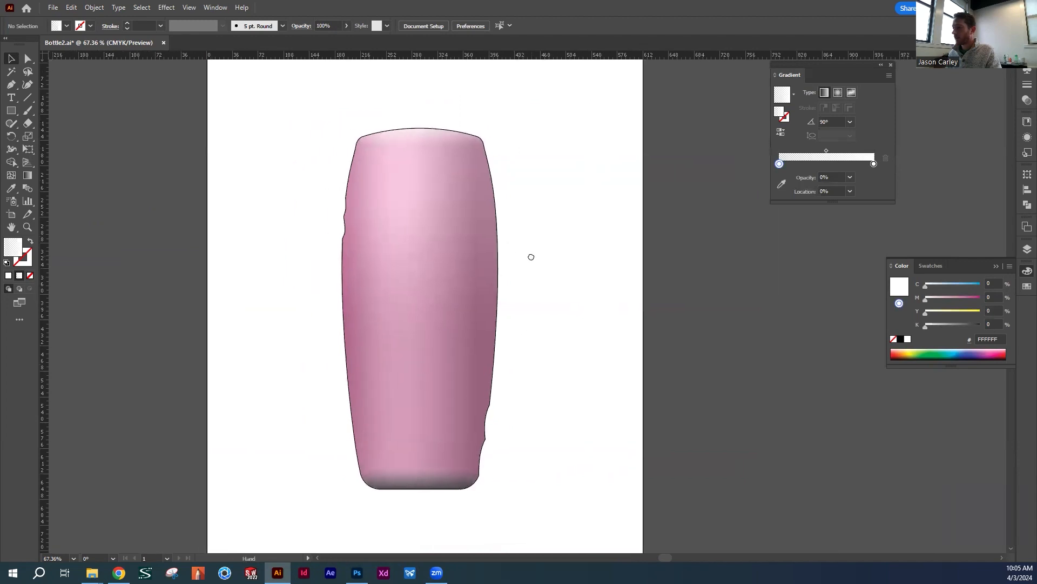
Send the pink bottle group to the back, behind the line drawing and the SHAMPOO lettering
click(420, 261)
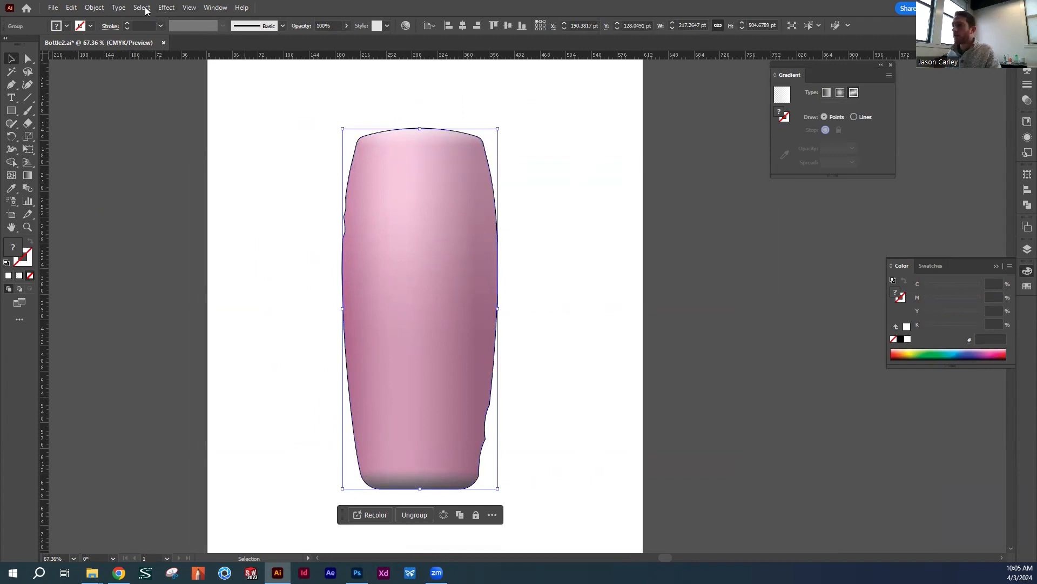
click(95, 7)
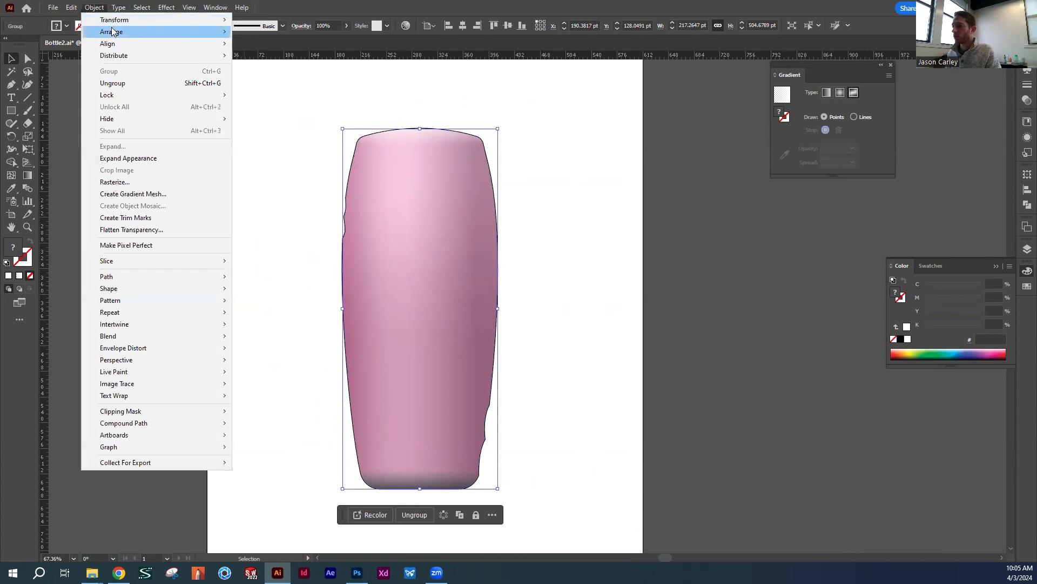
mouse_move(162, 31)
click(278, 68)
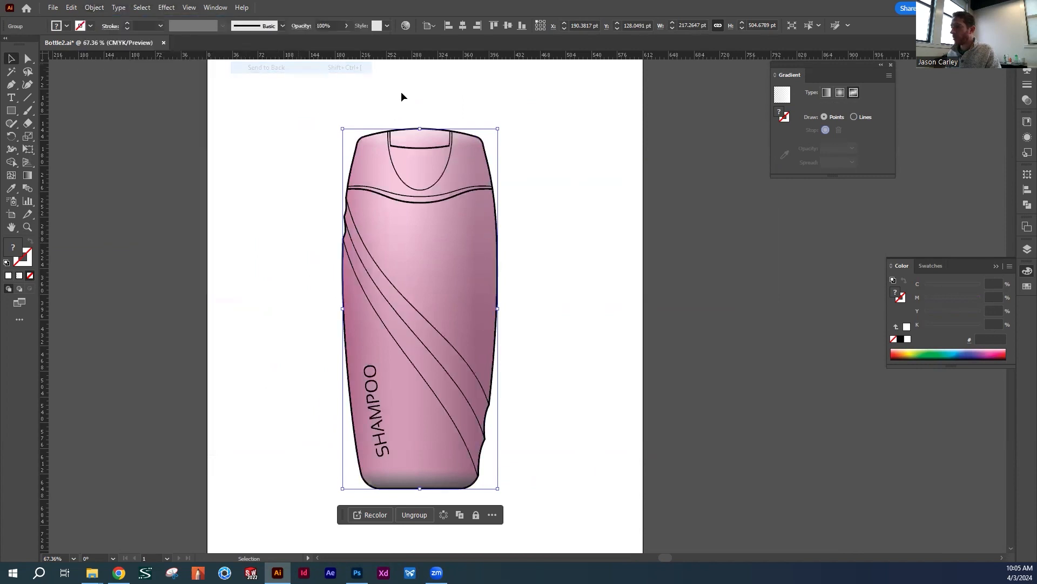
click(571, 143)
drag(601, 293, 636, 240)
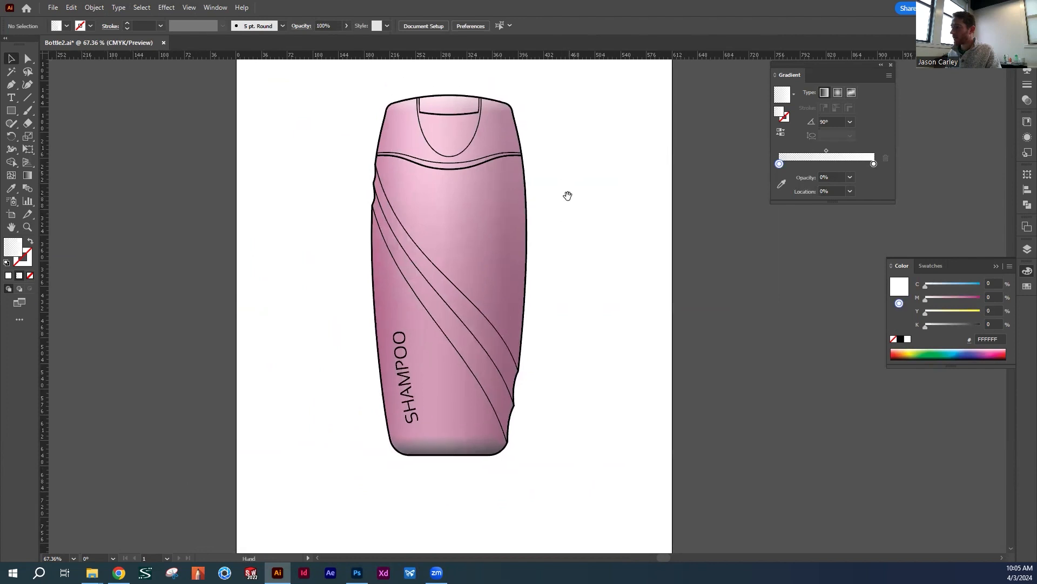
drag(567, 195, 528, 179)
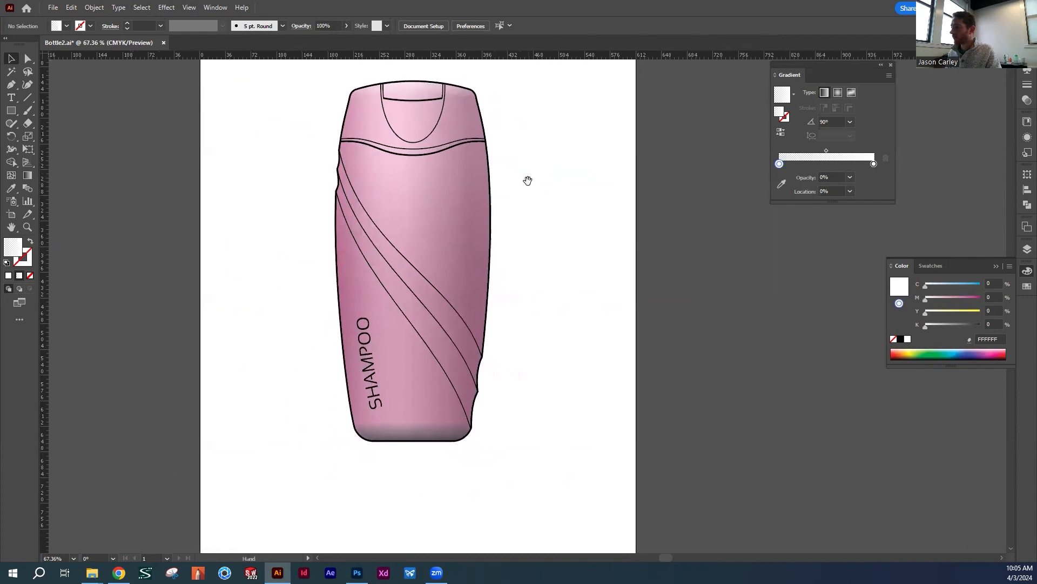
click(491, 233)
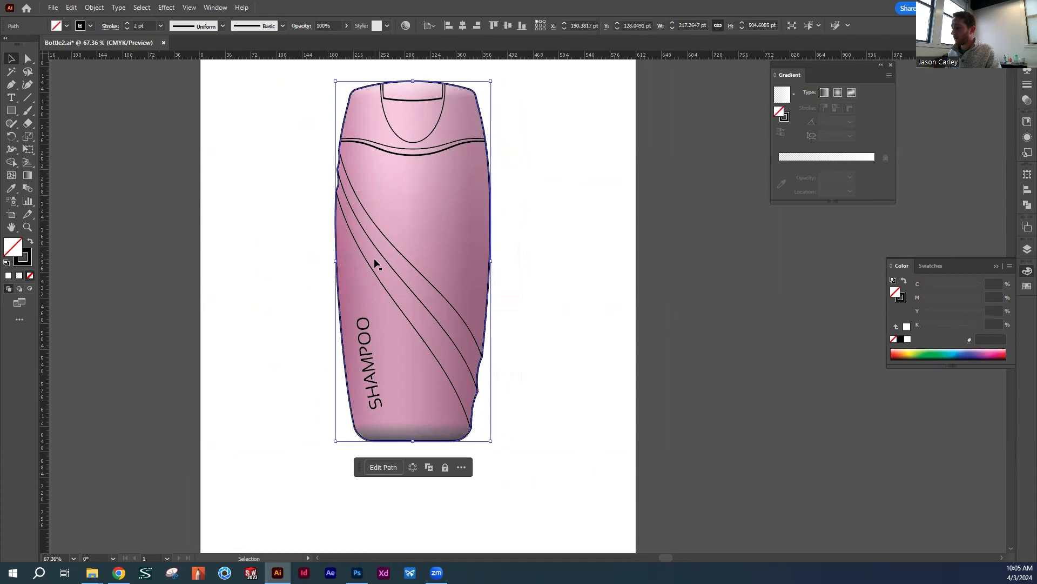
key(ctrl+shift+a)
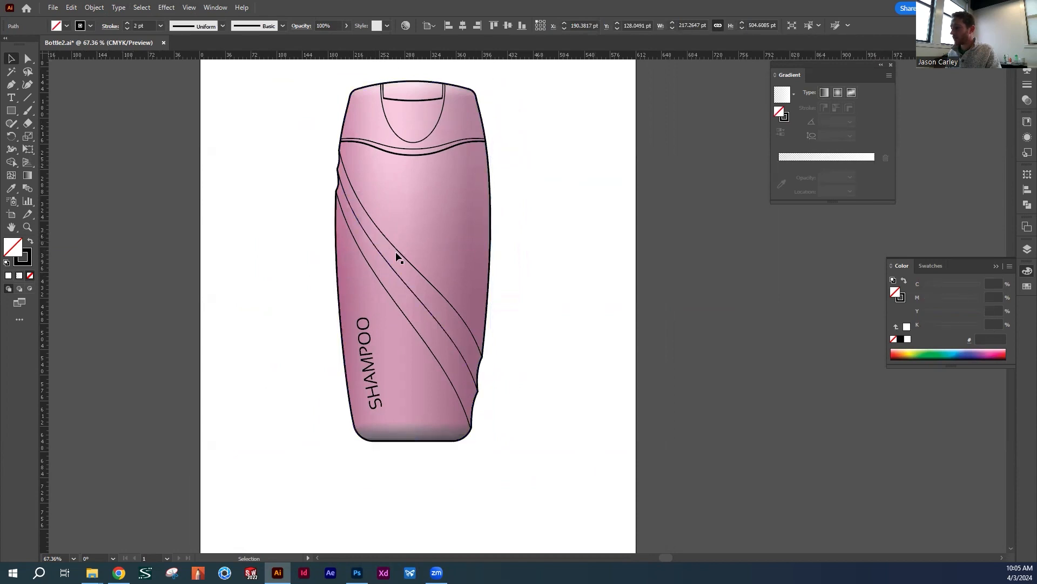
drag(327, 258, 296, 227)
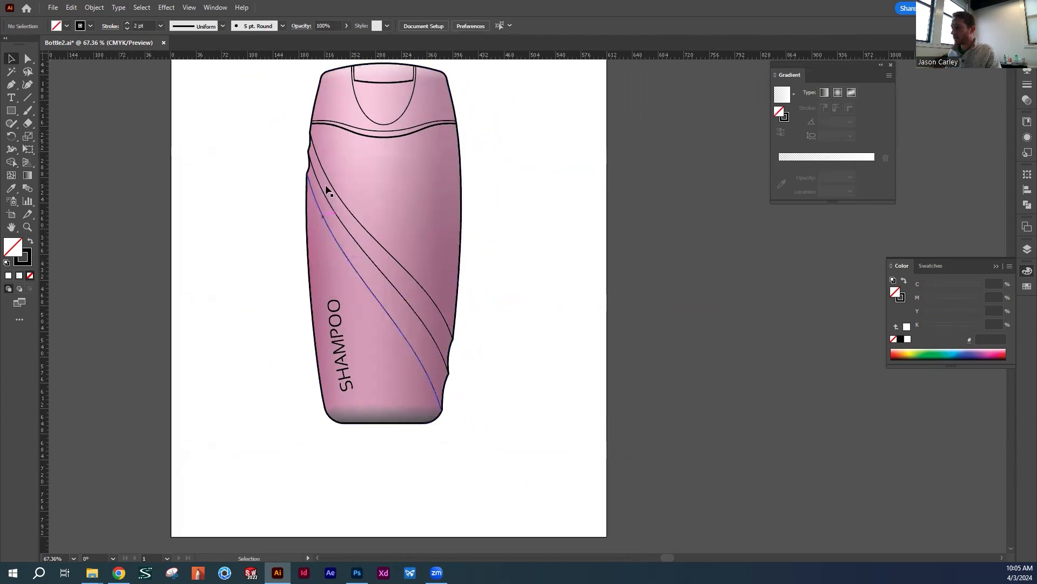
mouse_move(354, 269)
mouse_down()
mouse_move(336, 301)
mouse_move(346, 246)
mouse_move(347, 273)
mouse_up()
click(355, 230)
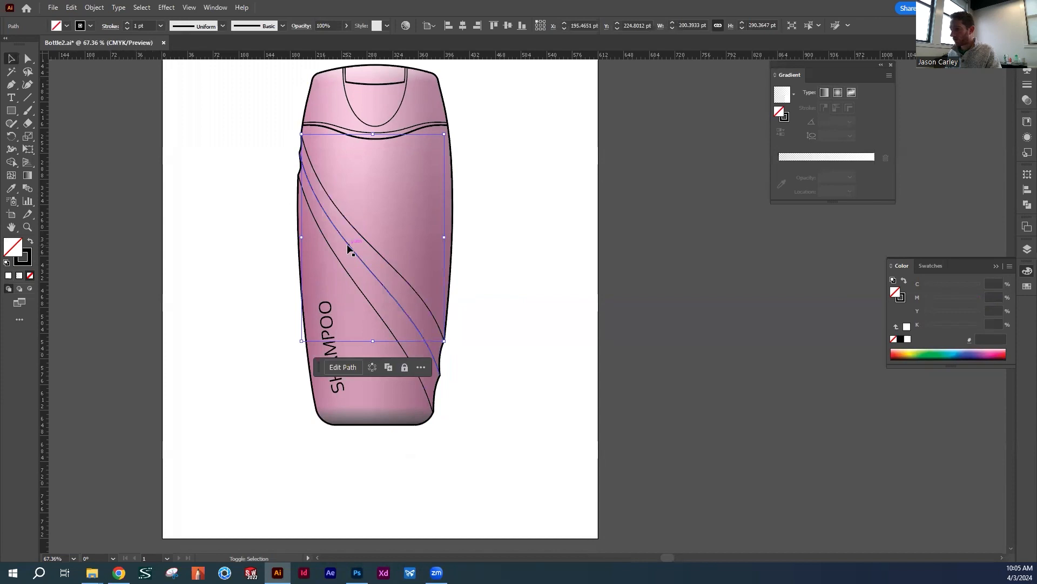
shift+click(347, 246)
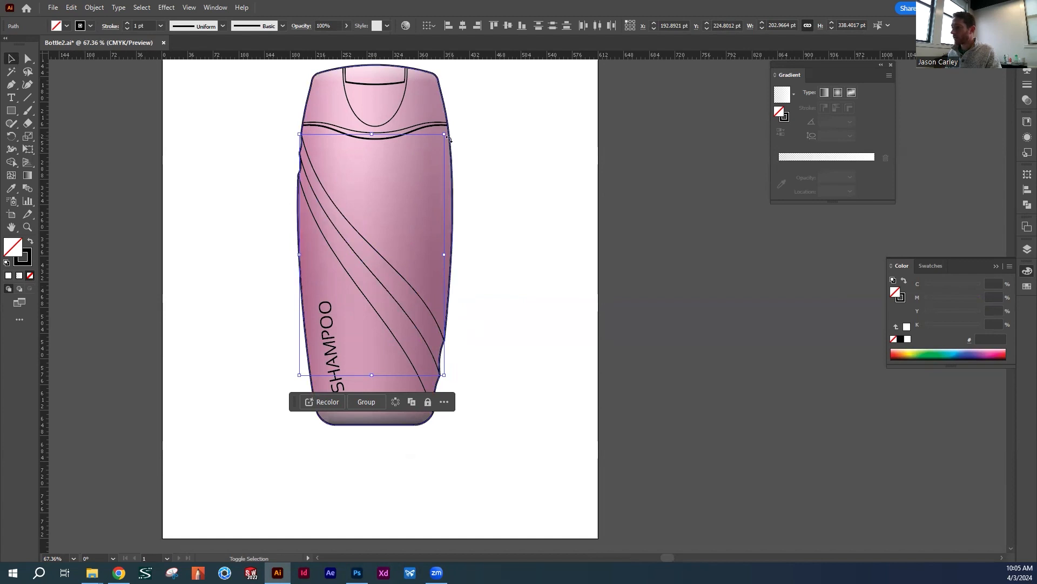
click(477, 173)
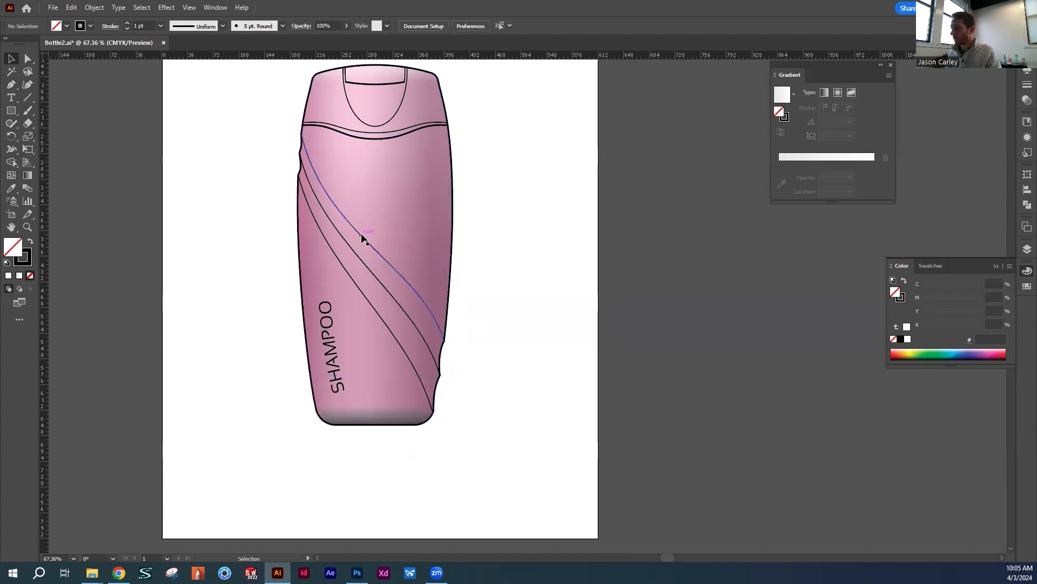
Try pulling the upper two diagonal curves off the bottle one at a time, undoing each move
click(361, 233)
drag(361, 232, 542, 258)
key(ctrl+z)
drag(382, 275, 532, 290)
key(ctrl+z)
click(559, 205)
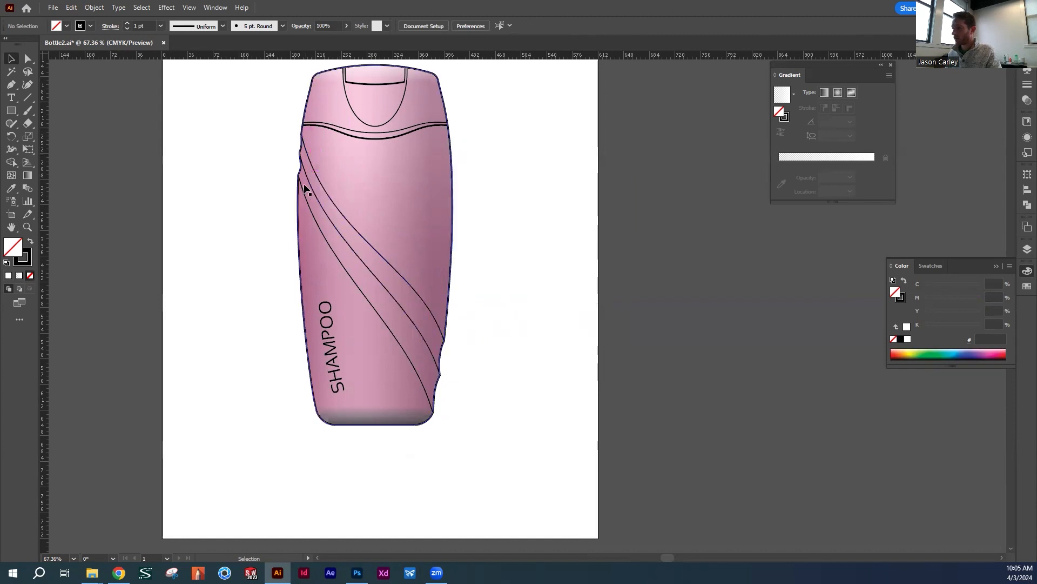
Place a copy of the bottle outline and the upper two diagonal curves on the empty canvas left of the artboard
click(406, 280)
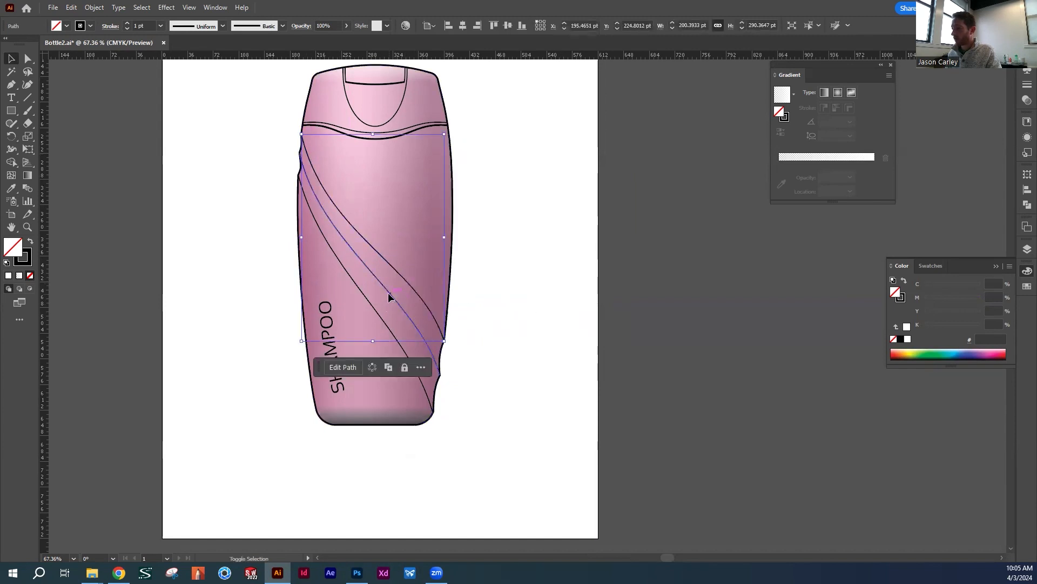
shift+click(389, 297)
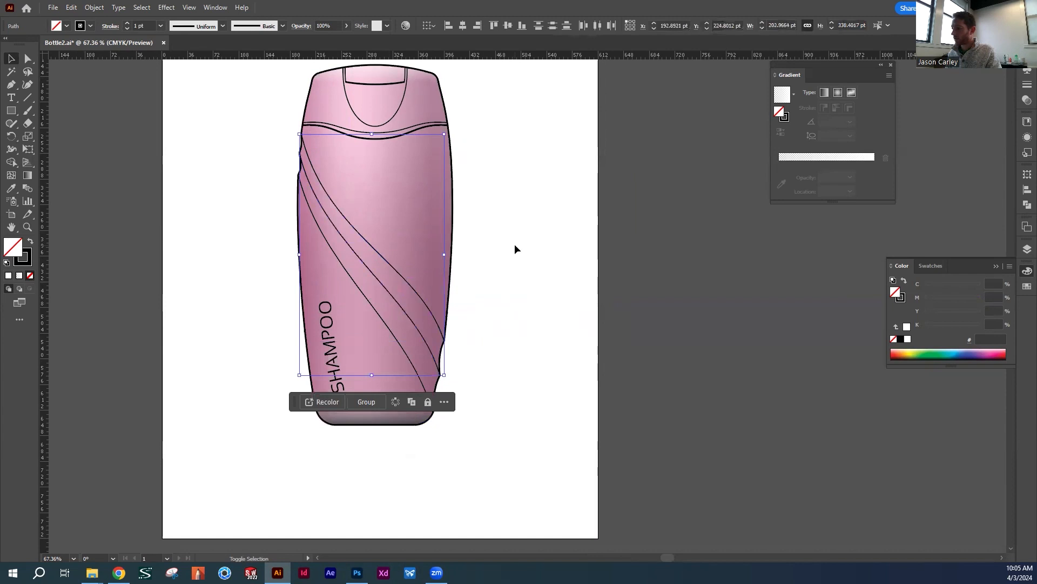
shift+click(452, 213)
drag(250, 206, 468, 237)
drag(670, 262, 273, 263)
click(360, 190)
drag(318, 296, 478, 279)
drag(492, 187, 488, 158)
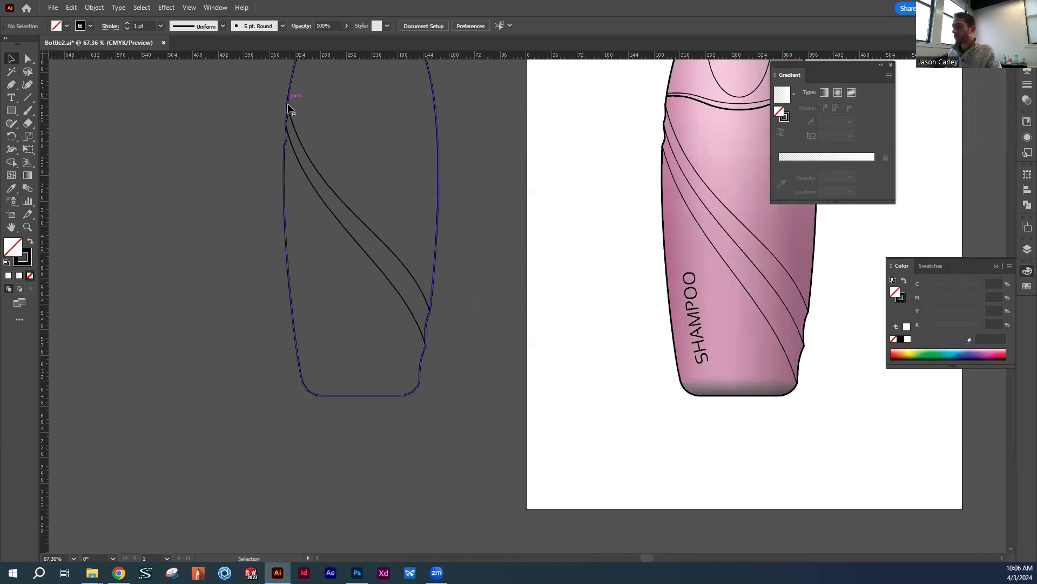
Cut the copied bottle outline with the Scissors tool at the lower end of the upper diagonal curve
click(435, 294)
key(z)
drag(419, 303, 642, 360)
key(v)
drag(510, 263, 568, 204)
click(585, 234)
click(518, 222)
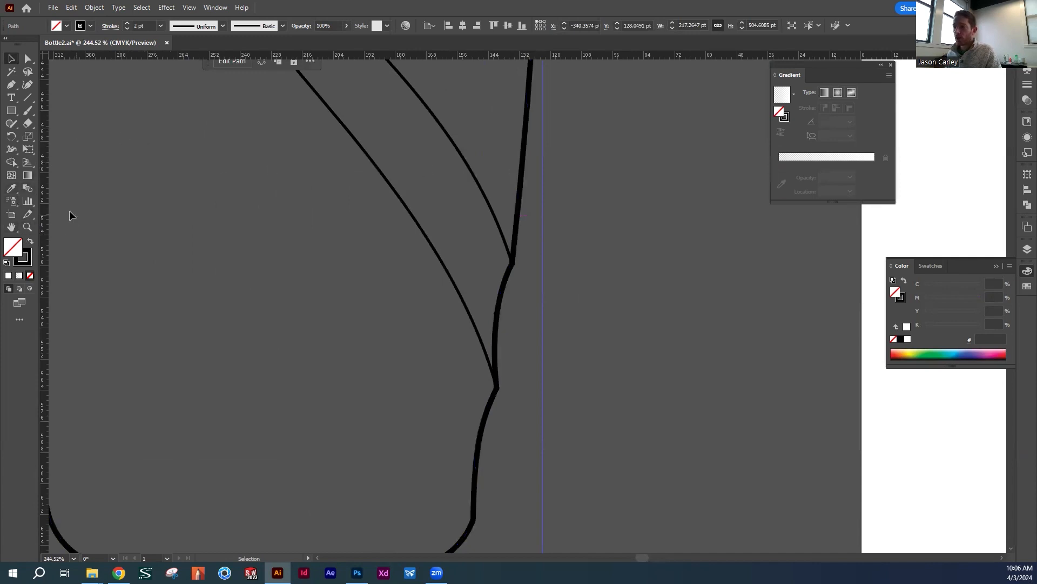
key(c)
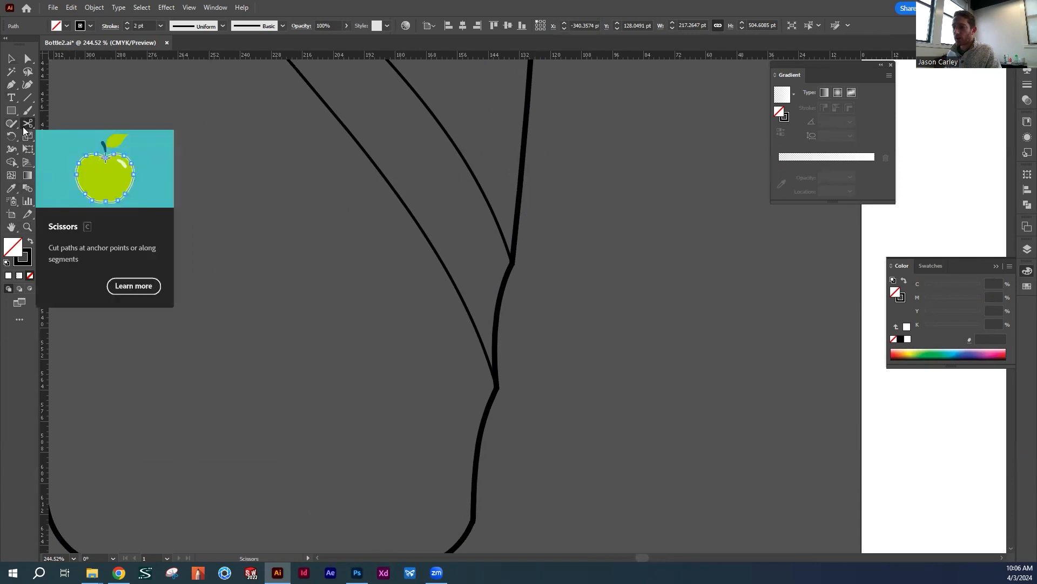
click(26, 126)
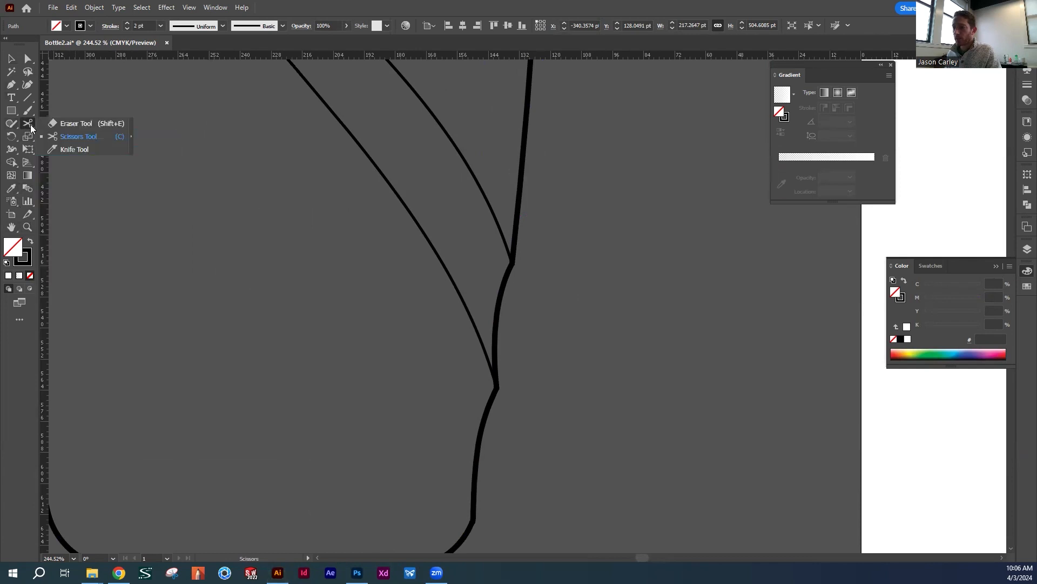
click(70, 137)
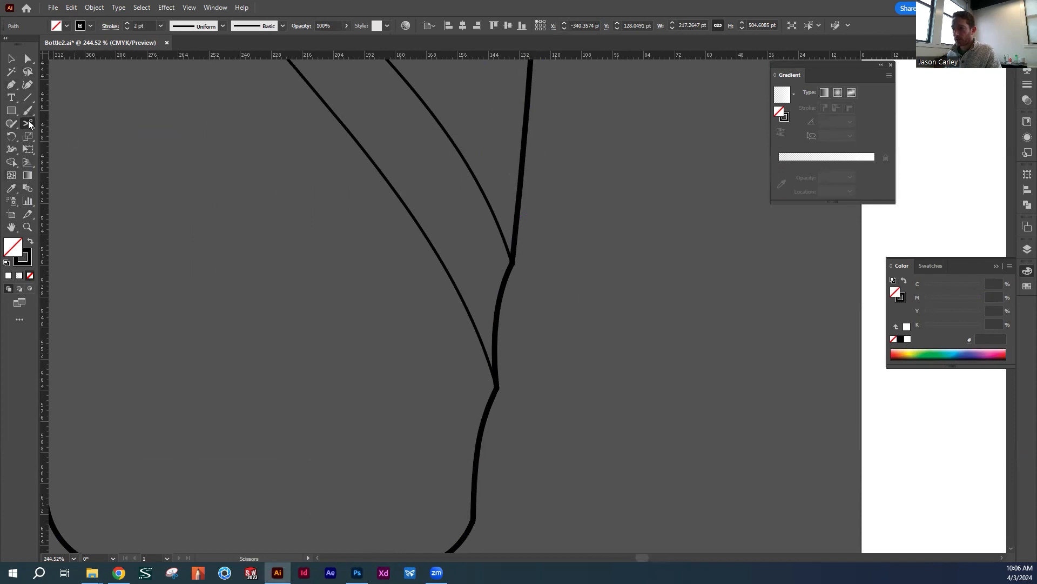
click(512, 263)
key(v)
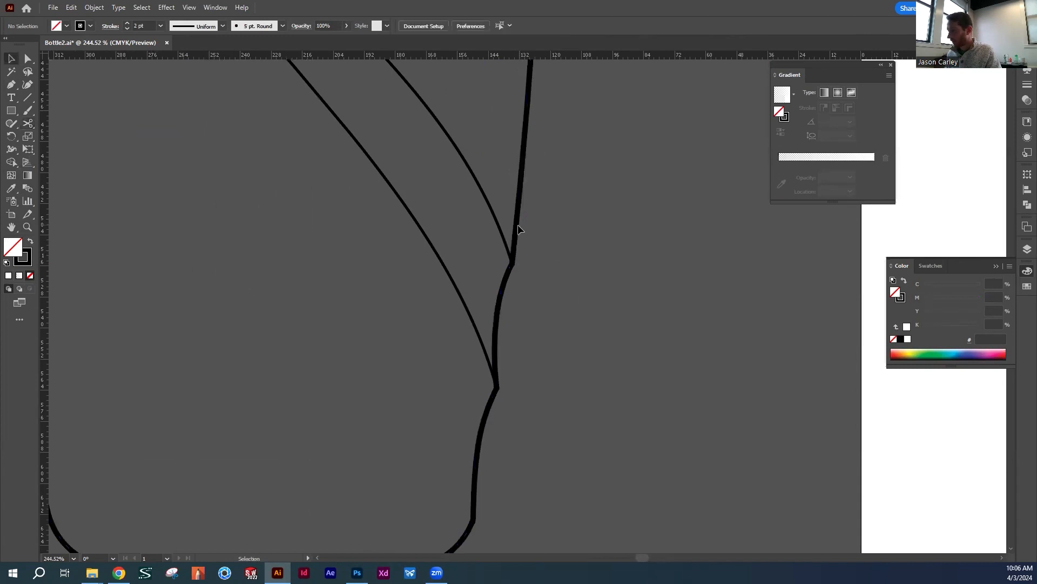
key(c)
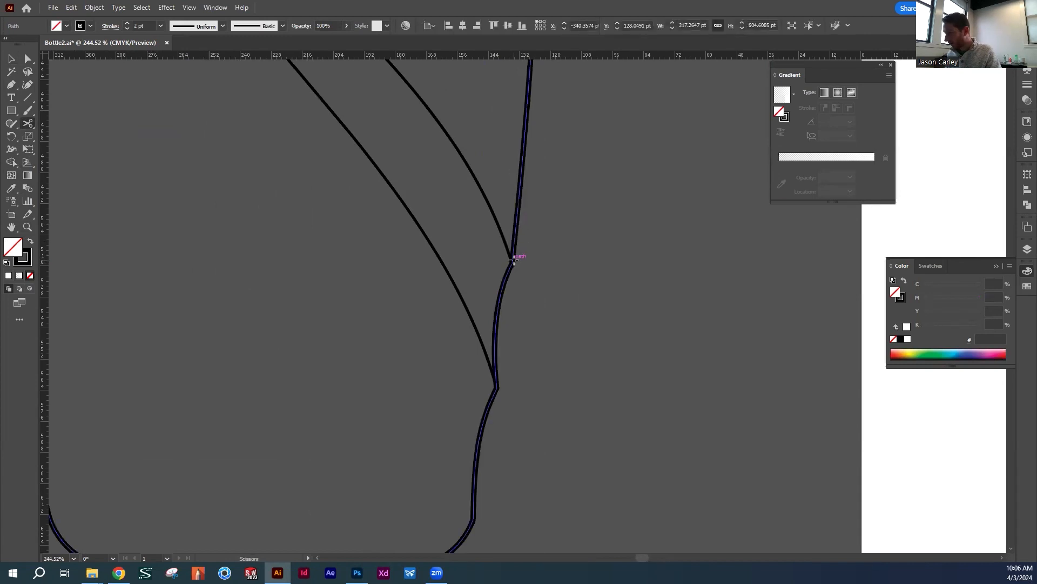
click(512, 264)
Cut the outline where the lower diagonal curve meets its right side, and check the separated pieces
key(v)
click(493, 405)
key(c)
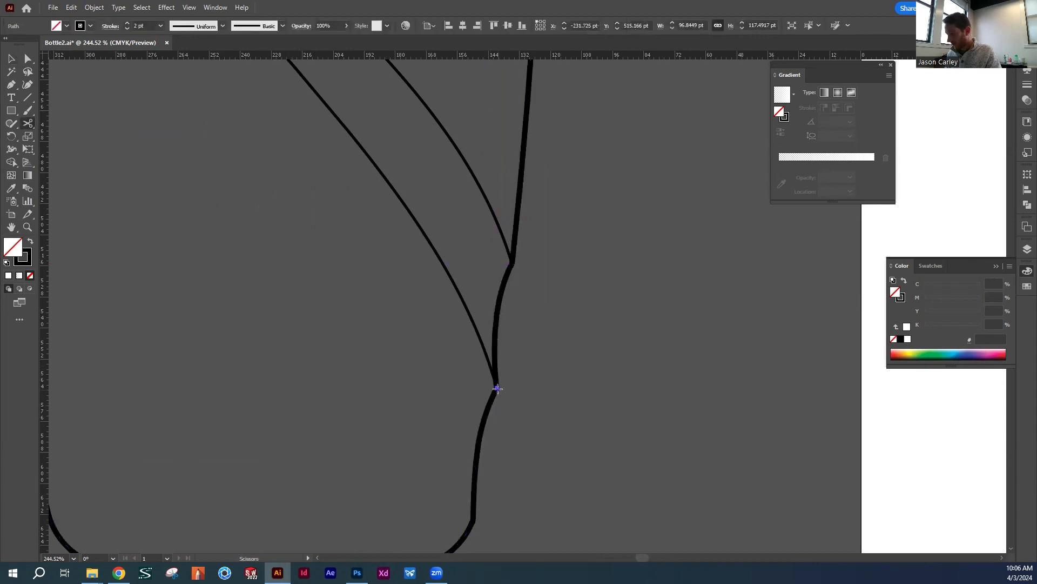
click(497, 388)
click(528, 344)
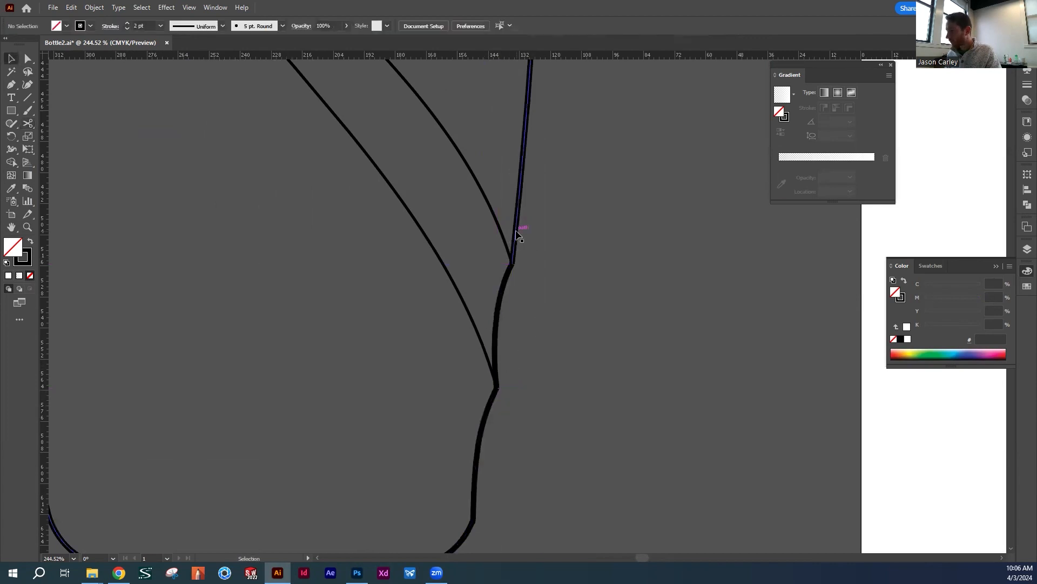
click(516, 231)
drag(542, 308, 576, 221)
click(545, 264)
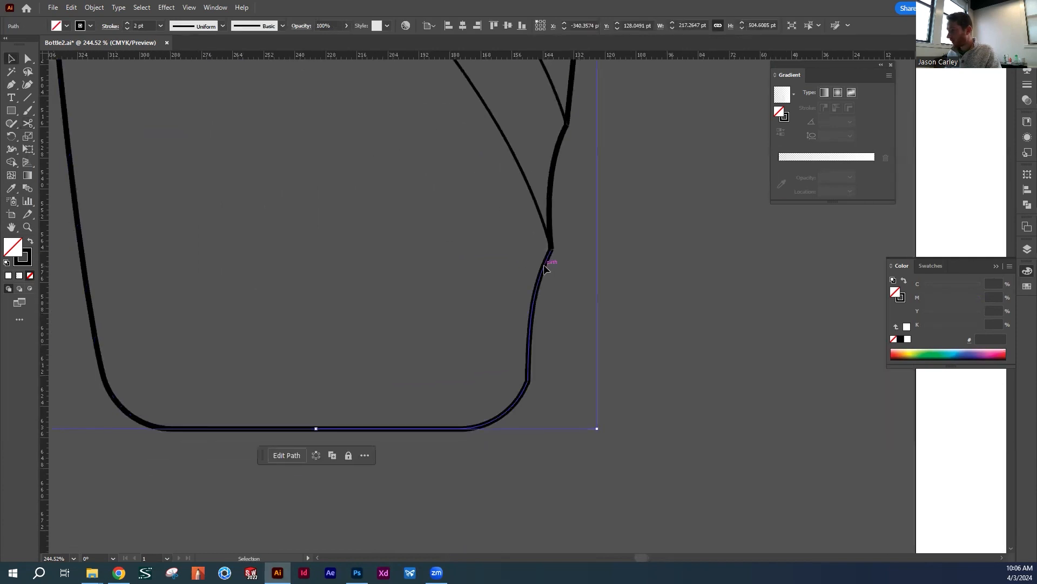
Cut the outline on its left side at the upper ends of both diagonal curves
drag(356, 238, 502, 427)
drag(405, 239, 438, 420)
drag(329, 147, 410, 400)
mouse_move(322, 208)
mouse_down()
mouse_move(335, 311)
mouse_move(363, 354)
mouse_up()
click(324, 232)
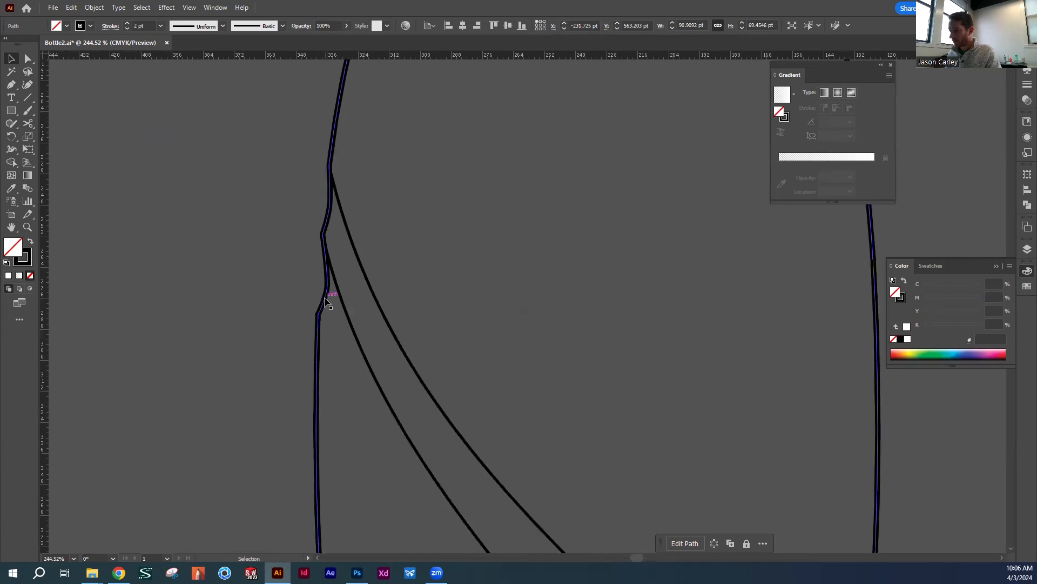
key(c)
click(324, 231)
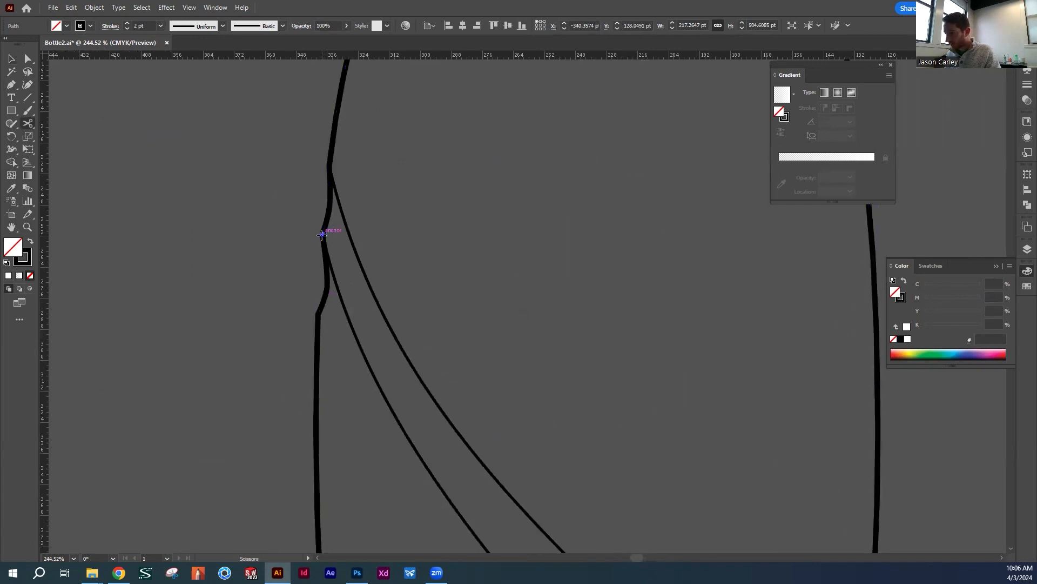
click(331, 165)
key(v)
click(329, 151)
key(c)
click(329, 163)
key(v)
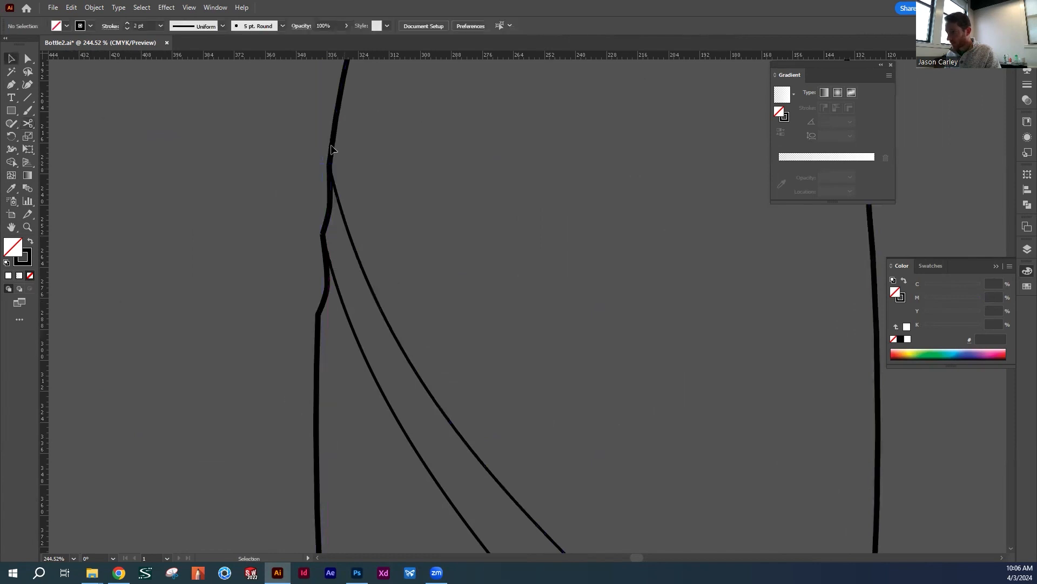
Delete the outline pieces above and below the diagonal band, keeping only the short side segments between the curves
key(Delete)
click(323, 309)
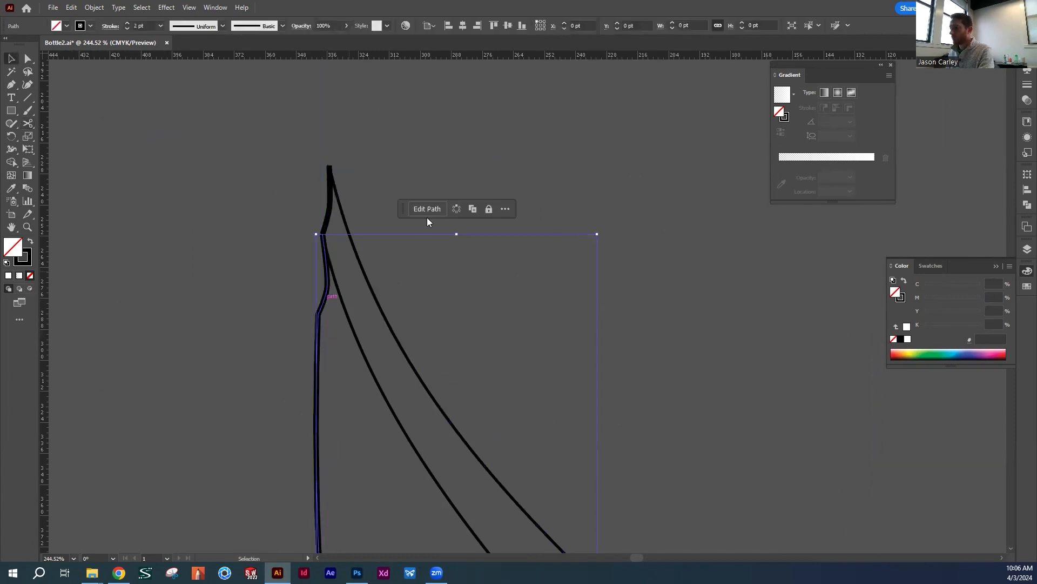
key(Delete)
key(z)
drag(593, 320, 488, 322)
drag(627, 383, 446, 162)
drag(515, 282, 524, 181)
key(v)
drag(513, 382, 555, 423)
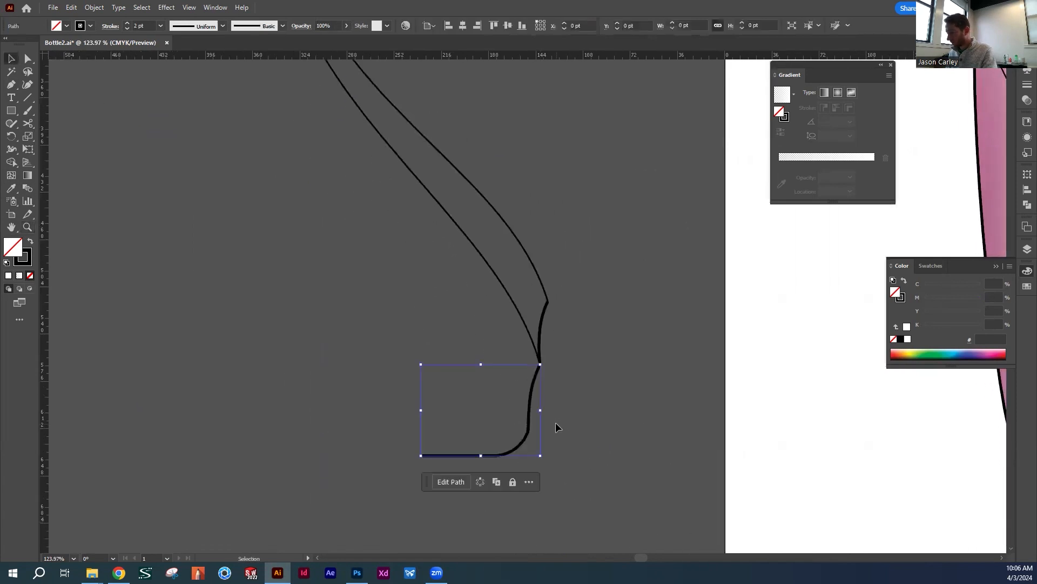
key(Delete)
Join the two diagonal curves to the short outline segment at the band's upper end
drag(479, 151, 525, 398)
drag(396, 223, 433, 220)
key(z)
click(418, 171)
click(544, 303)
drag(500, 327, 438, 226)
click(29, 63)
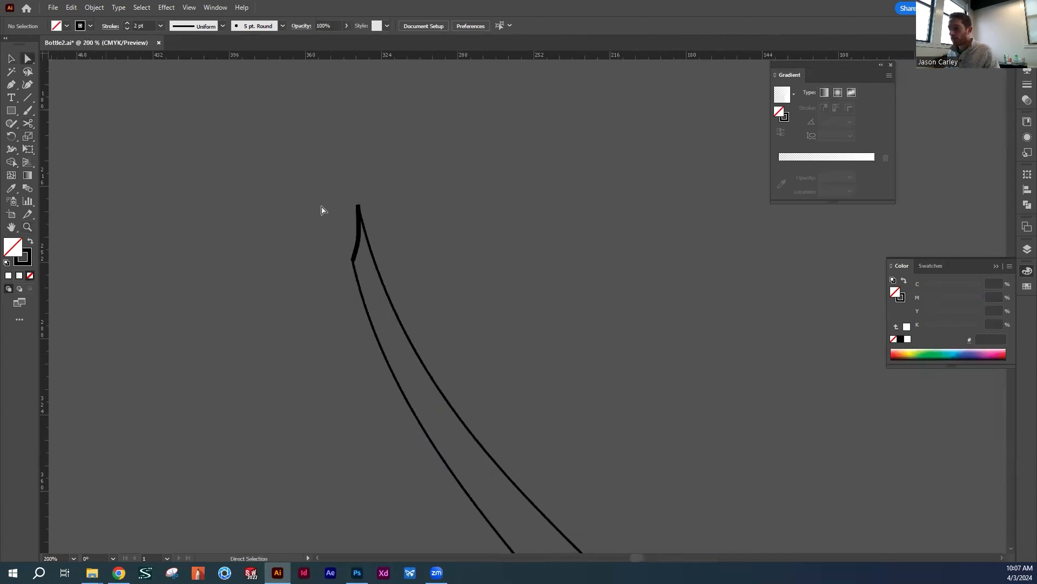
drag(376, 221, 375, 218)
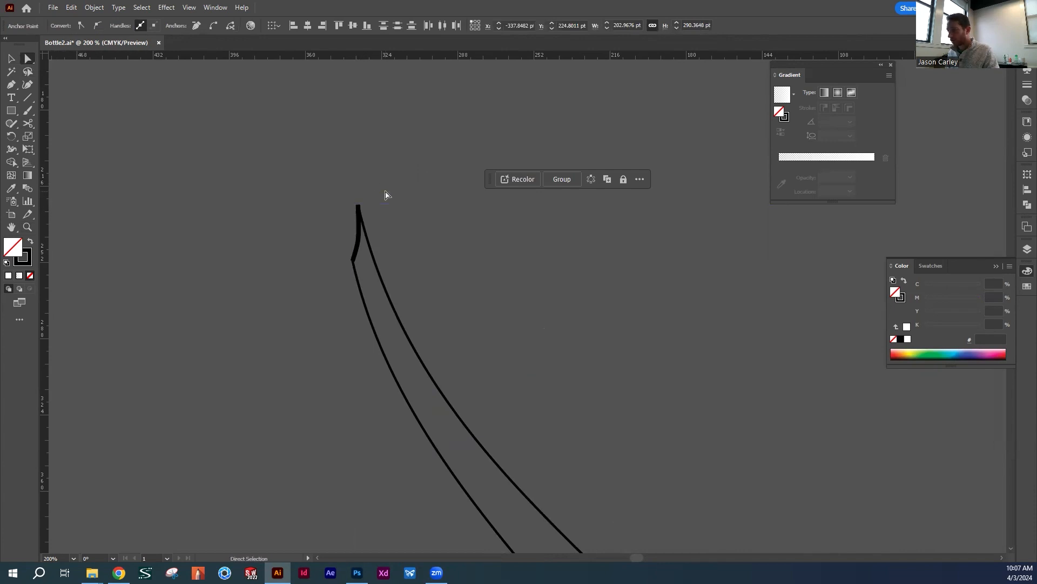
click(385, 194)
drag(349, 194, 370, 213)
click(375, 177)
drag(344, 250, 357, 268)
key(ctrl+j)
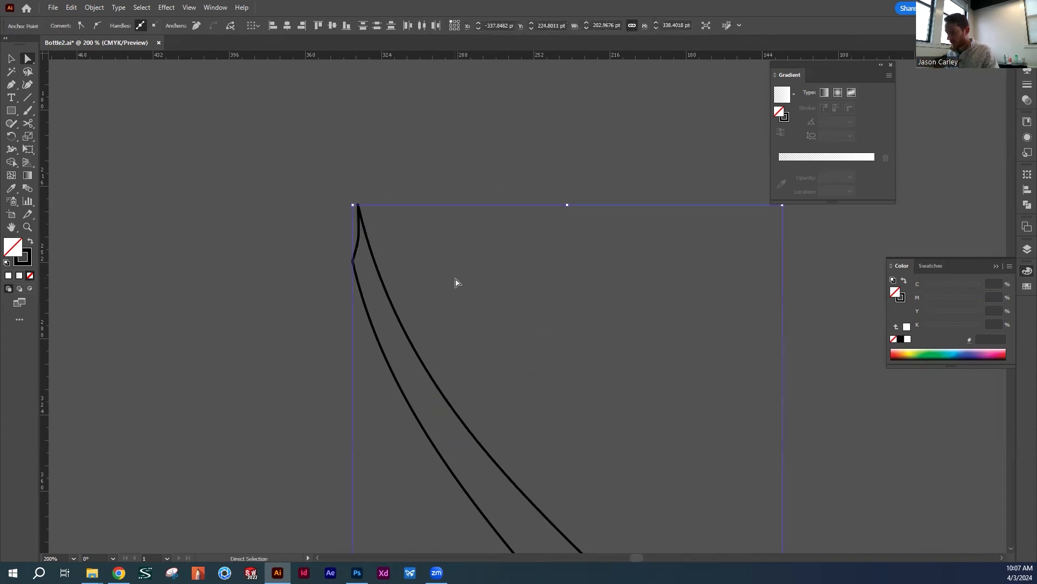
Join the open anchor points at the band's lower end to close the band shape
click(456, 283)
drag(579, 394, 363, 154)
drag(572, 518, 441, 225)
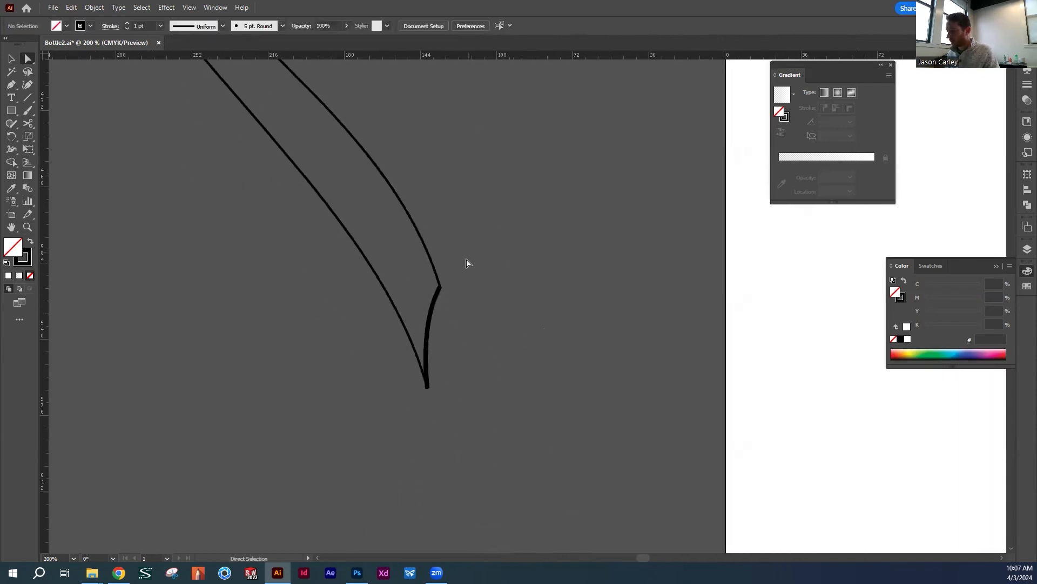
drag(427, 291, 426, 291)
click(91, 9)
mouse_move(187, 282)
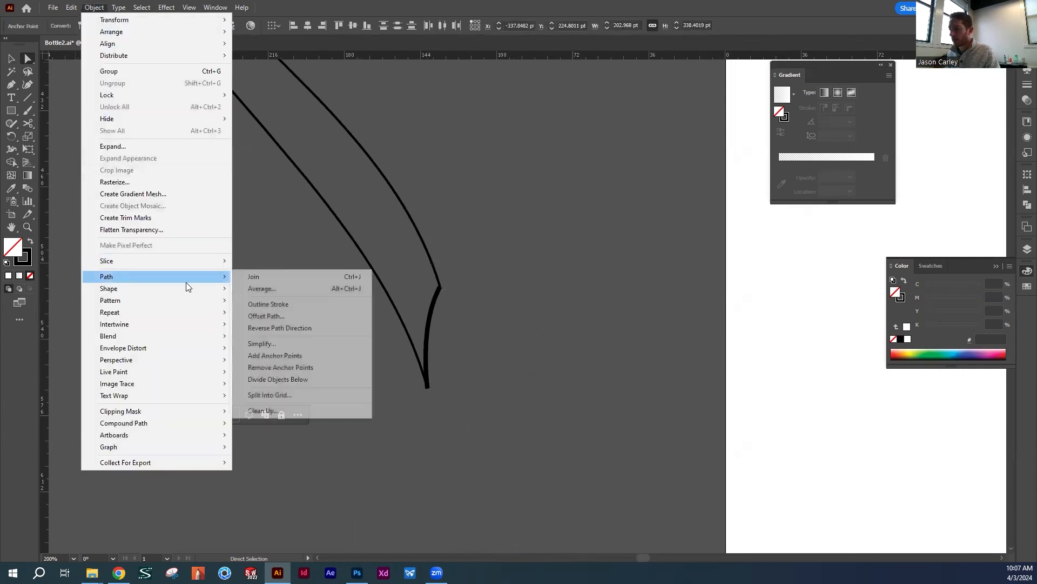
click(254, 276)
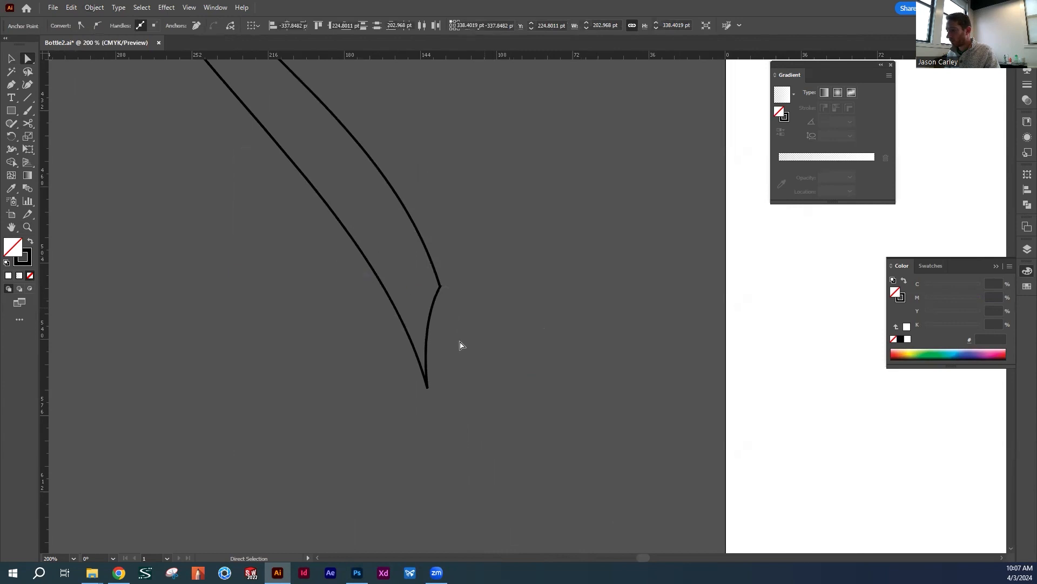
click(93, 8)
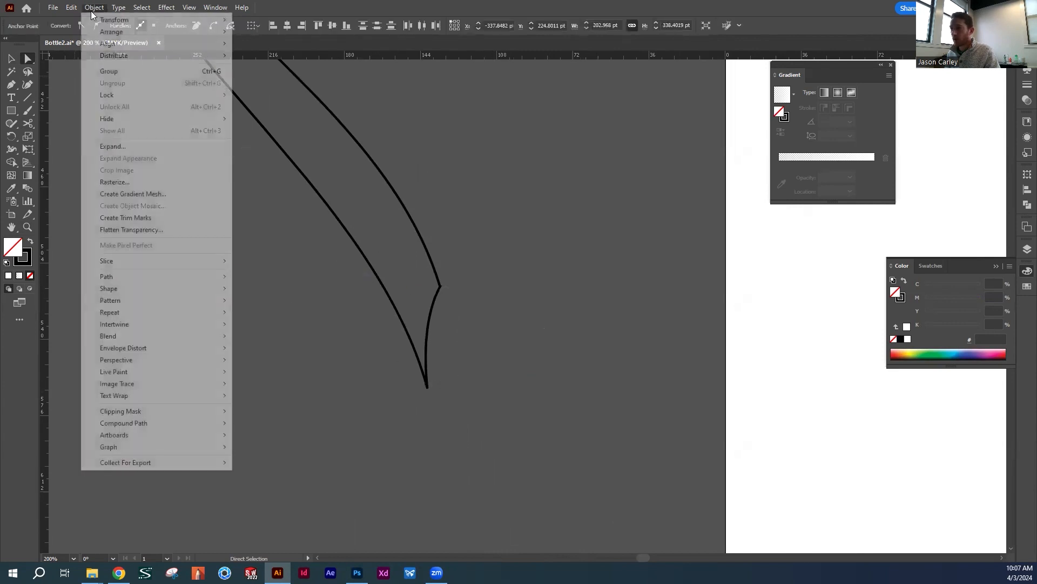
mouse_move(132, 280)
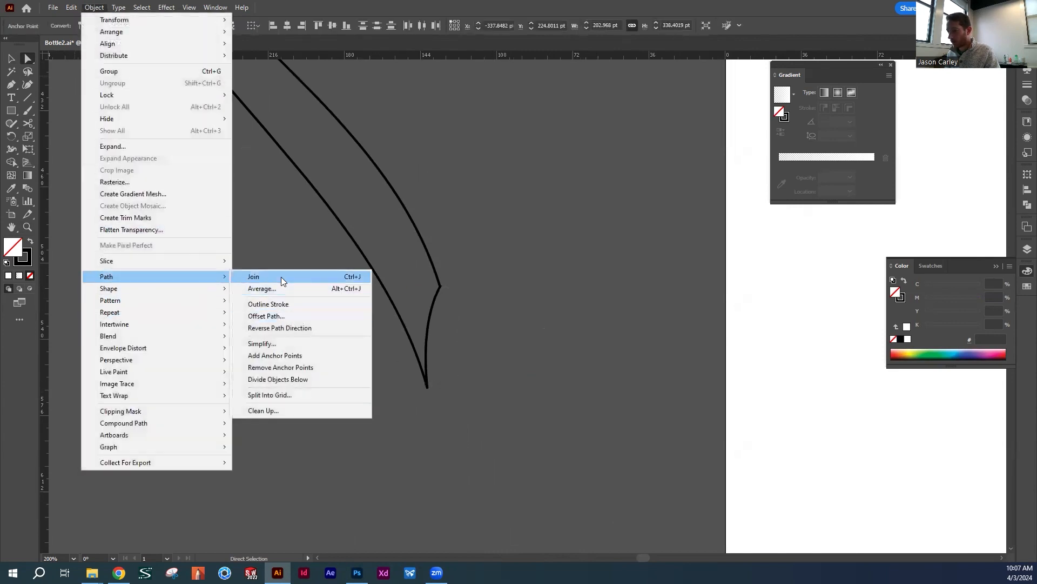
click(281, 277)
Swap fill and stroke on the closed band so it has a solid black fill and no stroke
click(459, 210)
key(ctrl+space)
drag(496, 191, 370, 190)
key(space)
mouse_move(547, 156)
mouse_down()
mouse_move(394, 283)
mouse_move(292, 323)
mouse_up()
click(29, 241)
click(310, 202)
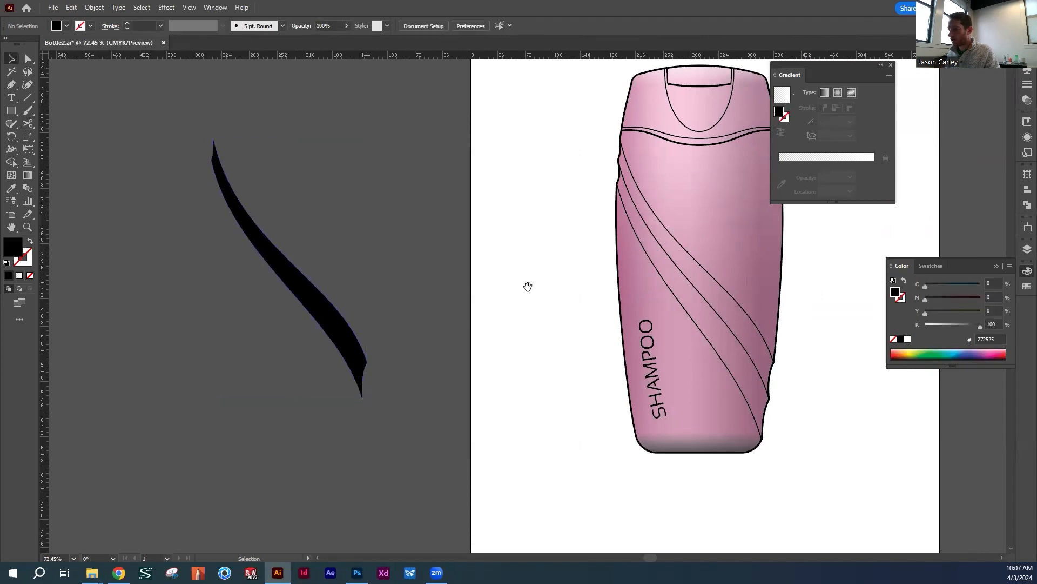
Move the black band onto the pink bottle and align it with the upper two diagonal curves
drag(528, 287, 417, 286)
drag(212, 296, 619, 296)
drag(676, 245, 454, 255)
key(z)
click(412, 251)
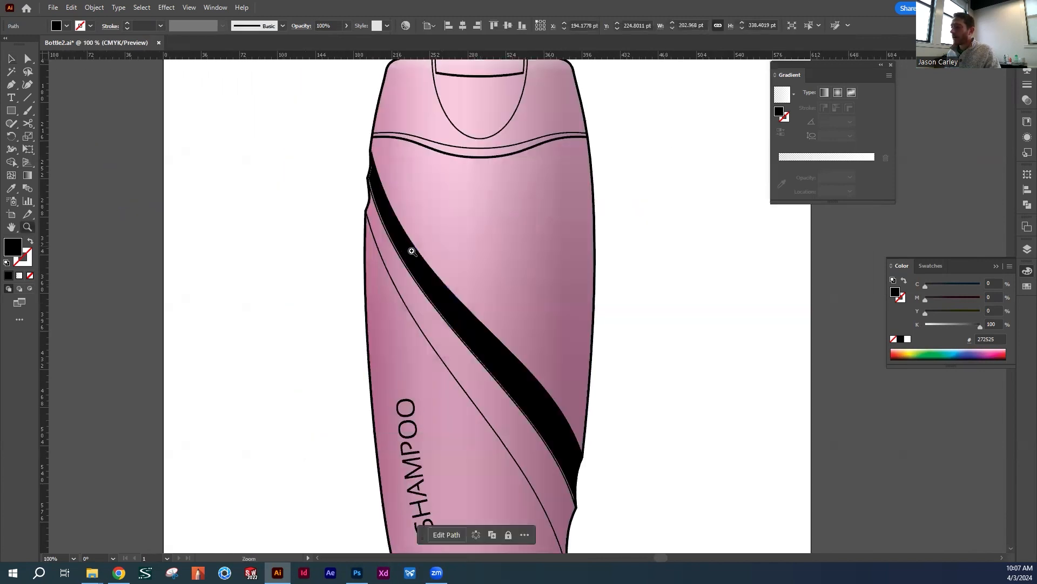
click(490, 266)
click(469, 258)
key(v)
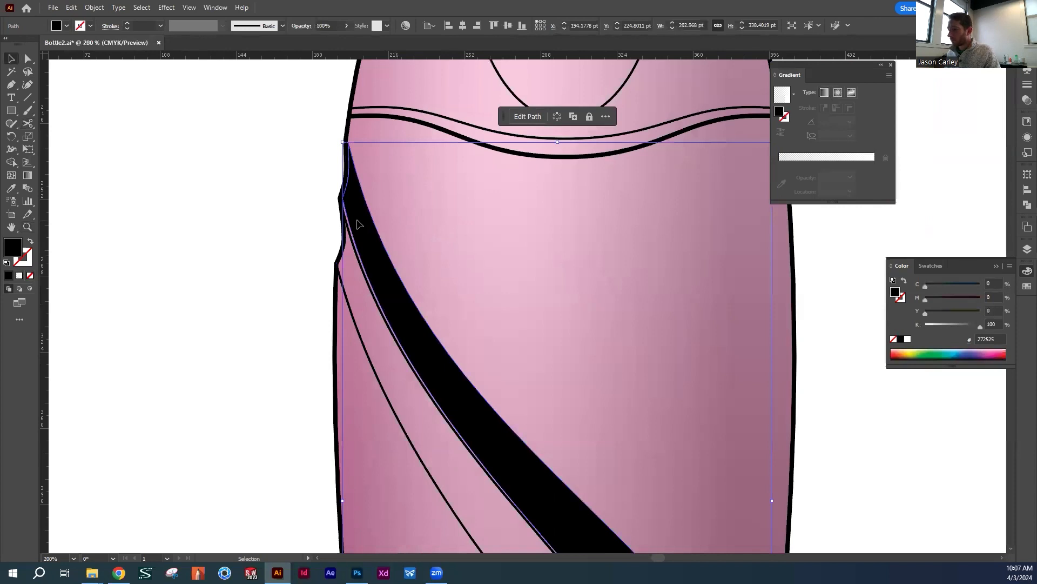
click(259, 215)
key(z)
alt+click(557, 339)
drag(557, 339, 388, 252)
key(v)
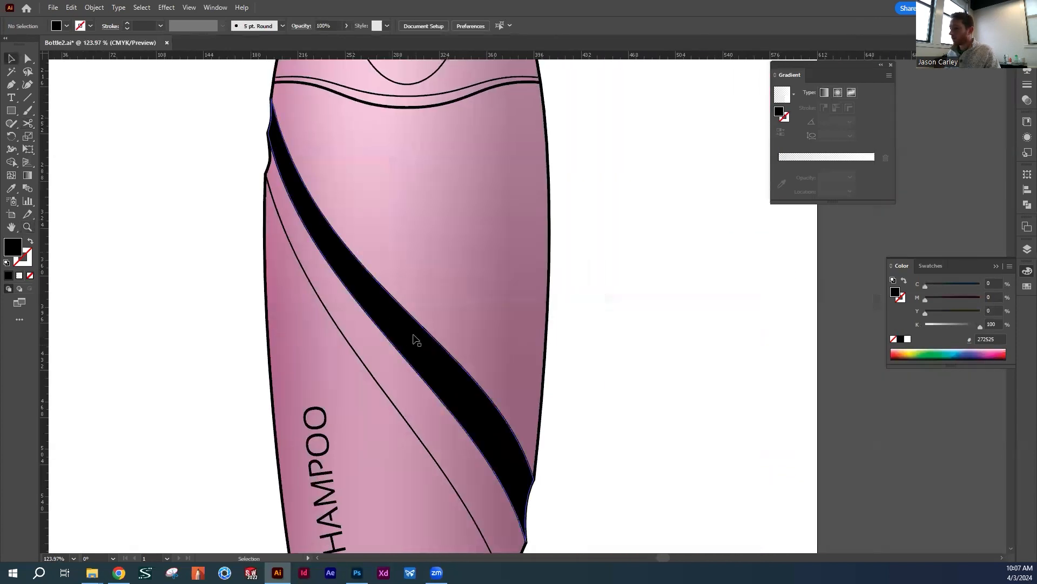
Fill the band with a linear transparent-to-white gradient at a 45° angle
click(383, 308)
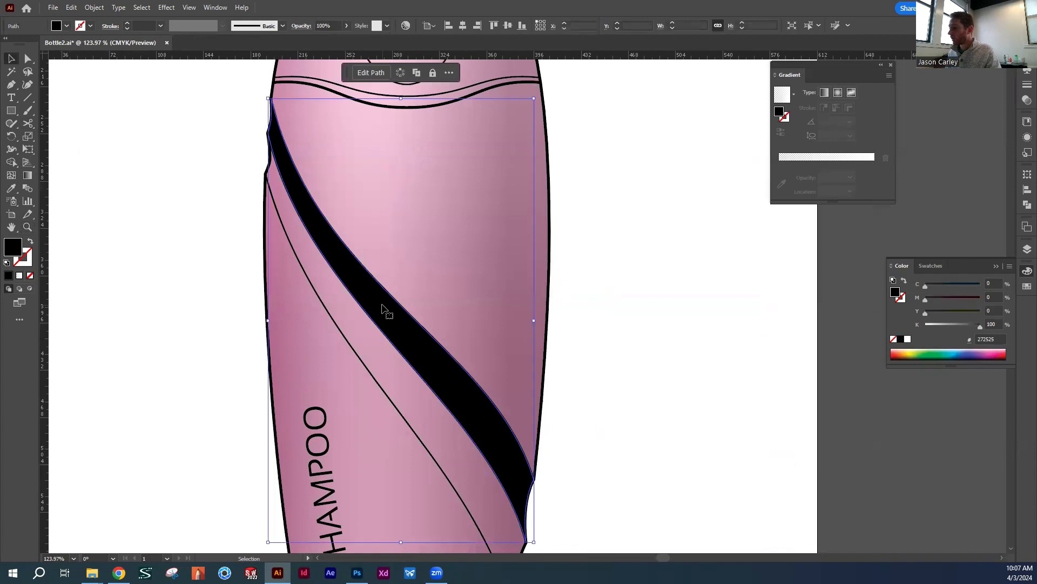
click(824, 93)
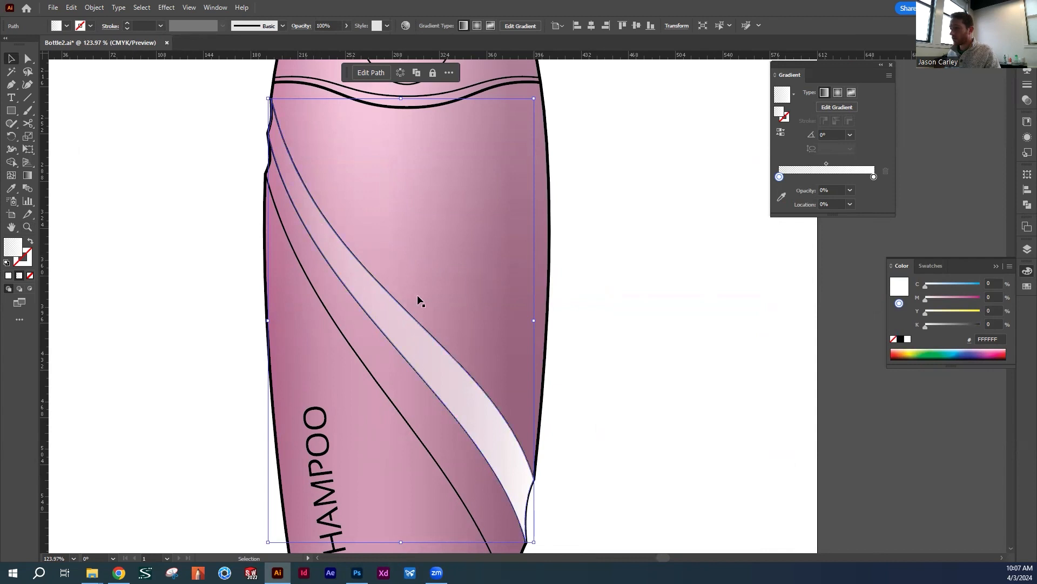
drag(830, 135, 805, 135)
text(45)
key(Return)
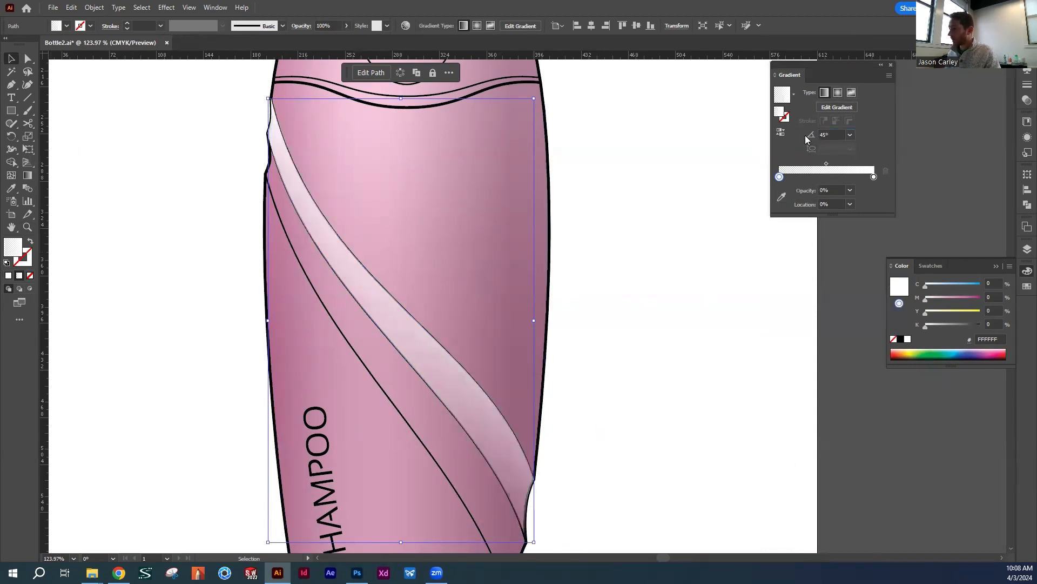
Adjust the gradient line across the band, moving the transparent stop to 34.511%
click(837, 107)
drag(358, 371, 392, 344)
drag(447, 272, 451, 268)
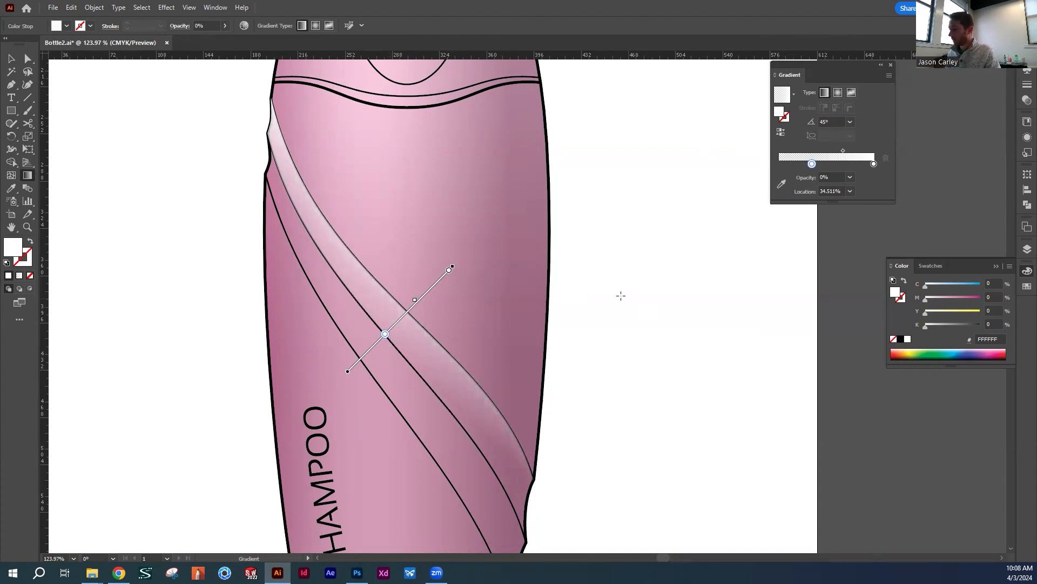
Undo the gradient adjustments and the gradient fill on the band
key(ctrl+z)
key(ctrl+z)
key(ctrl+z)
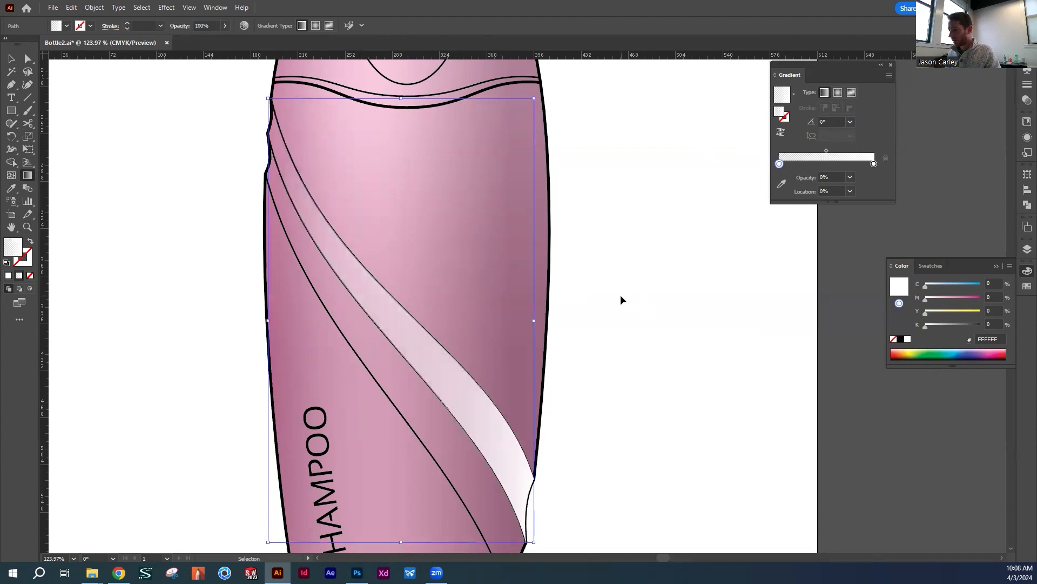
key(ctrl+z)
key(g)
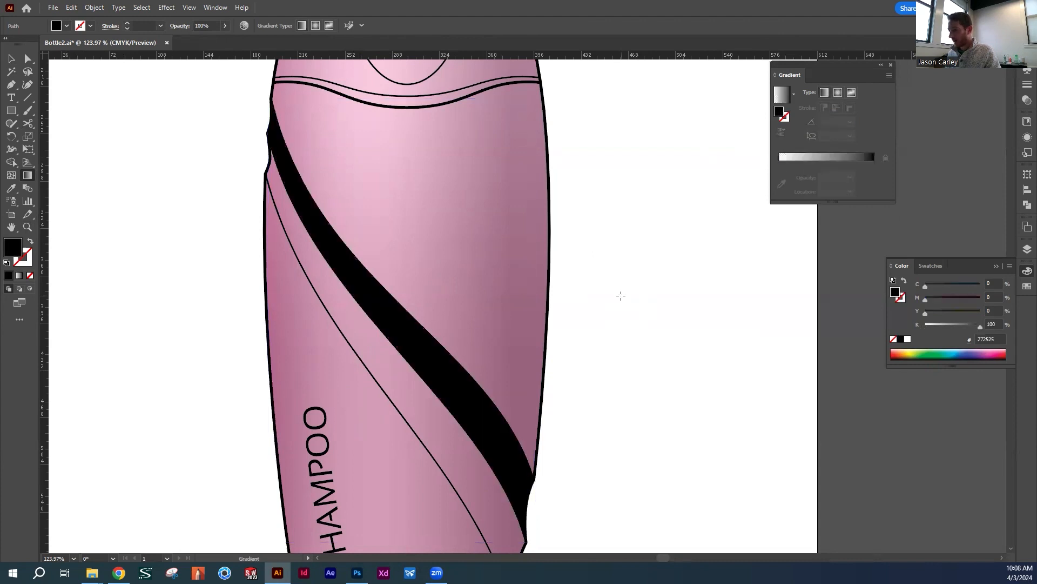
Apply a Feather effect with an 8 pt radius to the black diagonal band on the bottle
key(v)
click(408, 331)
drag(406, 241, 322, 299)
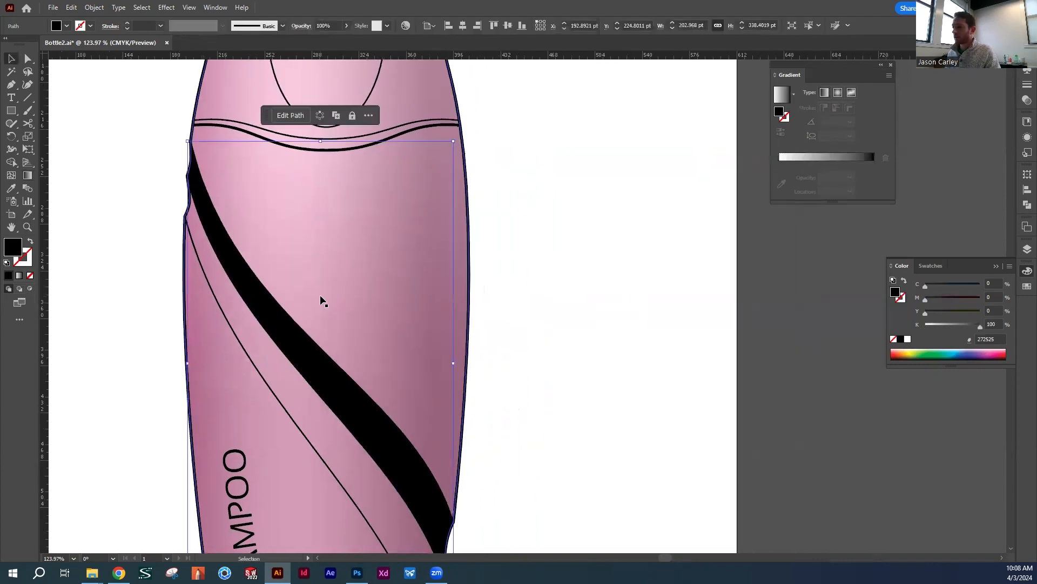
click(165, 7)
mouse_move(190, 135)
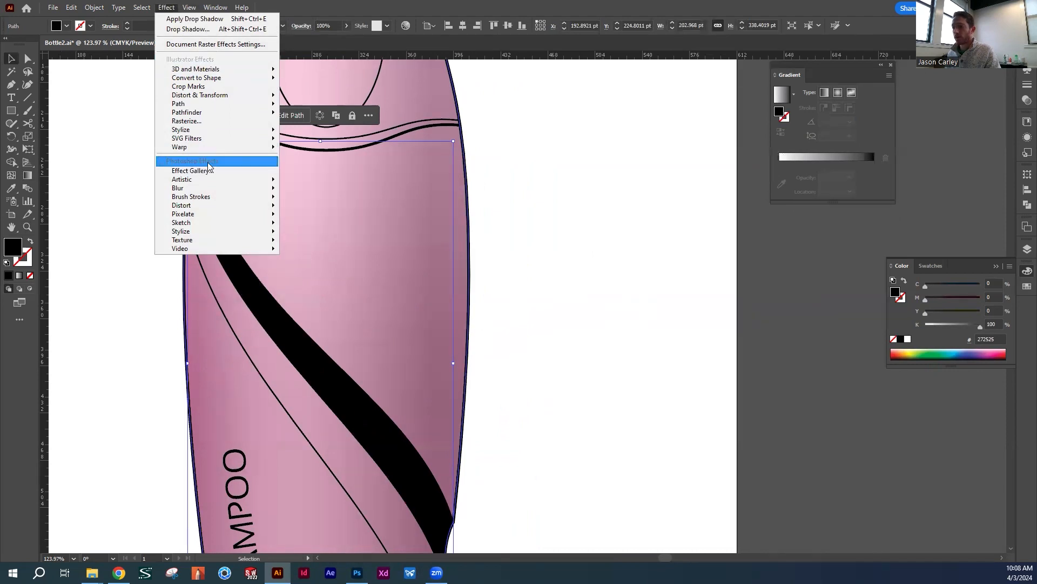
mouse_move(189, 232)
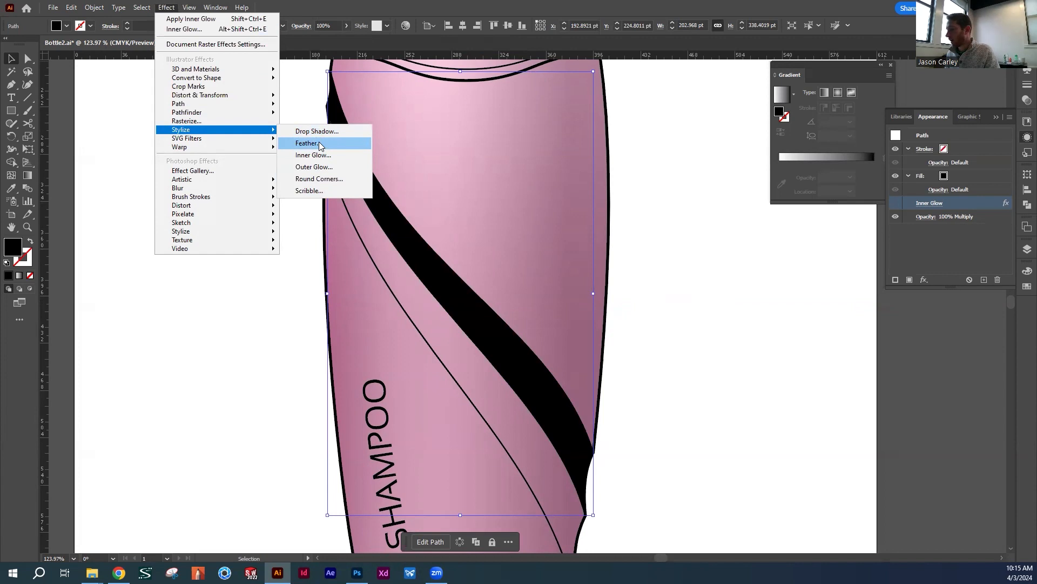
click(319, 144)
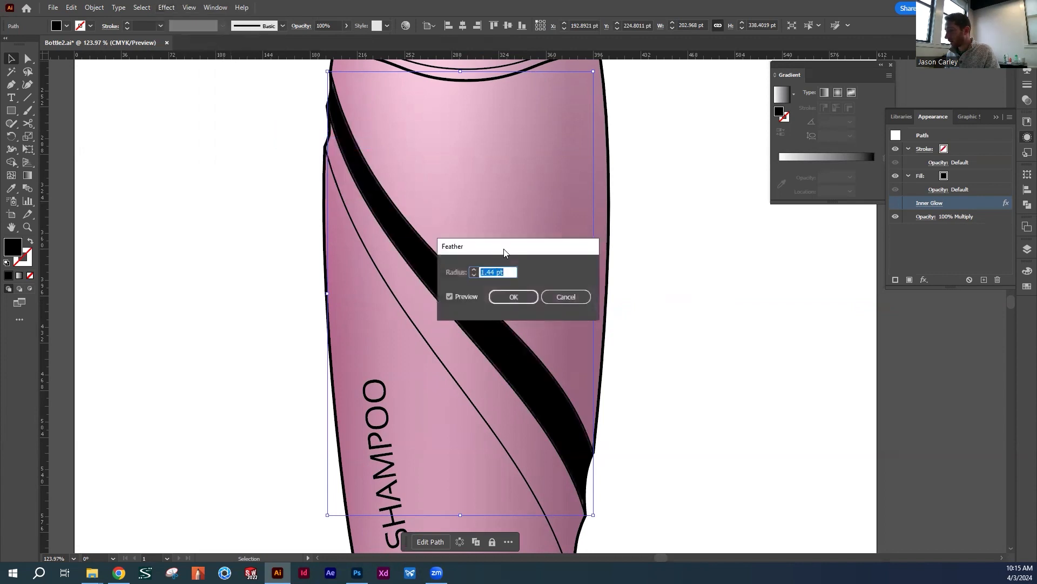
drag(504, 252, 701, 268)
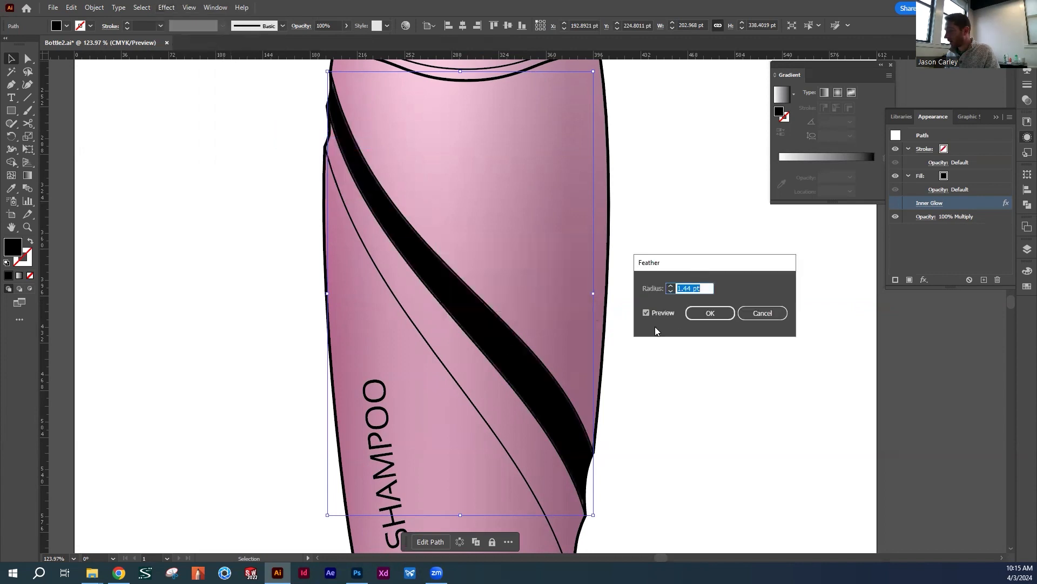
text(6)
key(Tab)
click(670, 288)
click(671, 290)
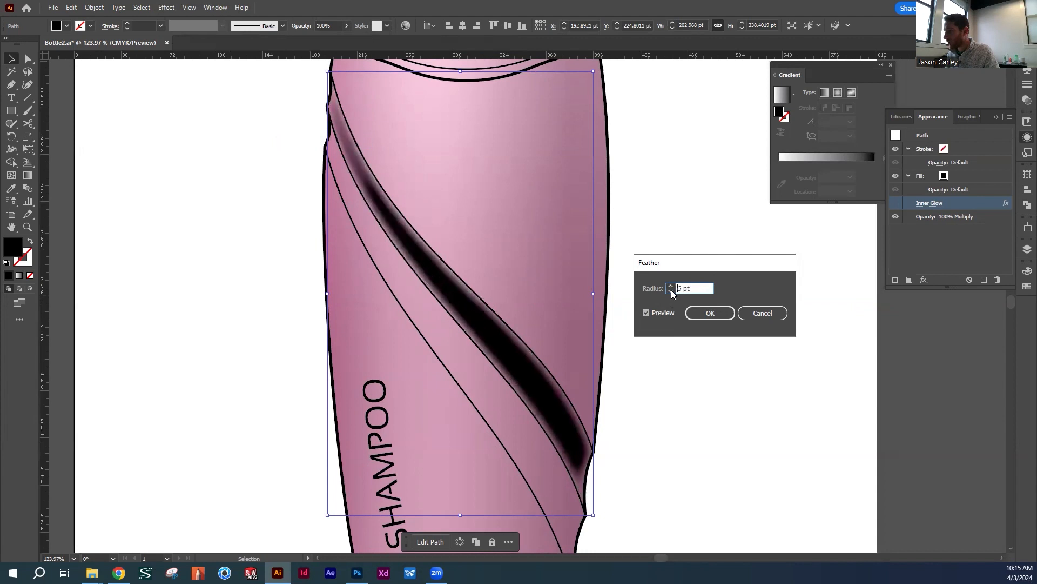
click(670, 286)
click(671, 285)
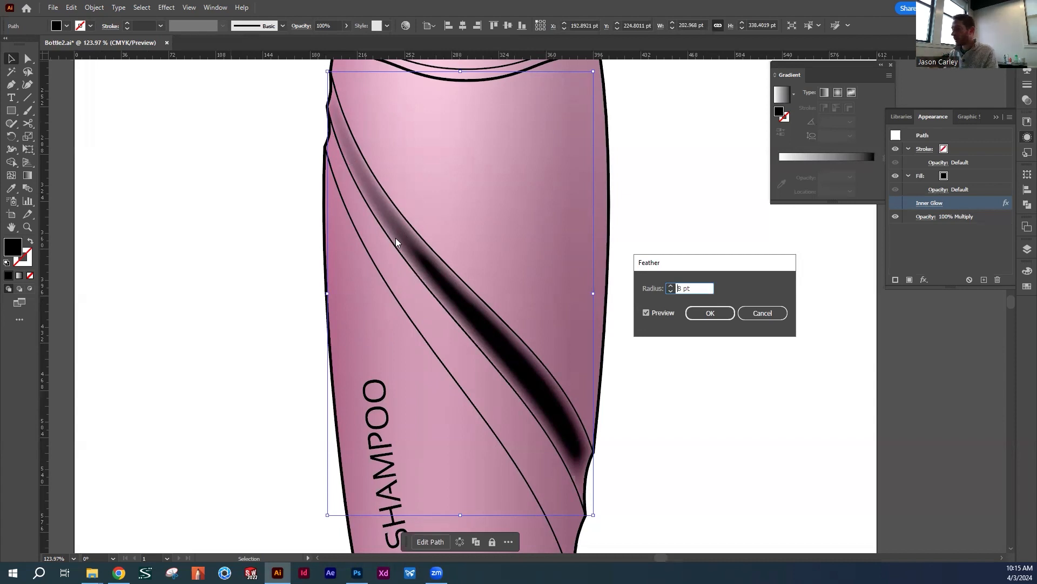
click(709, 315)
Try a reduced opacity of about 32% on the feathered band and return it to 100%
click(345, 25)
drag(338, 42, 311, 40)
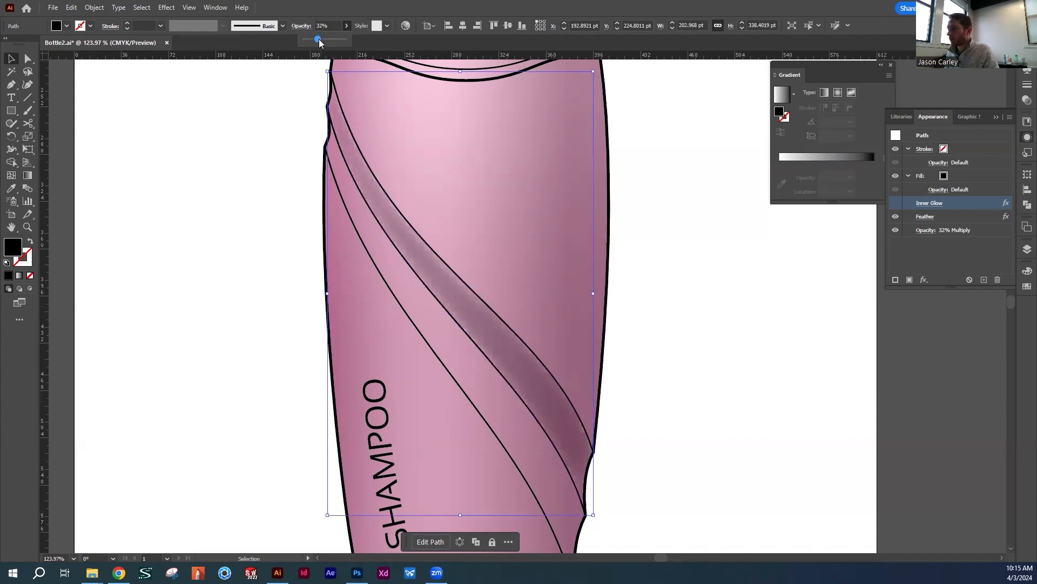
drag(318, 41, 344, 40)
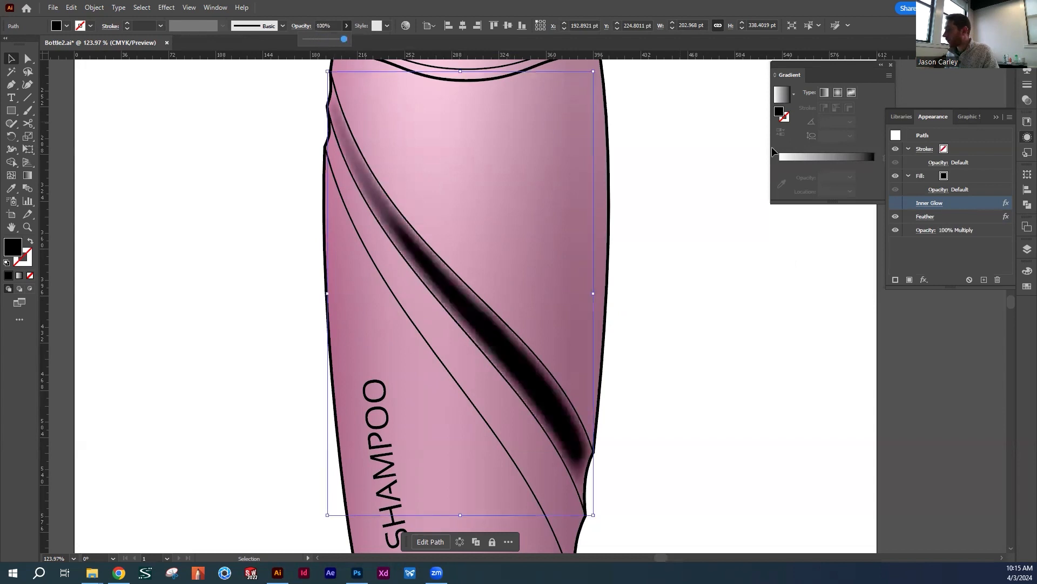
Close the gradient controls and remove the Inner Glow and Feather effects from the black band
click(890, 65)
click(1022, 136)
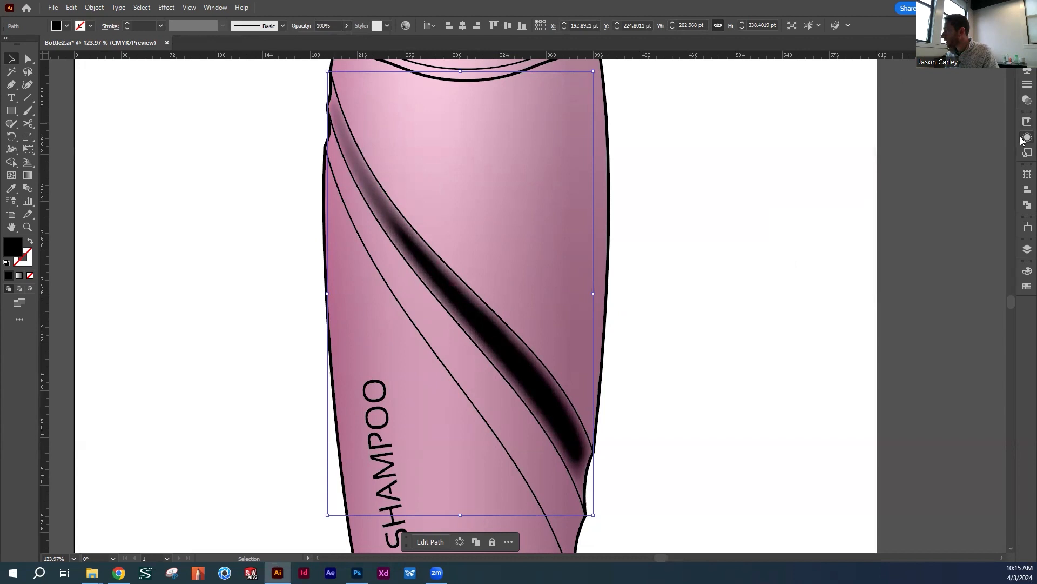
click(1021, 139)
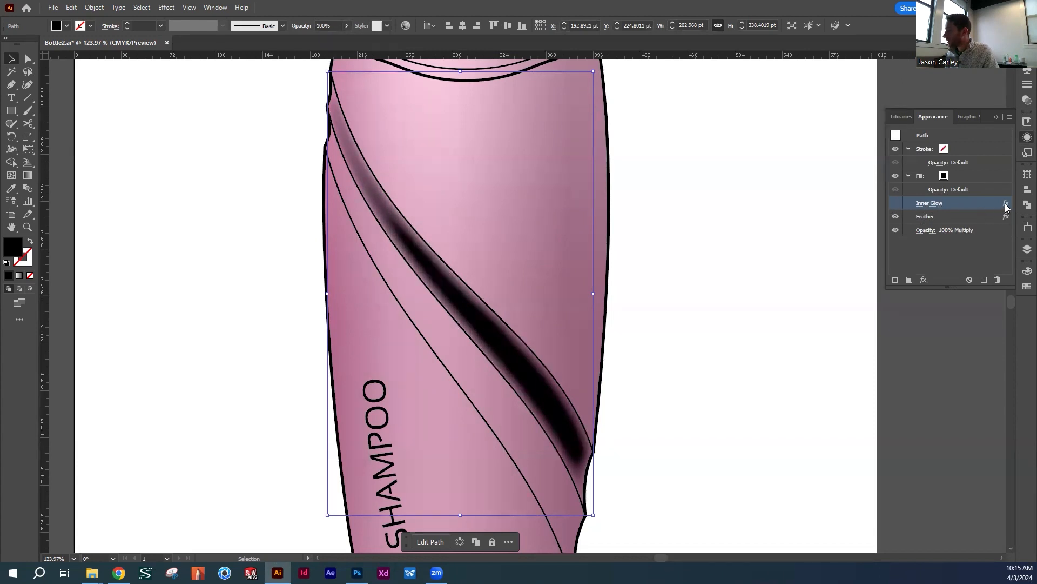
click(998, 280)
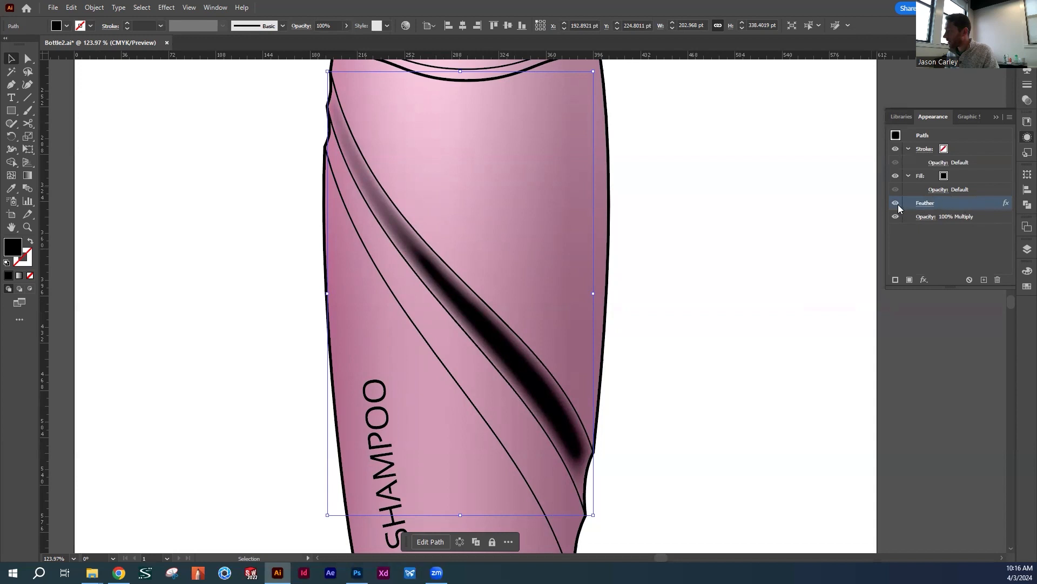
click(920, 204)
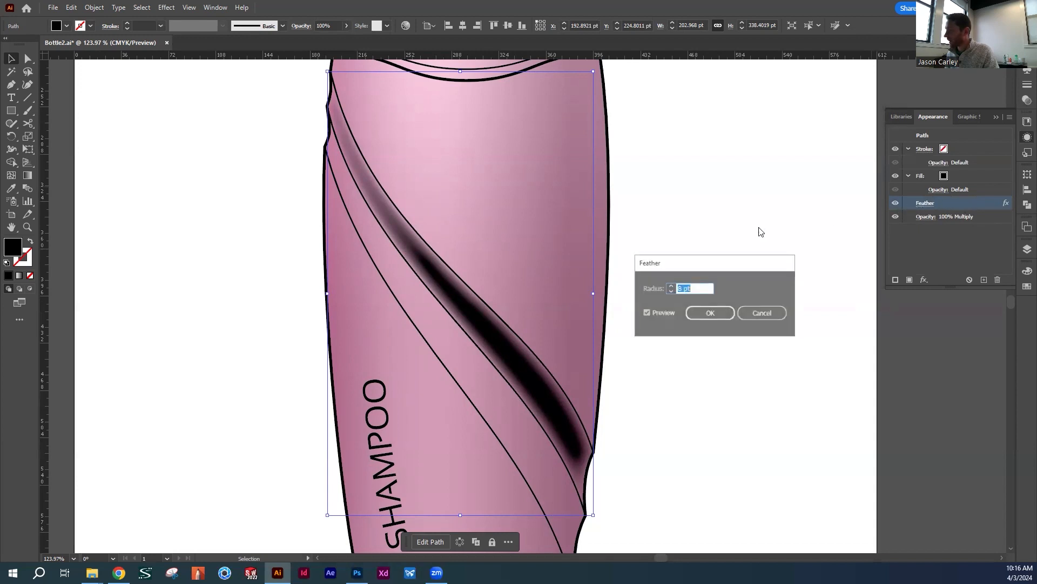
click(766, 310)
click(998, 278)
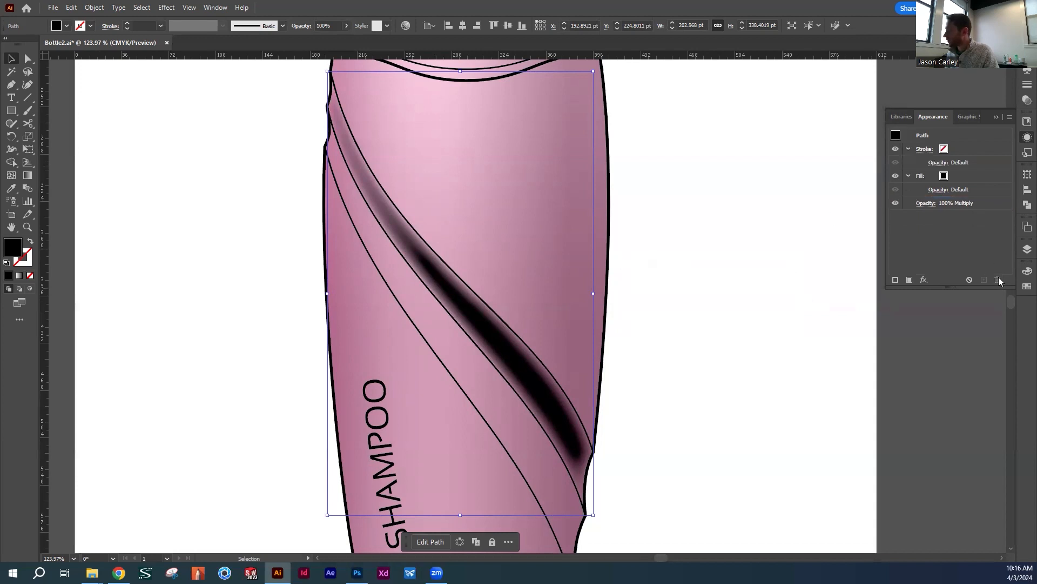
click(843, 300)
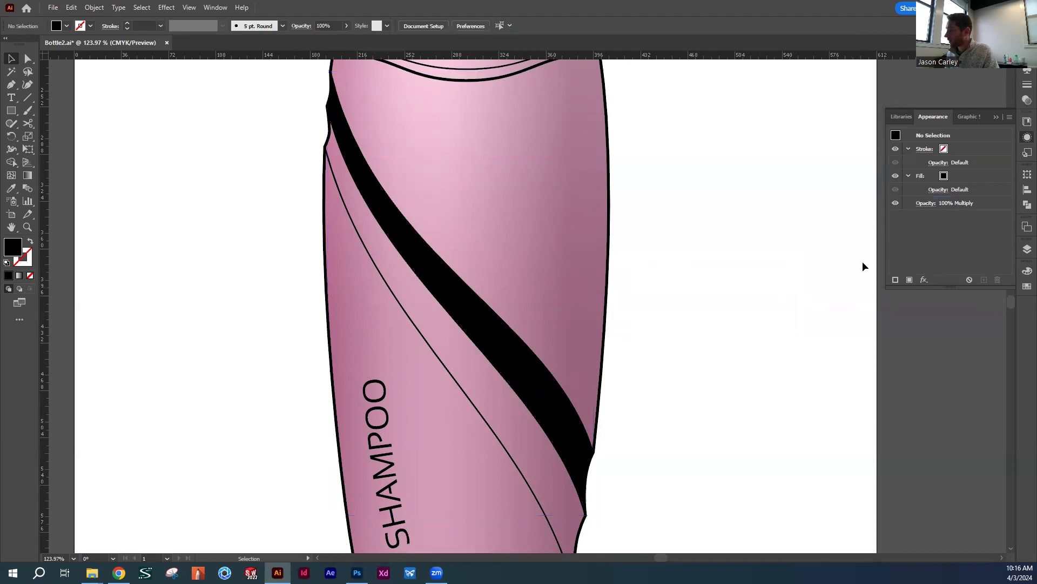
click(435, 273)
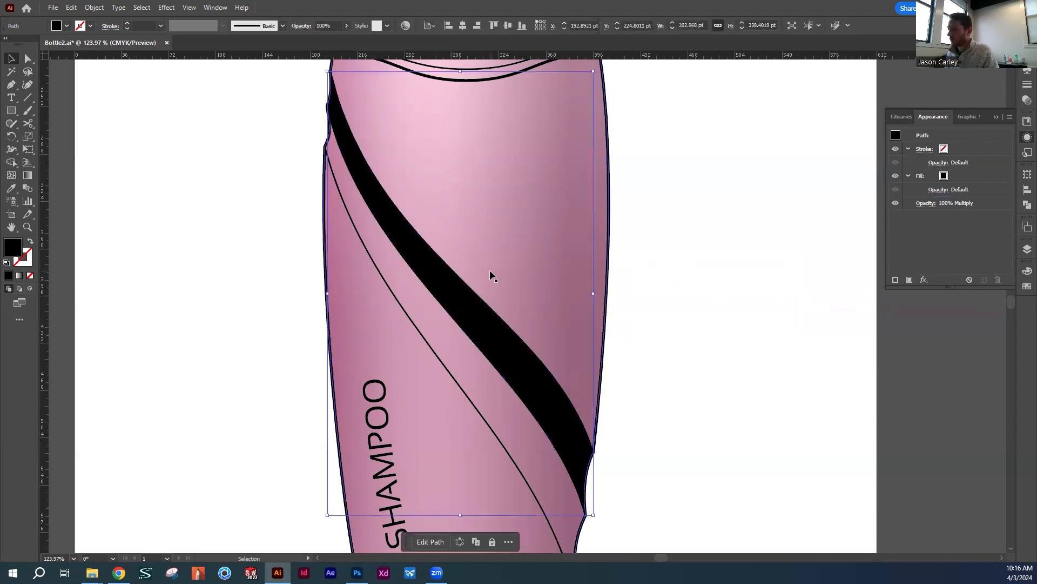
click(166, 7)
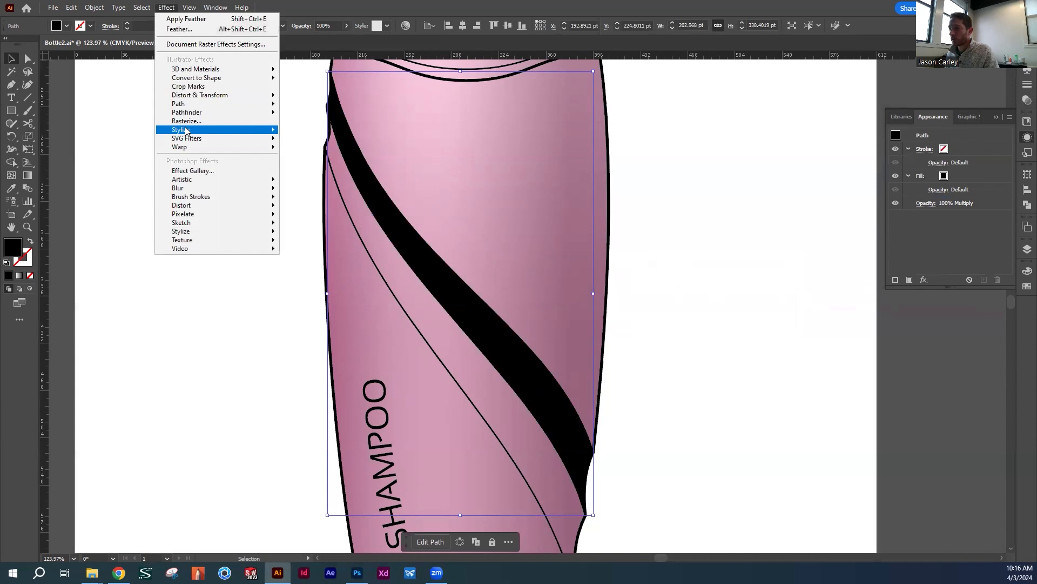
mouse_move(185, 130)
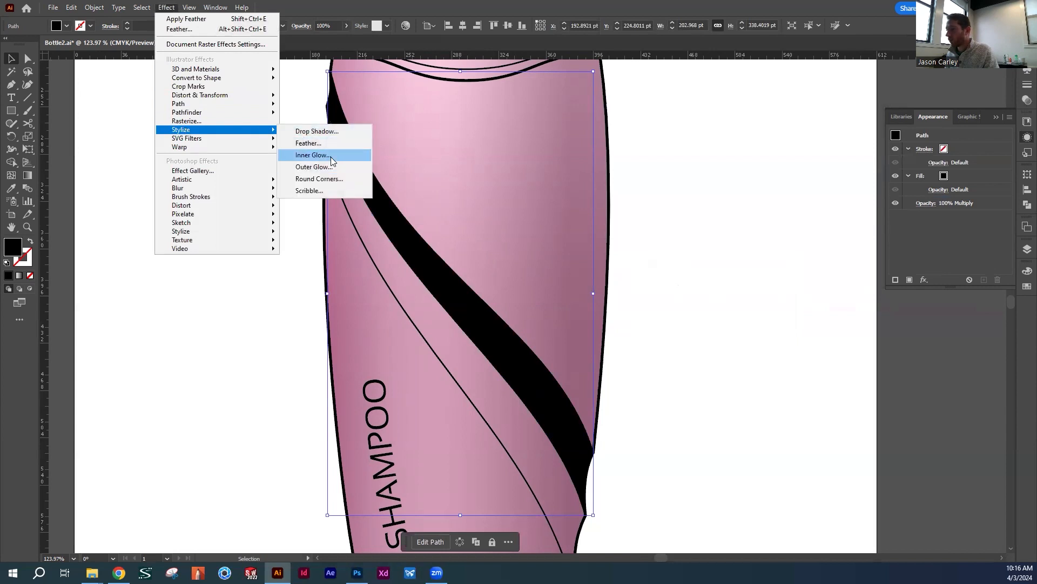
click(331, 156)
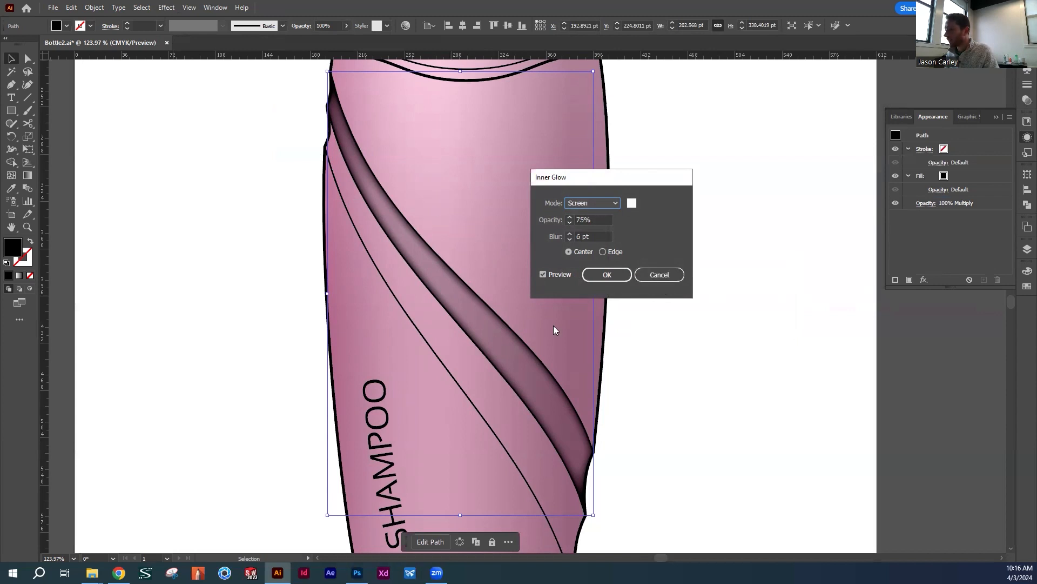
click(659, 272)
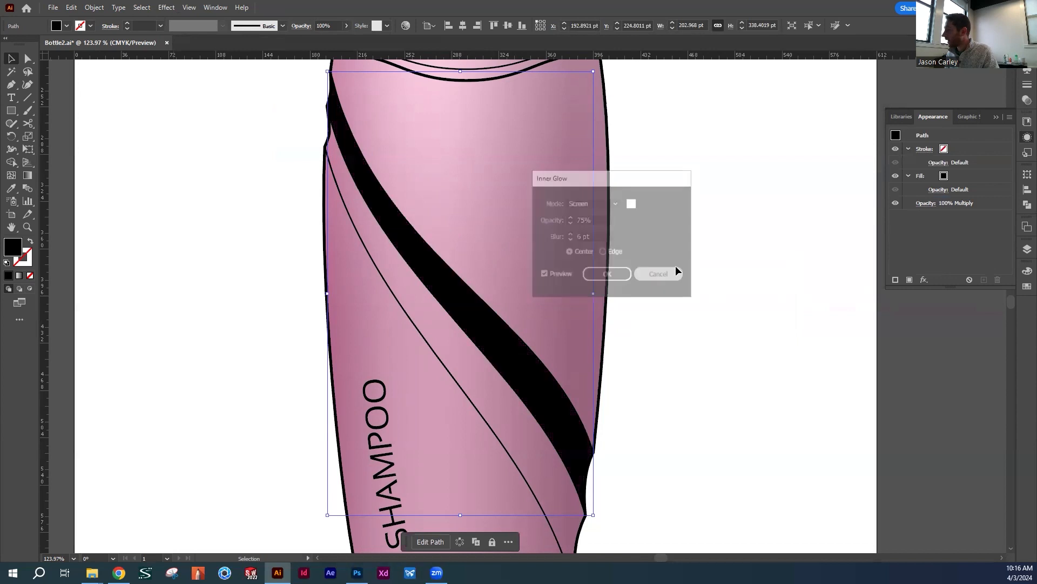
Change the black band's blending mode from Multiply to Normal
click(1027, 101)
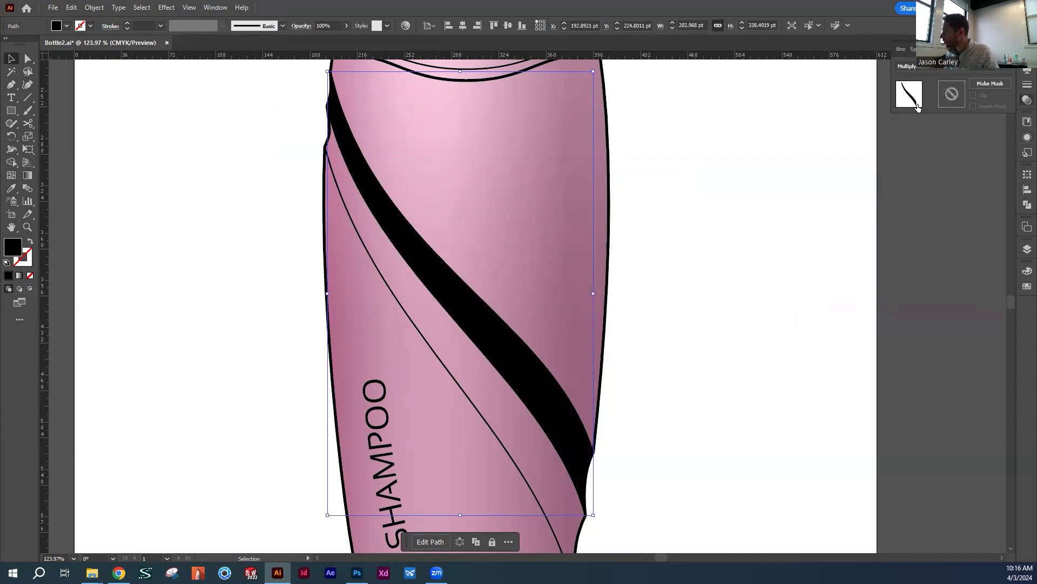
click(932, 70)
click(938, 76)
click(760, 204)
click(490, 331)
Add an Inner Glow effect in Screen mode to the black band
click(190, 7)
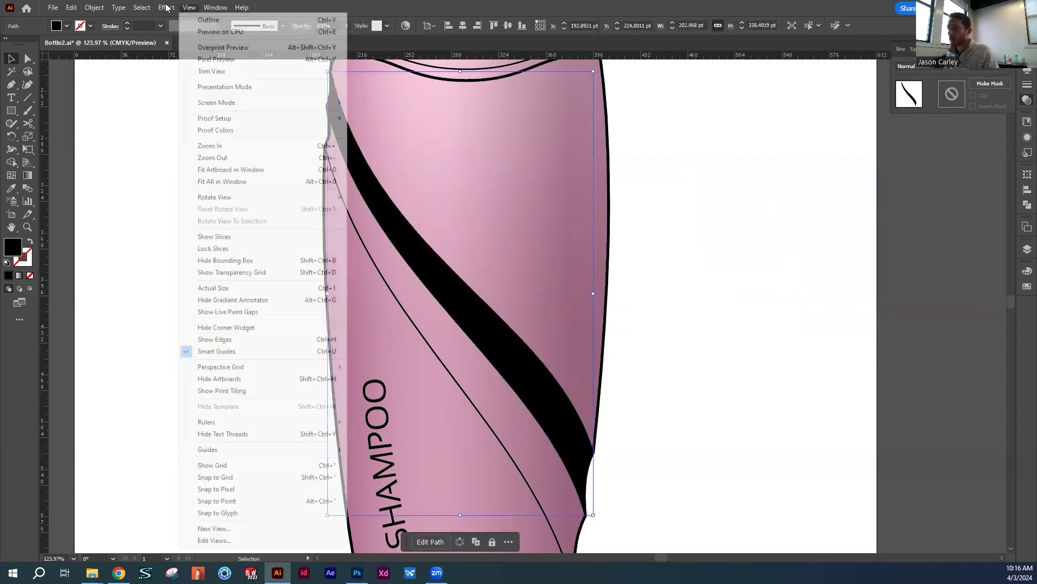
mouse_move(166, 7)
mouse_move(186, 129)
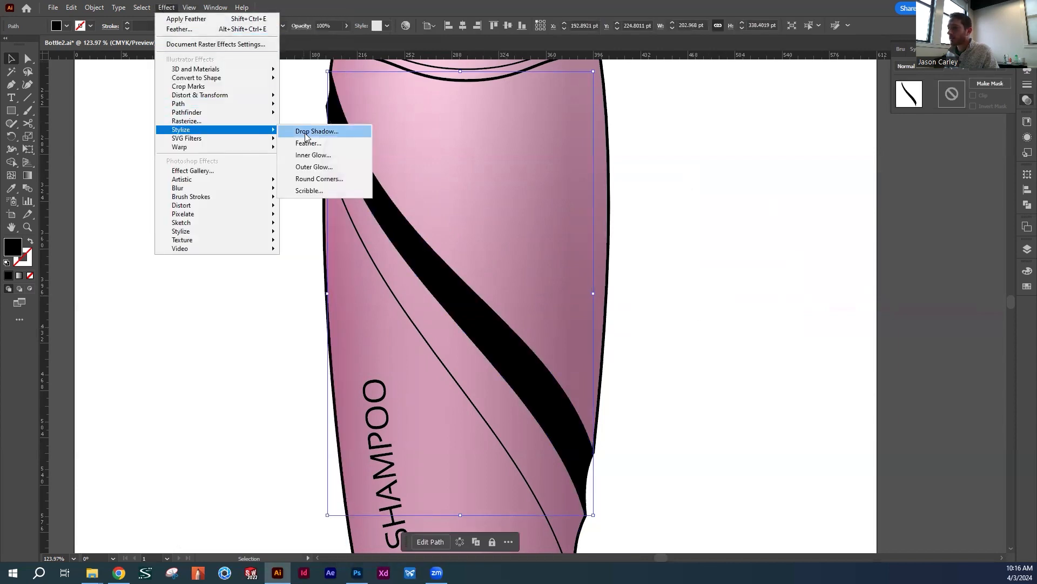
click(327, 156)
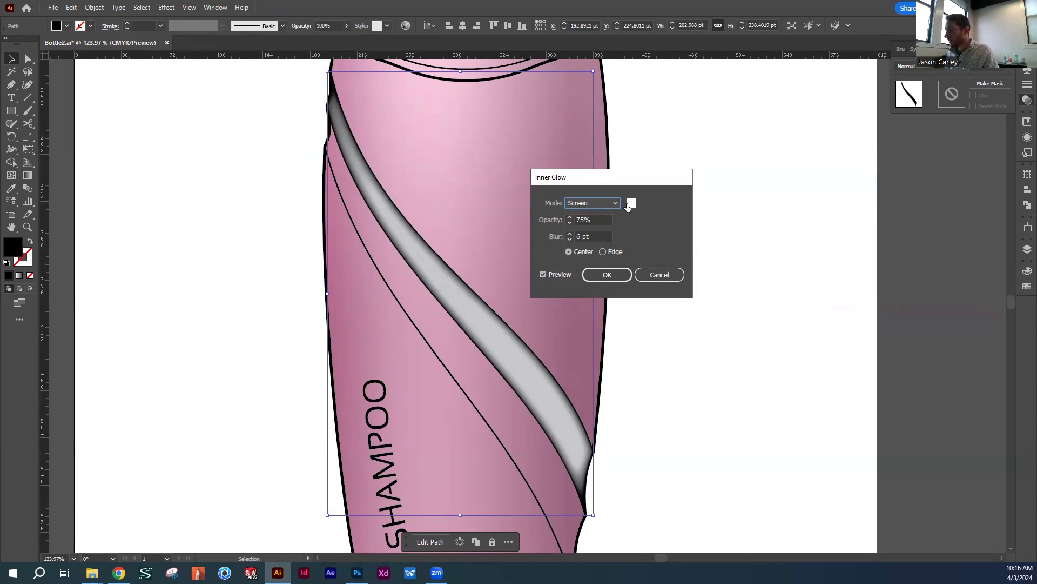
Set the Inner Glow blur to 7 pt and apply the effect to the black band
click(569, 233)
click(569, 233)
click(570, 239)
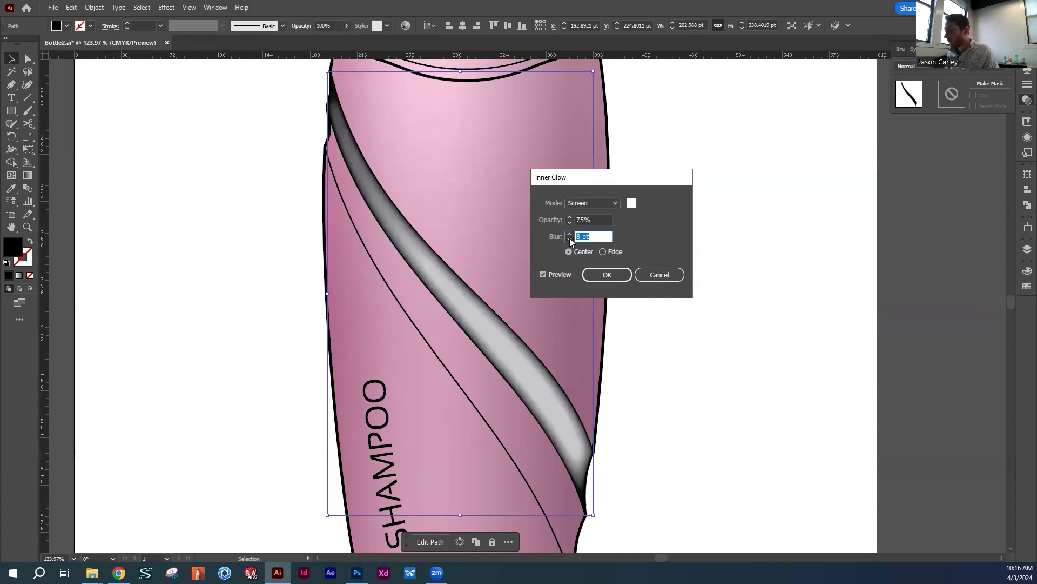
click(569, 234)
click(569, 239)
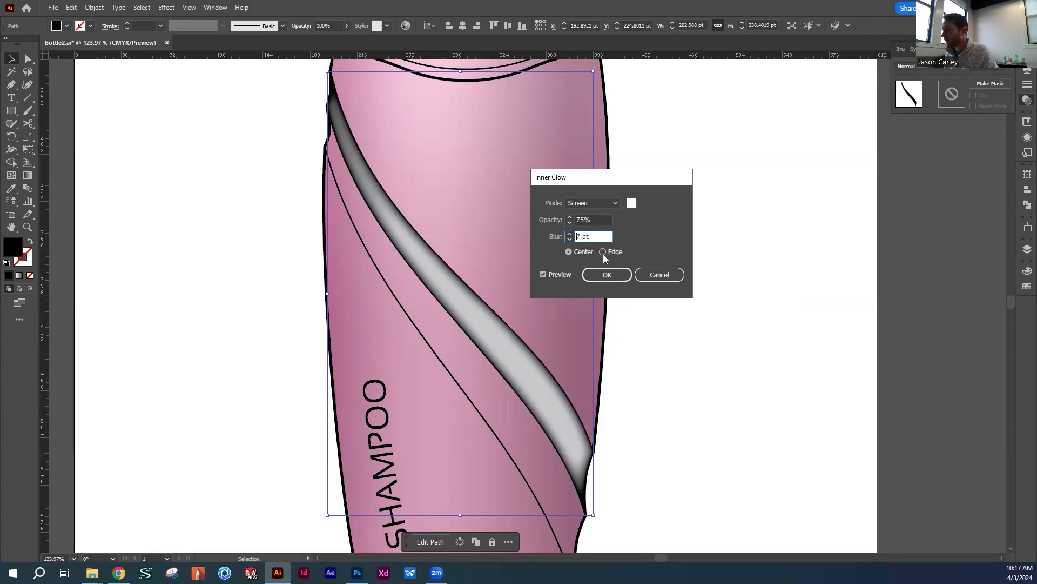
click(610, 274)
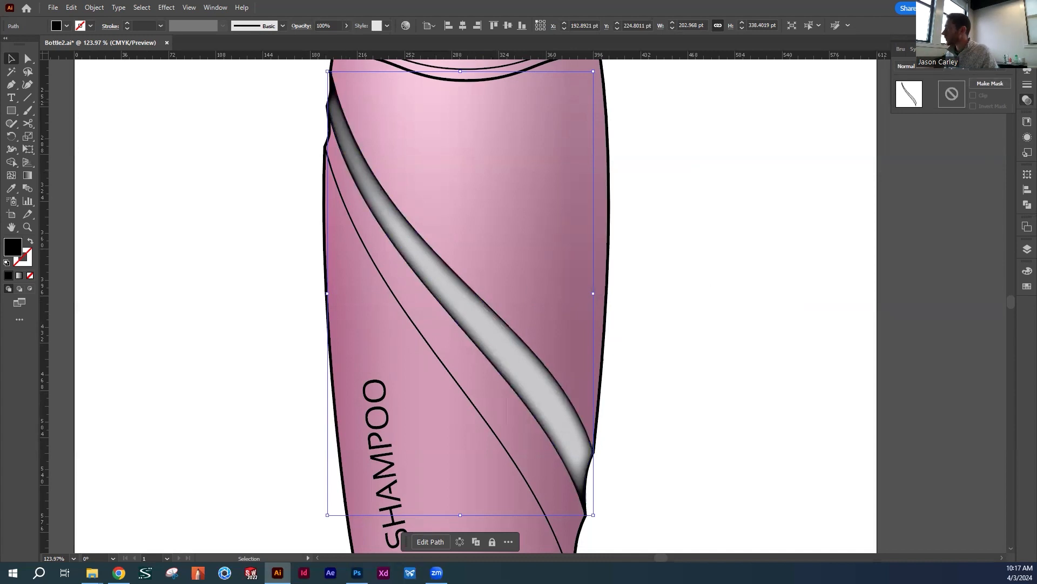
Change the glowing band's blending mode from Normal to Multiply
click(1001, 49)
click(1024, 102)
click(1023, 105)
click(1022, 105)
click(222, 8)
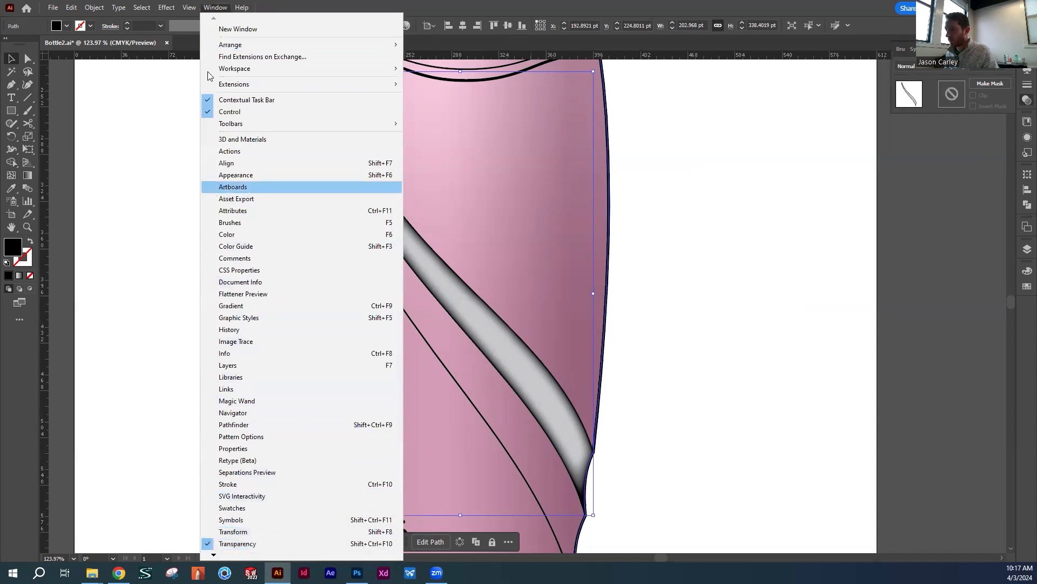
click(211, 6)
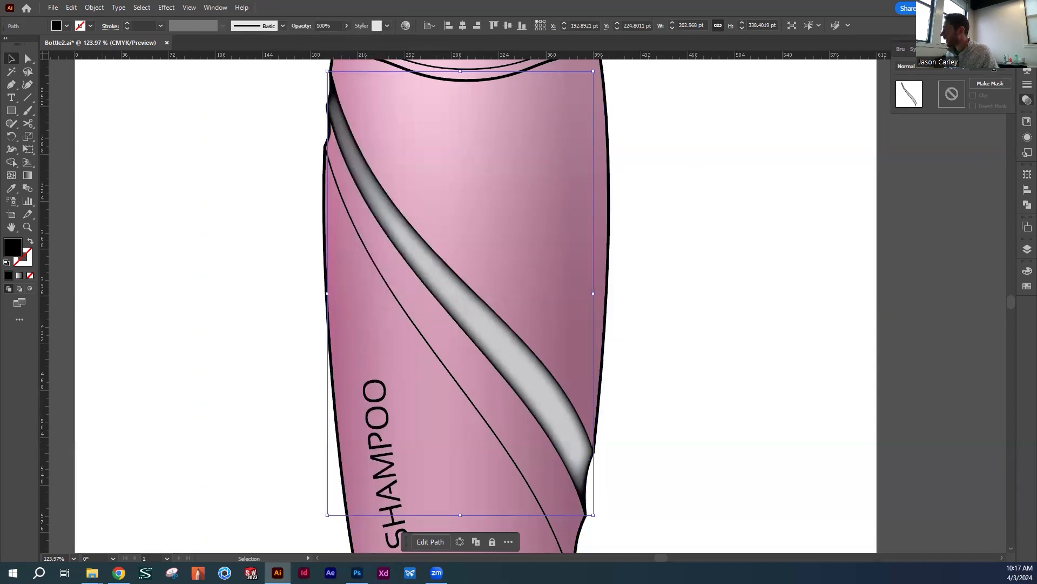
click(938, 67)
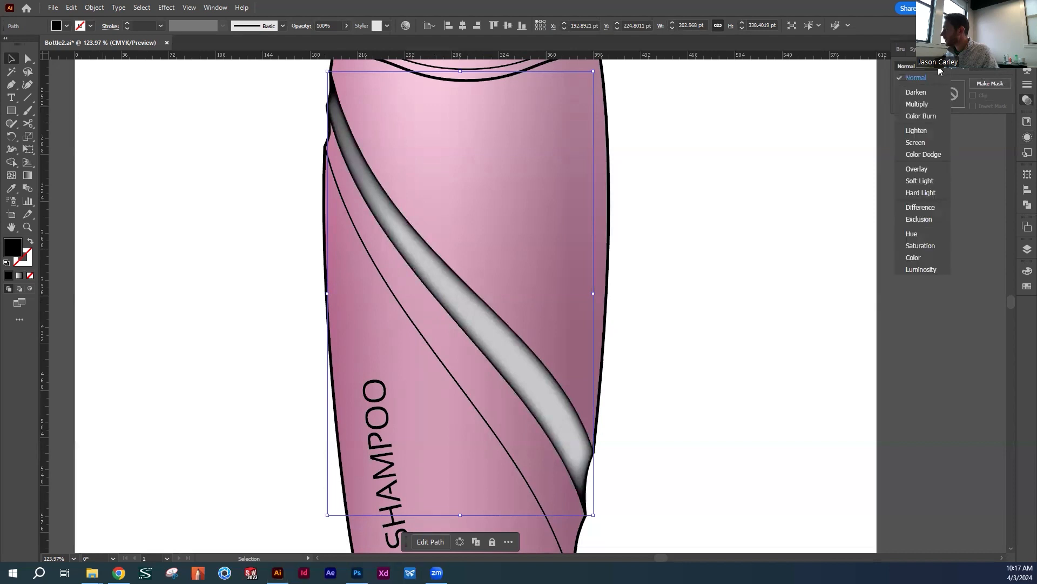
click(923, 105)
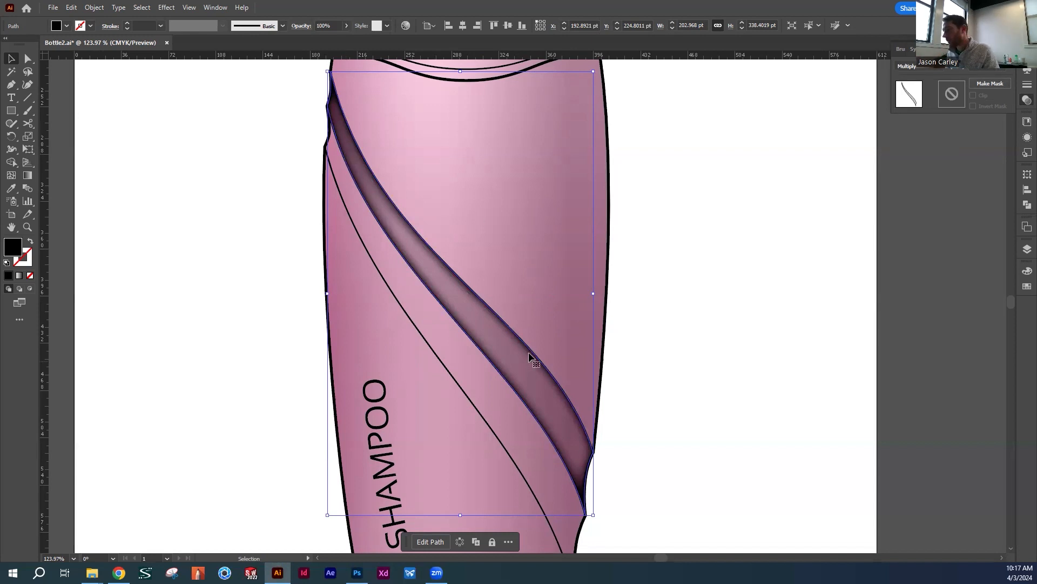
Reduce the shaded band's opacity to about 83% and deselect it
click(713, 343)
key(space)
drag(673, 306, 678, 324)
click(504, 339)
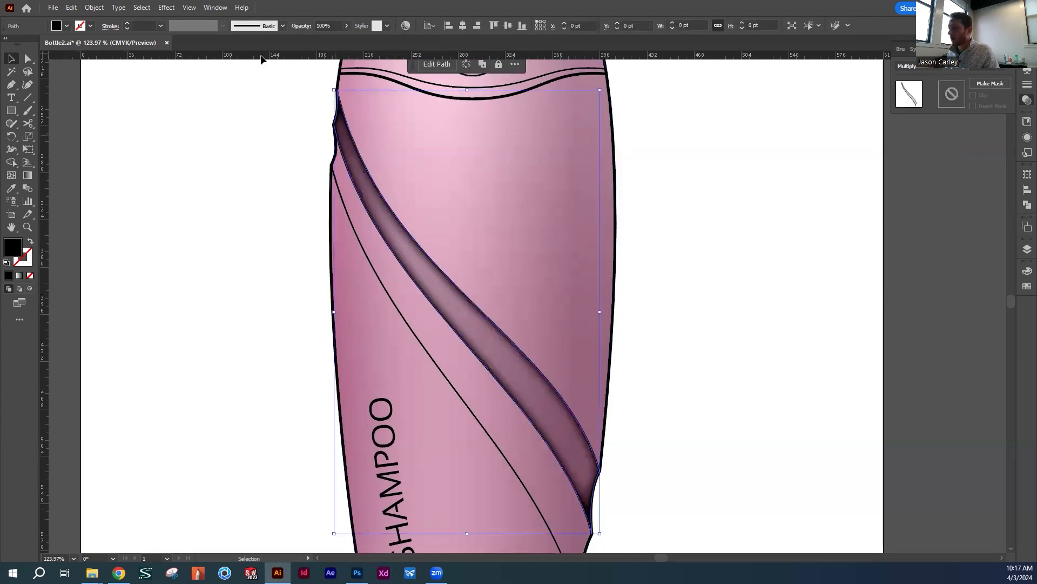
click(347, 26)
mouse_move(344, 39)
mouse_down()
mouse_move(325, 38)
mouse_move(337, 38)
mouse_up()
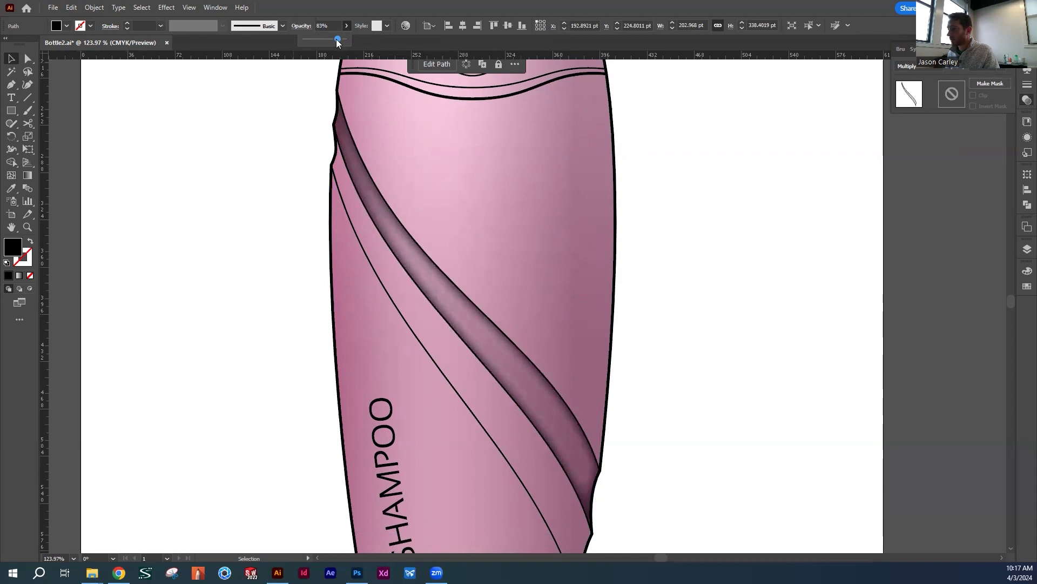
click(646, 203)
Move the shaded band aside to the right to expose the curve lines beneath it
drag(400, 272, 459, 236)
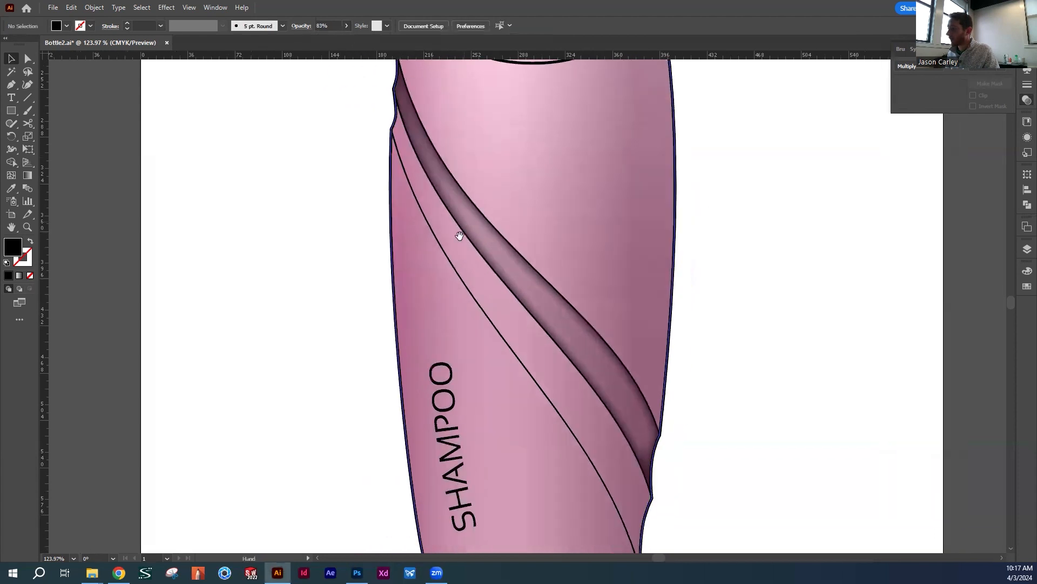
click(465, 251)
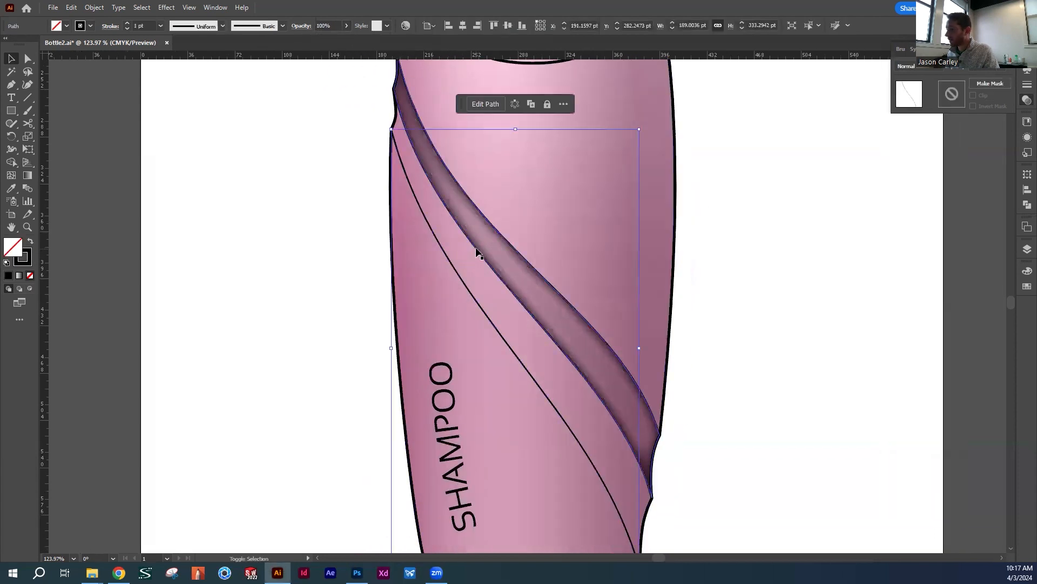
drag(479, 249, 589, 252)
click(727, 241)
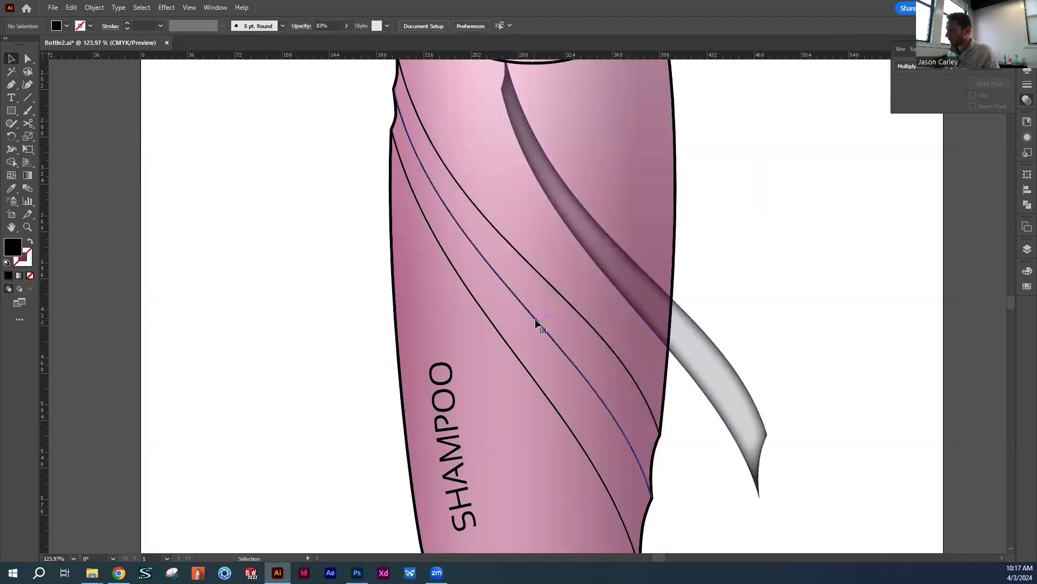
Duplicate the bottle outline with the middle and lower diagonal curves onto the empty area left of the artboard
click(498, 335)
shift+click(497, 333)
shift+click(396, 122)
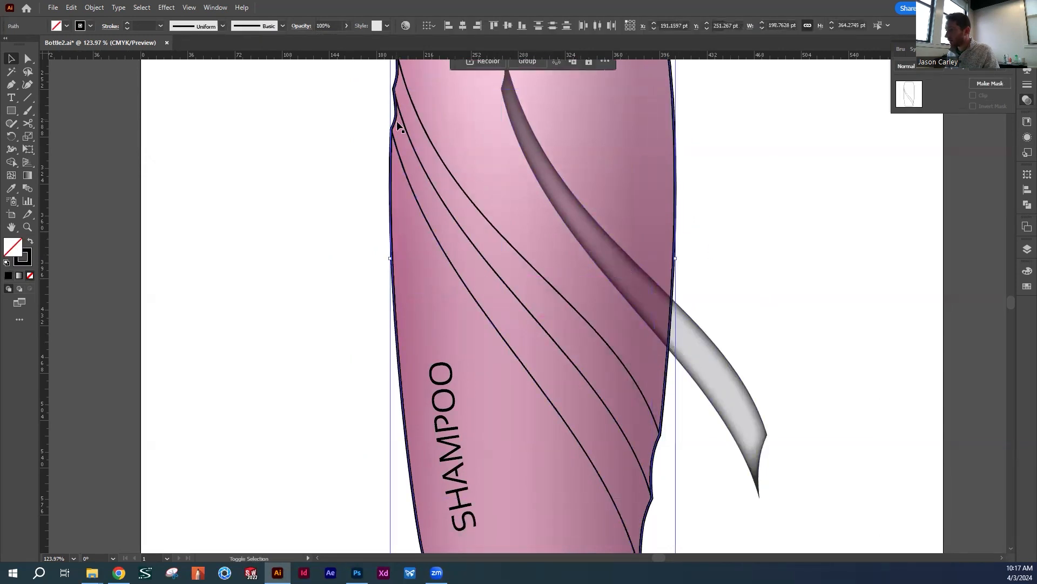
drag(424, 219, 124, 221)
drag(346, 234, 784, 311)
drag(608, 313, 284, 316)
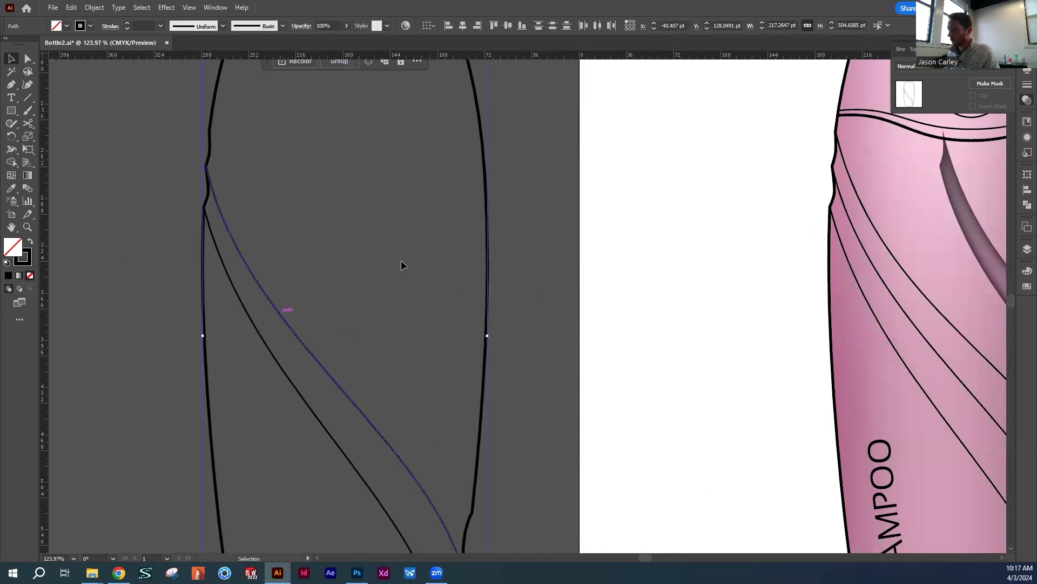
Cut the copied bottle outline with the Scissors tool where both ends of the upper diagonal curve meet it
click(260, 166)
click(213, 154)
key(c)
click(207, 166)
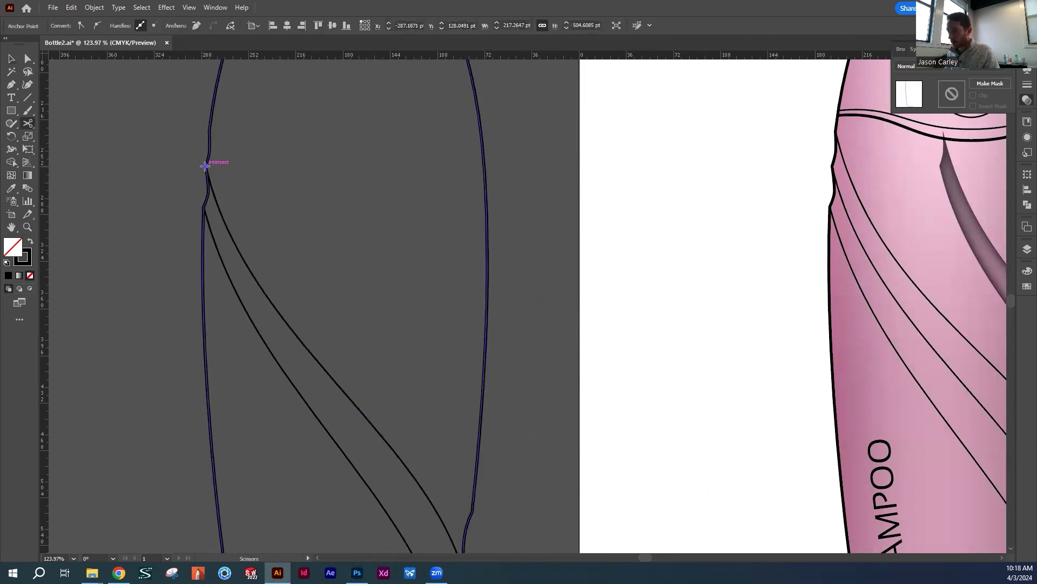
key(v)
click(262, 195)
scroll(406, 297, down, 5)
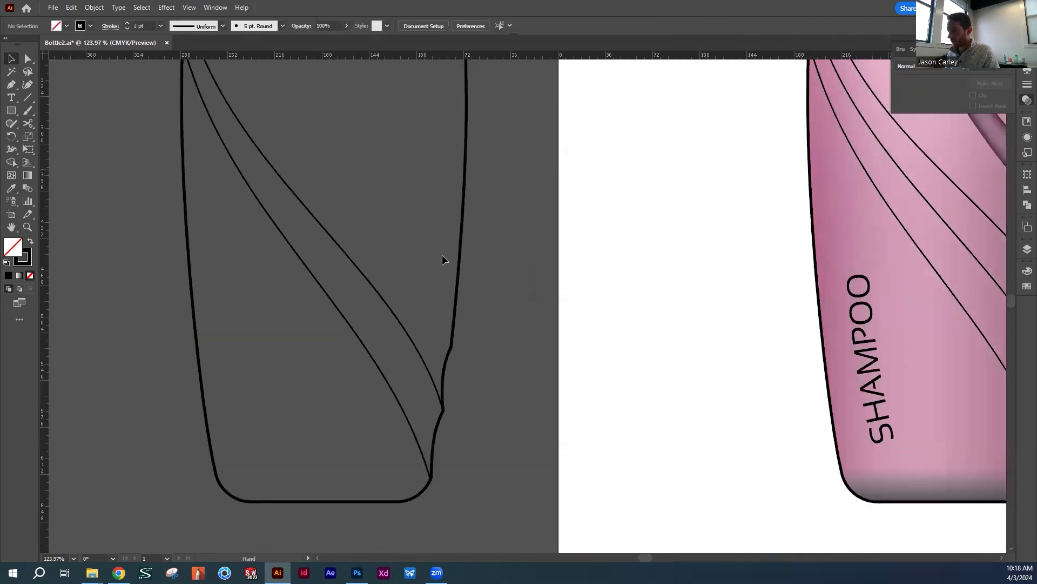
click(442, 400)
key(c)
click(442, 406)
key(v)
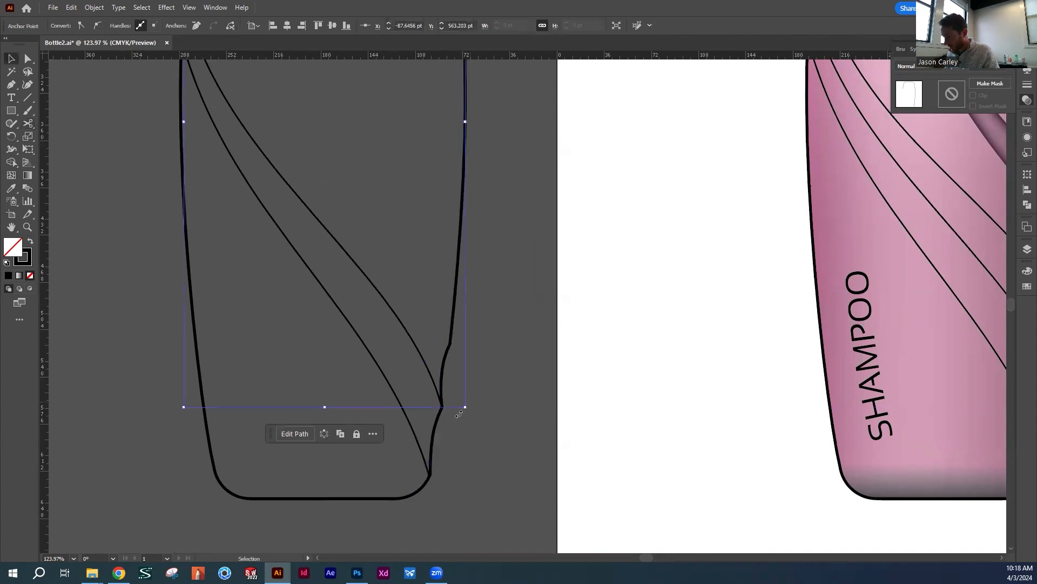
Cut the copied bottle outline with the Scissors tool where both ends of the lower diagonal curve meet it
click(429, 478)
key(c)
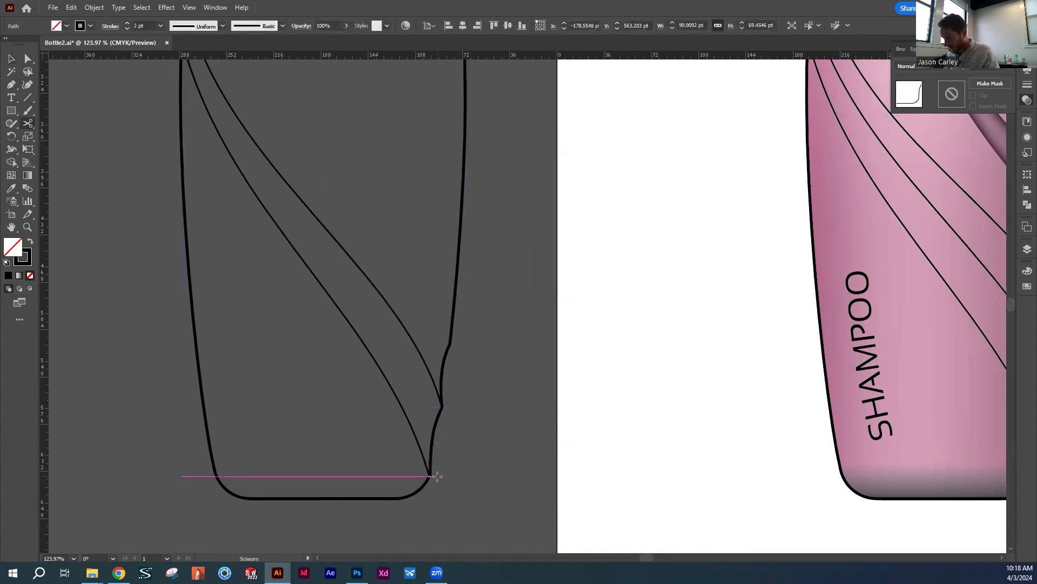
click(430, 474)
key(v)
click(316, 300)
drag(317, 299, 433, 422)
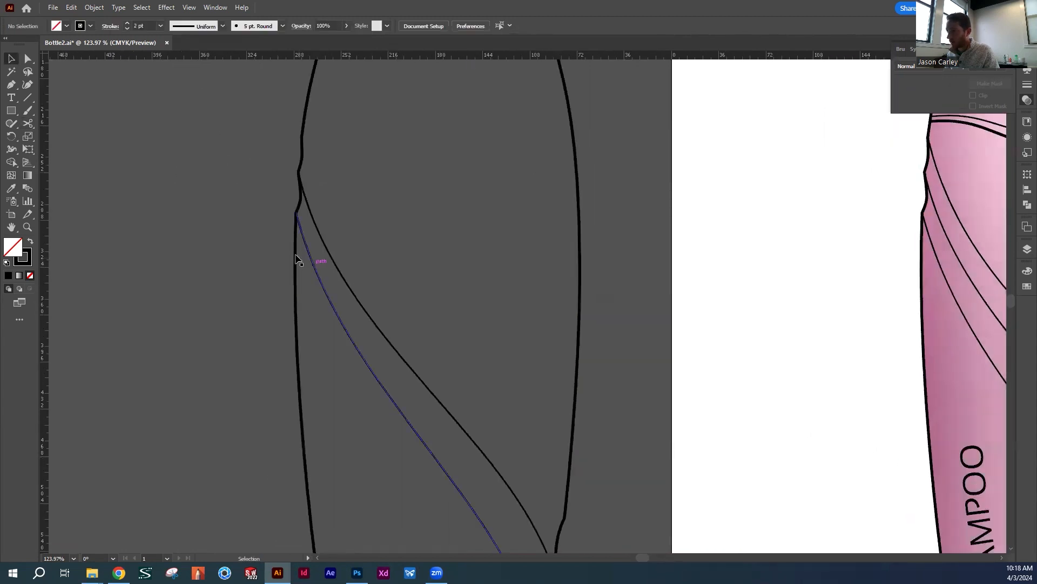
click(298, 259)
key(c)
click(298, 214)
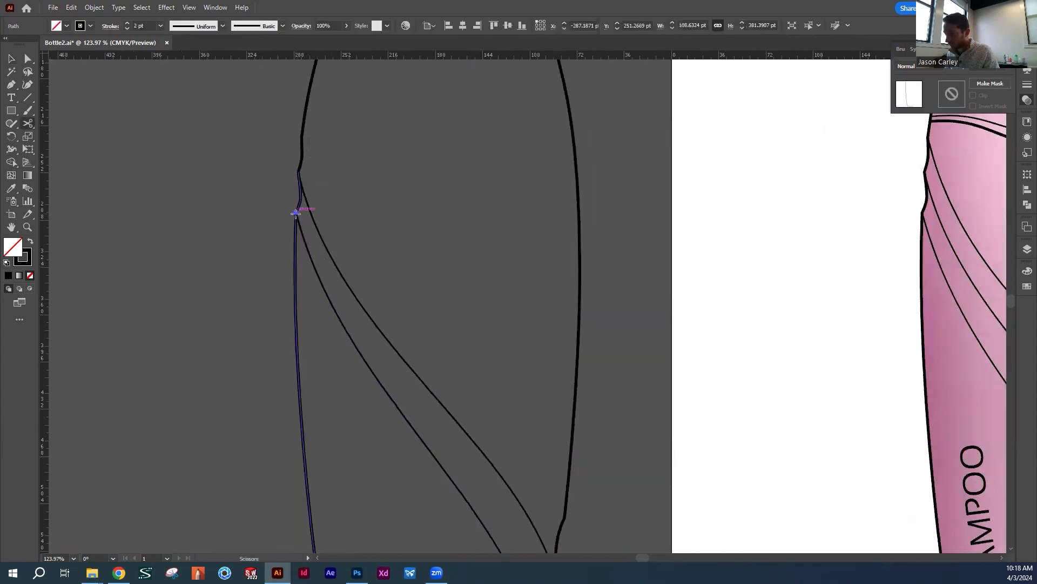
Delete the leftover outline pieces so only the second band's two curves and short end segments remain
key(v)
click(297, 249)
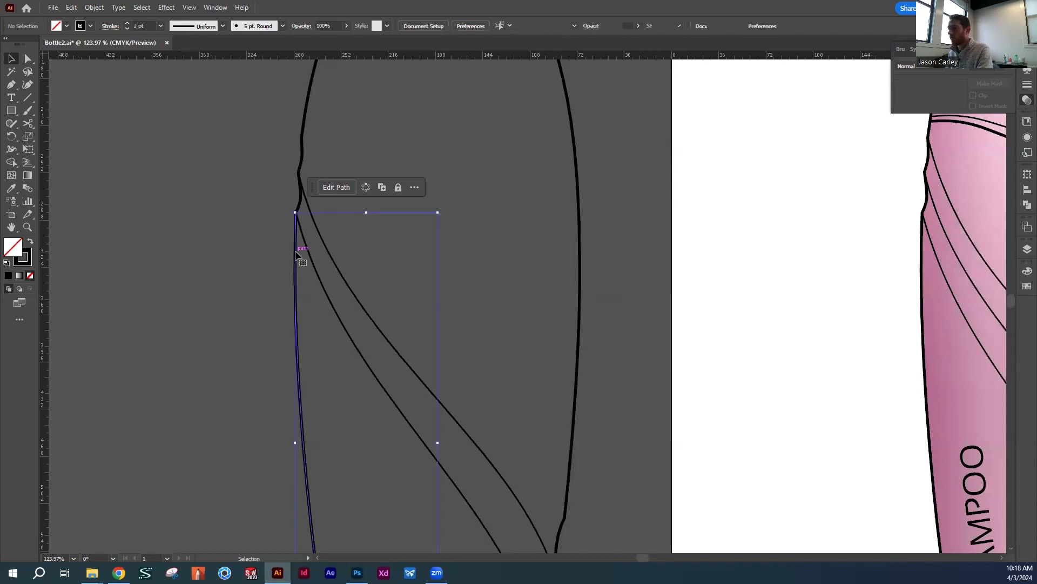
key(Delete)
scroll(583, 400, down, 3)
scroll(573, 443, down, 4)
click(519, 501)
key(Delete)
click(577, 294)
key(Delete)
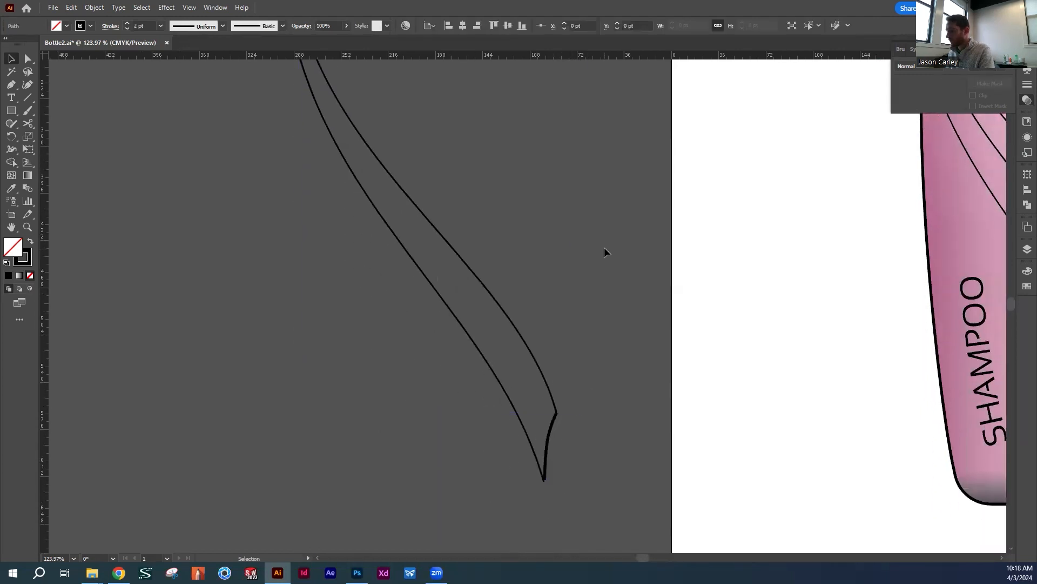
Join the overlapping anchor points at both corners of the second band's upper end
scroll(375, 277, up, 10)
scroll(375, 277, left, 2)
drag(505, 287, 433, 165)
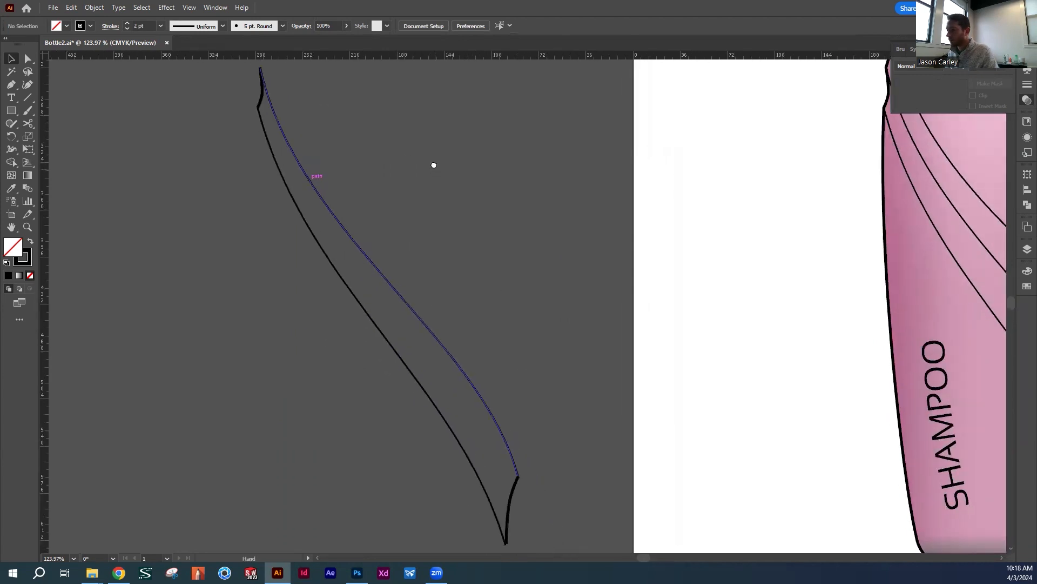
drag(359, 125, 405, 208)
key(a)
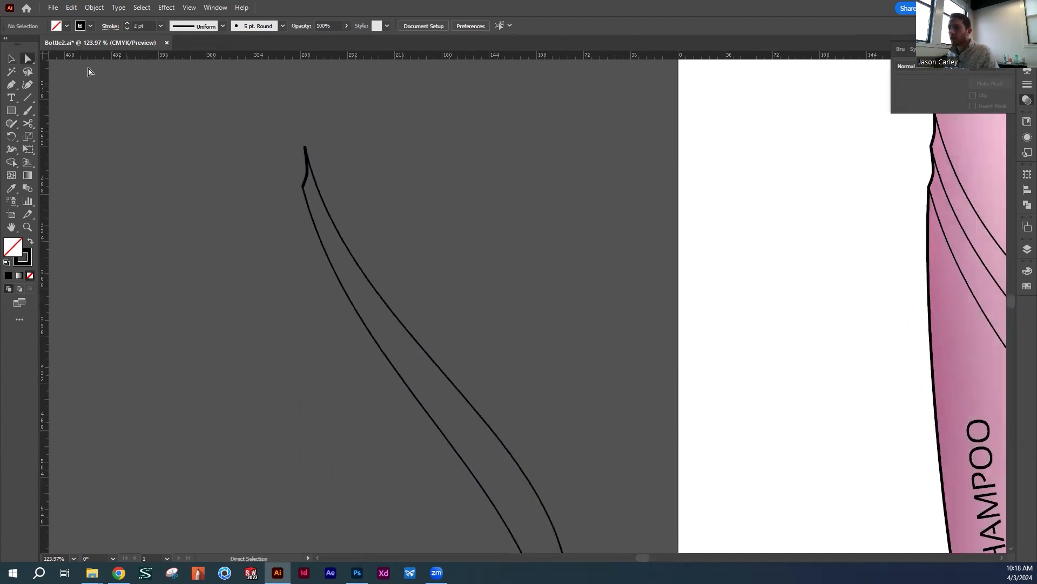
drag(314, 157, 315, 156)
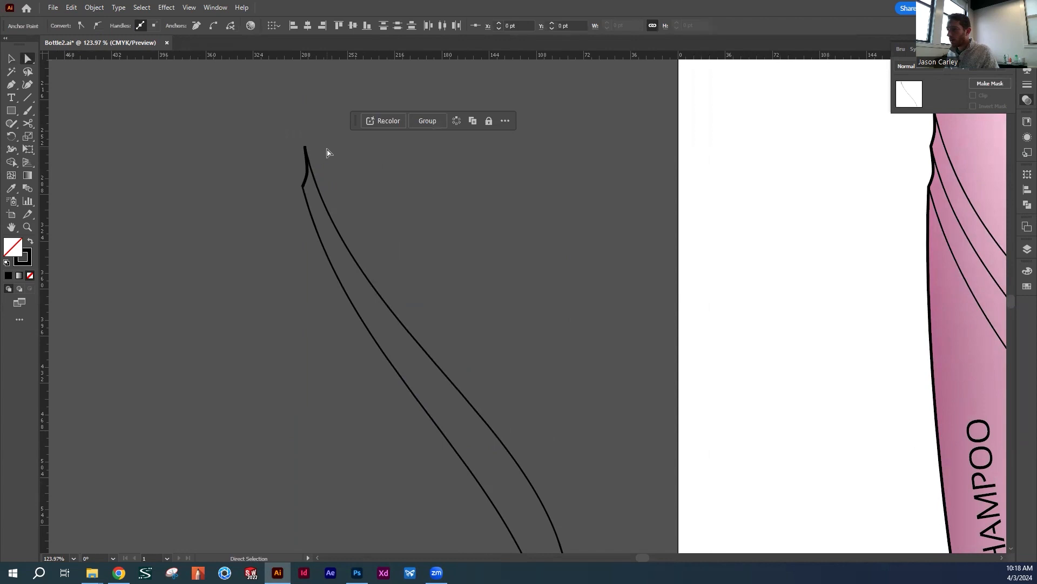
click(293, 177)
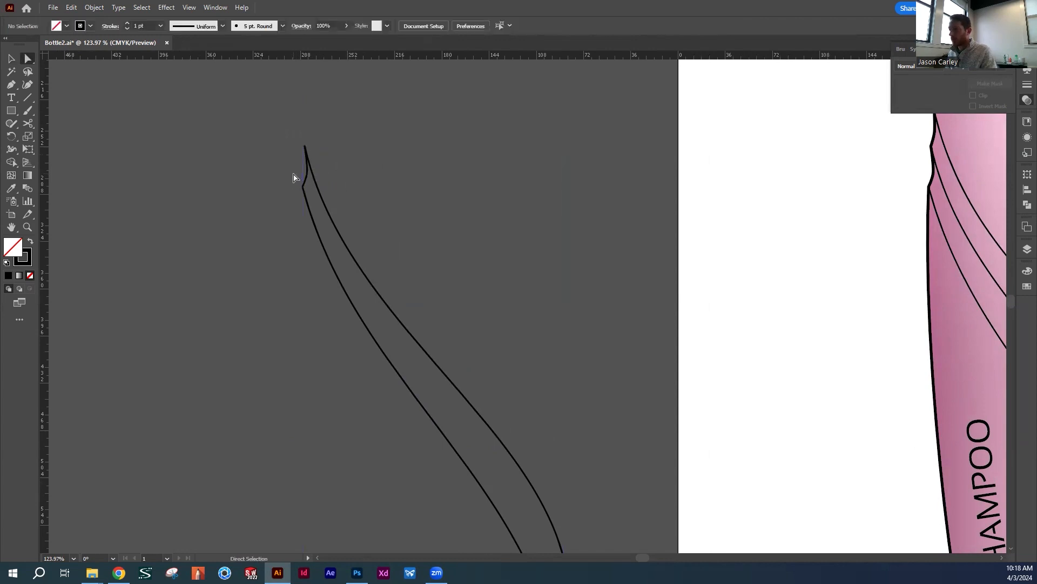
drag(309, 197, 313, 200)
key(ctrl+j)
click(437, 226)
Join the overlapping anchor points at both corners of the second band's lower end
key(space)
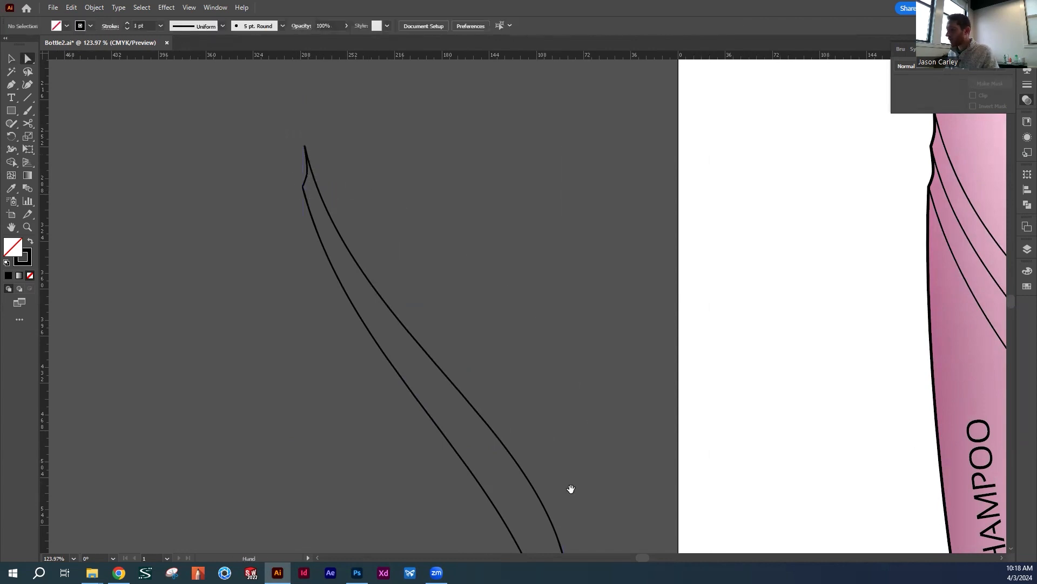
drag(571, 488, 502, 210)
drag(537, 332, 503, 279)
key(ctrl+j)
drag(496, 347, 464, 318)
click(544, 254)
drag(506, 172, 536, 312)
Swap the second band's fill and stroke to give it a solid black fill without a stroke
key(v)
drag(494, 233, 399, 286)
drag(408, 145, 426, 270)
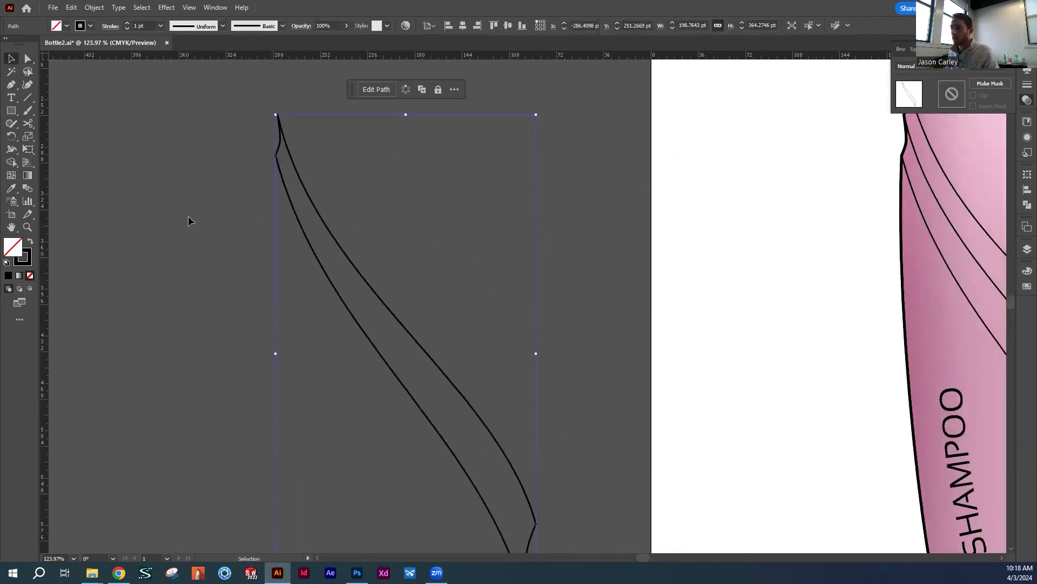
click(30, 244)
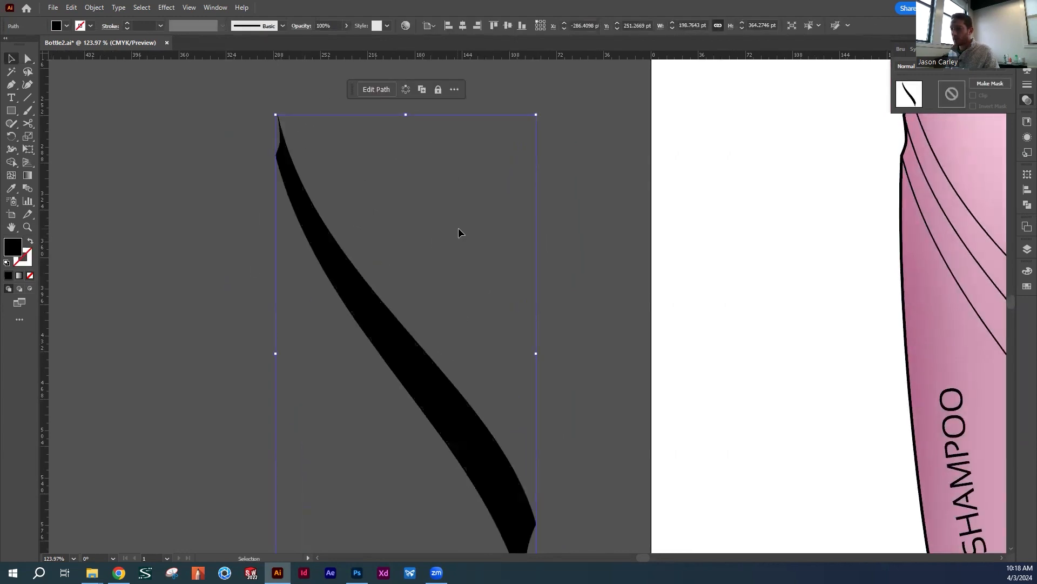
click(134, 202)
double_click(348, 299)
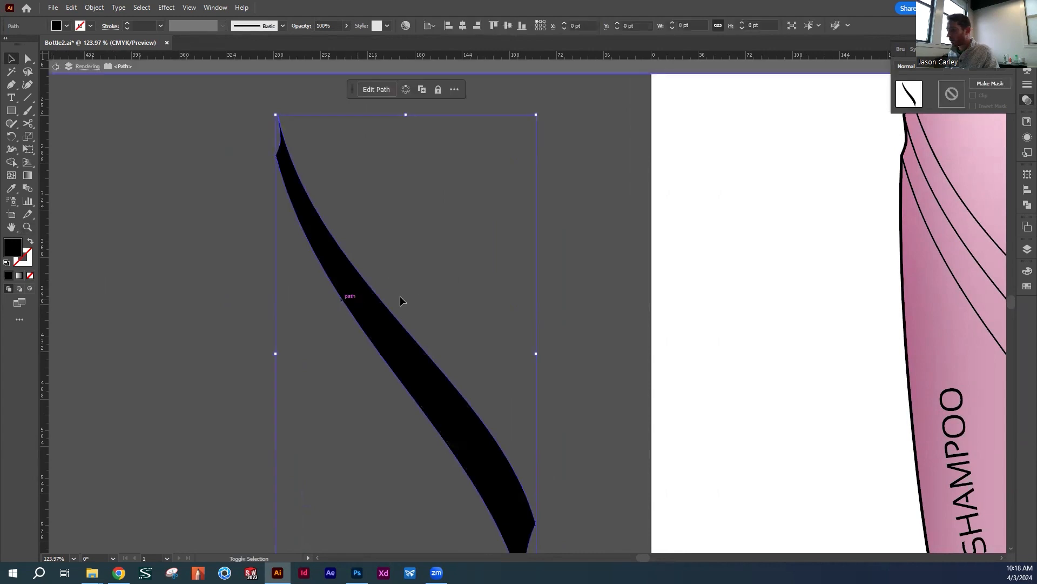
double_click(426, 274)
Move the black band onto the bottle between the middle and lower curves and return the shaded band to its place
drag(364, 299, 761, 319)
drag(766, 296, 271, 260)
drag(247, 326, 472, 338)
drag(627, 326, 519, 313)
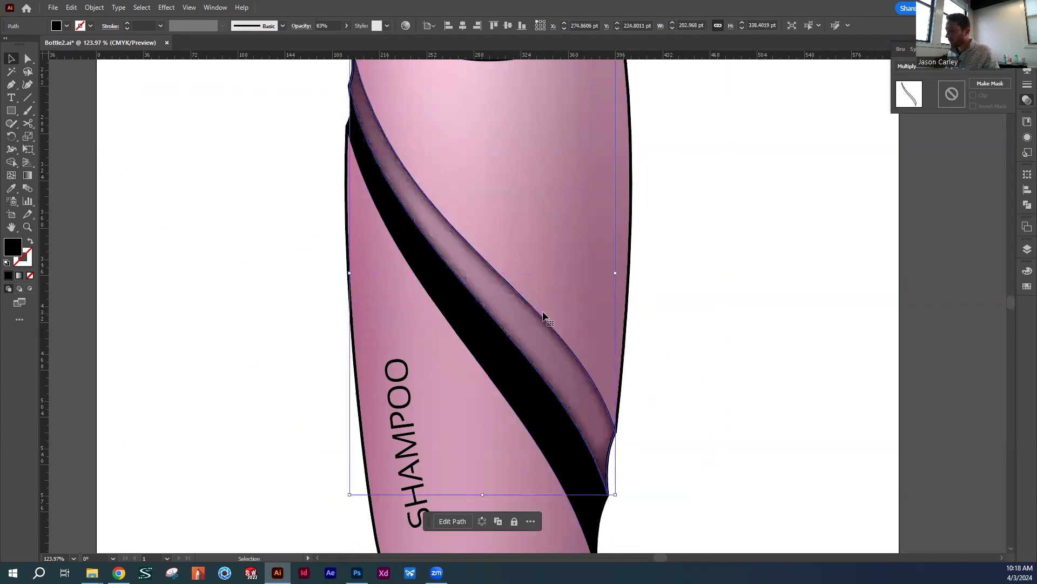
Apply the same Inner Glow effect to the second black band on the bottle
click(711, 297)
drag(711, 297, 596, 312)
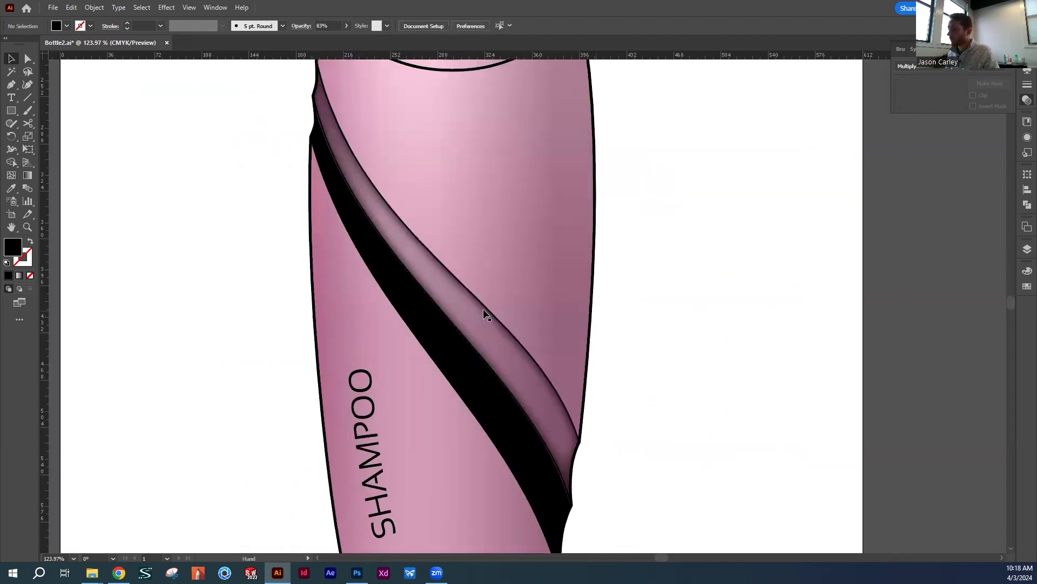
click(447, 354)
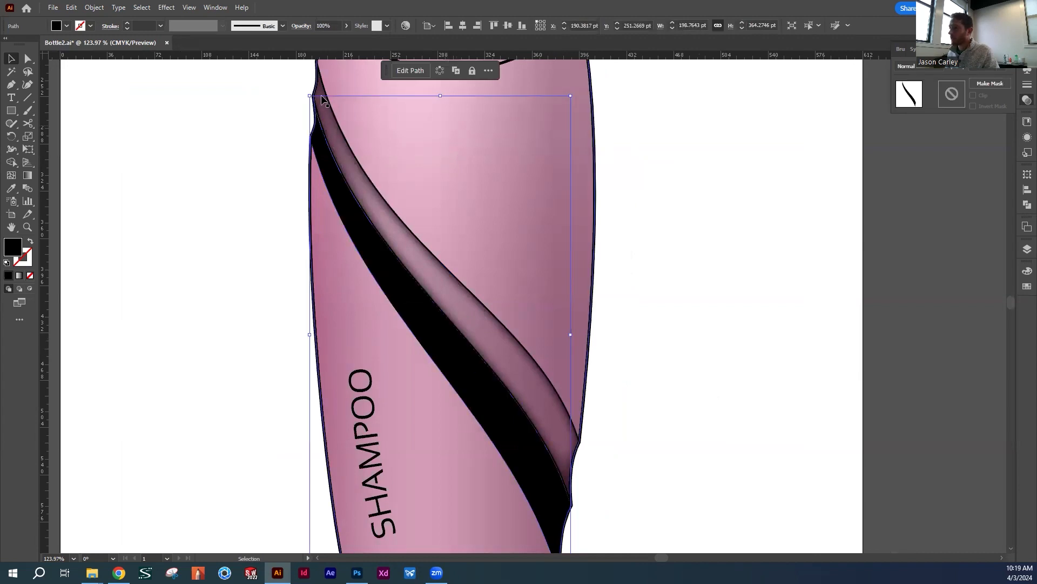
click(168, 7)
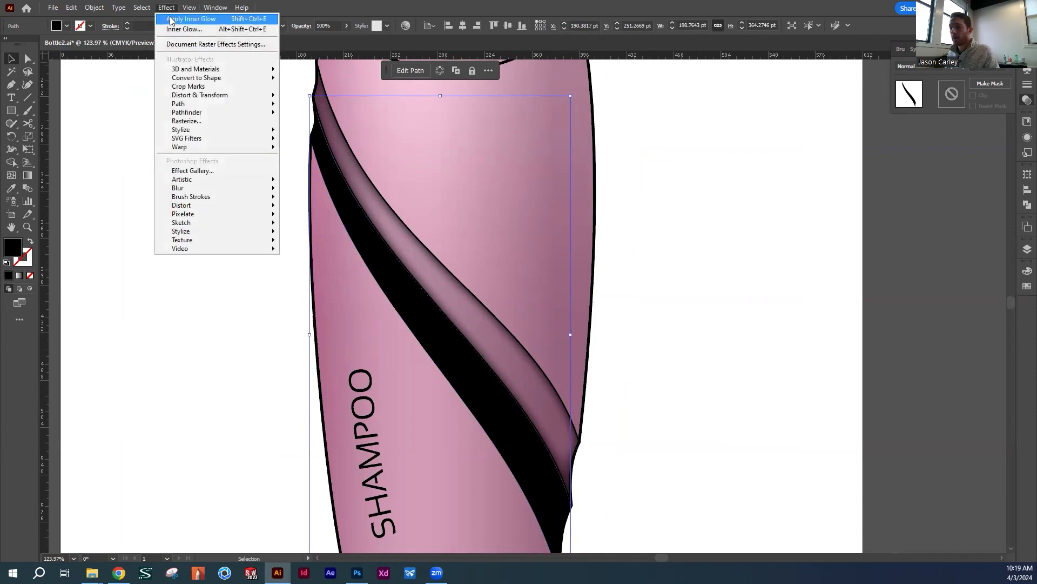
click(212, 20)
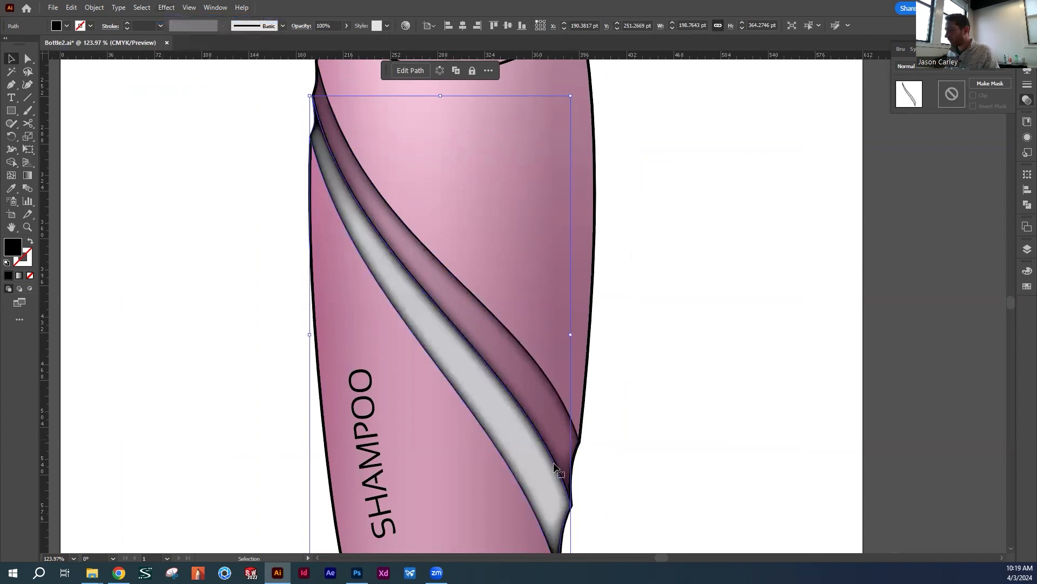
Set the second shaded band's blending mode to Multiply
click(633, 368)
click(494, 413)
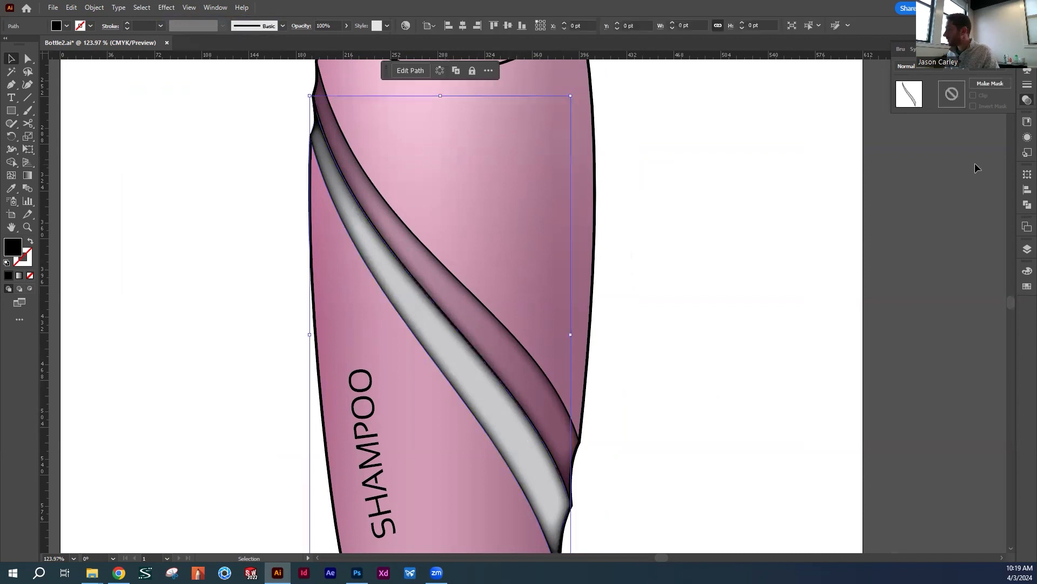
click(920, 67)
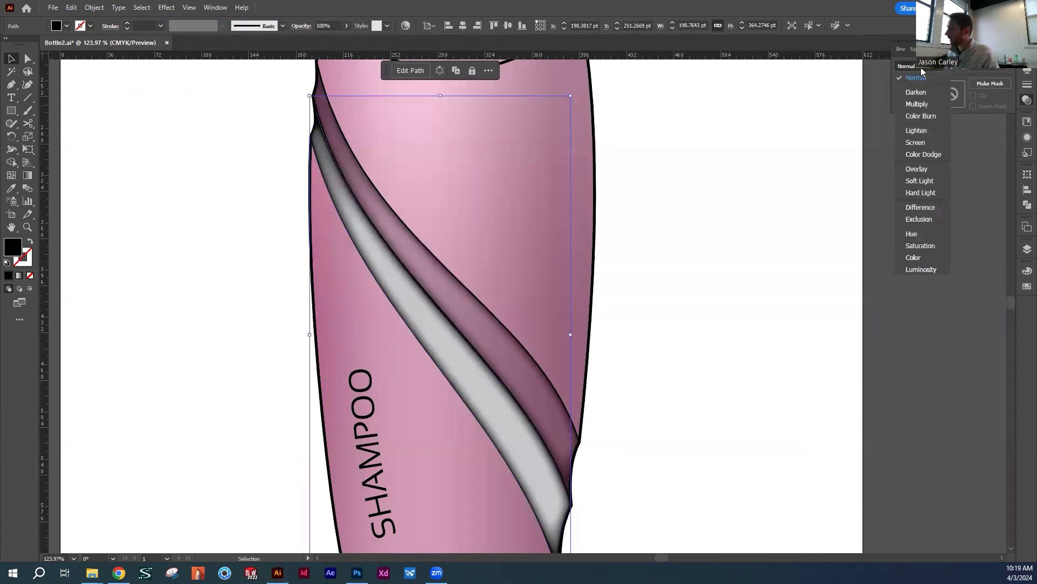
click(917, 104)
click(633, 260)
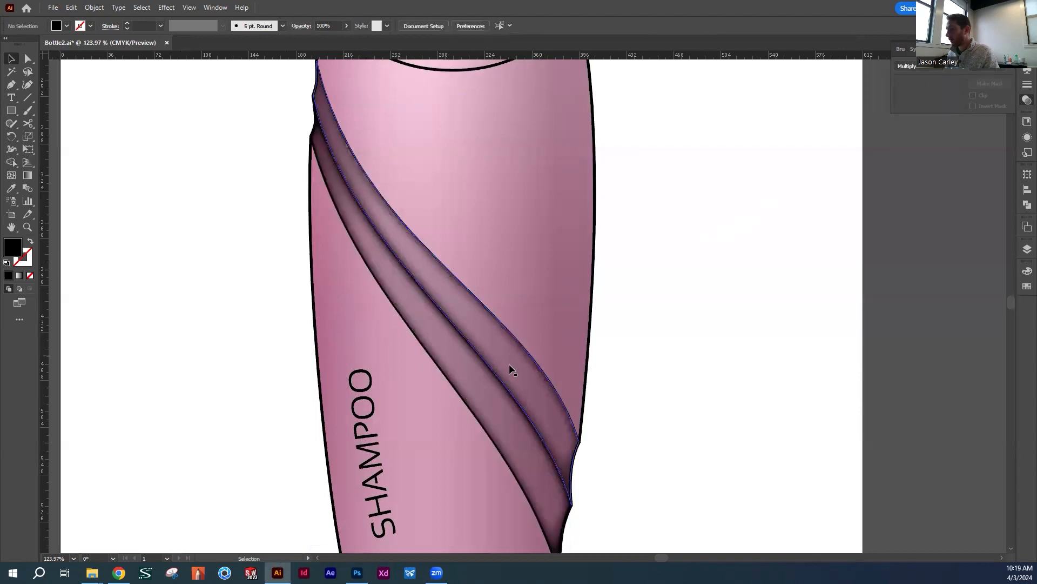
Move both shaded bands together off the bottle onto the empty area beside it
drag(676, 342, 604, 365)
drag(740, 227, 838, 140)
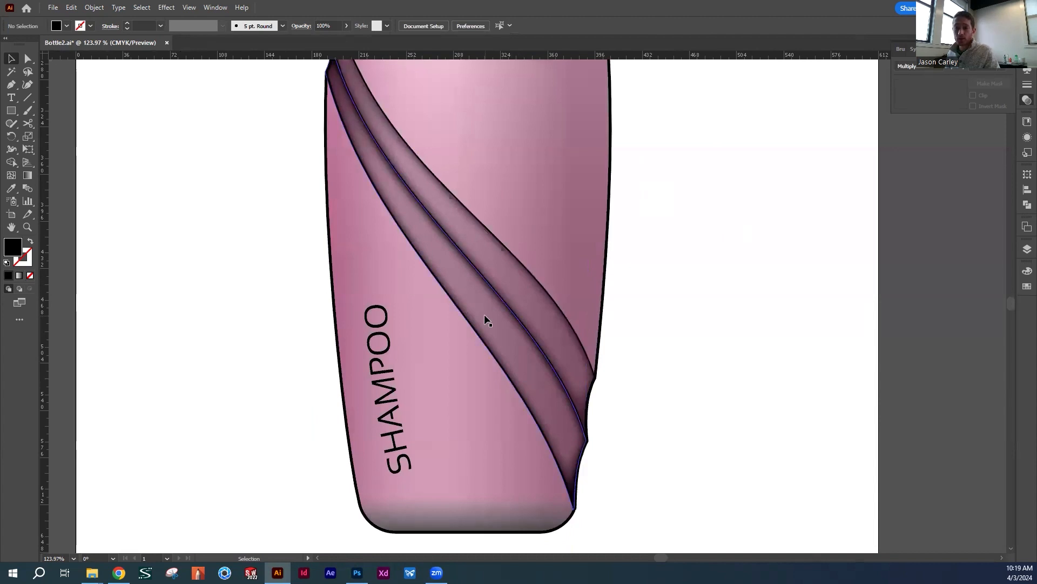
drag(641, 294, 528, 304)
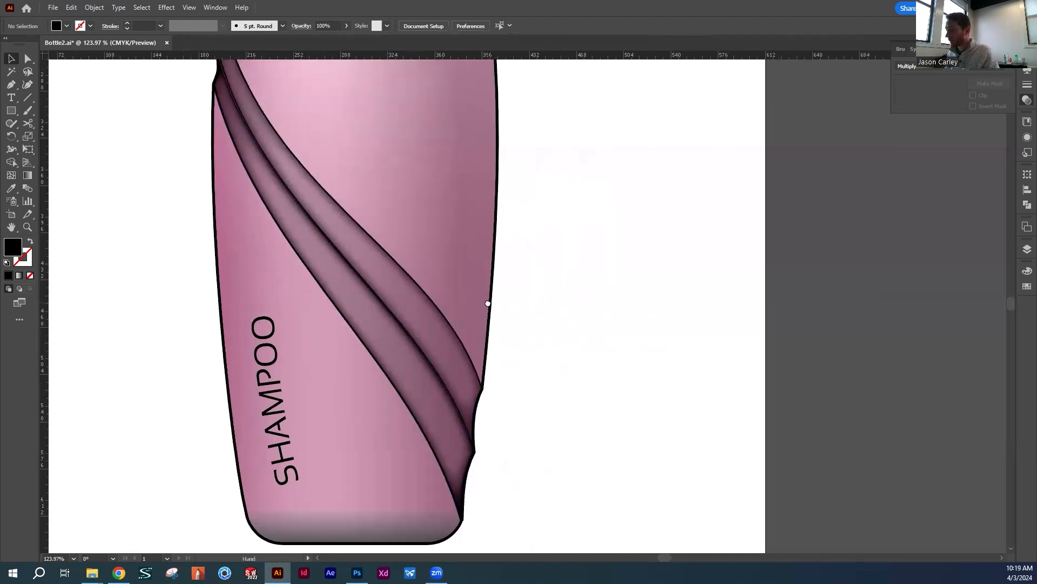
click(406, 296)
mouse_move(378, 282)
mouse_down()
mouse_move(746, 297)
mouse_move(718, 302)
mouse_up()
click(601, 367)
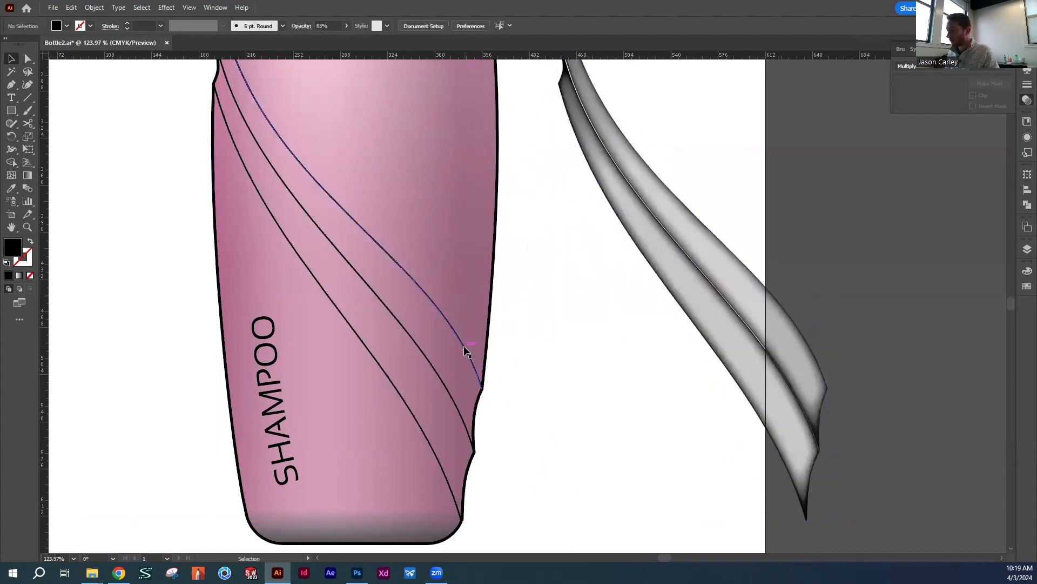
Delete the three diagonal black curves from the bottle body
click(466, 350)
key(Delete)
click(417, 345)
key(Delete)
click(377, 358)
key(Delete)
Move both shaded bands back into their place on the bottle
drag(589, 289, 744, 310)
drag(693, 238, 349, 239)
click(531, 232)
drag(537, 184, 601, 228)
key(z)
key(ctrl+0)
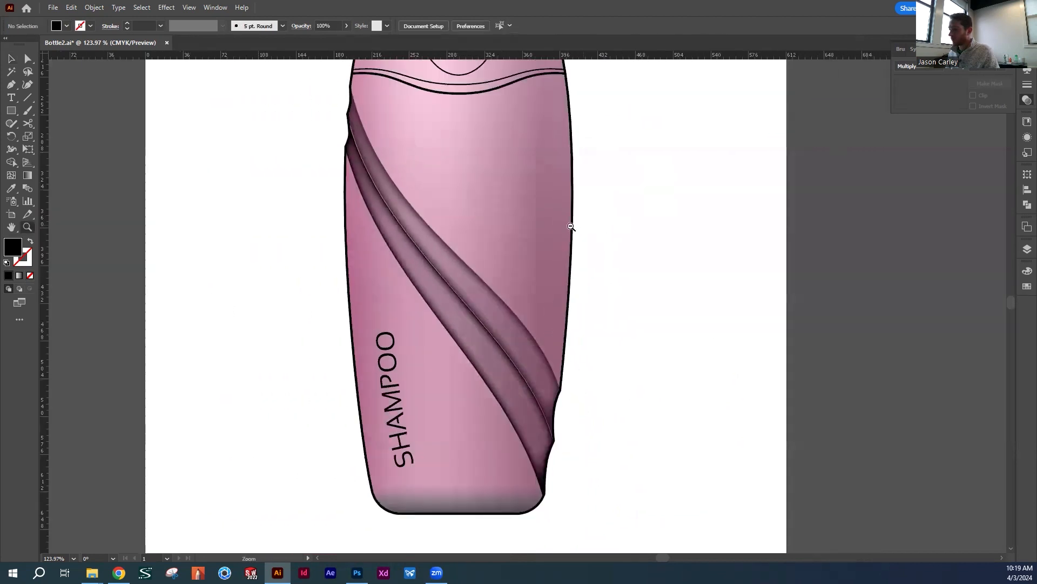
drag(512, 285, 654, 280)
key(v)
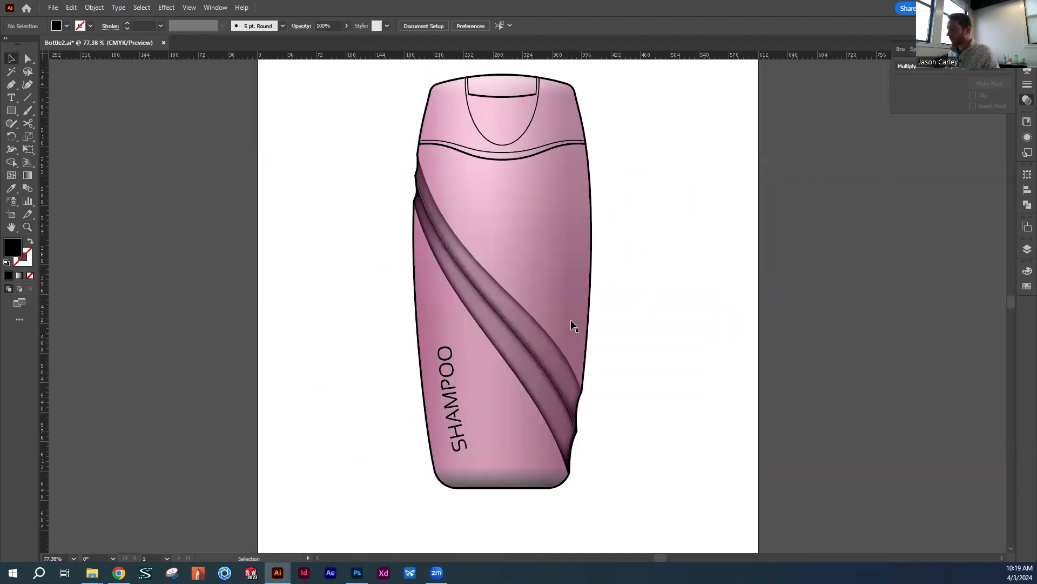
Set the opacity of both diagonal bands to 70%
click(512, 323)
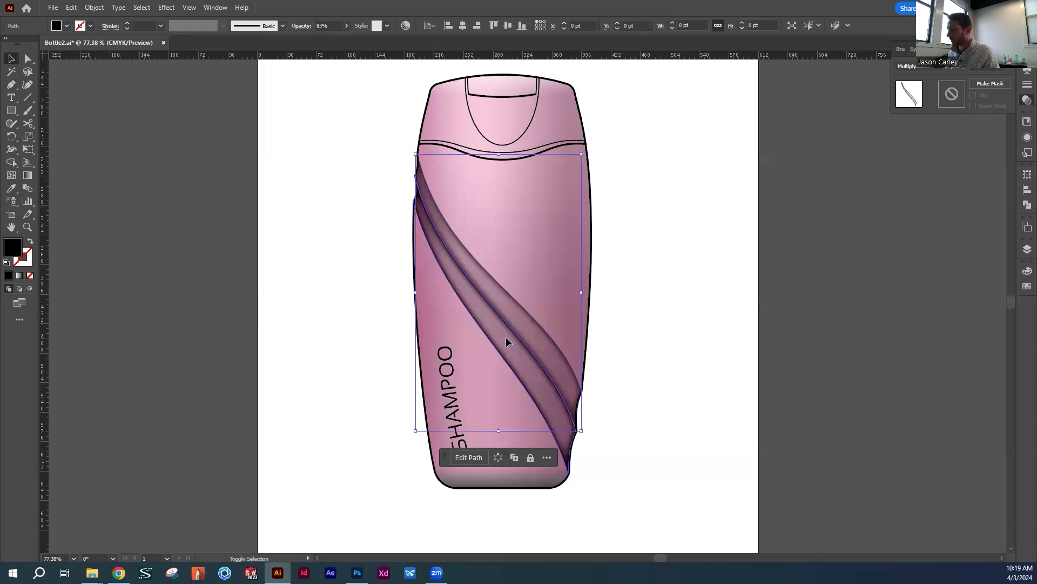
click(333, 26)
text(7)
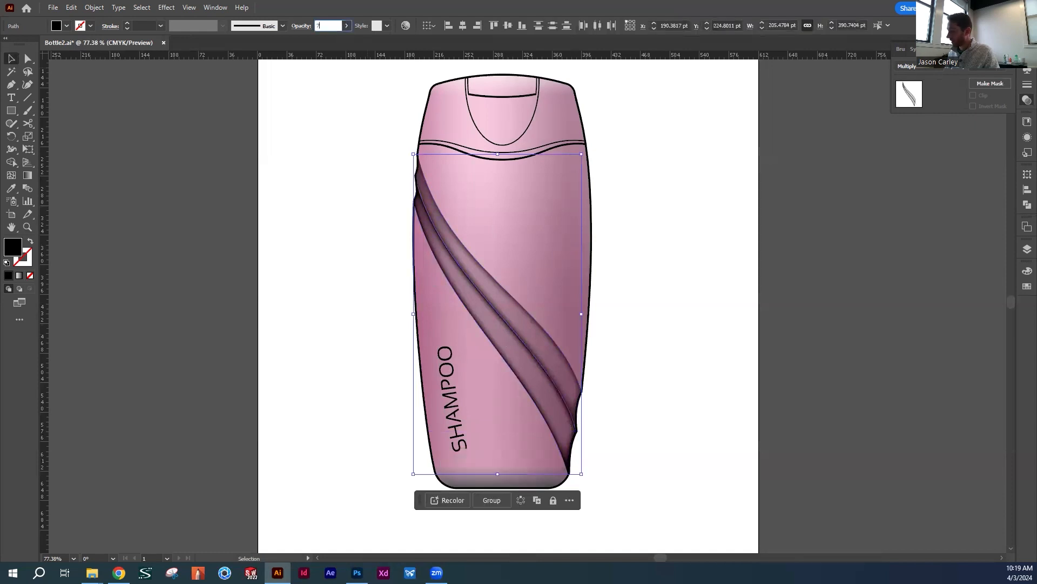
text(0)
key(Return)
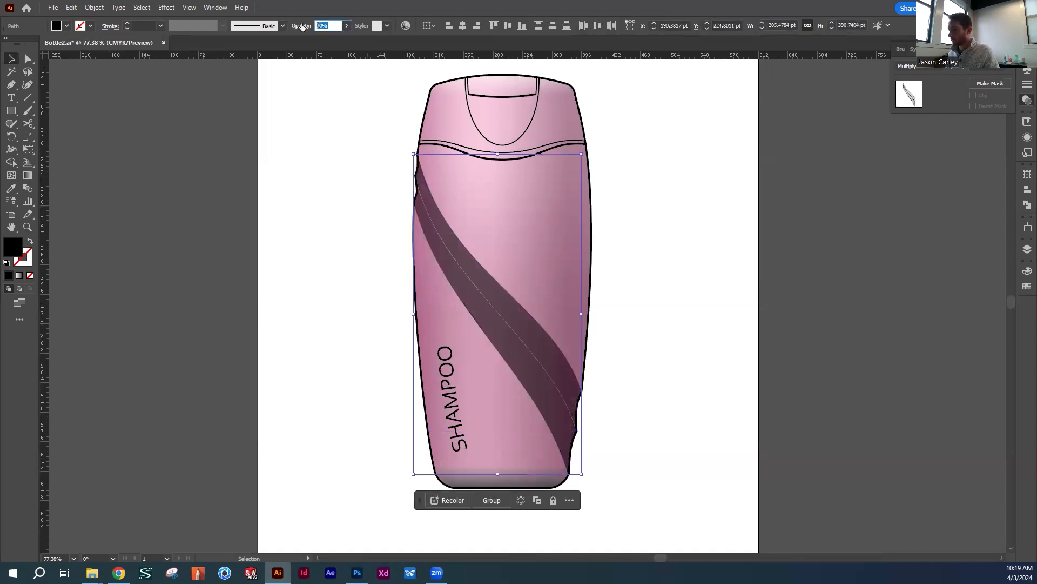
Try a 50% opacity on both diagonal bands together and undo it
text(50)
key(Return)
click(676, 183)
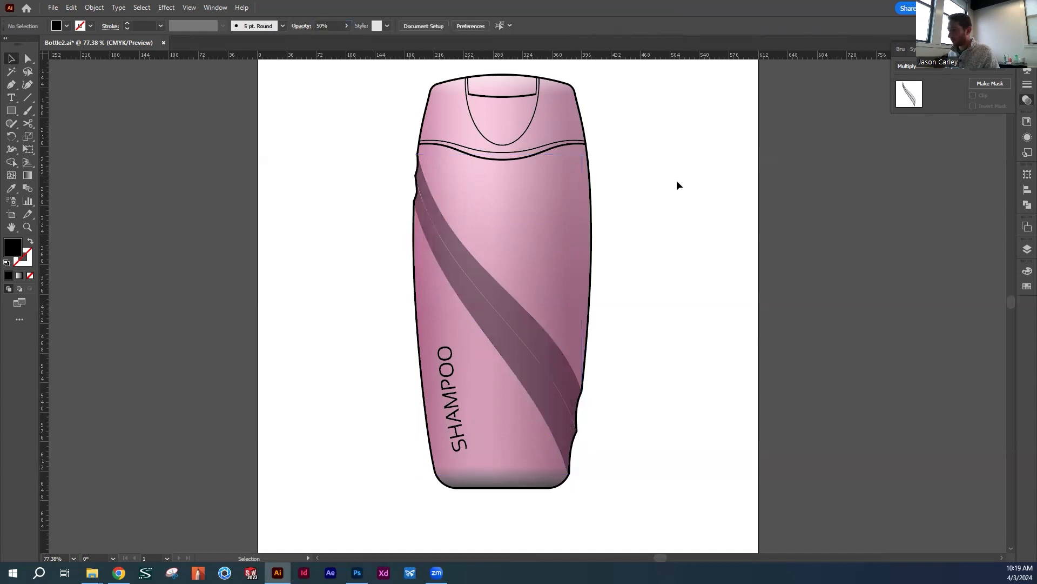
key(ctrl+z)
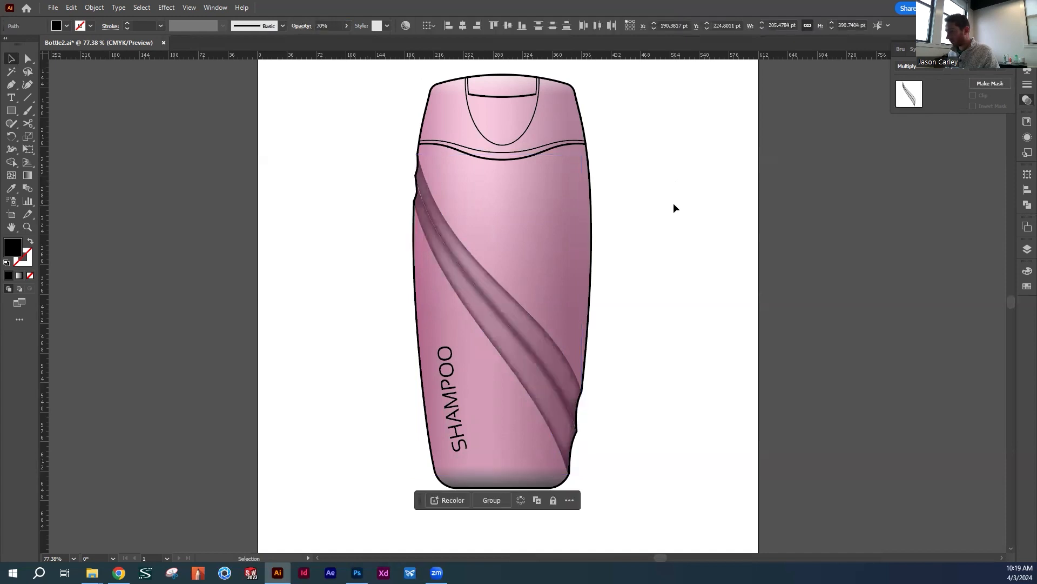
click(673, 204)
Set the upper diagonal band's opacity to 50%
click(525, 334)
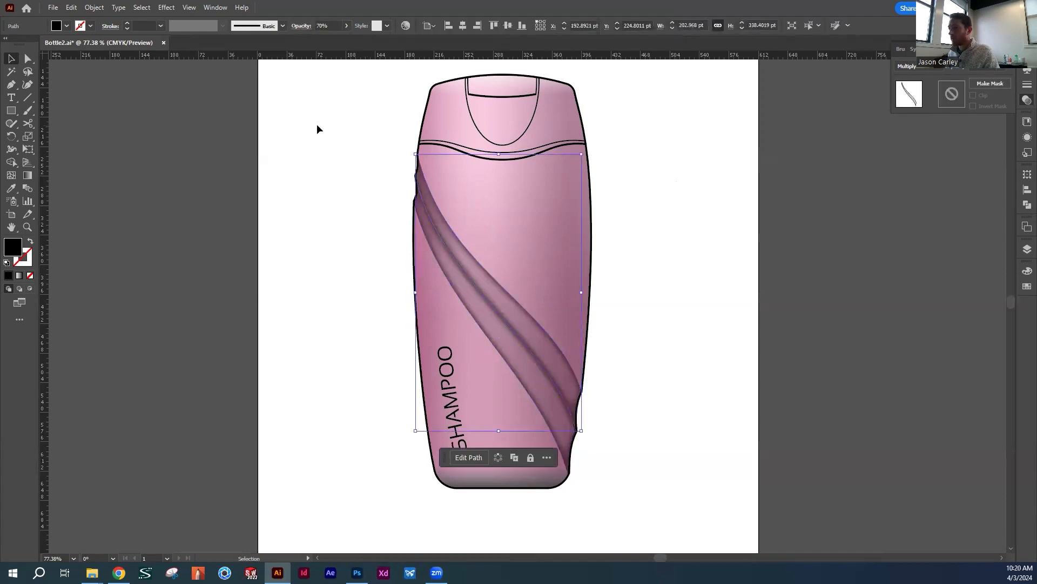
click(317, 124)
click(461, 250)
click(307, 25)
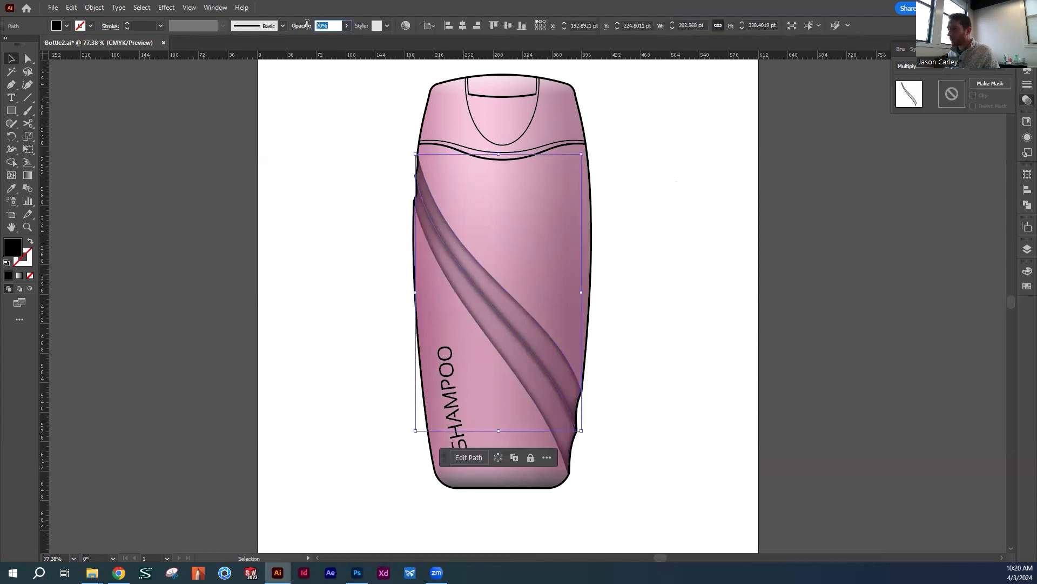
text(50)
key(Return)
click(607, 332)
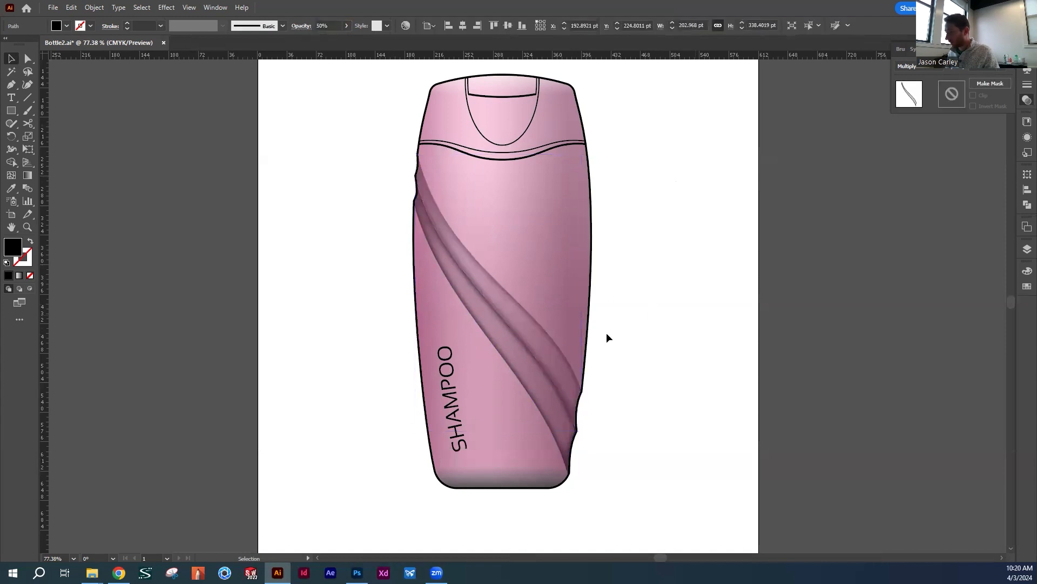
Set the lower diagonal band's opacity to 50%
click(464, 281)
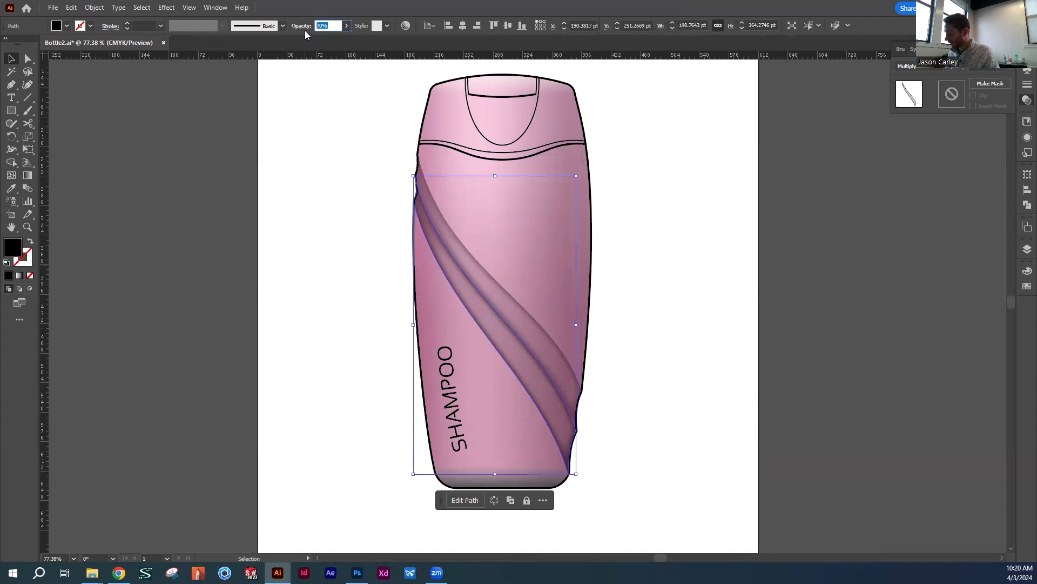
text(50)
key(Return)
click(640, 318)
Delete the extra thick lines along the lower edge of the rectangular notch in the cap
drag(639, 319, 579, 322)
drag(555, 234, 567, 251)
key(z)
click(490, 187)
click(509, 333)
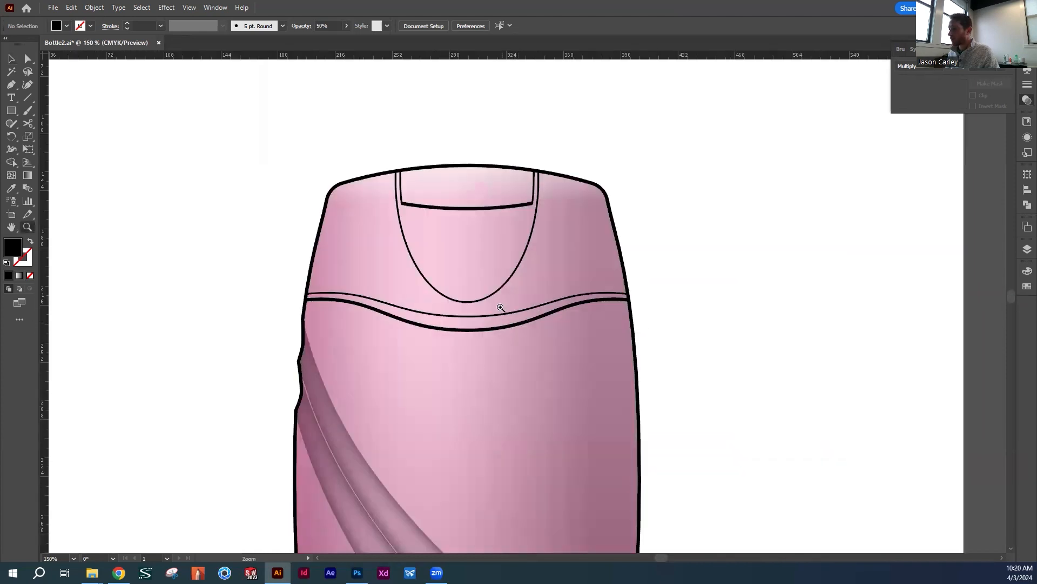
click(510, 269)
key(v)
mouse_move(449, 303)
mouse_down()
mouse_move(404, 296)
mouse_move(451, 324)
mouse_up()
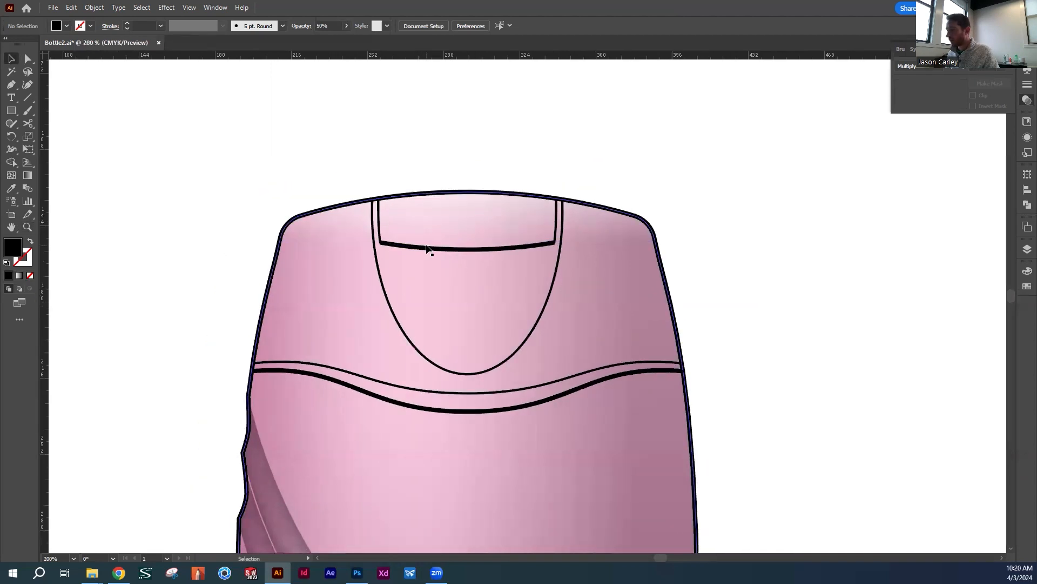
click(427, 247)
key(Delete)
click(496, 247)
key(Delete)
drag(495, 240, 566, 250)
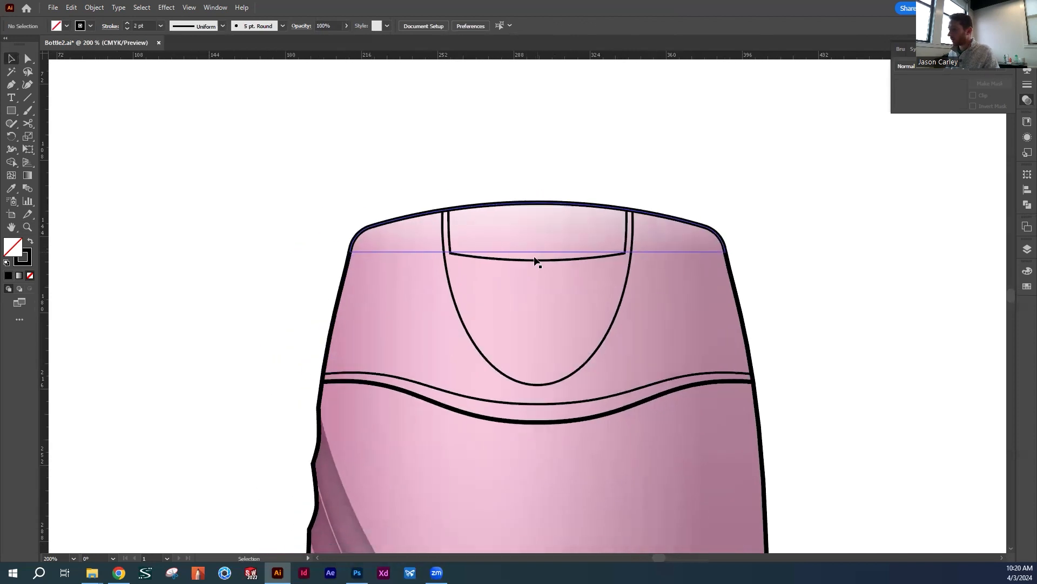
Try moving the cap's notch lines and rounded tab curve off the bottle, and undo the move
click(536, 258)
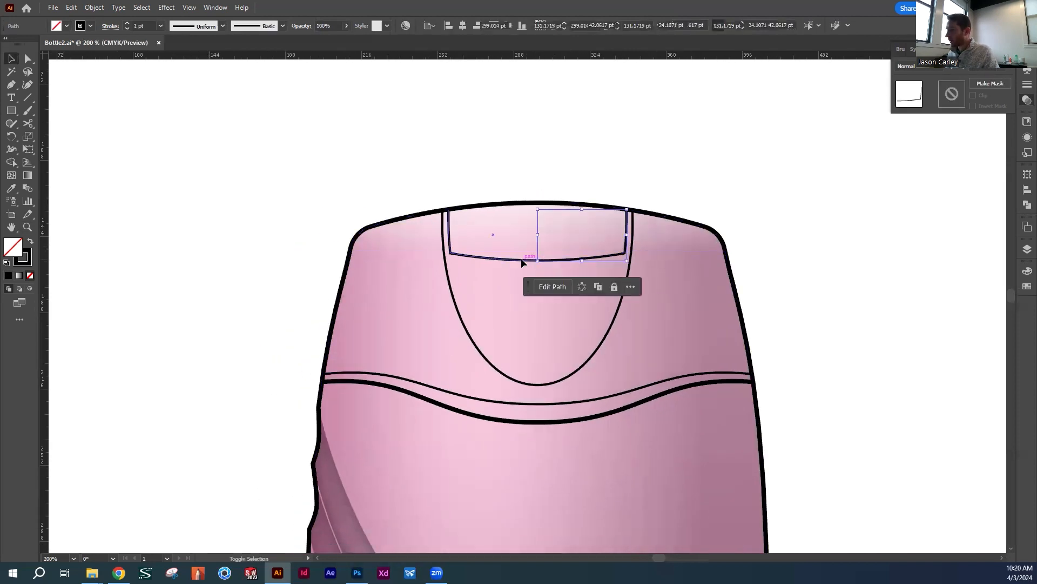
shift+click(521, 258)
shift+click(450, 294)
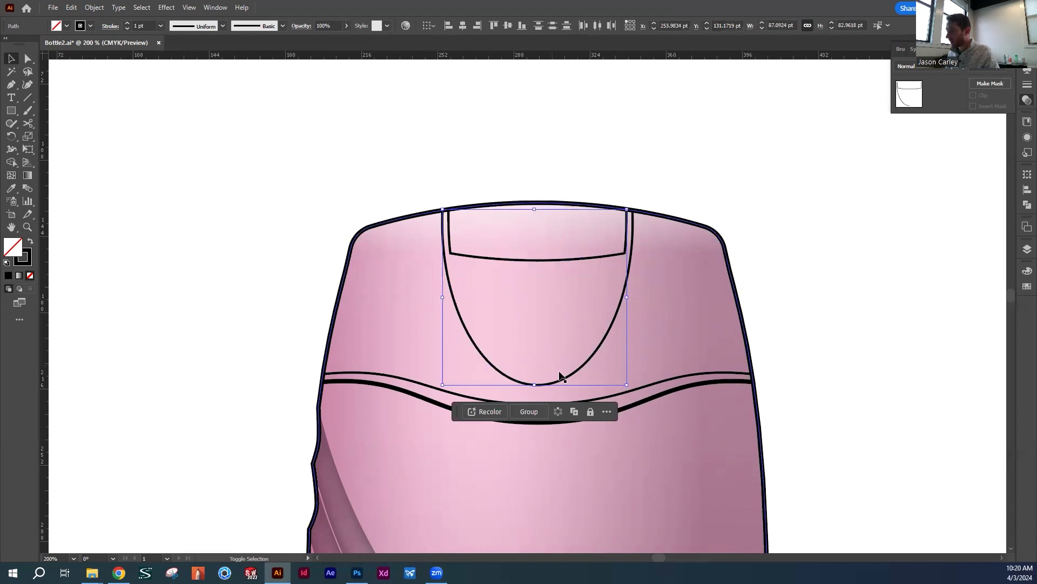
shift+click(584, 365)
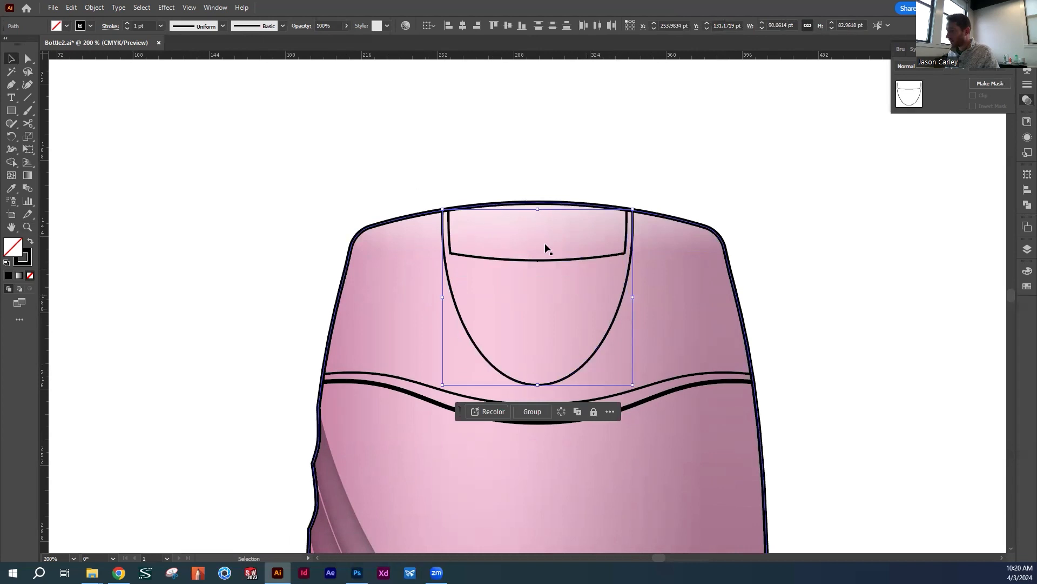
drag(493, 262, 146, 271)
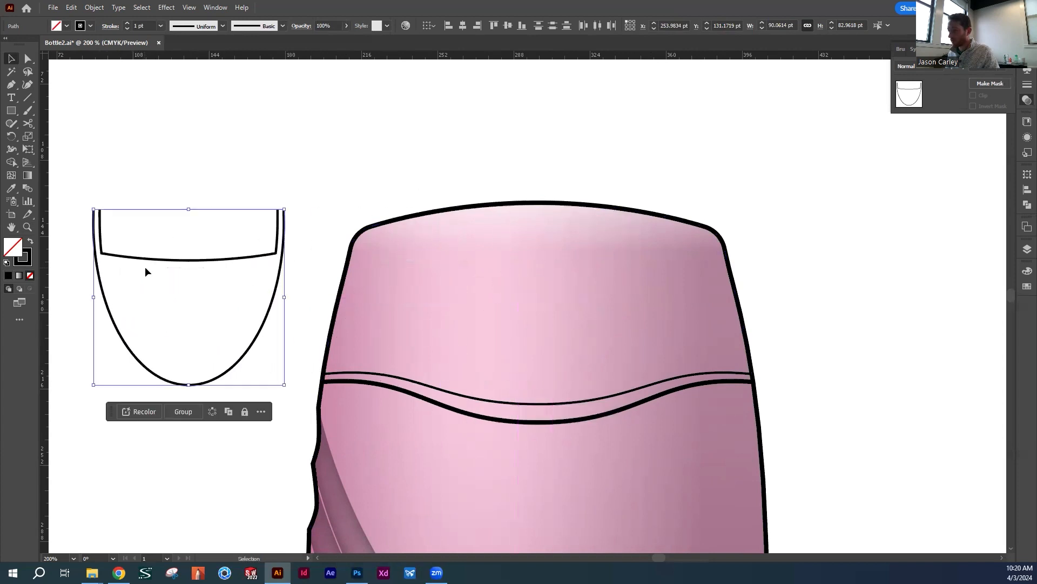
key(ctrl+z)
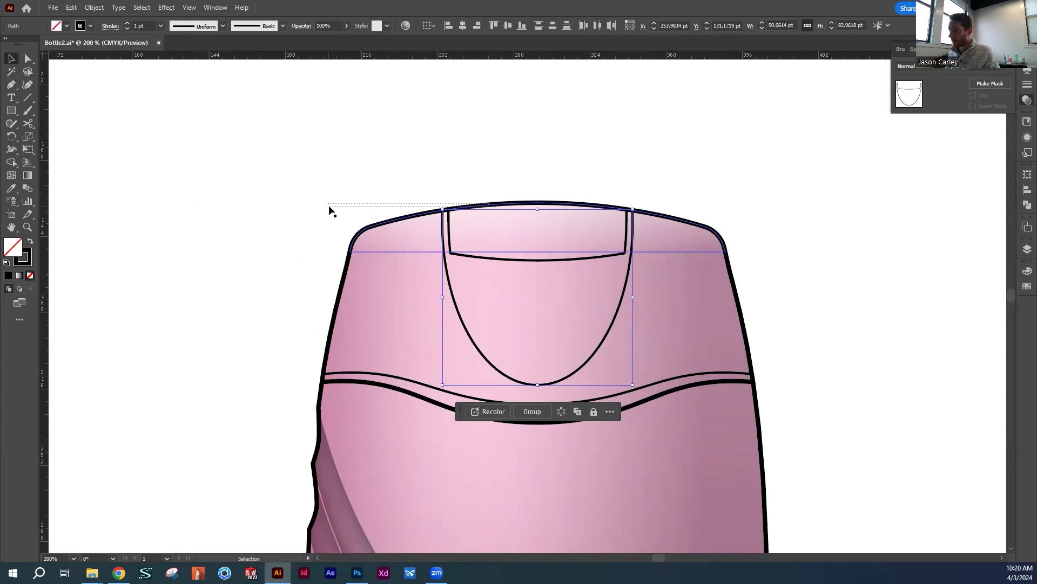
Place the bottle outline together with the cap's notch lines and rounded tab curve on the pasteboard beside the artboard
drag(331, 211, 469, 167)
click(419, 158)
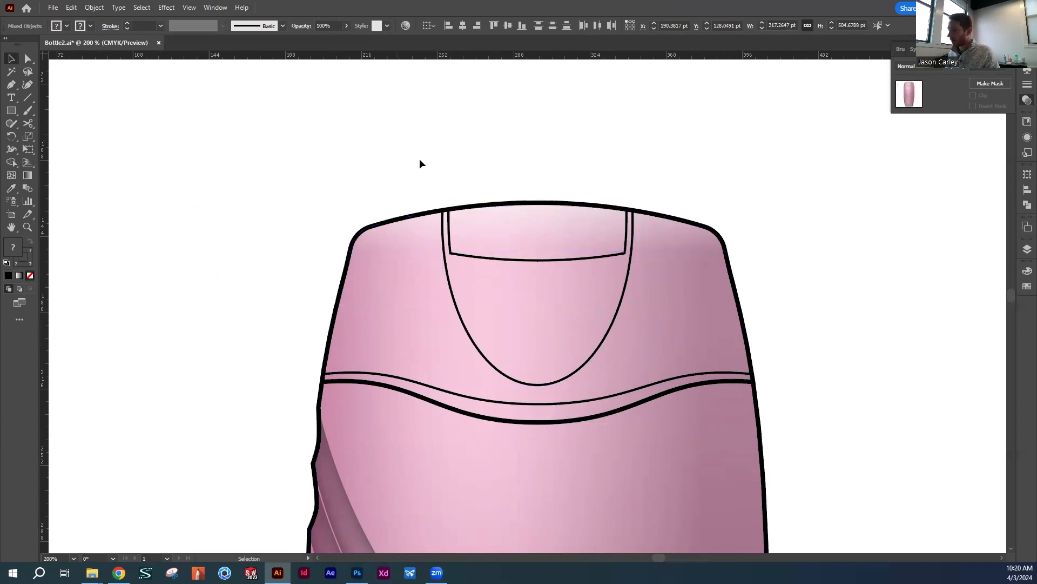
click(469, 209)
shift+click(575, 259)
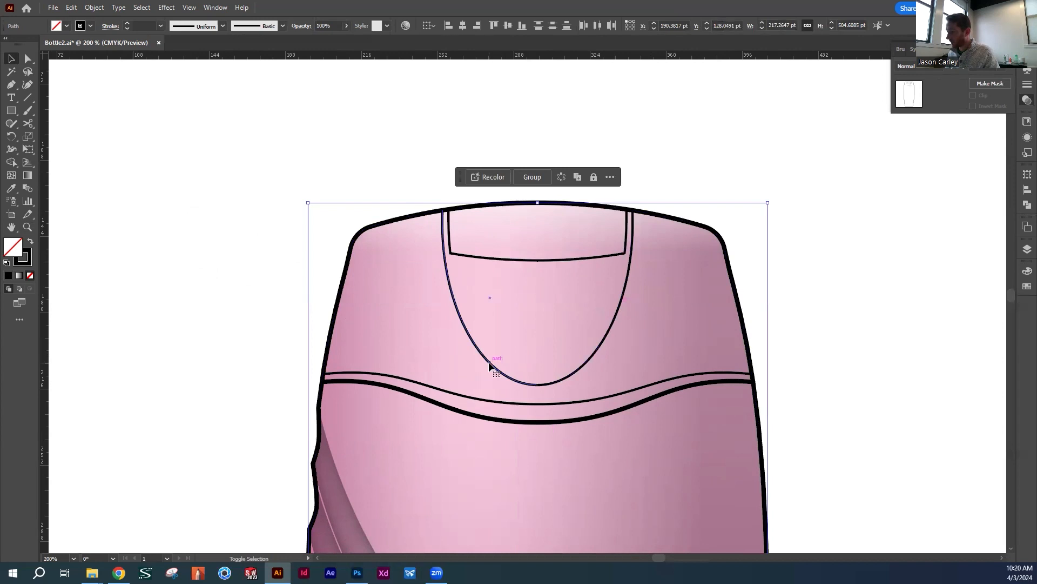
drag(489, 366, 134, 365)
scroll(227, 319, left, 10)
drag(666, 248, 126, 271)
drag(239, 345, 602, 336)
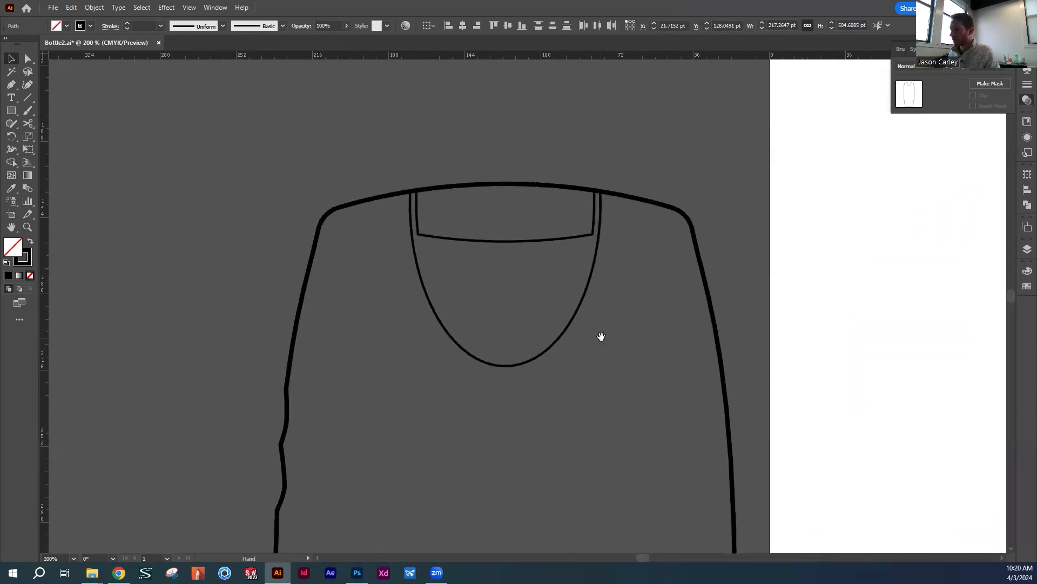
click(779, 271)
drag(668, 305, 597, 272)
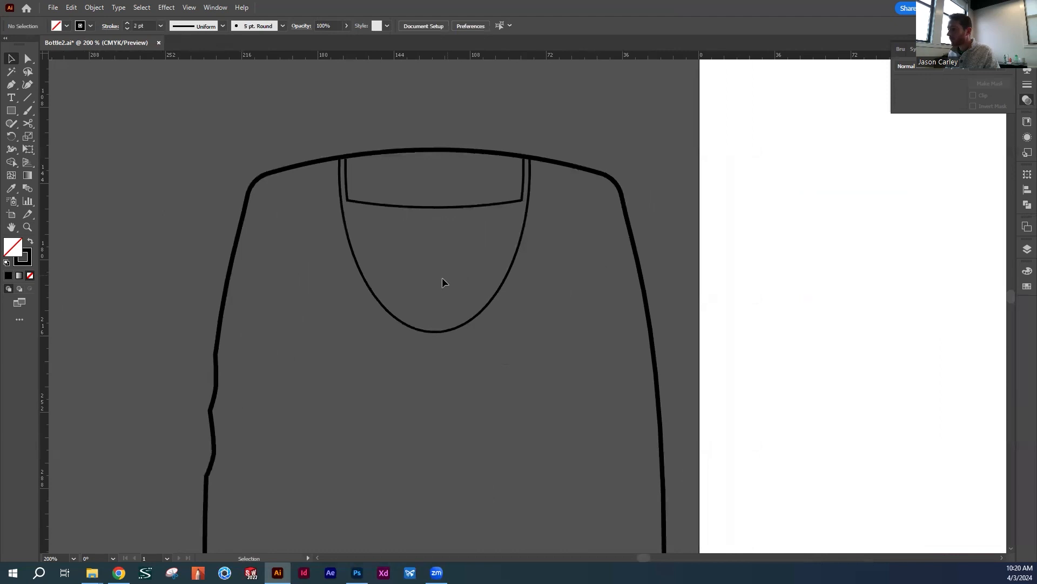
Swap fill and stroke on both halves of the rounded tab curve, giving them a black fill without a stroke
click(469, 324)
click(417, 296)
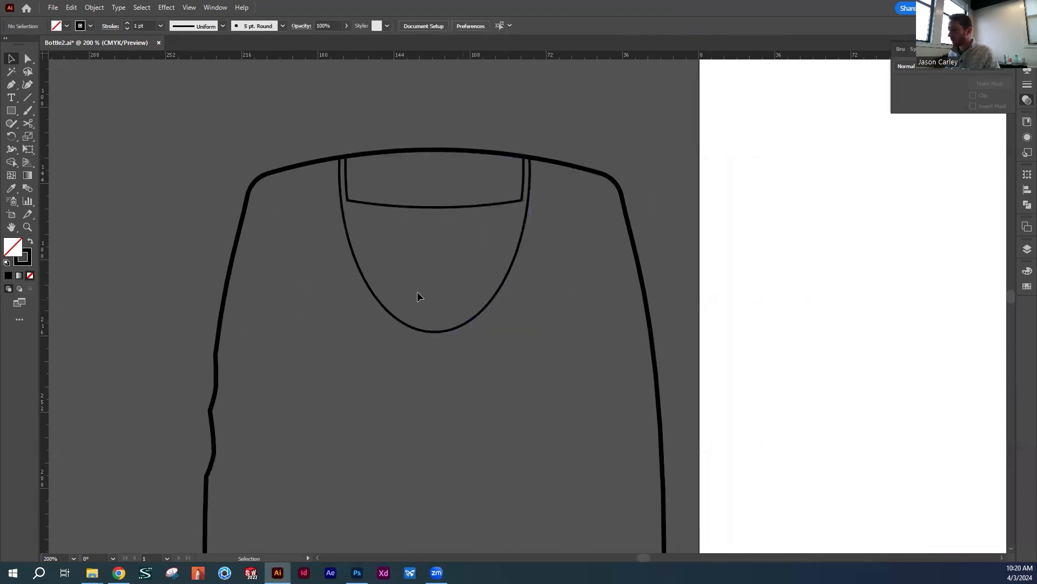
click(468, 326)
click(29, 243)
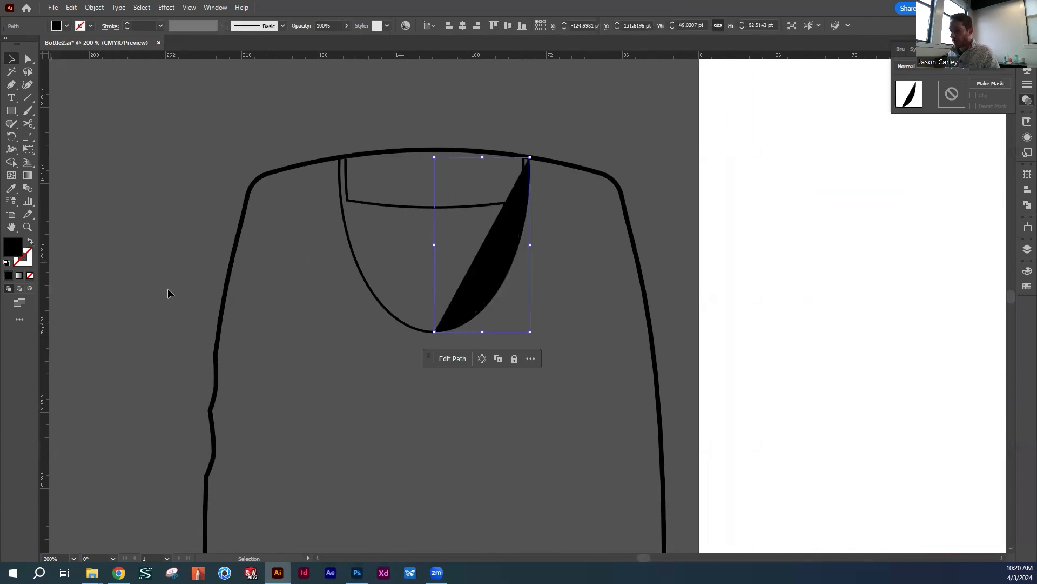
click(389, 336)
click(408, 323)
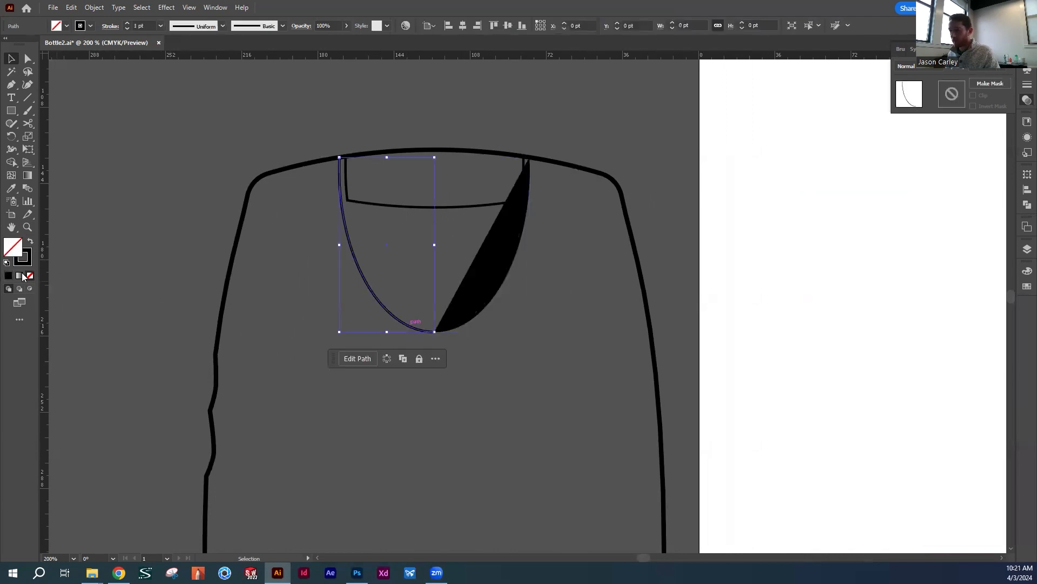
click(31, 243)
click(308, 308)
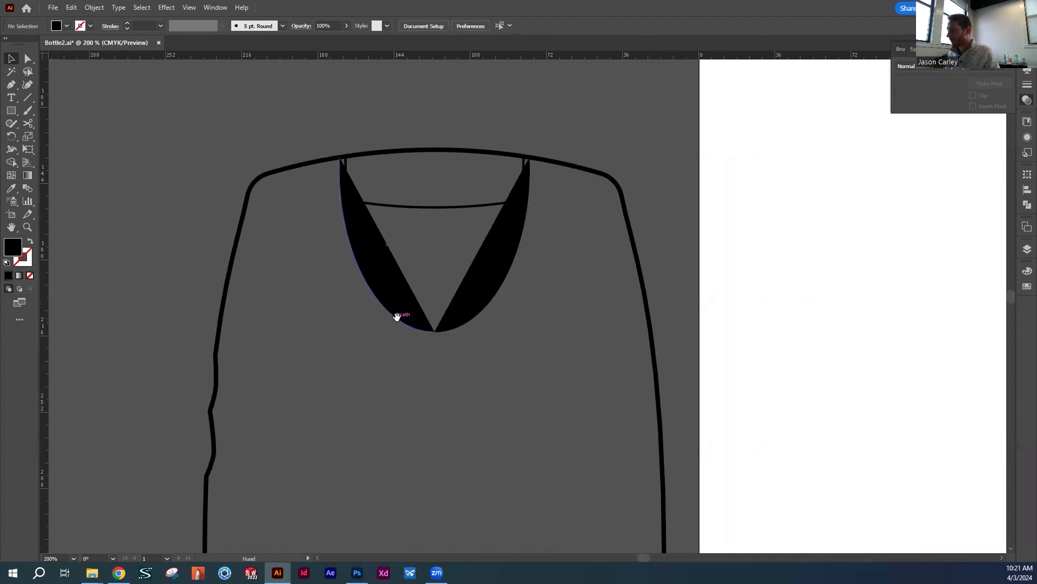
Try moving the left black half of the tab away from the right half, and undo the move
scroll(408, 342, right, 3)
scroll(407, 342, up, 1)
drag(331, 333, 266, 332)
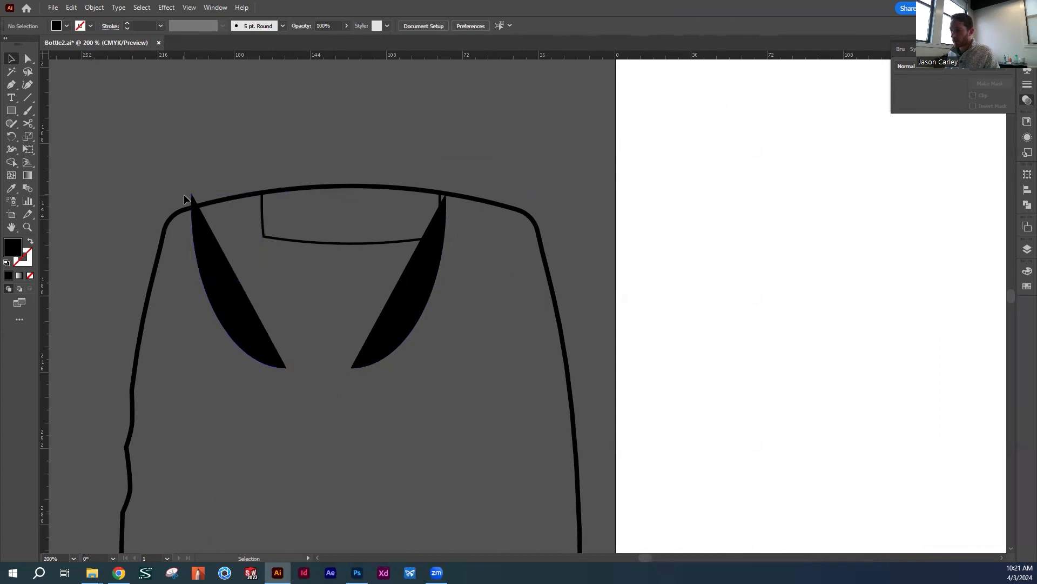
key(a)
key(ctrl+z)
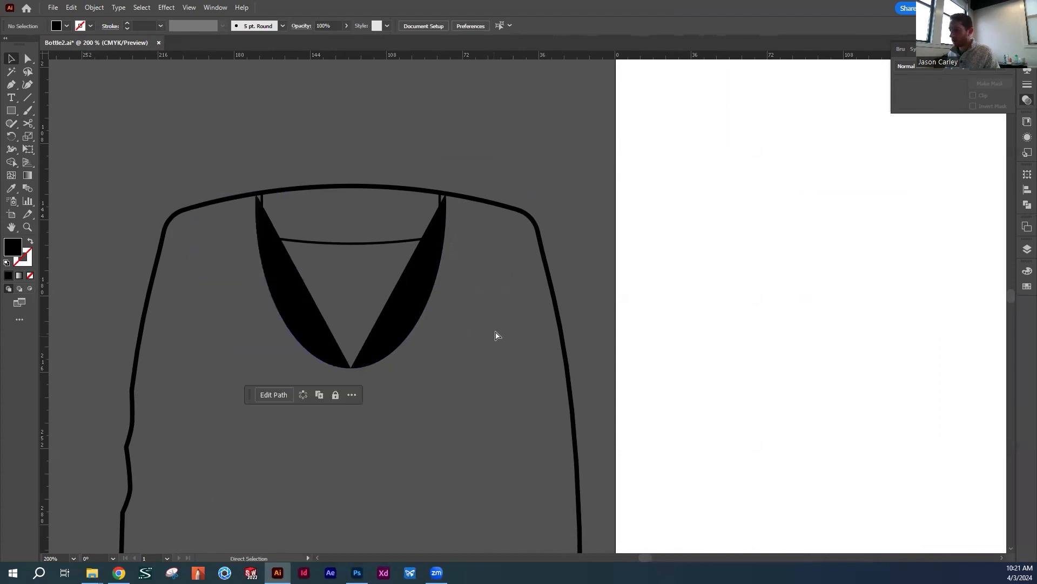
Join the two black halves of the tab curve into a single shape
click(367, 391)
drag(336, 357, 335, 355)
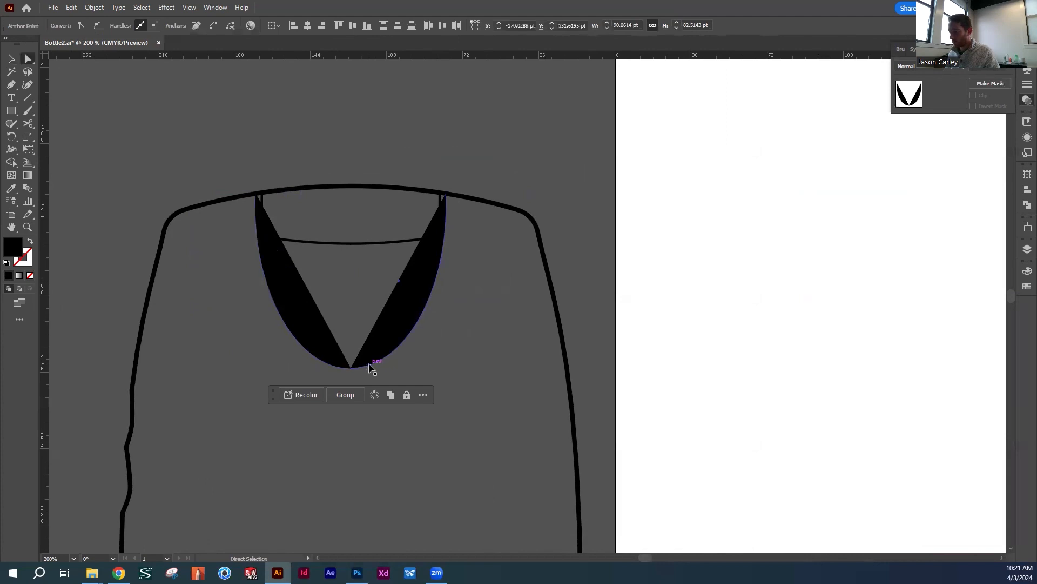
key(ctrl+j)
key(v)
click(481, 309)
Try moving the joined black tab shape off the notch lines and return it to its place
mouse_move(350, 292)
mouse_down()
mouse_move(537, 296)
mouse_move(362, 302)
mouse_up()
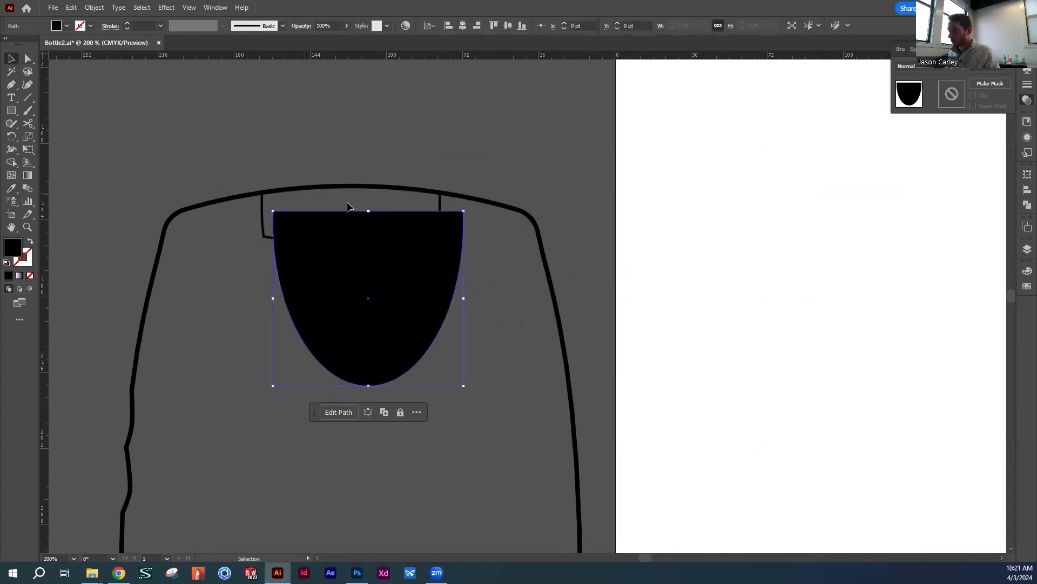
drag(419, 219, 402, 201)
click(426, 168)
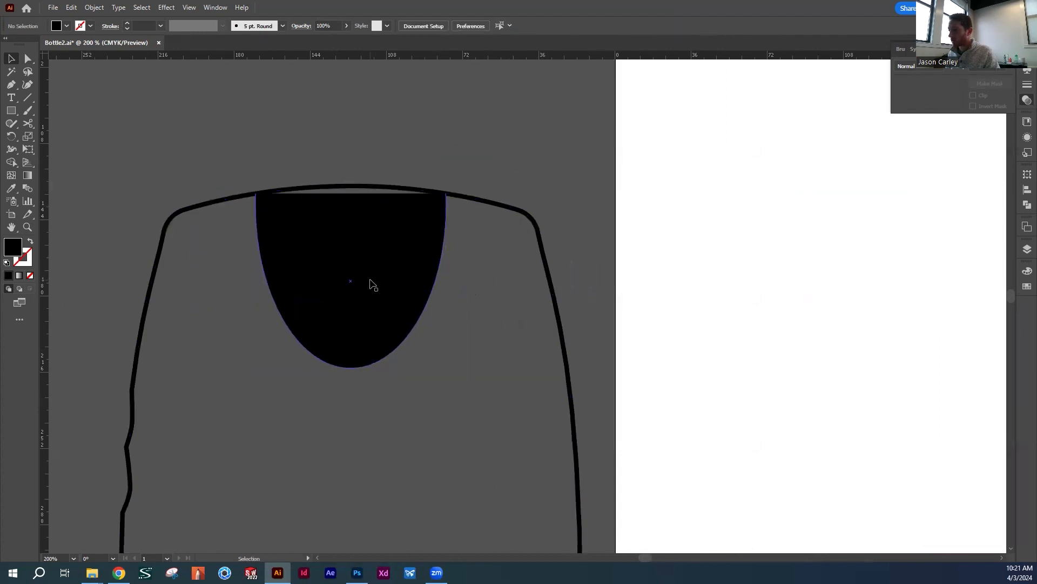
Duplicate the pasteboard bottle outline together with the black tab shape beside the original
click(381, 234)
shift+click(382, 189)
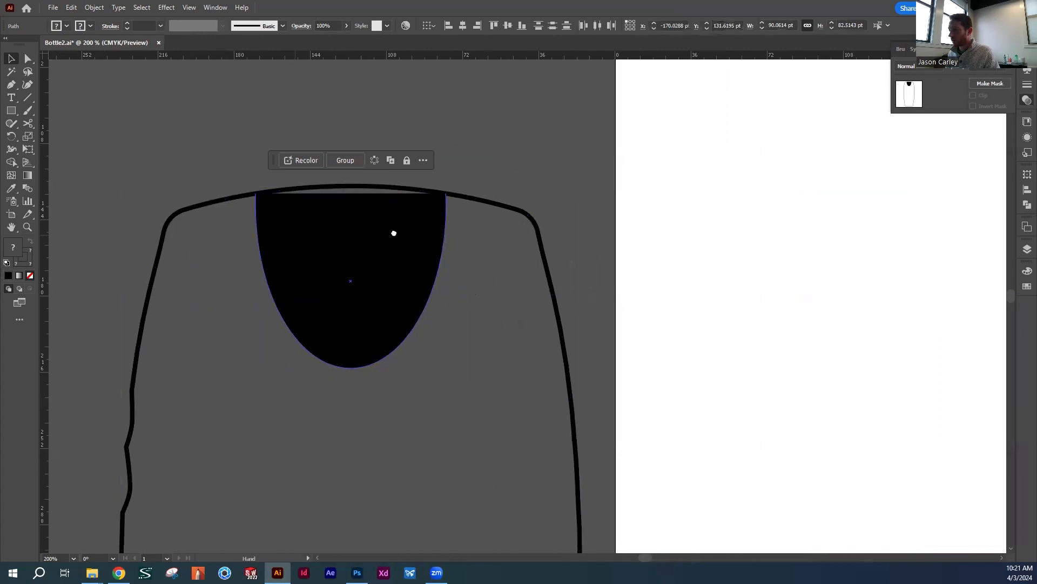
drag(394, 232, 800, 245)
drag(737, 275, 193, 303)
drag(343, 289, 512, 274)
click(497, 172)
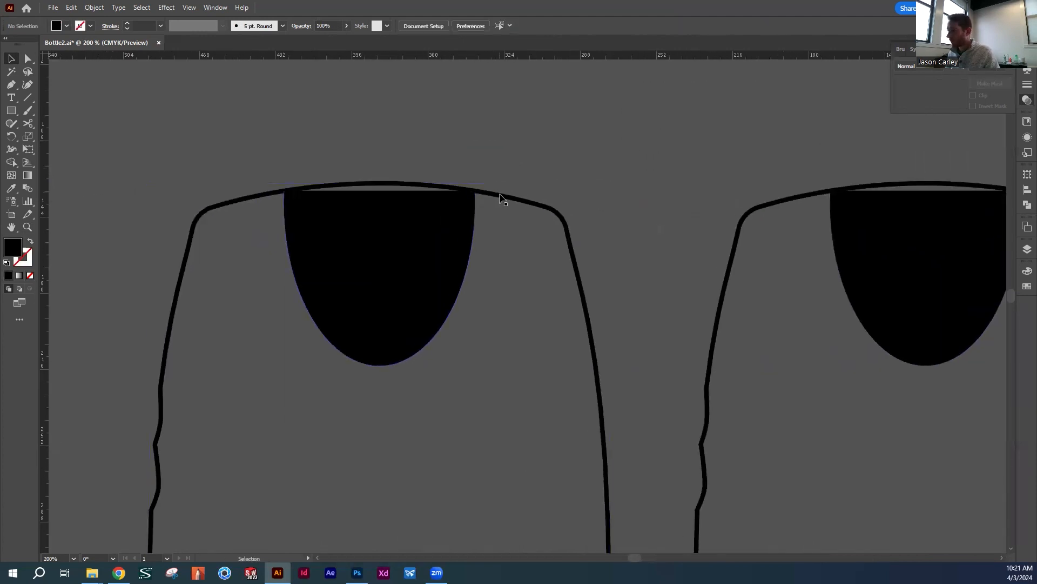
Cut the duplicated bottle outline at the tab's upper right corner and delete the outline's right side
click(502, 193)
key(c)
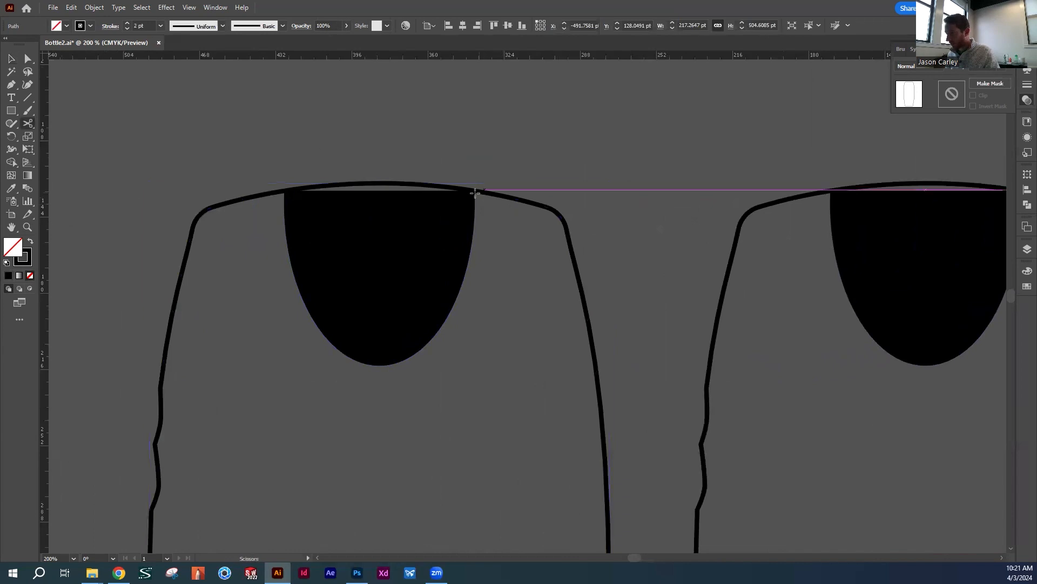
click(474, 189)
key(v)
click(497, 193)
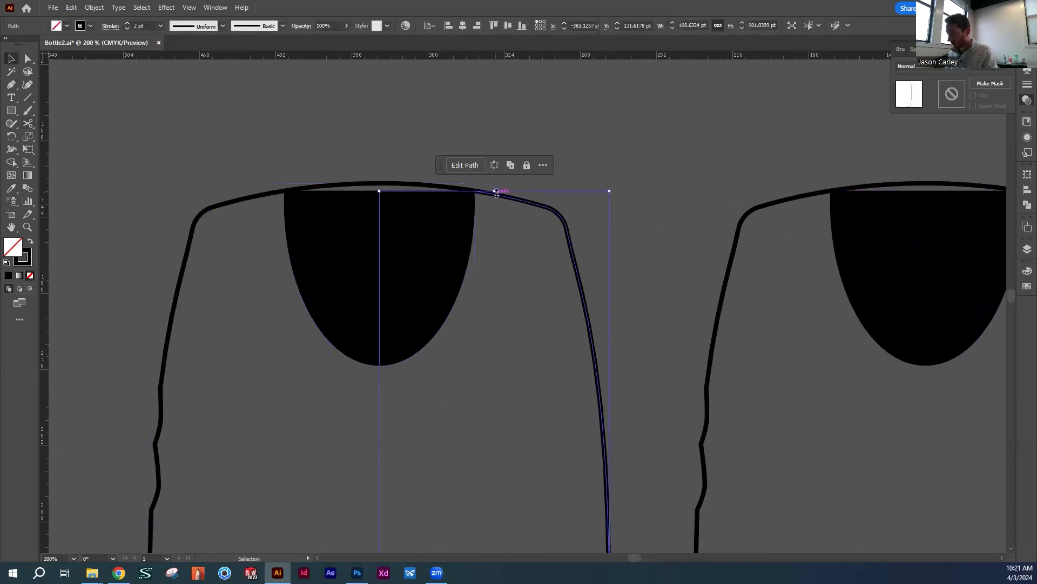
key(Delete)
Cut the duplicated outline at the tab's upper left corner and delete its left side, keeping the top arc
click(269, 196)
key(c)
click(284, 190)
key(v)
click(258, 195)
key(Delete)
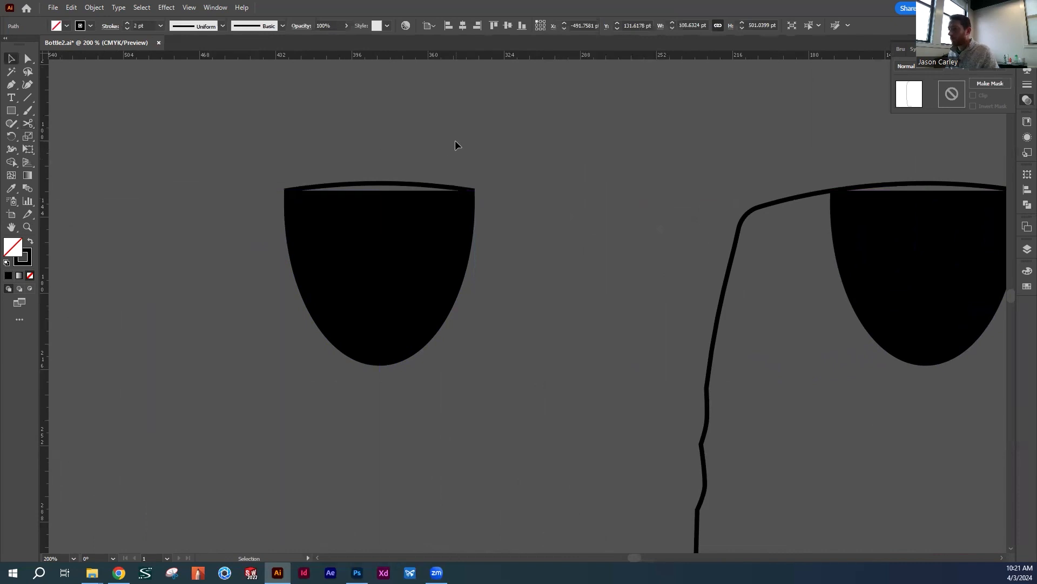
Join both ends of the top arc to the black tab to form one closed shape with a curved top
key(a)
drag(276, 163, 294, 196)
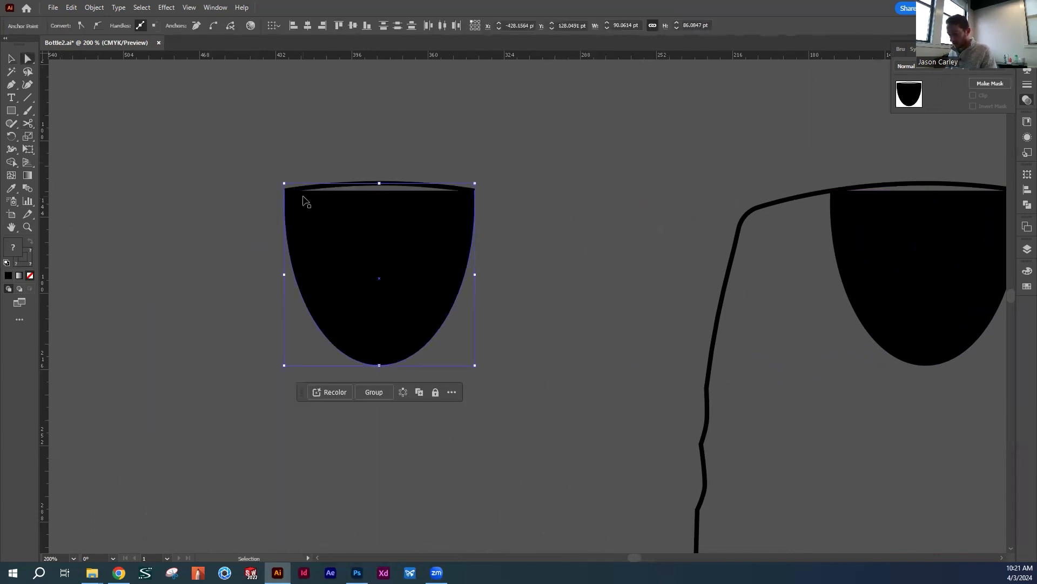
key(ctrl+j)
drag(459, 165, 489, 209)
key(ctrl+j)
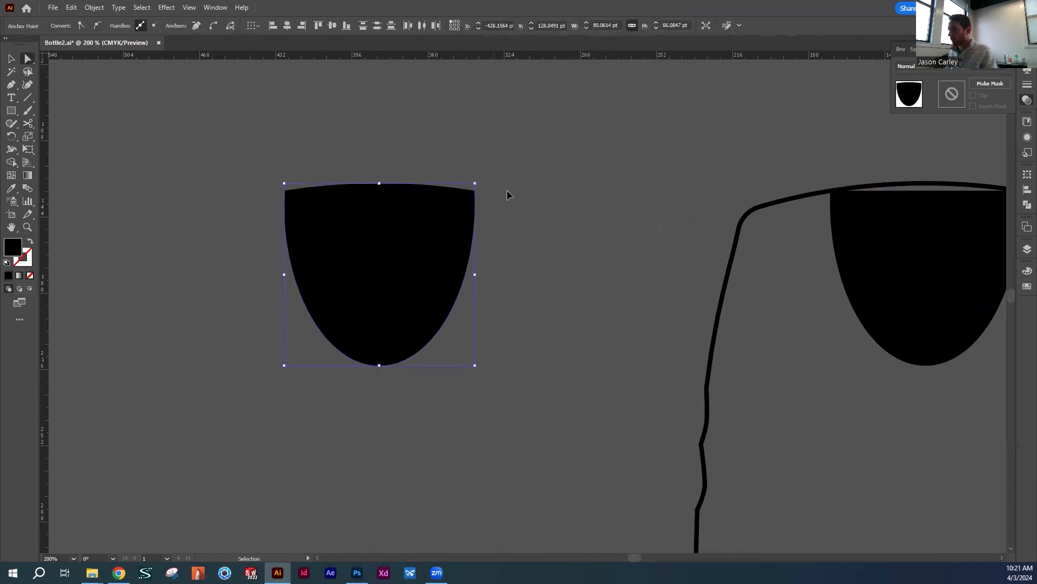
click(527, 188)
key(v)
click(436, 236)
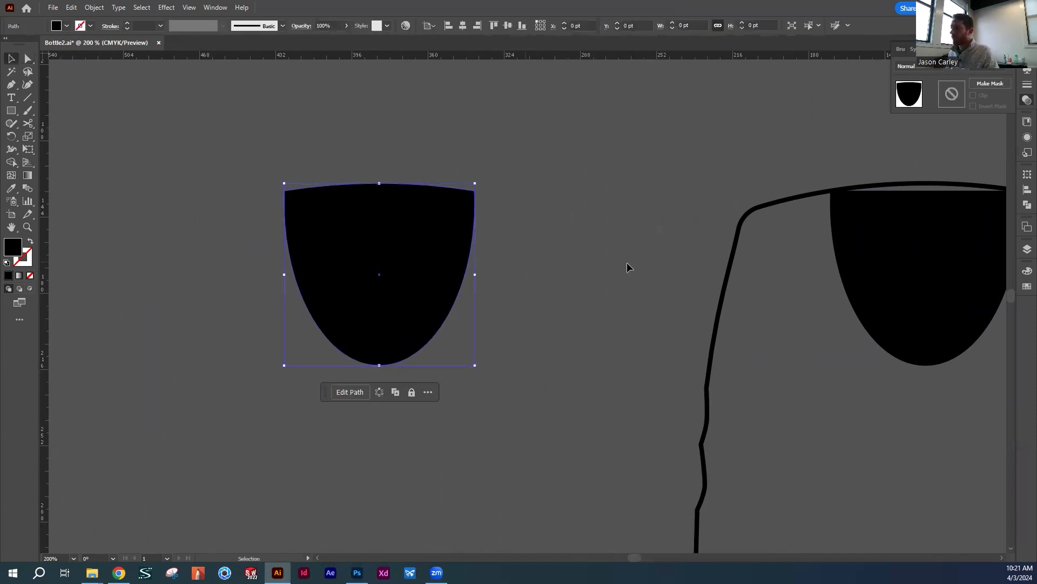
drag(627, 267, 475, 250)
click(460, 251)
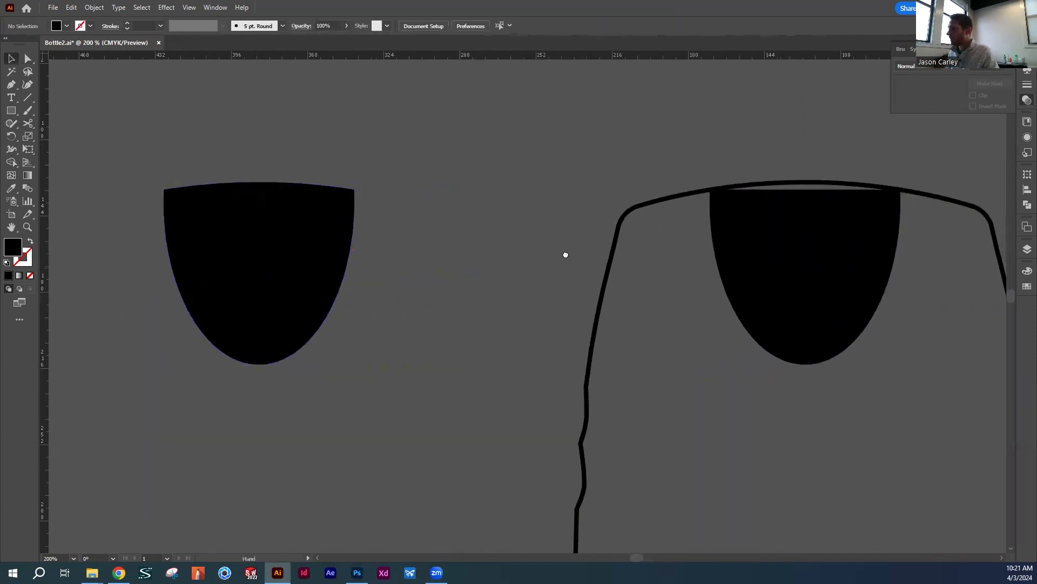
Delete the black flat-topped tab shape from the other bottle outline on the pasteboard
scroll(615, 251, right, 5)
click(624, 281)
key(Delete)
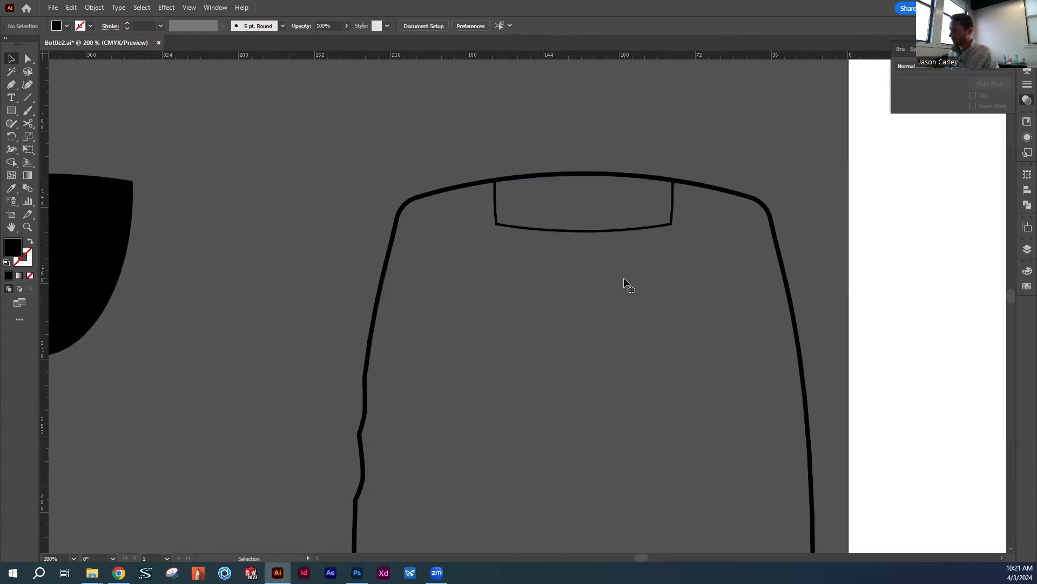
Cut the remaining pasteboard bottle outline at both upper corners of the notch with the Scissors tool
drag(623, 261, 657, 272)
click(633, 201)
key(c)
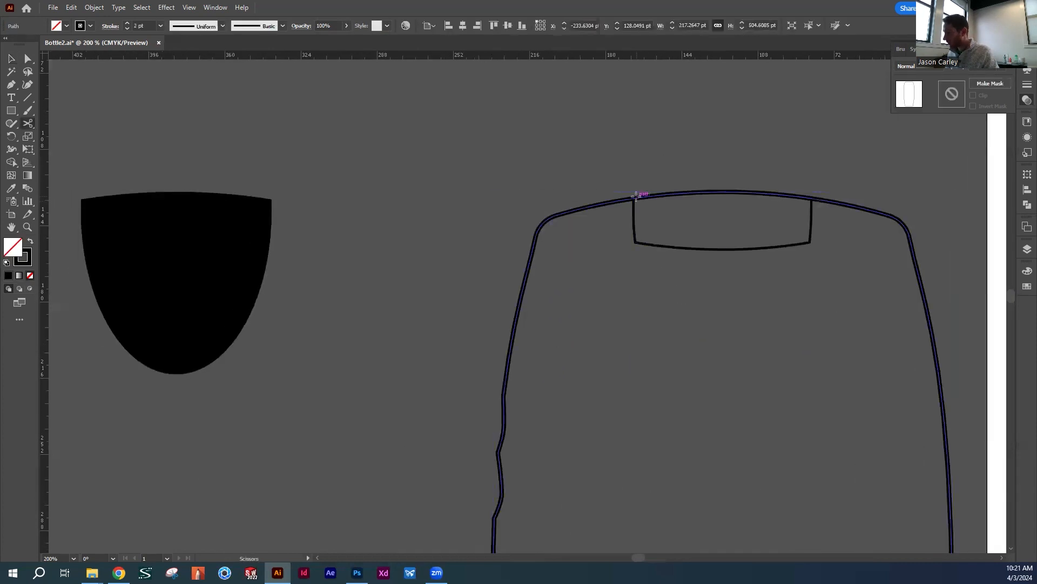
click(633, 199)
key(v)
click(679, 168)
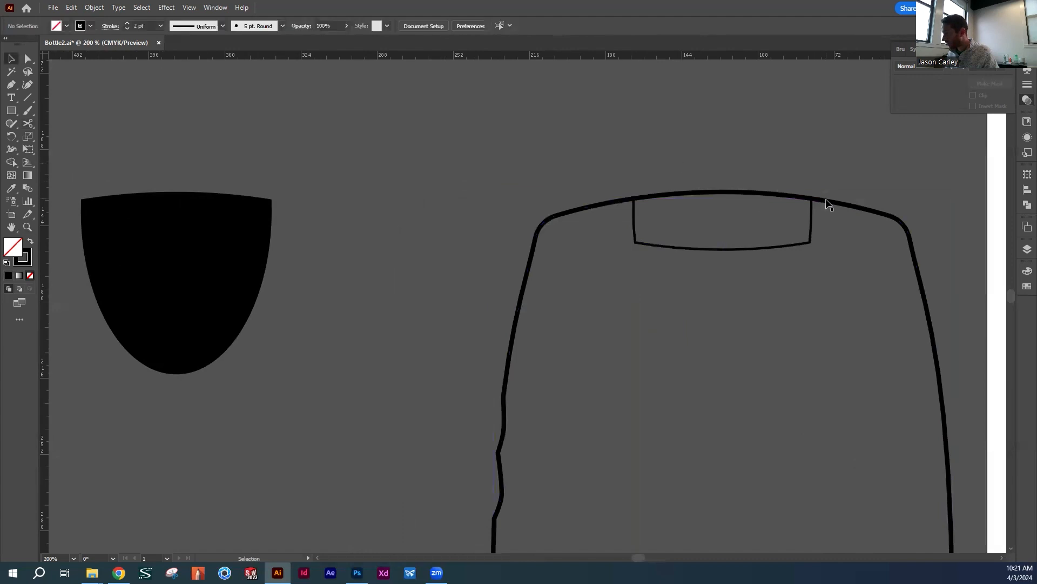
click(829, 203)
key(c)
click(811, 197)
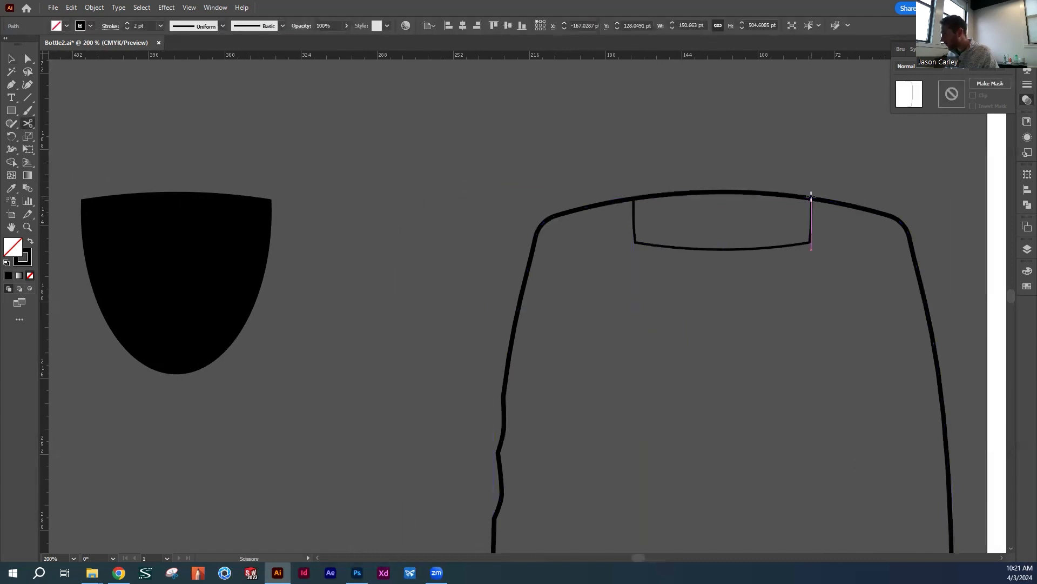
click(811, 198)
key(v)
click(805, 160)
key(a)
drag(740, 268, 716, 250)
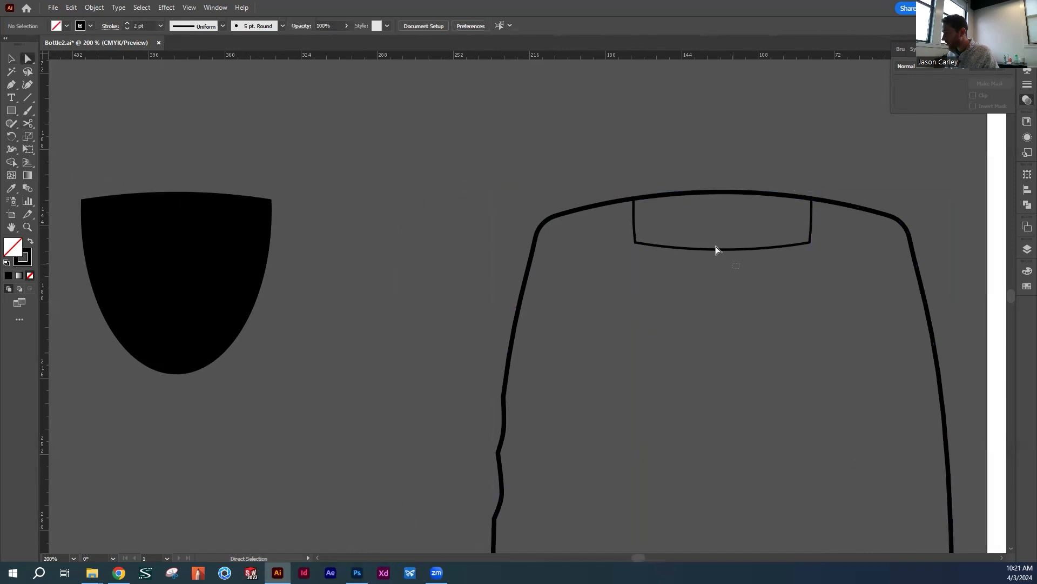
Delete the bottle outline pieces on either side of the notch, keeping only the arc above it
key(v)
click(610, 199)
key(Delete)
click(843, 203)
key(Delete)
Join the top arc and the notch lines at their corners and lower centre into one closed shape
click(640, 199)
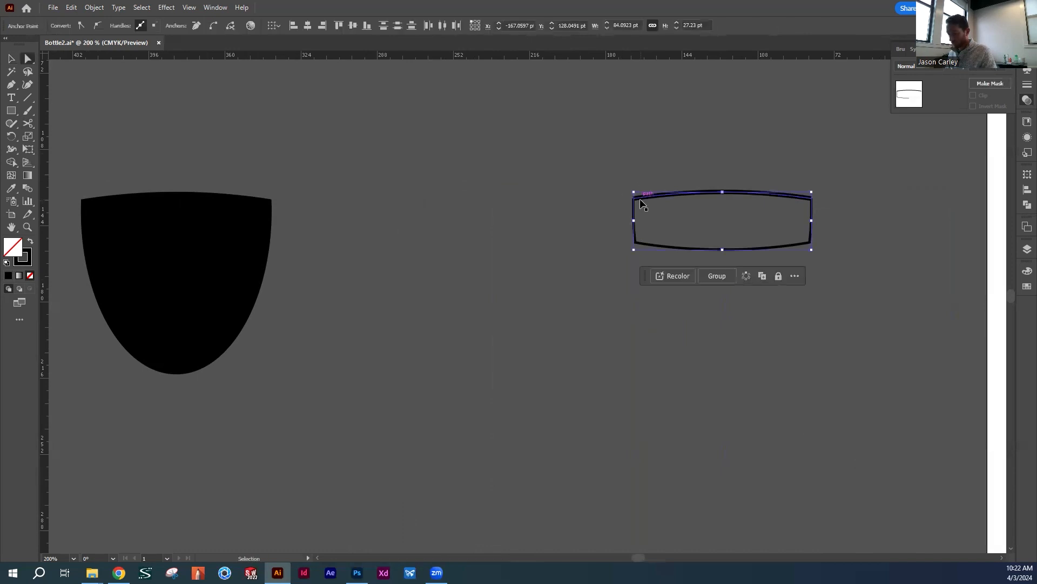
key(a)
drag(789, 182, 827, 213)
key(Delete)
drag(746, 272, 717, 242)
click(805, 293)
Swap fill and stroke on the closed notch shape and move it next to the black tab
key(v)
drag(792, 291, 729, 228)
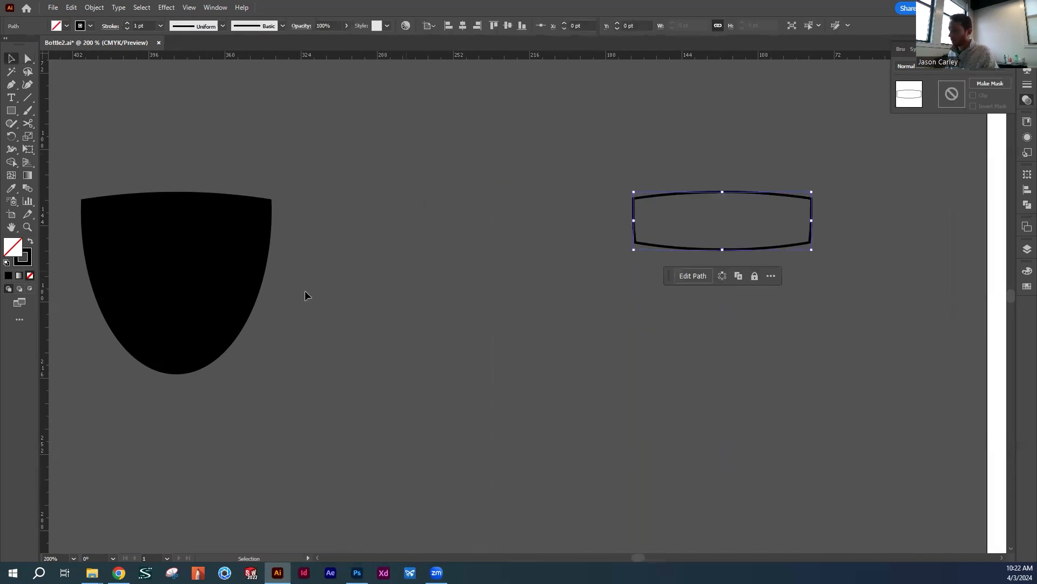
click(30, 241)
click(573, 292)
drag(707, 227, 421, 232)
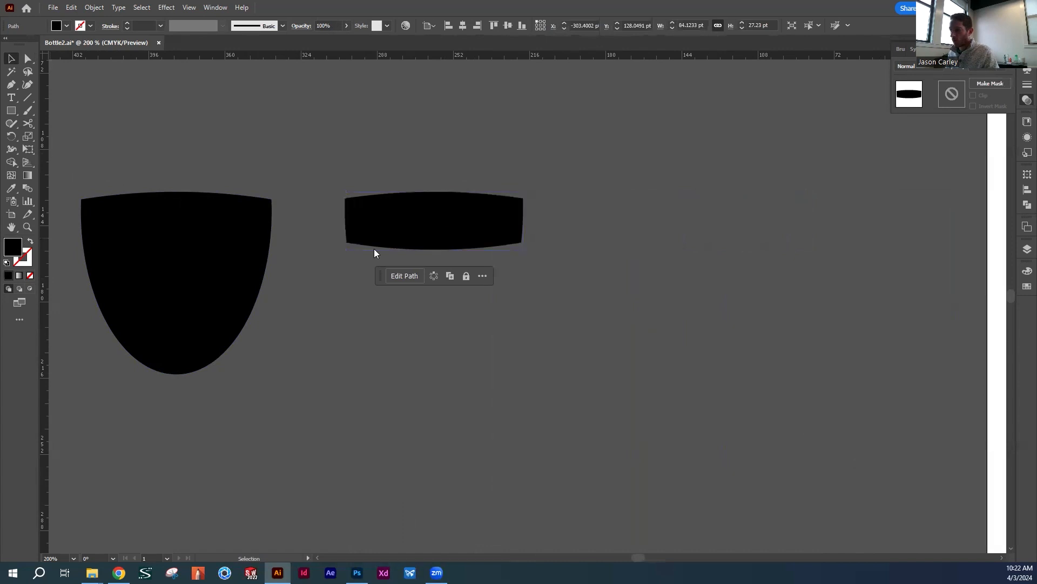
Change the notch shape's fill colour to white, FFFFFF
drag(599, 289, 510, 209)
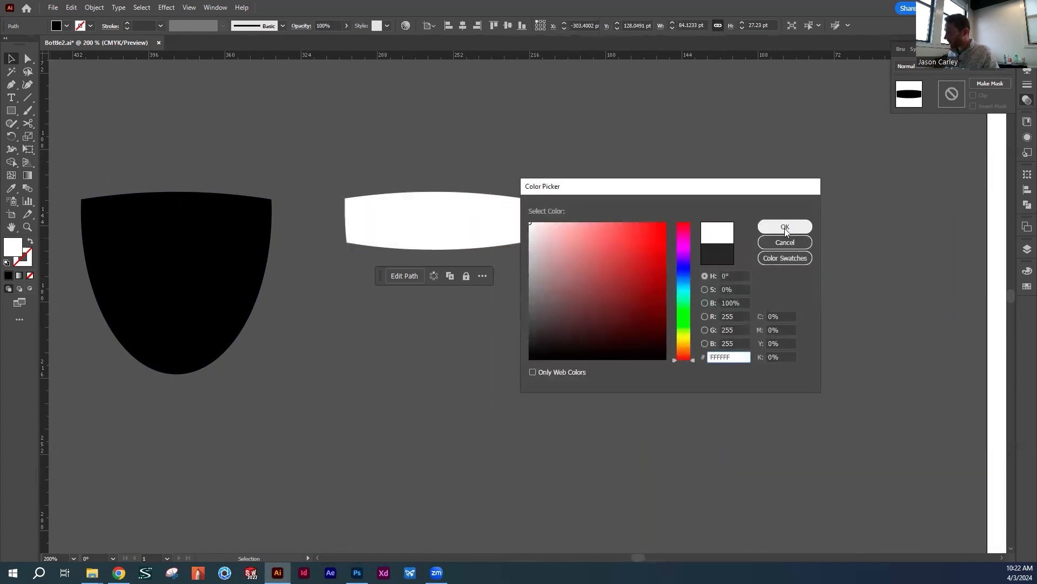
click(785, 229)
click(510, 162)
Place the white notch shape centred on the upper part of the black tab
drag(495, 167, 708, 185)
drag(627, 248, 370, 248)
click(417, 151)
drag(551, 238, 457, 198)
Move the black tab and white notch shapes together onto the artboard beside the pink bottle
drag(452, 267, 327, 183)
drag(335, 274, 864, 275)
drag(864, 275, 775, 312)
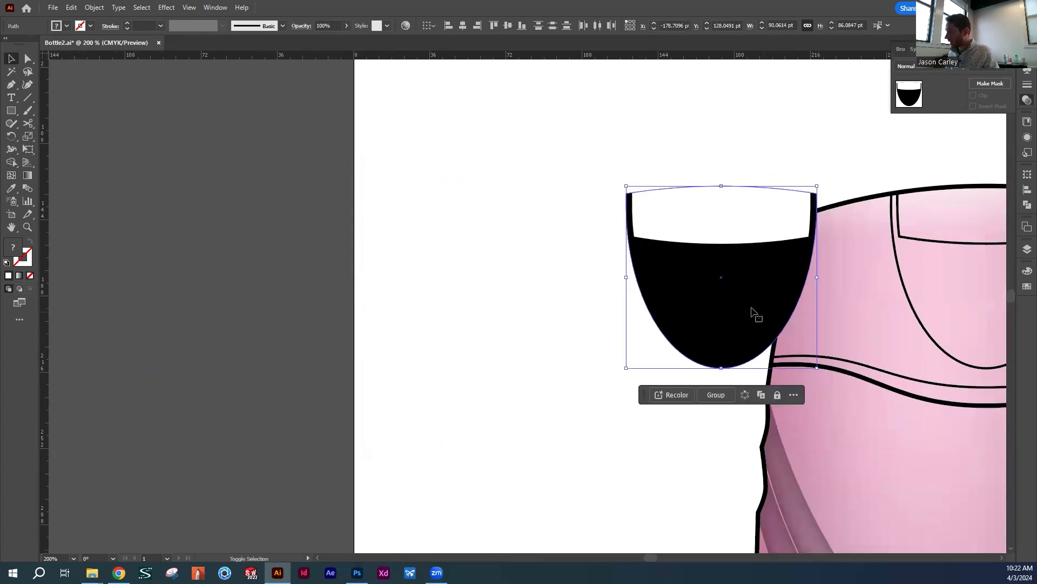
scroll(387, 277, right, 10)
Delete the notch lines and both halves of the rounded tab curve from the pink bottle's cap
click(435, 247)
key(Delete)
click(419, 245)
key(Delete)
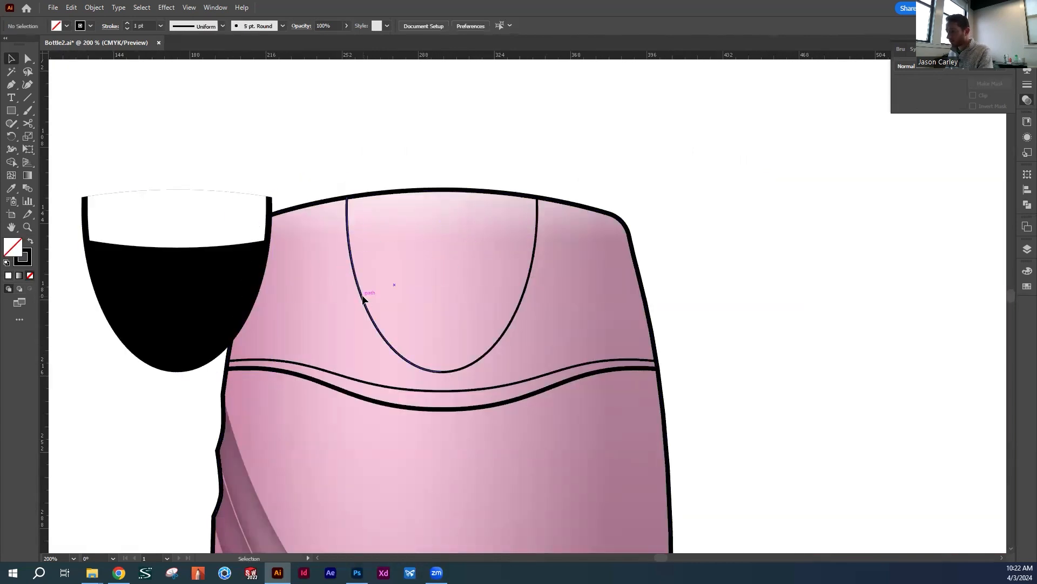
click(363, 299)
key(Delete)
click(531, 272)
key(Delete)
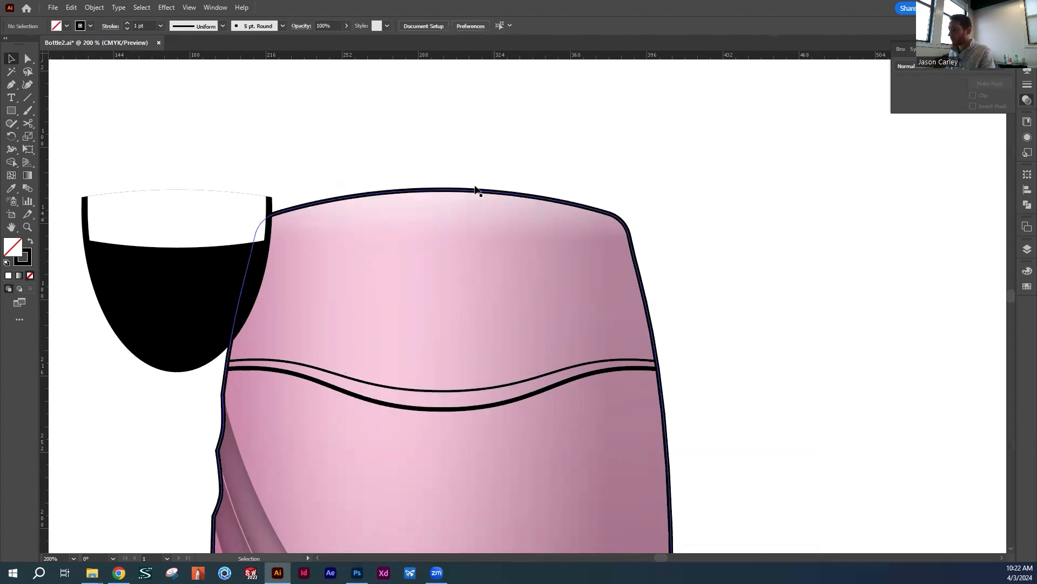
Place the black tab and white notch shapes together on the pink bottle's cap, under its top edge
click(196, 249)
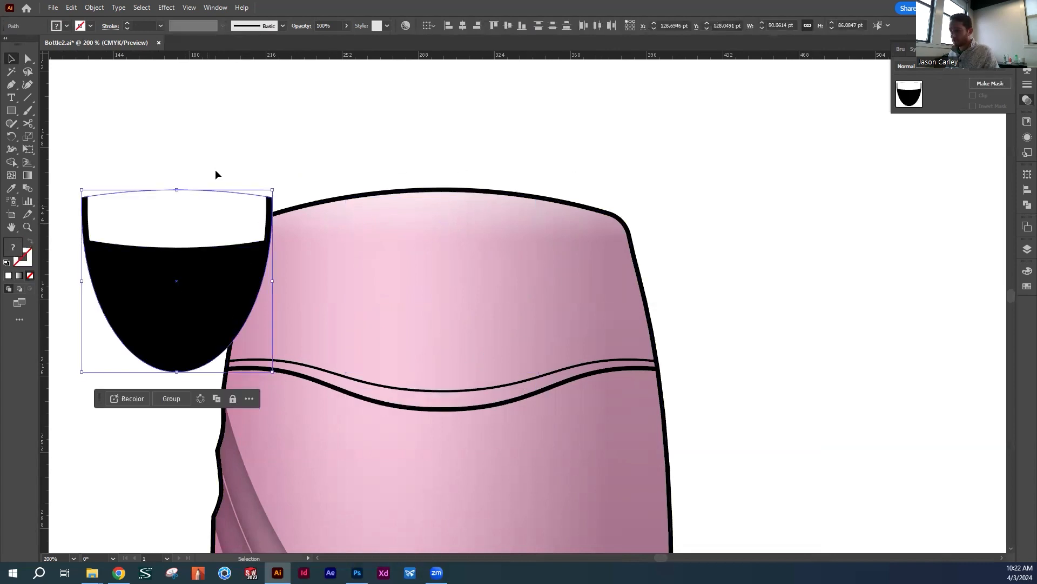
drag(217, 219, 472, 223)
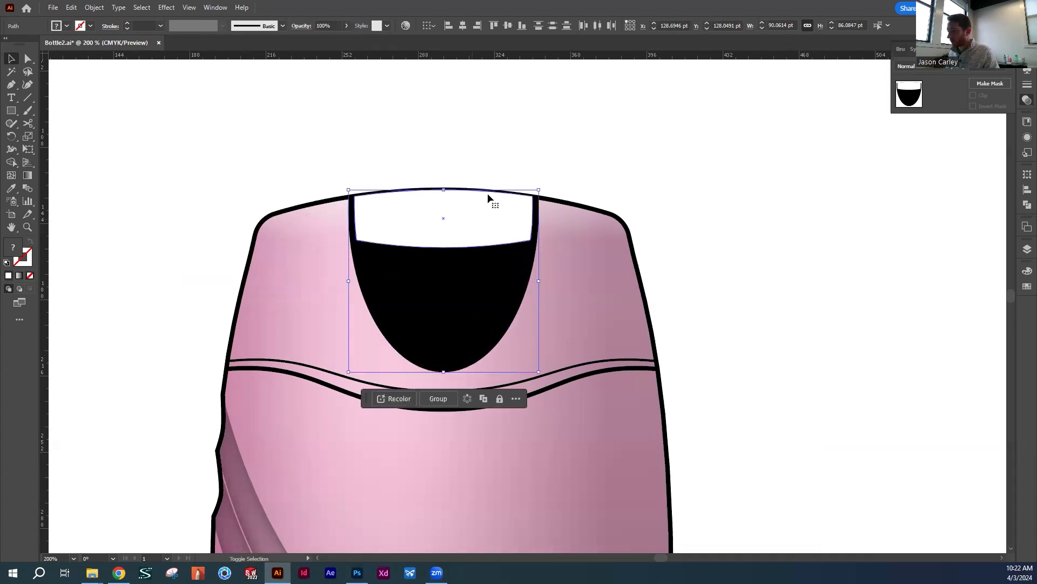
click(600, 153)
Show the Linework layer and nudge the tab and notch shapes to fit the centre guide and cap outline
click(1002, 49)
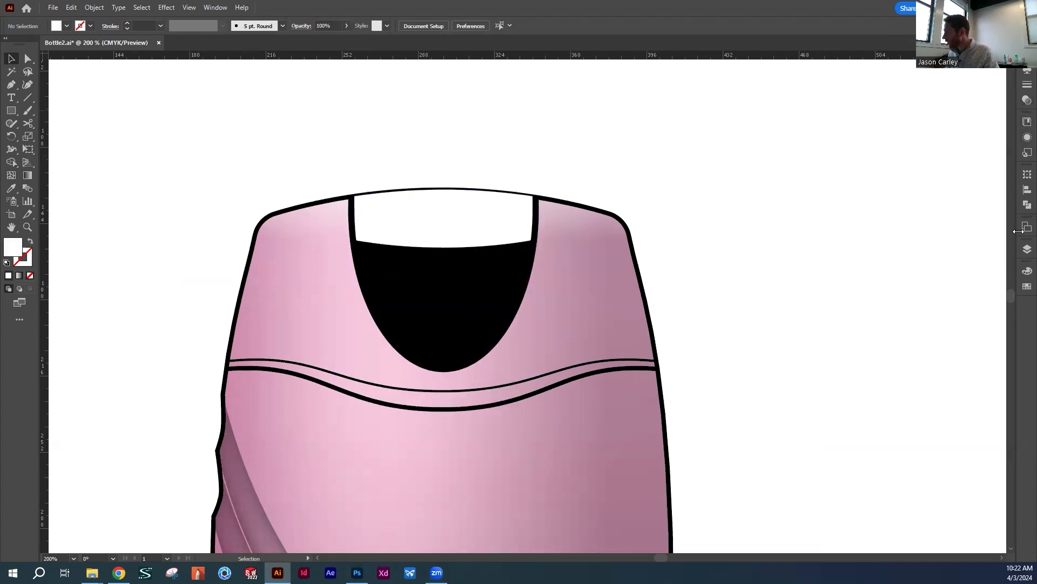
click(1026, 249)
click(875, 302)
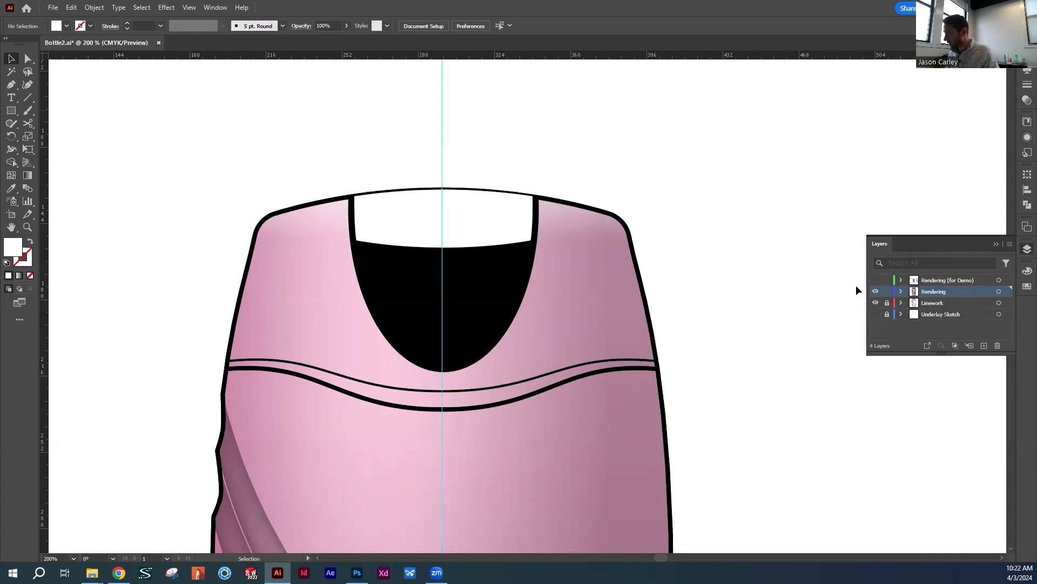
click(448, 216)
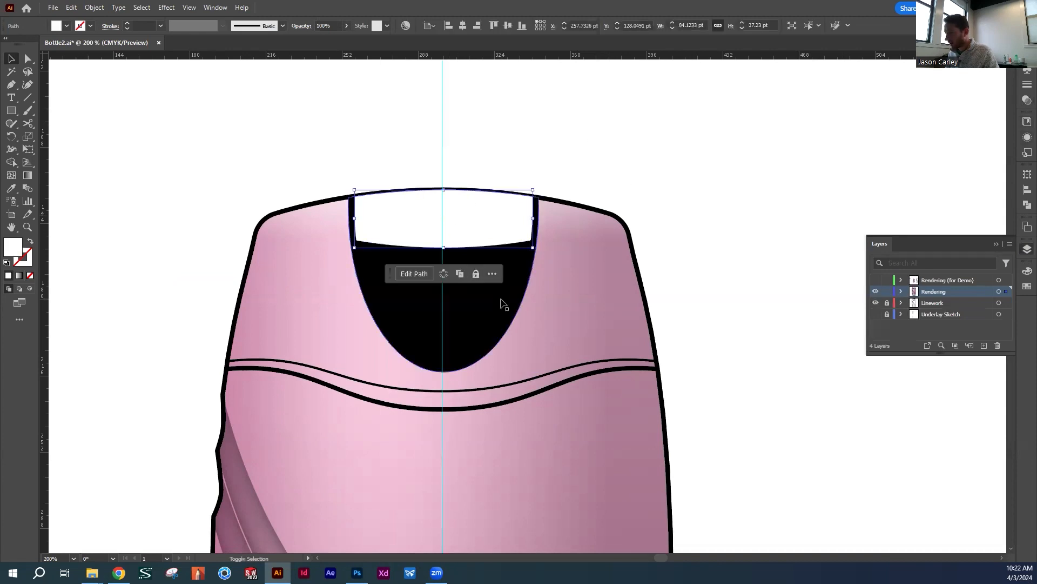
shift+click(482, 250)
key(z)
drag(436, 190, 582, 339)
key(v)
drag(536, 297, 533, 298)
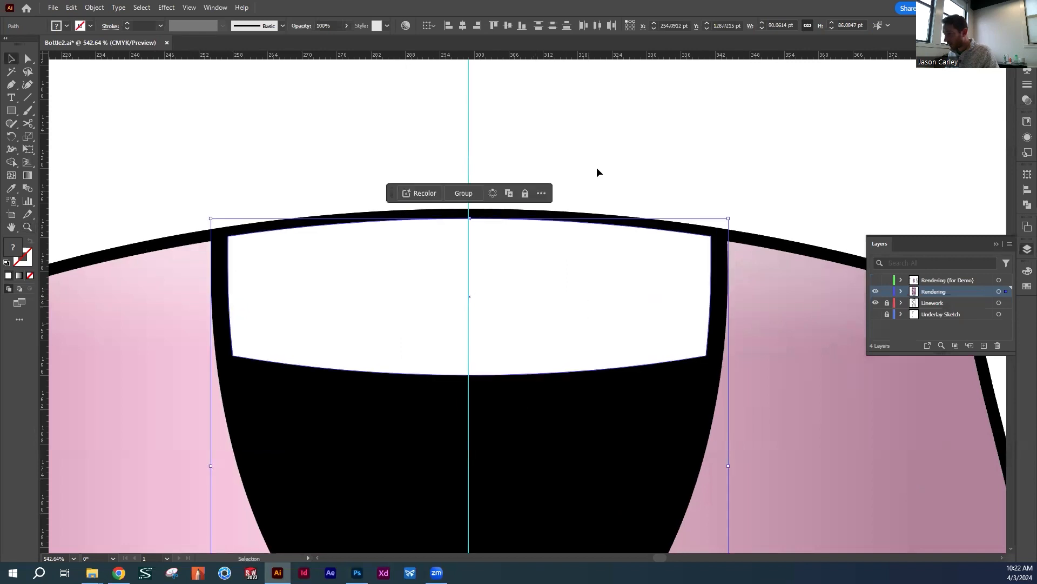
Hide the Linework layer and deselect the tab and notch shapes
scroll(551, 316, down, 3)
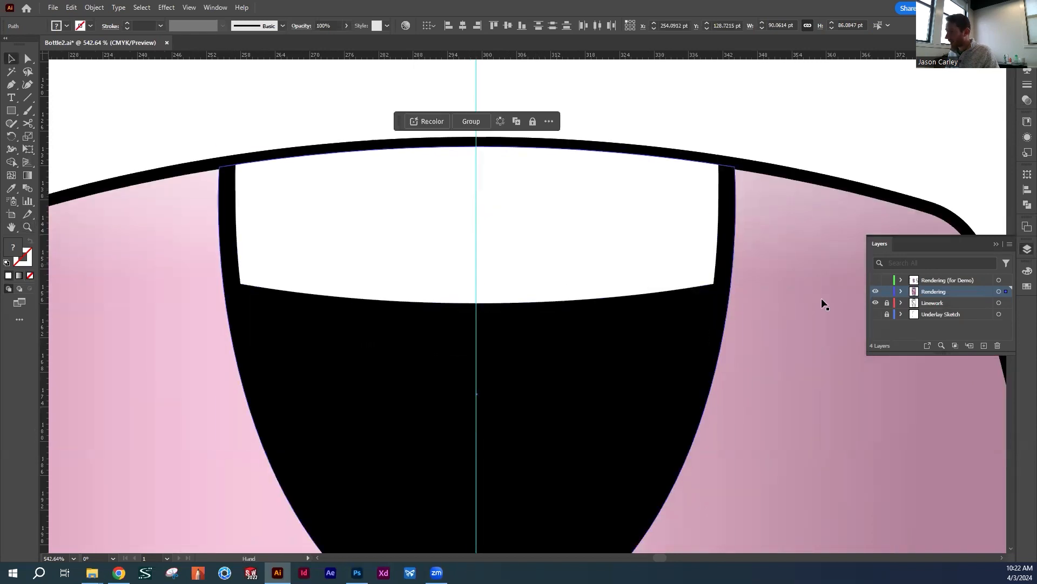
click(876, 303)
click(812, 128)
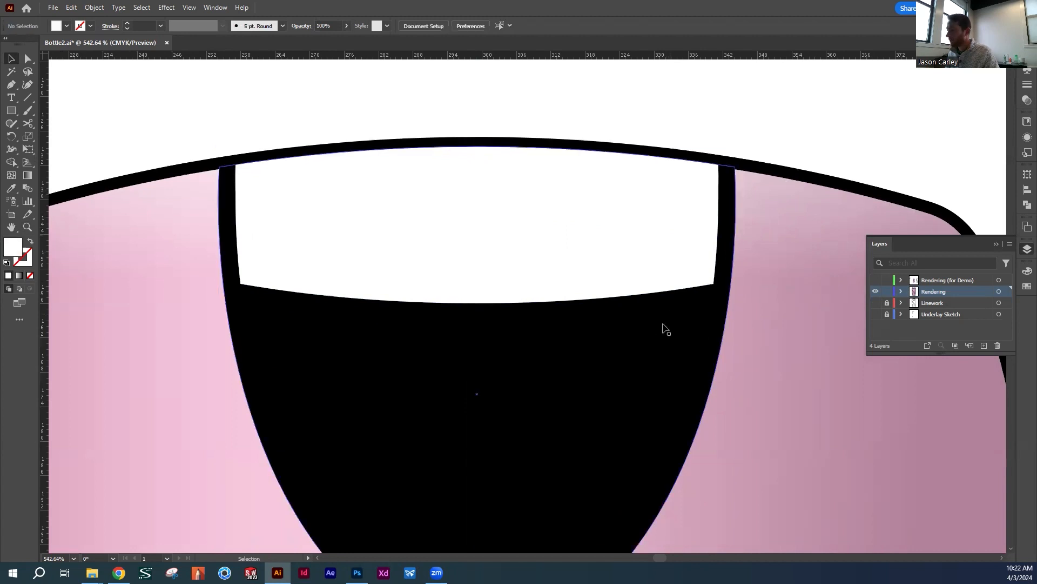
Reframe the view to show the pink bottle's whole cap and collapse the layer list
key(z)
alt+click(675, 332)
drag(495, 332, 416, 336)
key(v)
drag(627, 366, 517, 211)
key(z)
key(v)
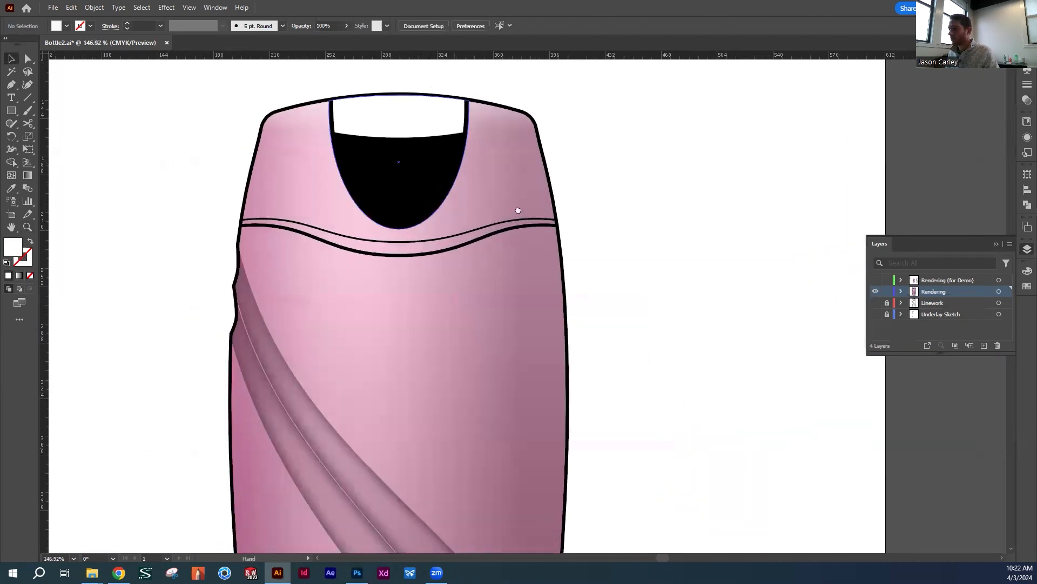
drag(686, 196, 729, 206)
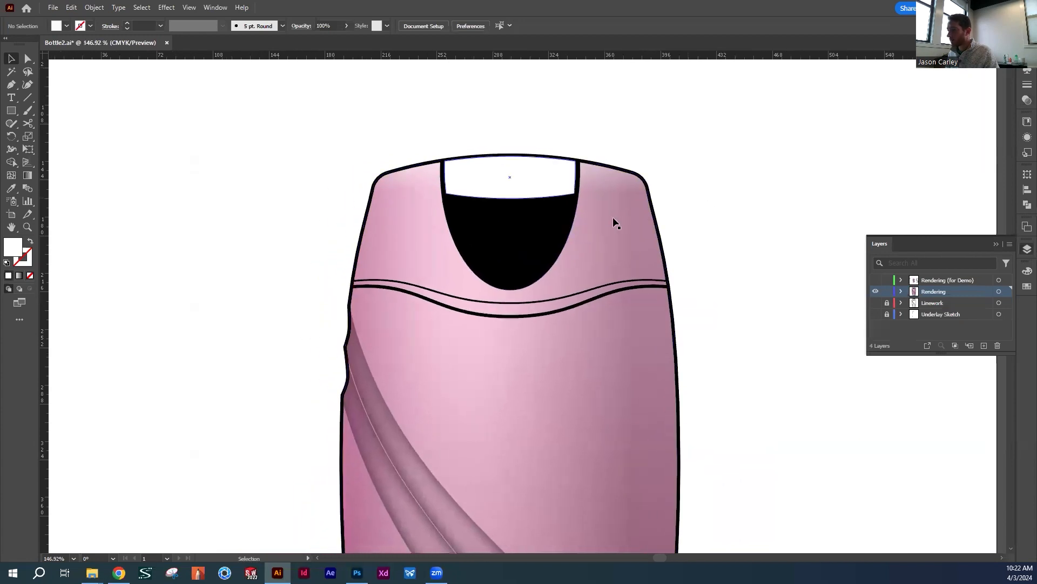
drag(580, 238, 545, 245)
click(489, 247)
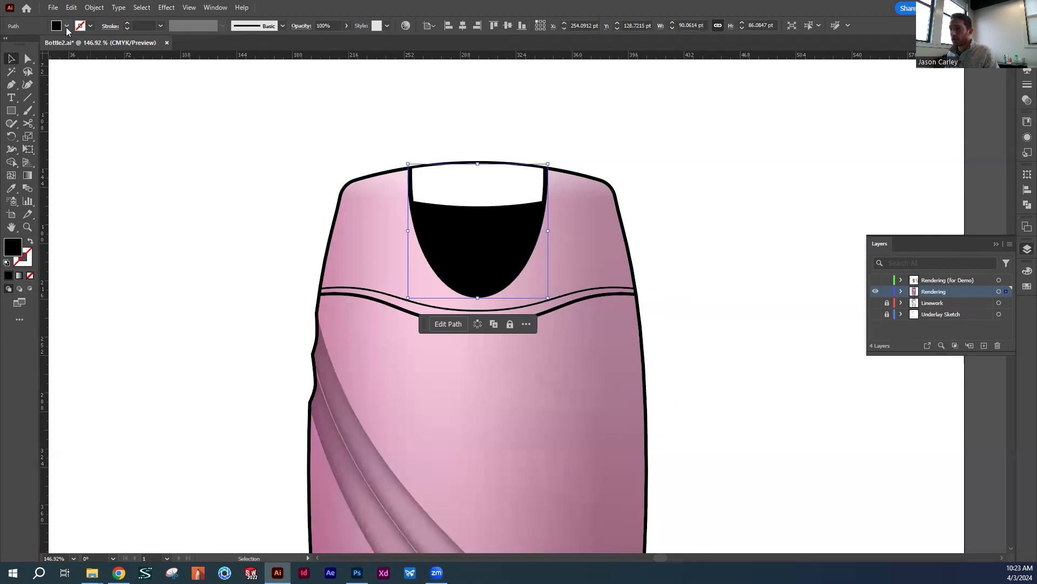
click(333, 238)
click(486, 246)
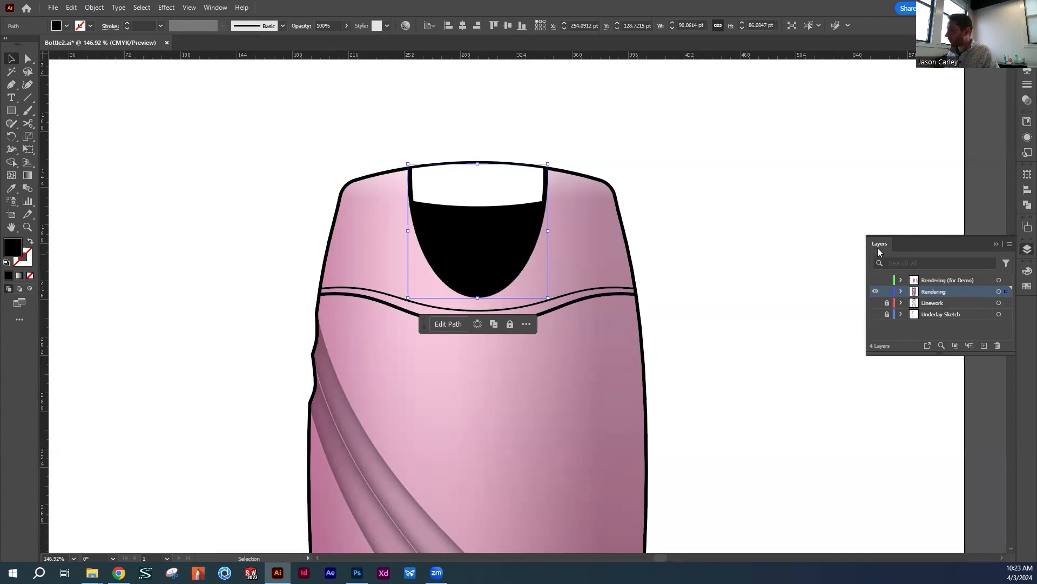
click(995, 245)
click(369, 119)
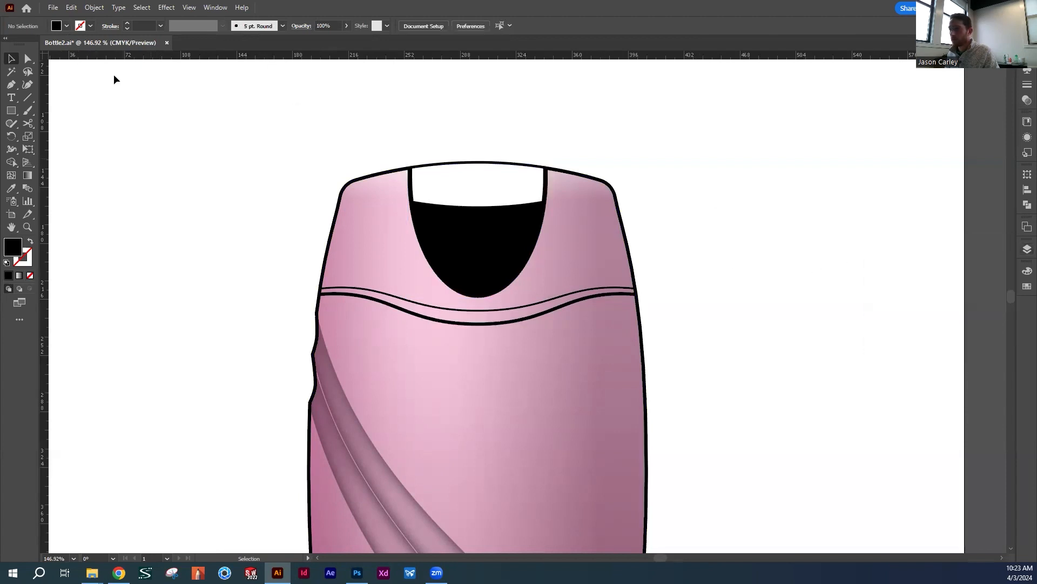
Fill the black tab shape on the cap with the white-to-black linear gradient swatch
click(484, 238)
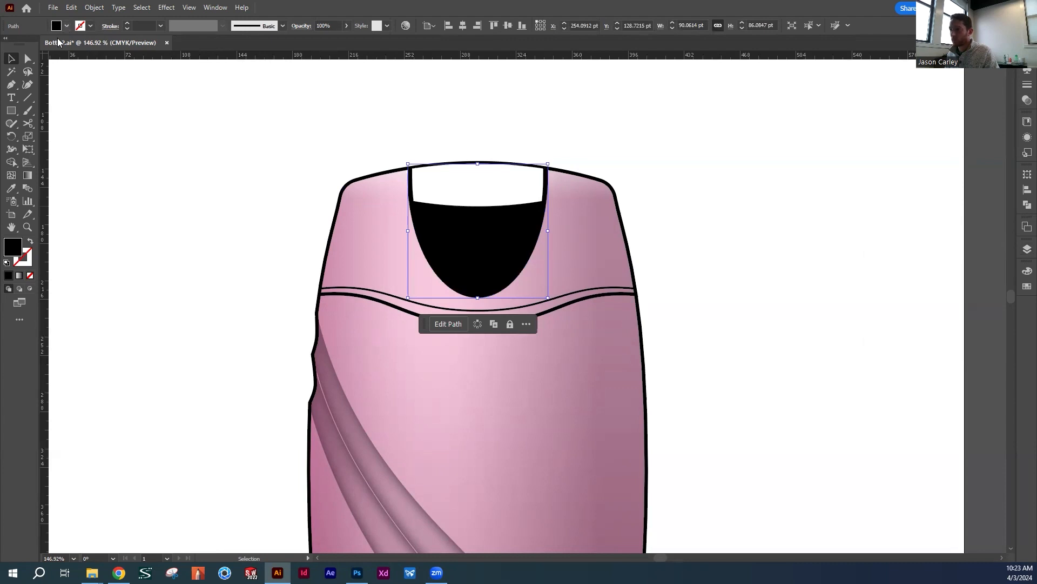
double_click(14, 249)
click(1026, 271)
click(1026, 271)
click(1026, 286)
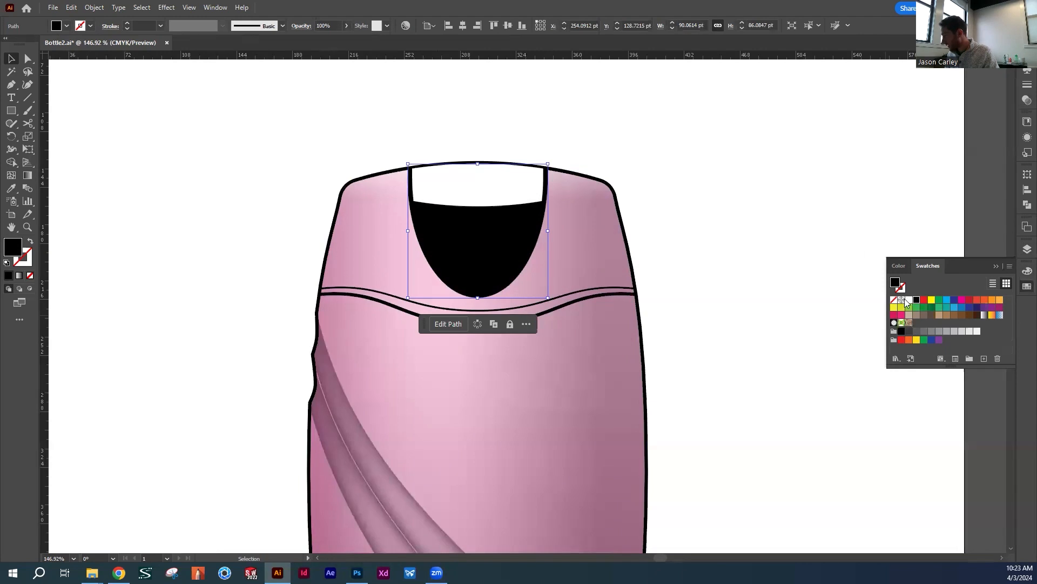
click(985, 315)
click(672, 245)
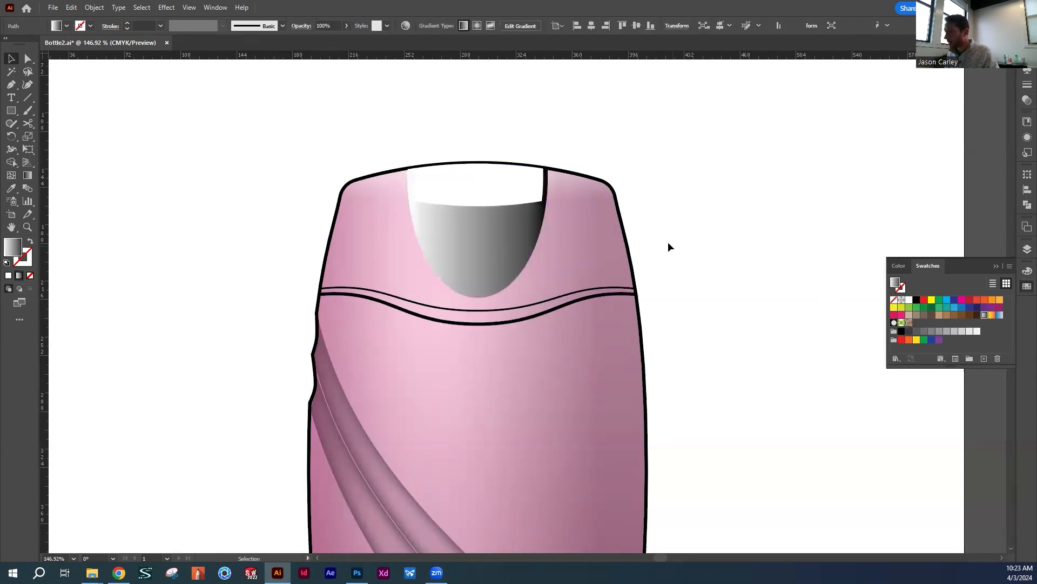
Set the tab shape's gradient angle to 90° and reverse the gradient, putting black at the tab's rounded tip
click(491, 255)
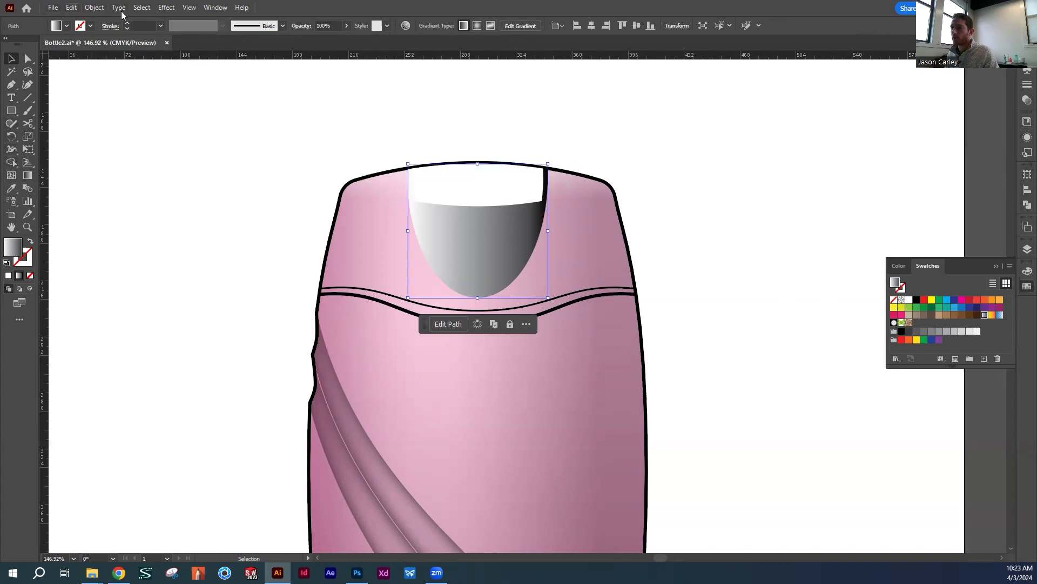
click(211, 8)
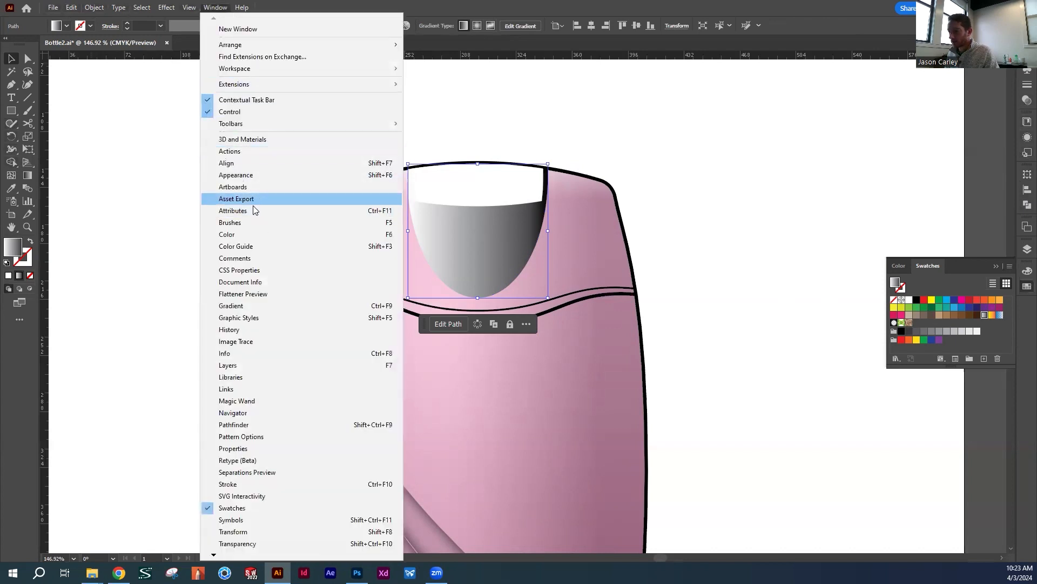
click(246, 306)
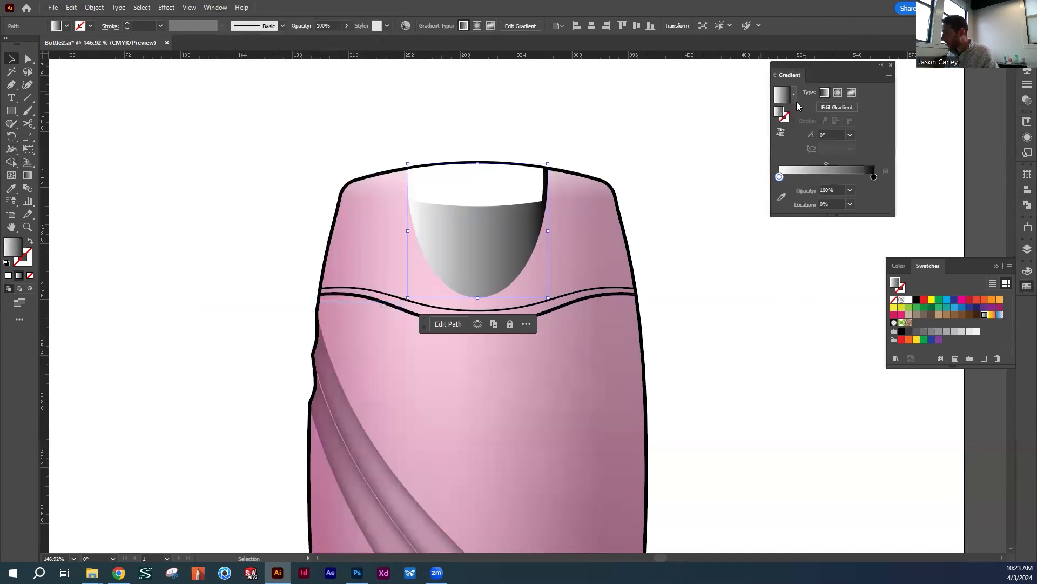
click(782, 177)
drag(782, 181, 778, 180)
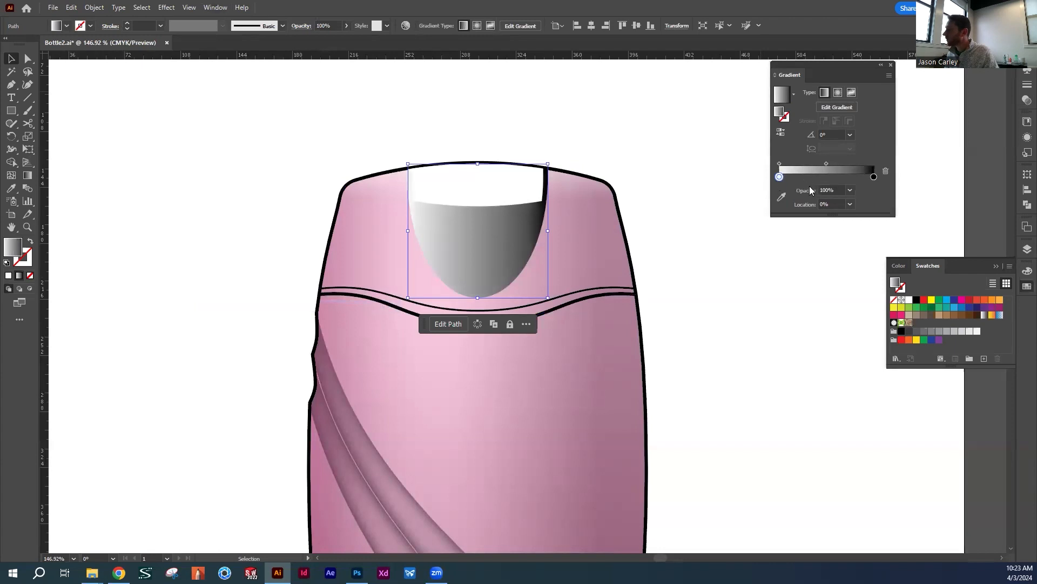
key(ctrl+z)
text(90)
key(Return)
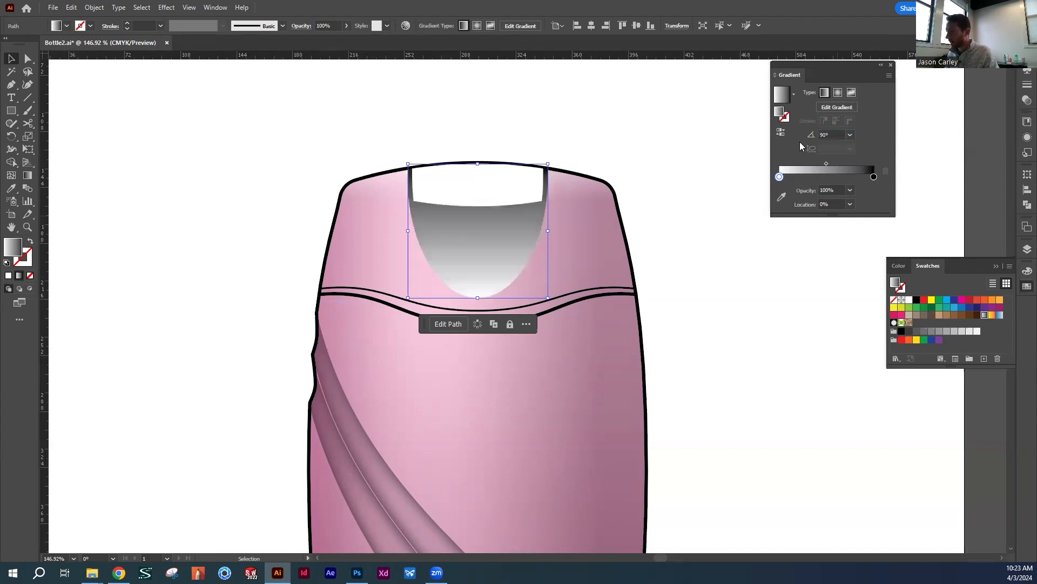
click(781, 131)
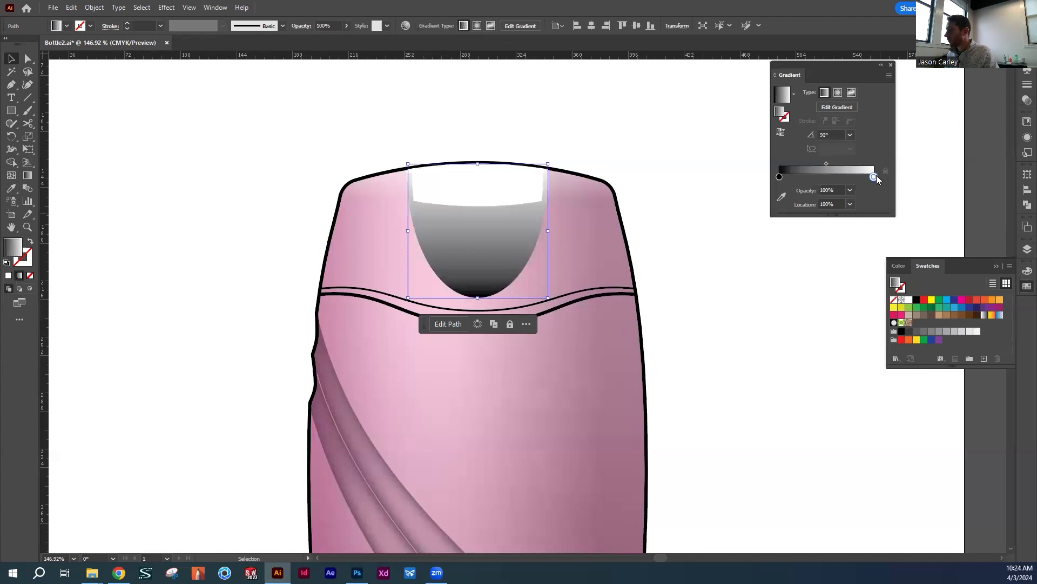
key(e)
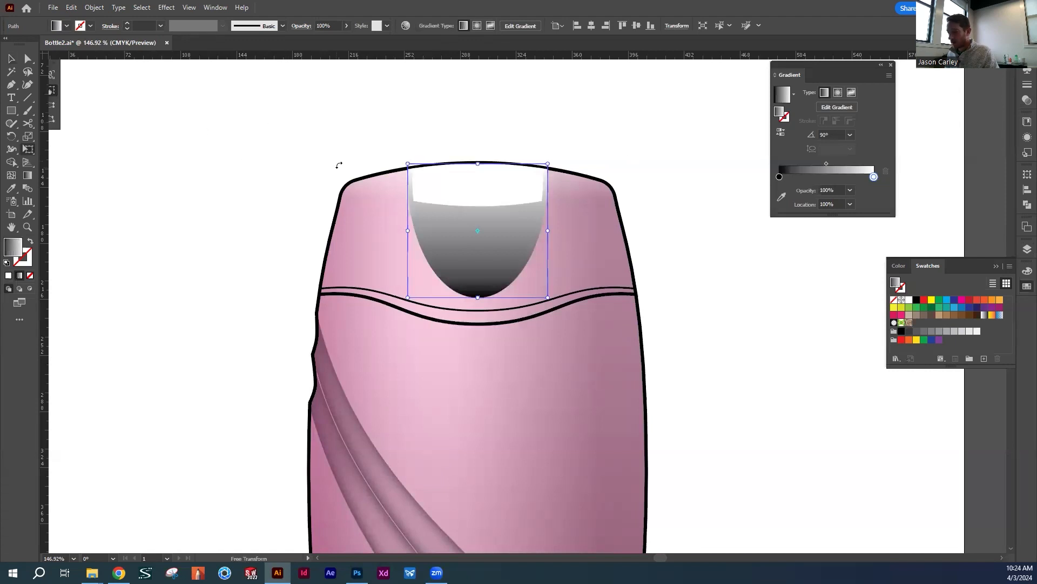
key(v)
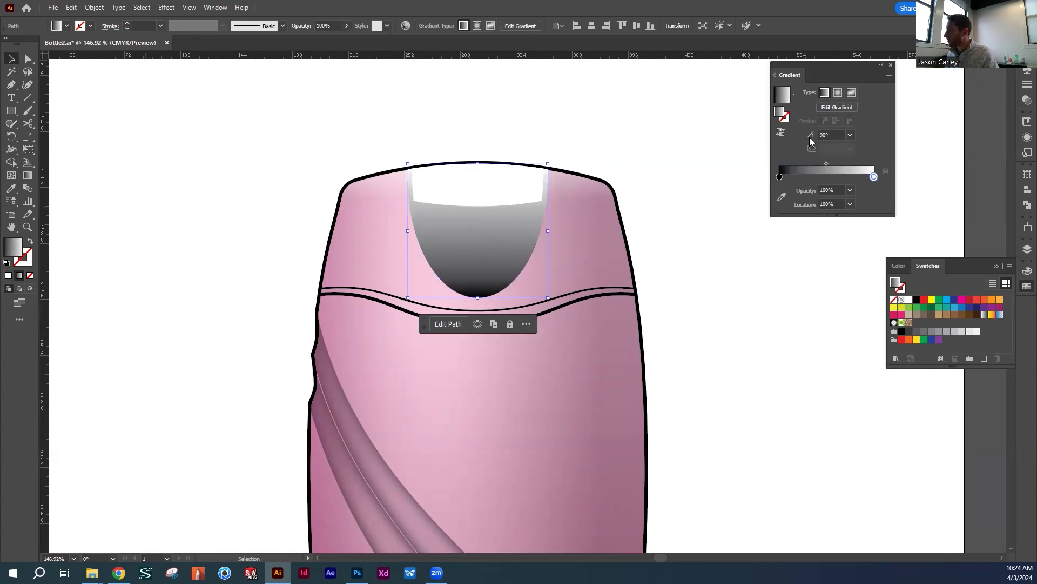
Set the tab shape's blending mode to Multiply
click(1025, 99)
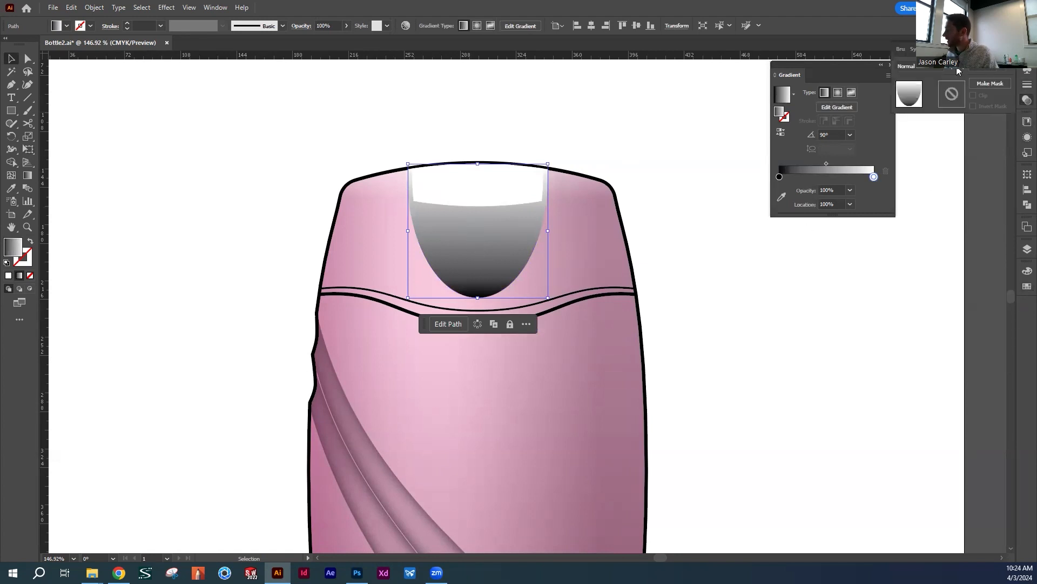
click(912, 65)
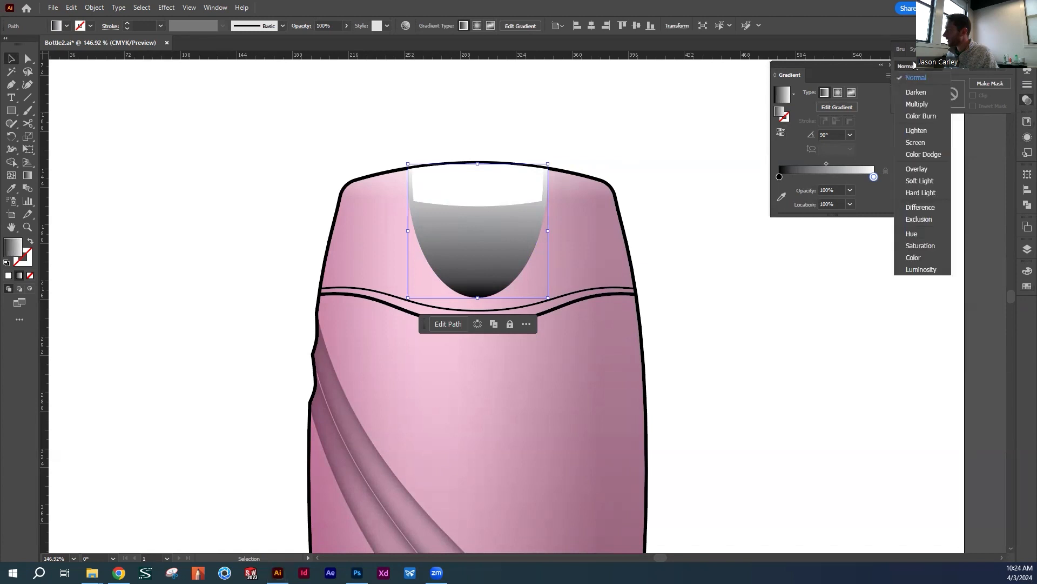
click(914, 105)
key(e)
key(v)
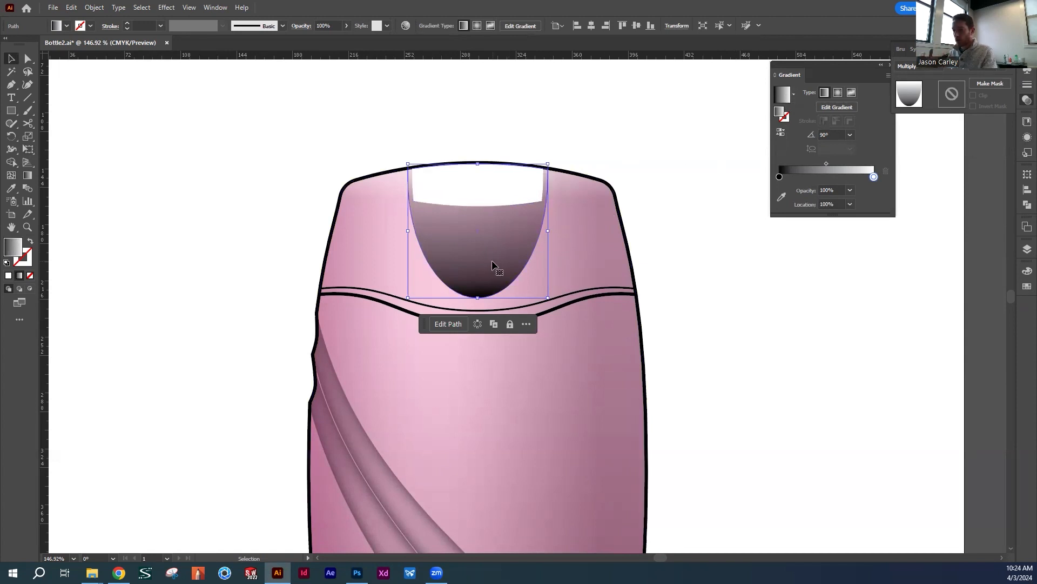
click(689, 256)
click(494, 245)
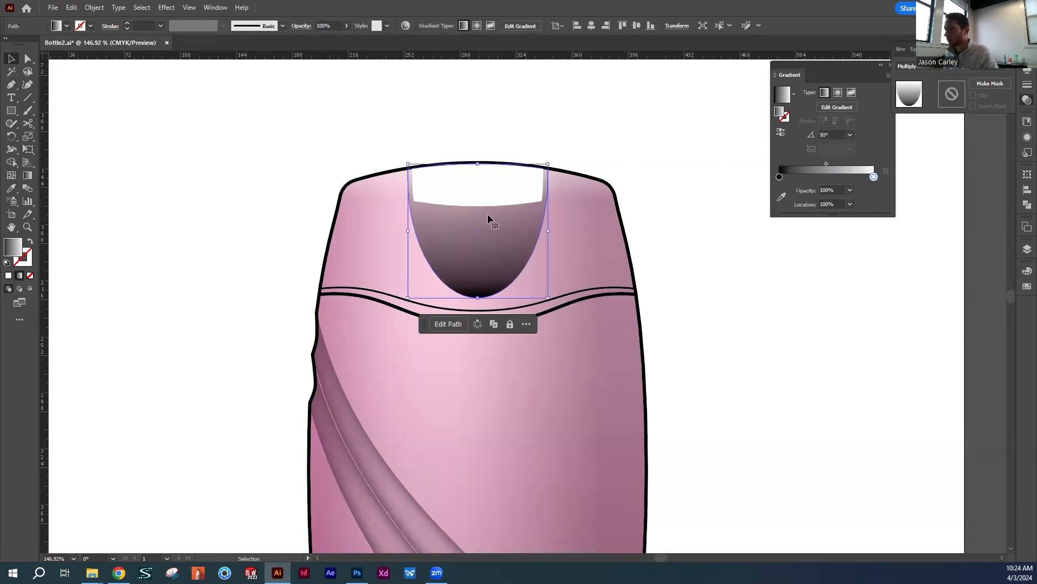
Reduce the tab shape's opacity to 64% and move its gradient midpoint to about 74%
click(345, 26)
drag(343, 41, 331, 42)
click(502, 249)
drag(826, 164, 849, 163)
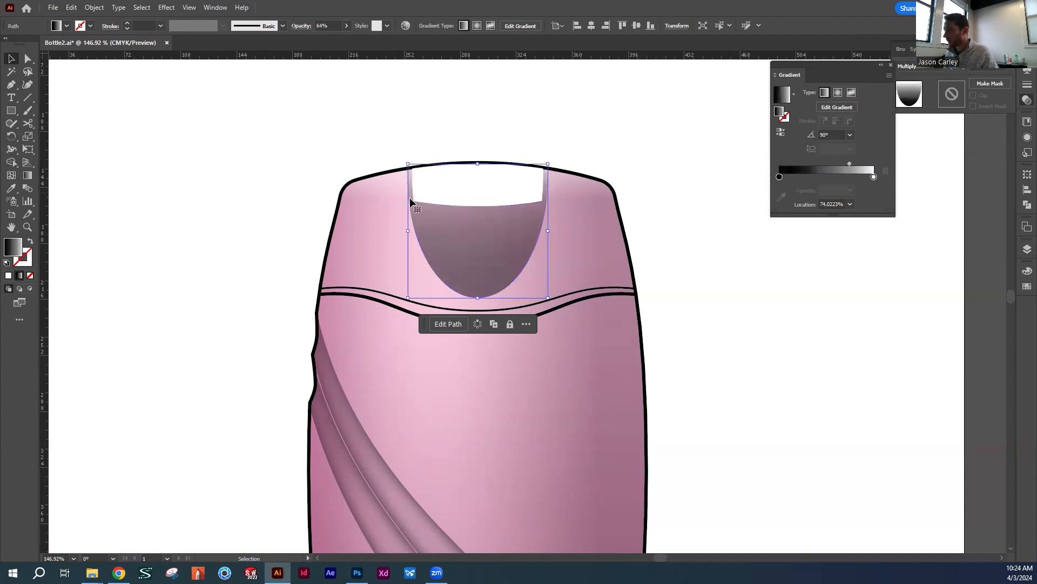
click(618, 143)
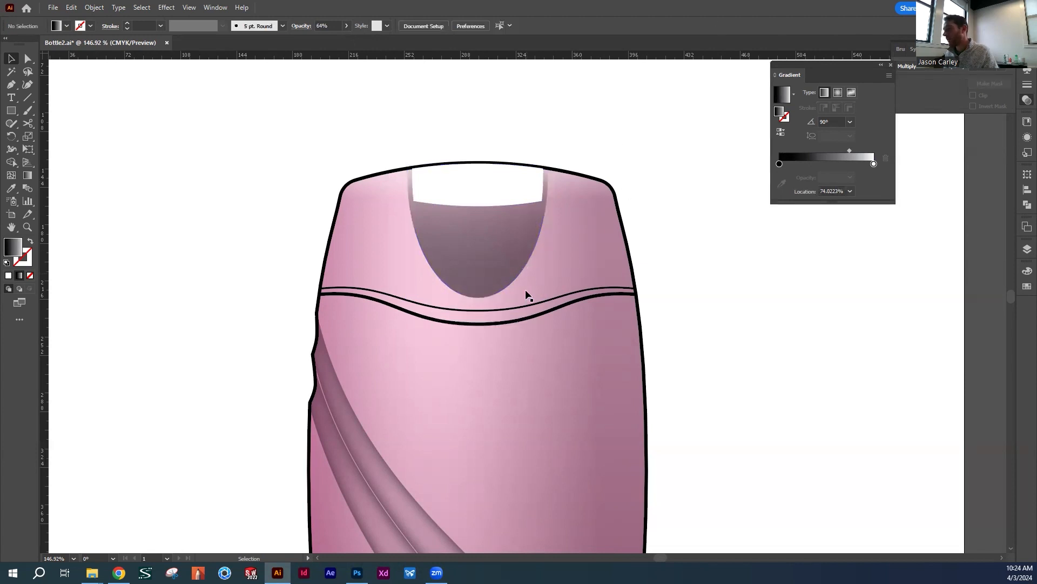
Duplicate the white notch shape together with the pink bottle body and place the copies left of the original bottle
drag(602, 251, 628, 235)
drag(456, 165, 496, 170)
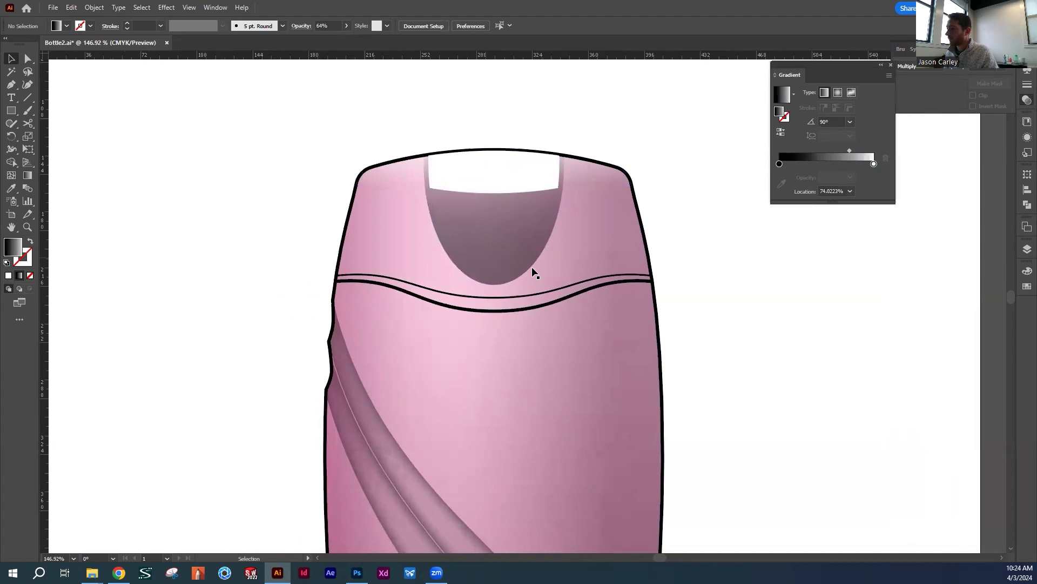
click(521, 173)
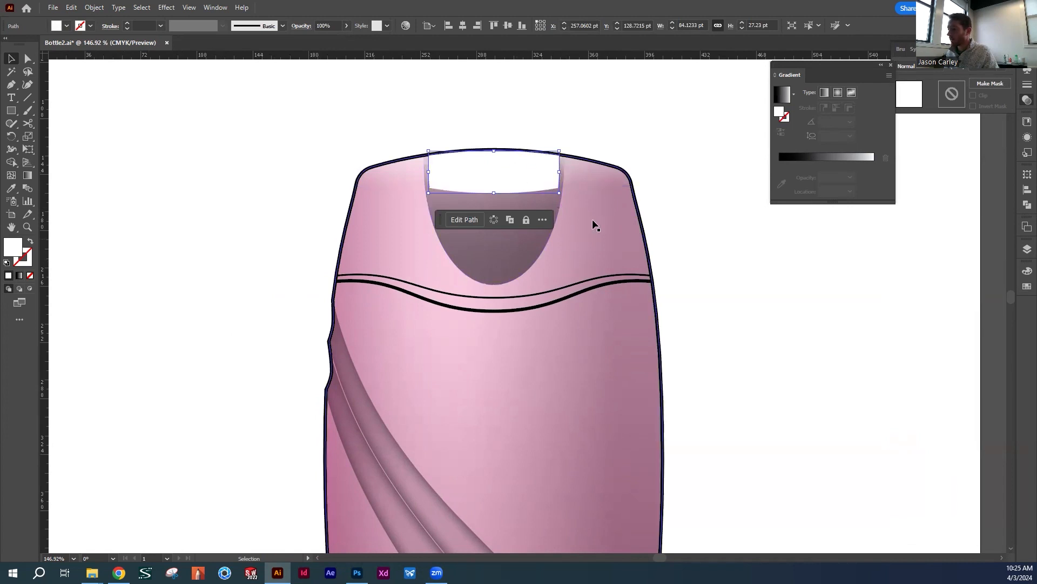
click(552, 108)
click(536, 173)
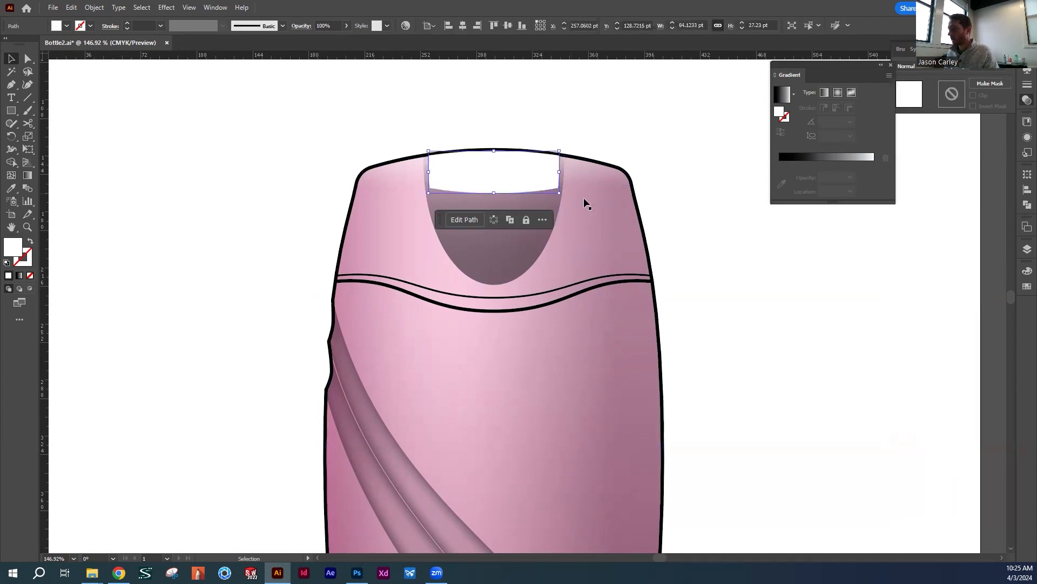
scroll(545, 184, left, 3)
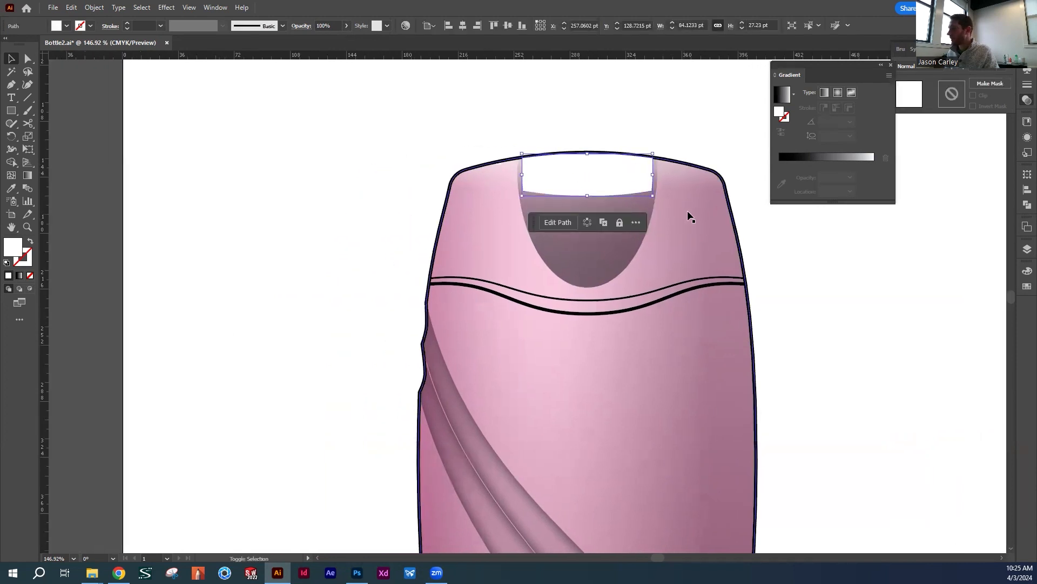
click(627, 226)
scroll(690, 232, left, 5)
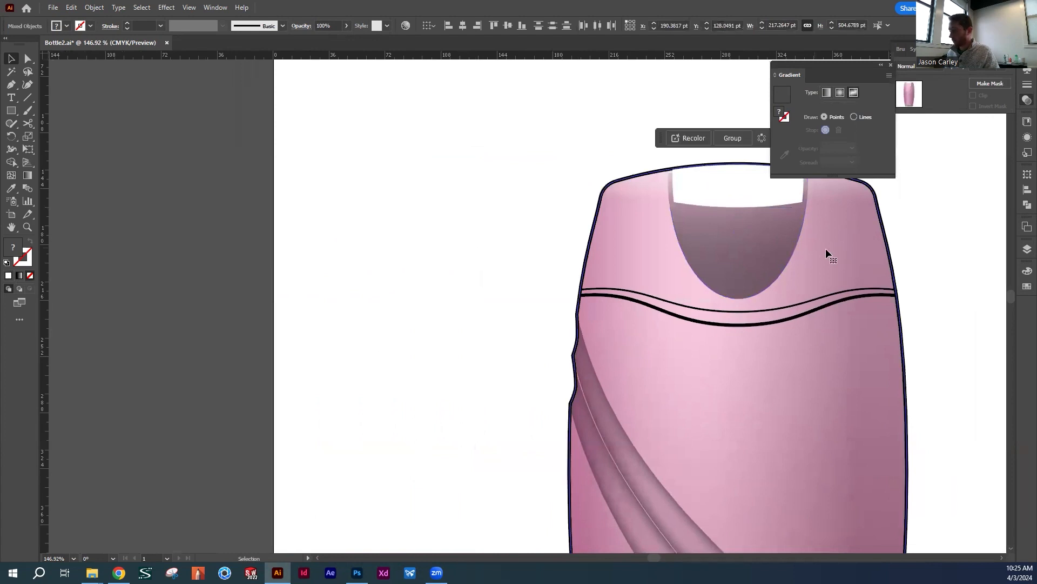
drag(828, 248, 391, 258)
click(450, 124)
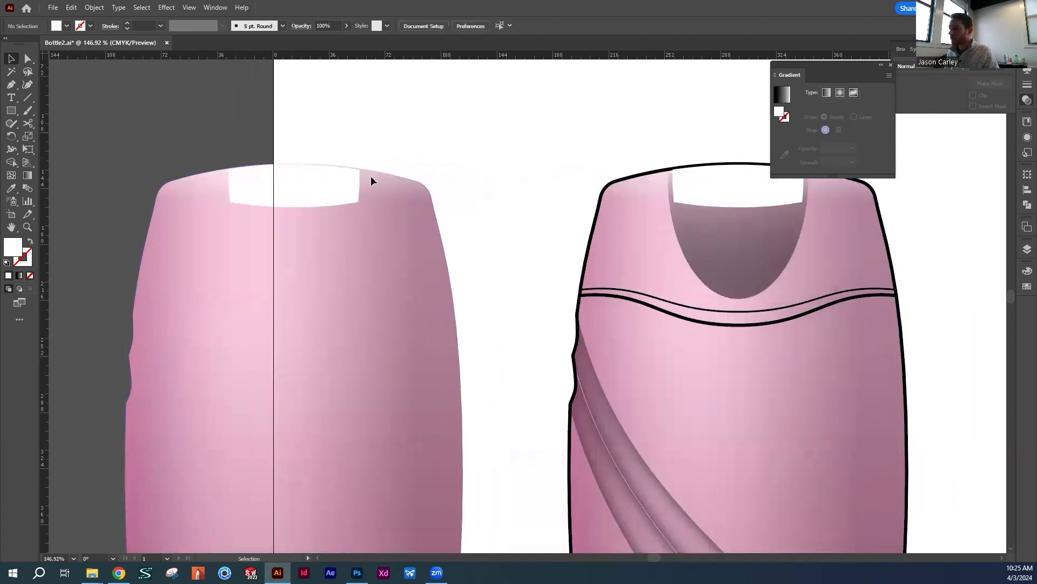
Move the copied pink body off the copied notch shape and undo the move
click(321, 190)
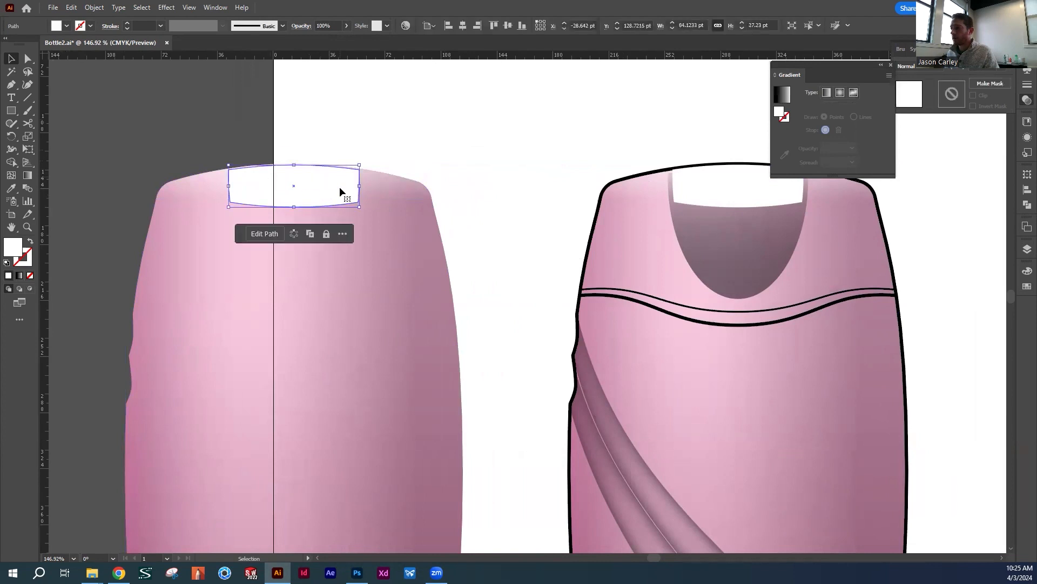
drag(339, 186, 412, 189)
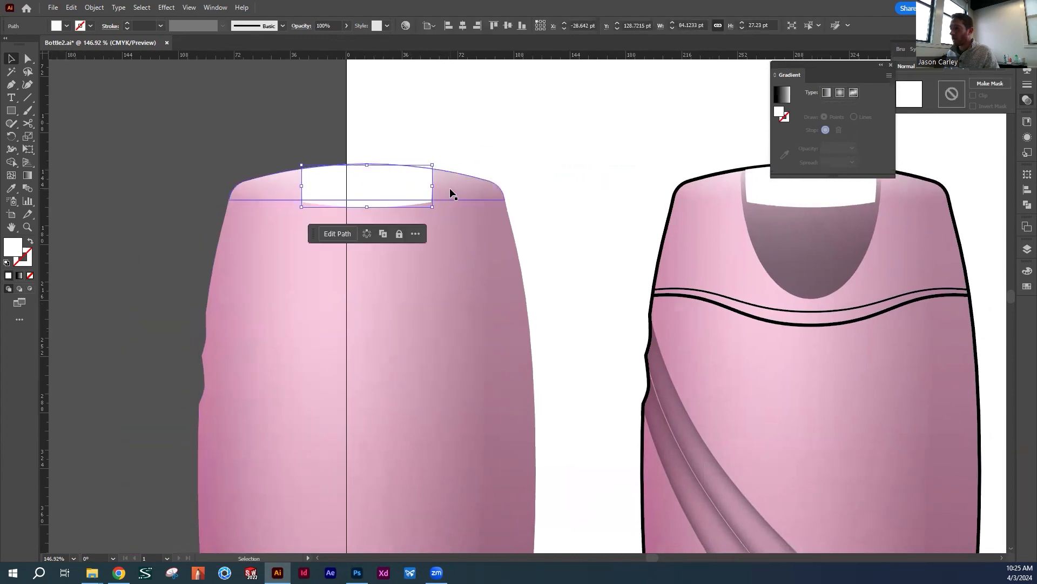
drag(457, 216, 273, 215)
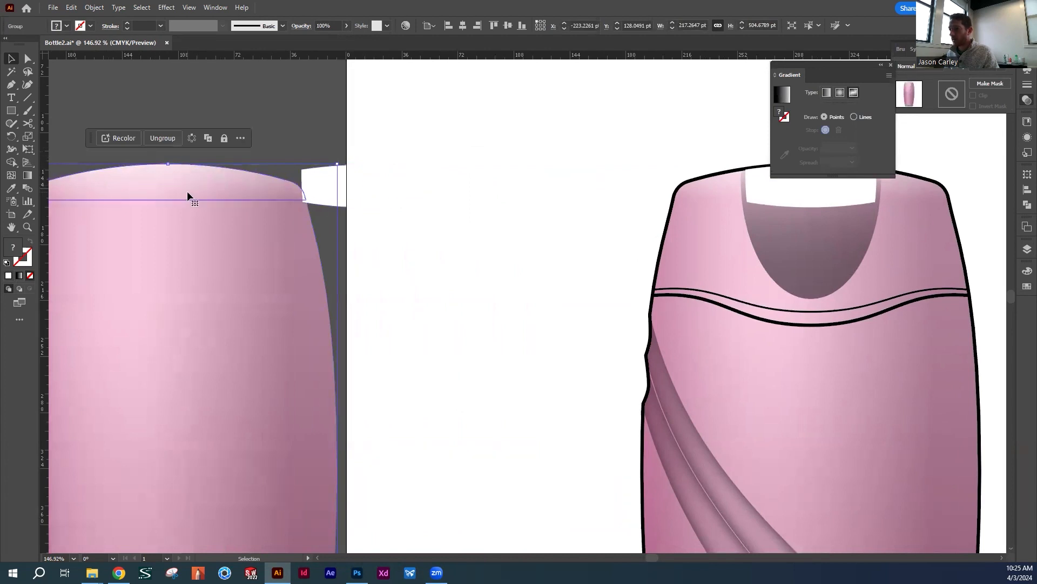
key(ctrl+z)
key(v)
Make a clipping mask from the copied white notch shape and pink body, and deselect the result
drag(297, 134, 457, 248)
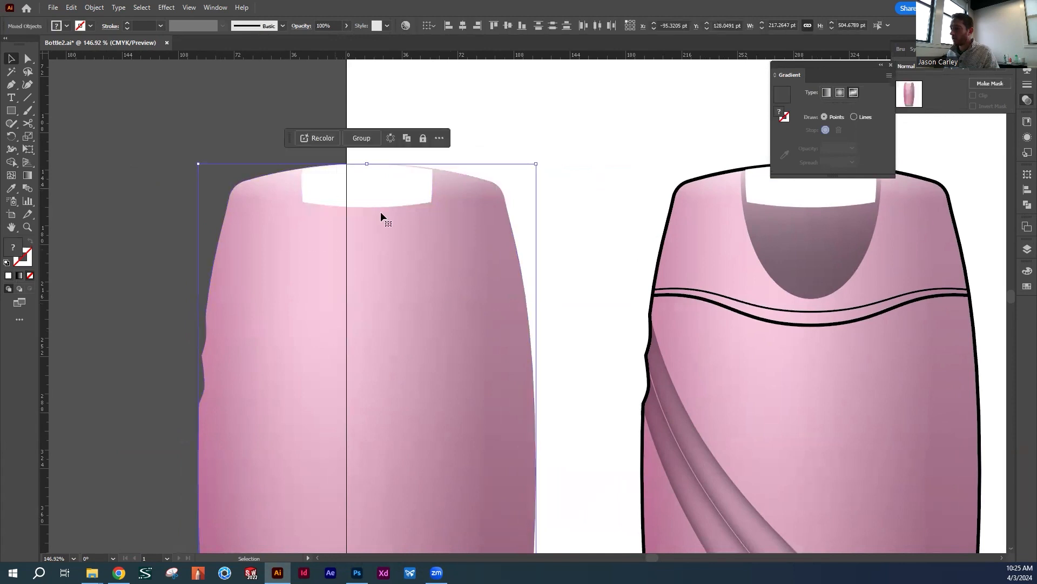
click(96, 7)
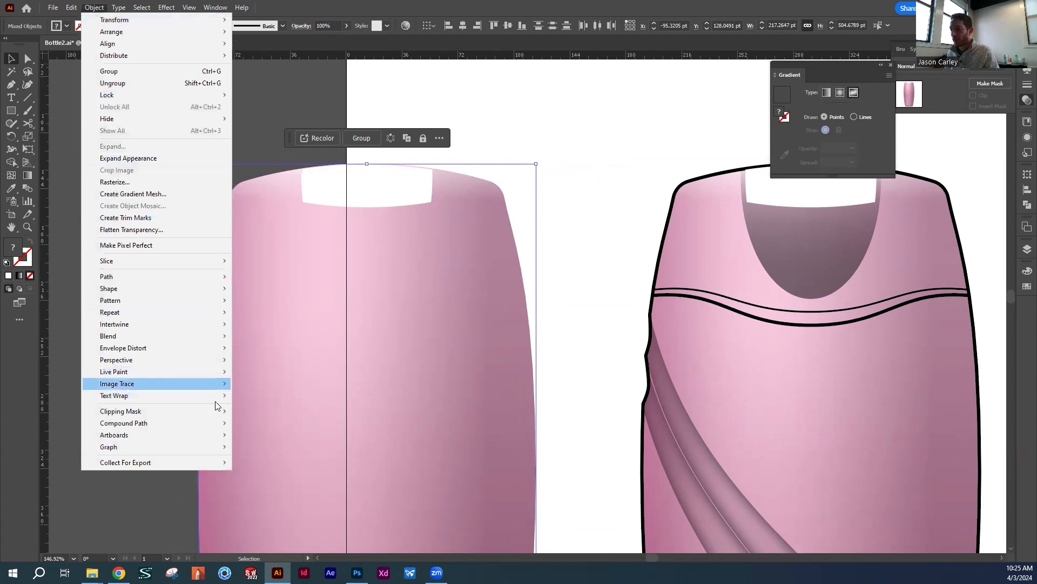
mouse_move(230, 410)
click(276, 413)
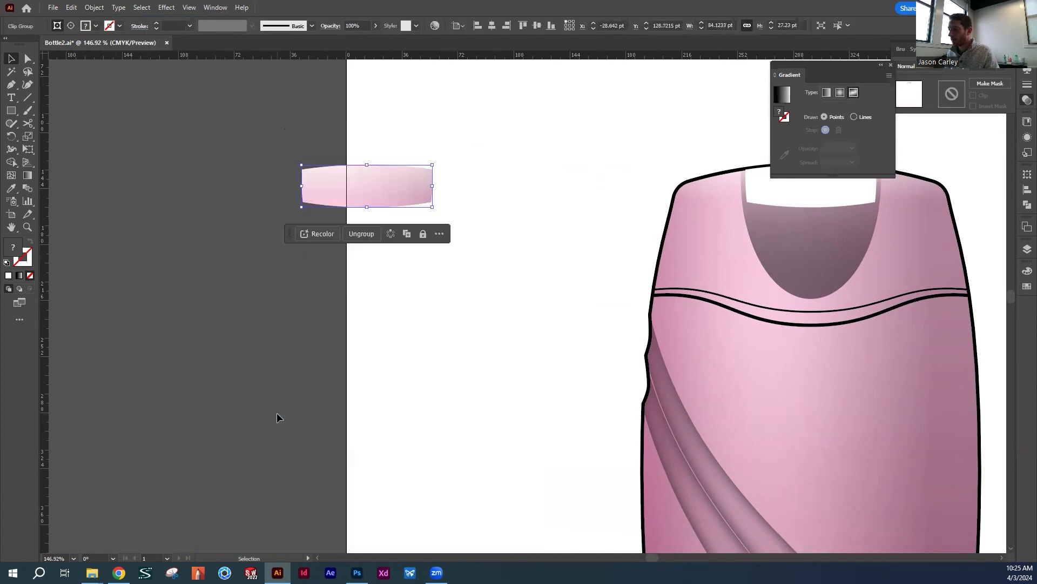
click(514, 332)
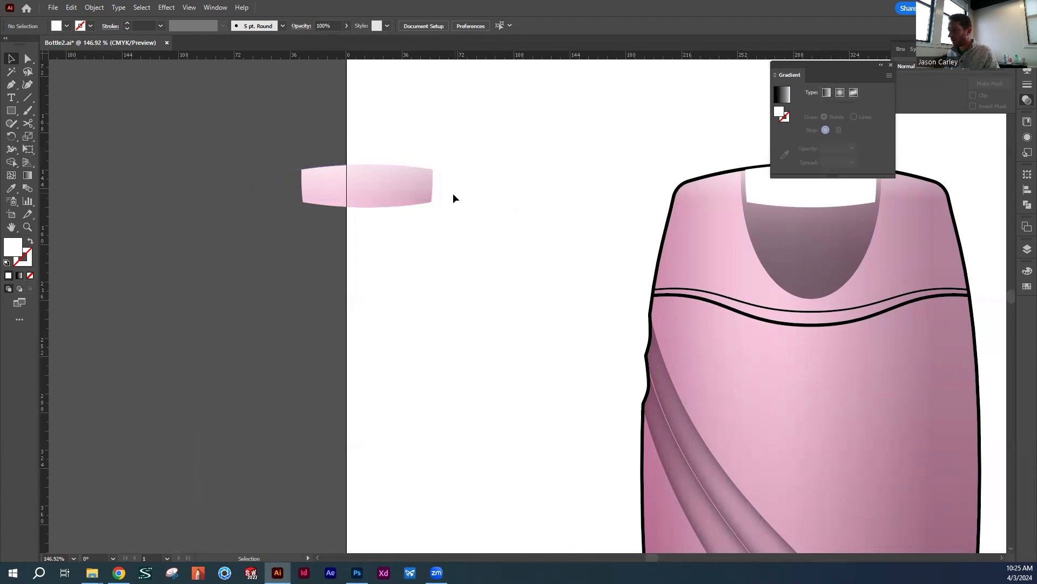
Move the white notch shape out of the bottle's cap and put the masked pink notch piece in its place
click(386, 202)
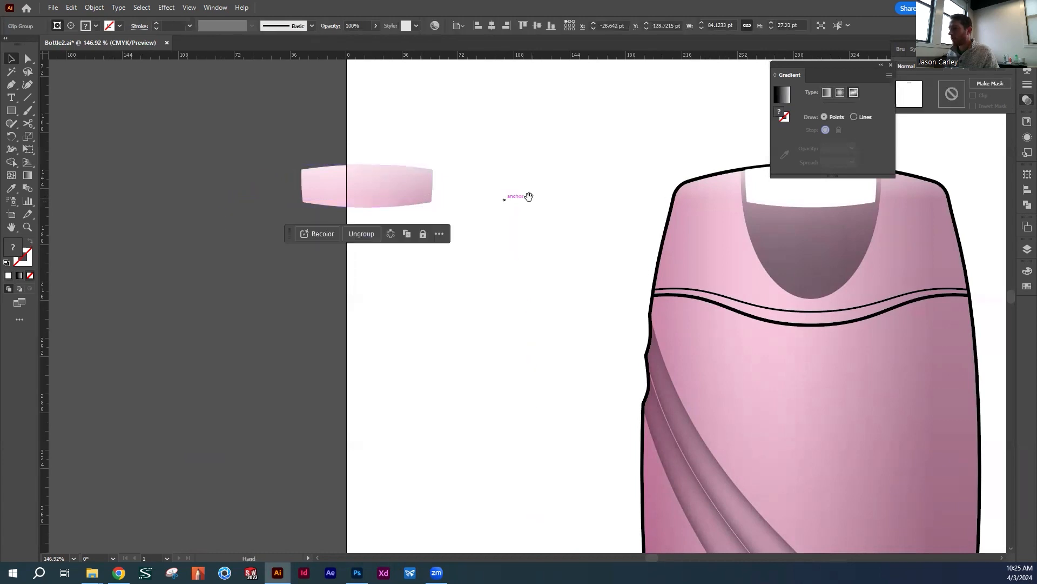
scroll(528, 195, right, 5)
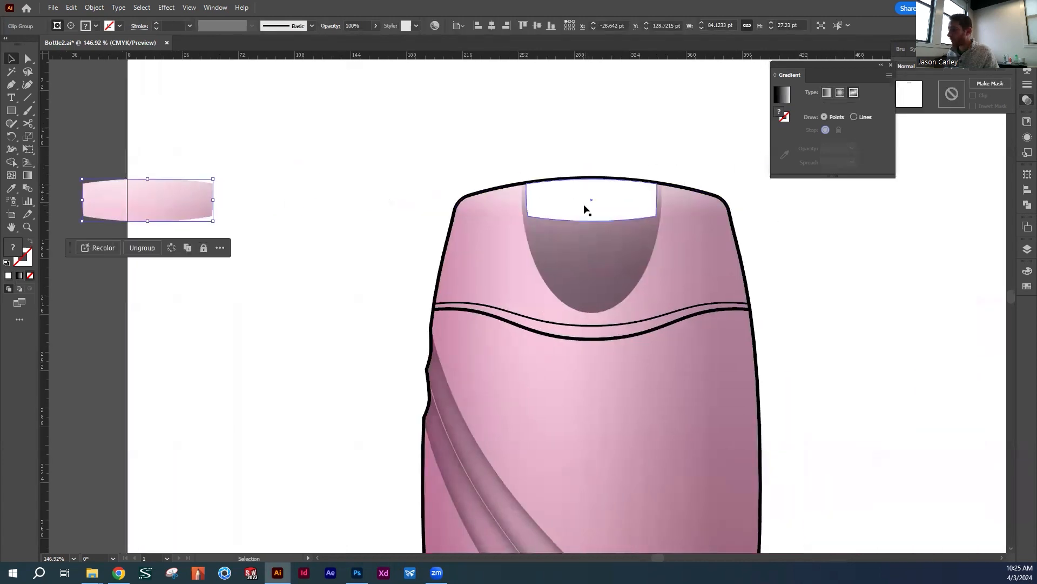
drag(556, 210, 547, 126)
drag(151, 203, 594, 193)
click(439, 142)
drag(471, 102, 640, 144)
click(640, 143)
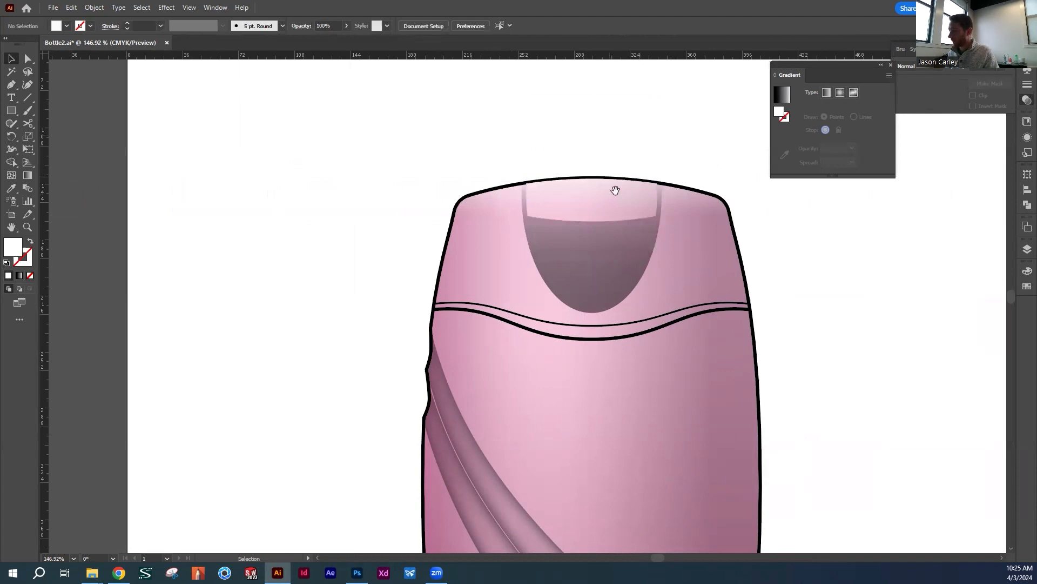
Try moving the black bottle outline off the bottle, undo the move and deselect the outline
drag(614, 187, 449, 156)
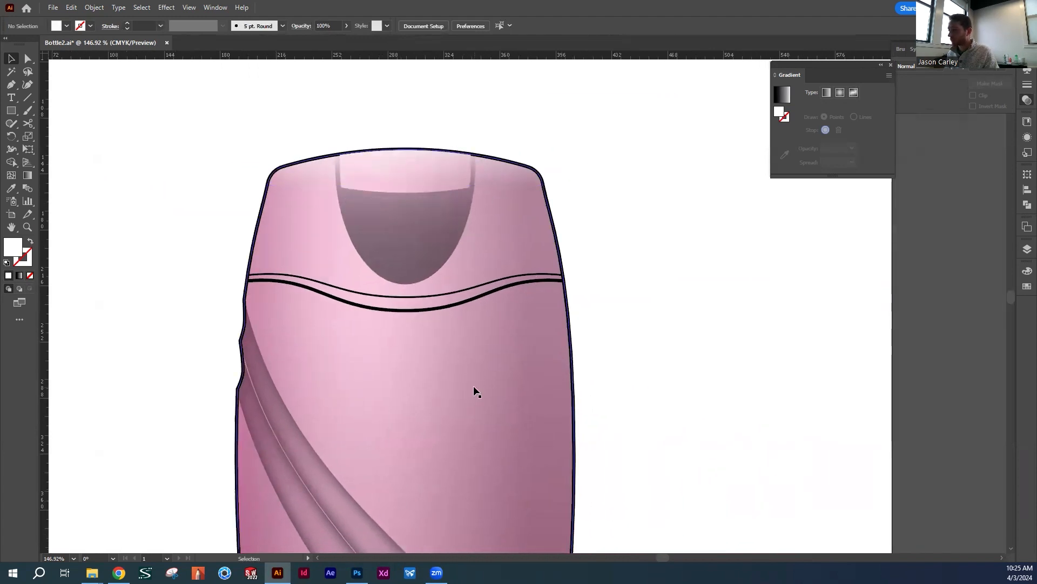
scroll(473, 385, down, 5)
scroll(476, 362, up, 8)
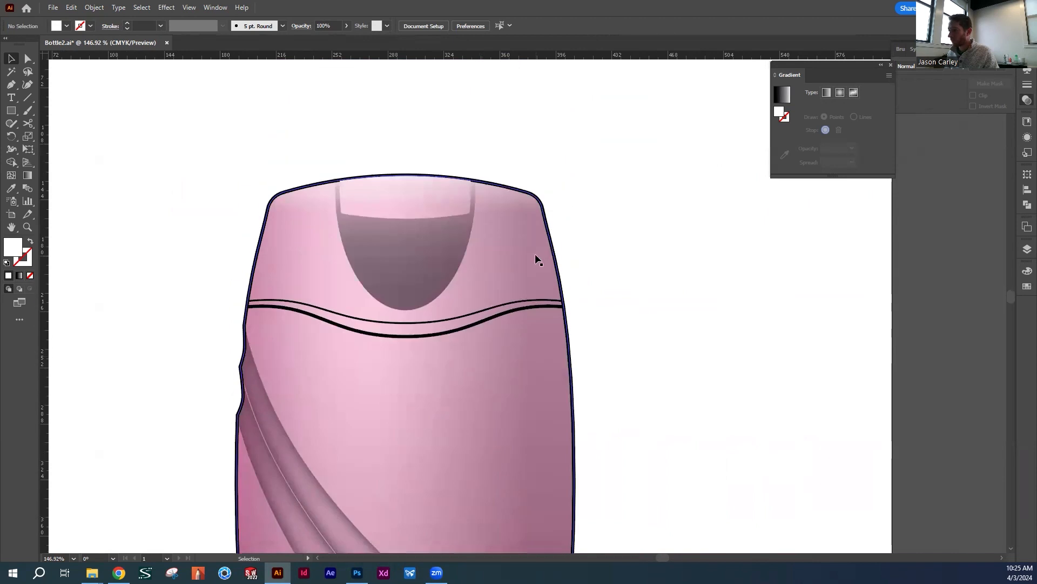
drag(568, 247, 771, 251)
key(ctrl+z)
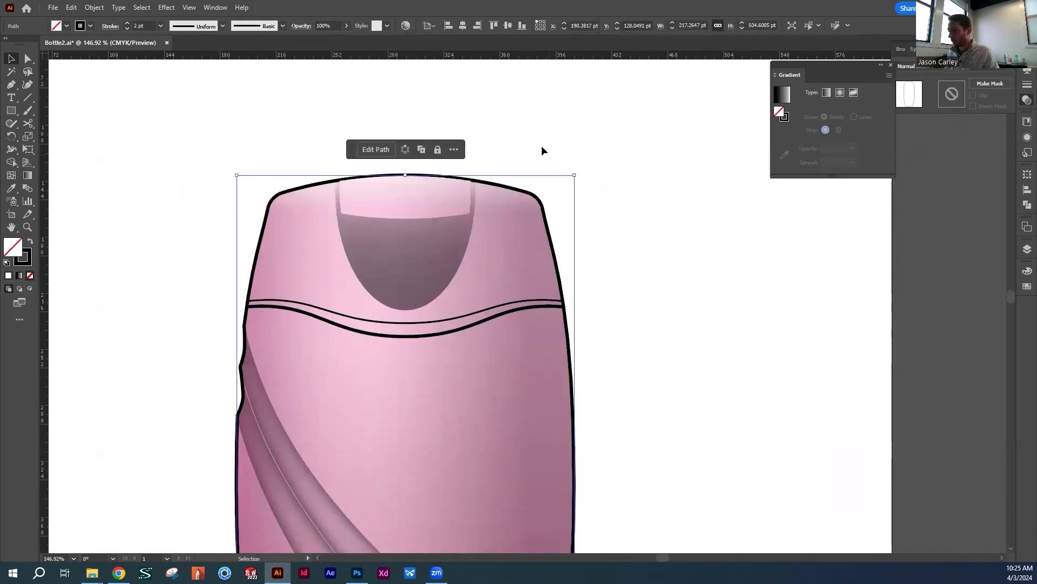
click(542, 151)
Duplicate both halves of the wavy band outline between cap and body, and place the copies on the pasteboard left of the artboard
drag(551, 282, 604, 232)
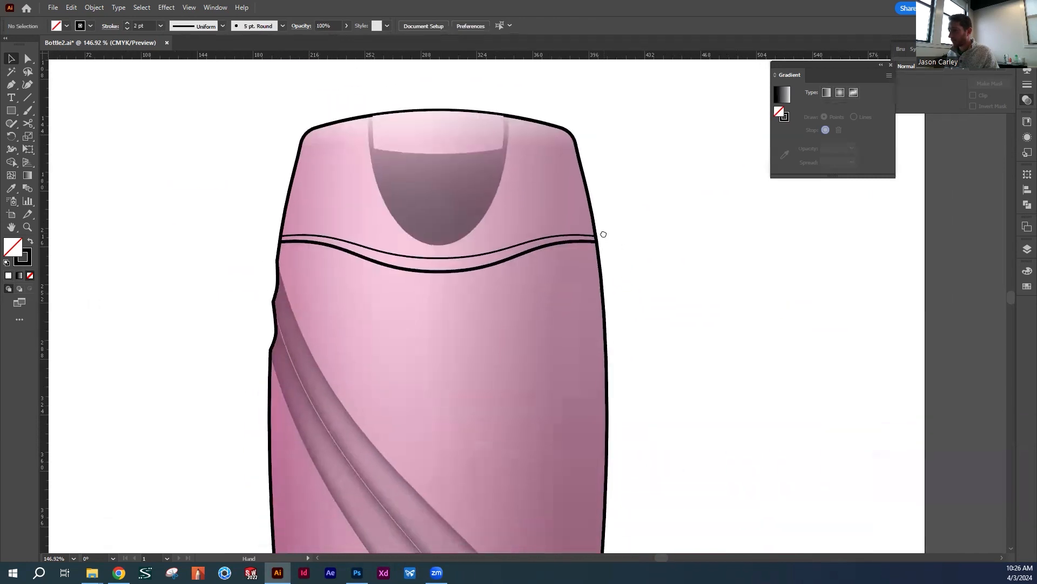
scroll(499, 284, down, 1)
drag(315, 254, 452, 299)
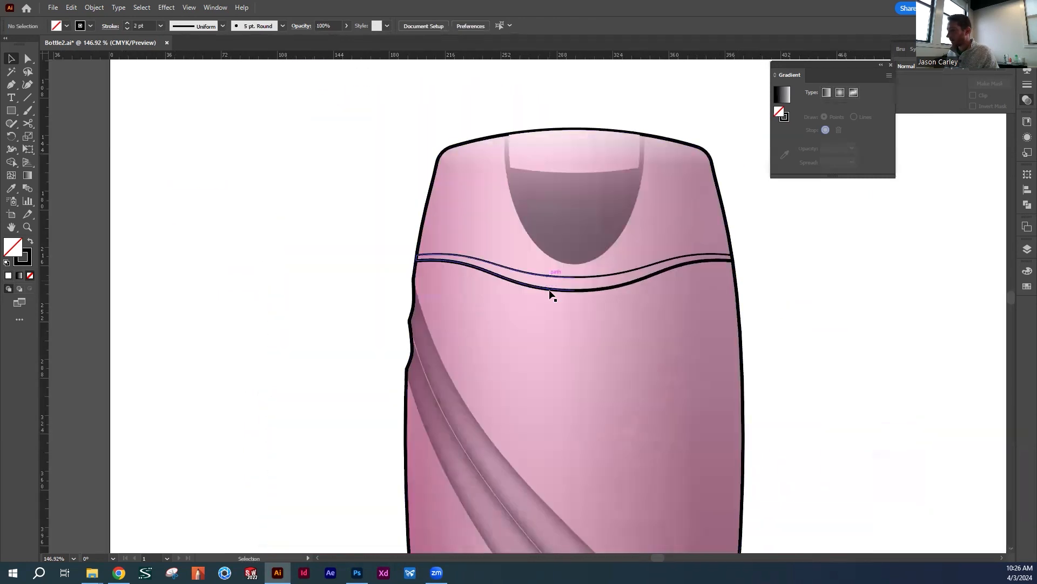
click(559, 280)
shift+click(587, 275)
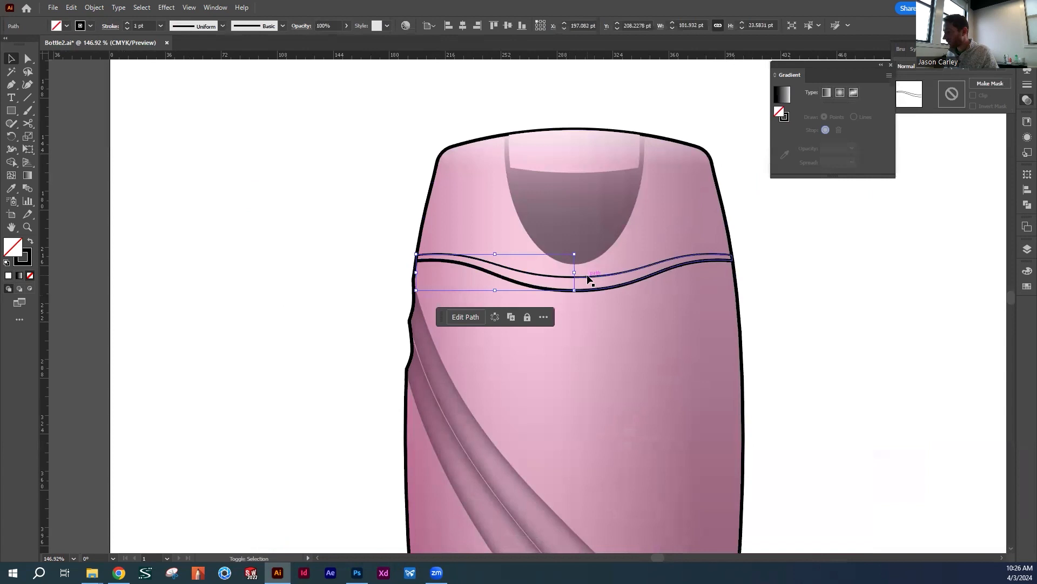
drag(587, 274, 171, 268)
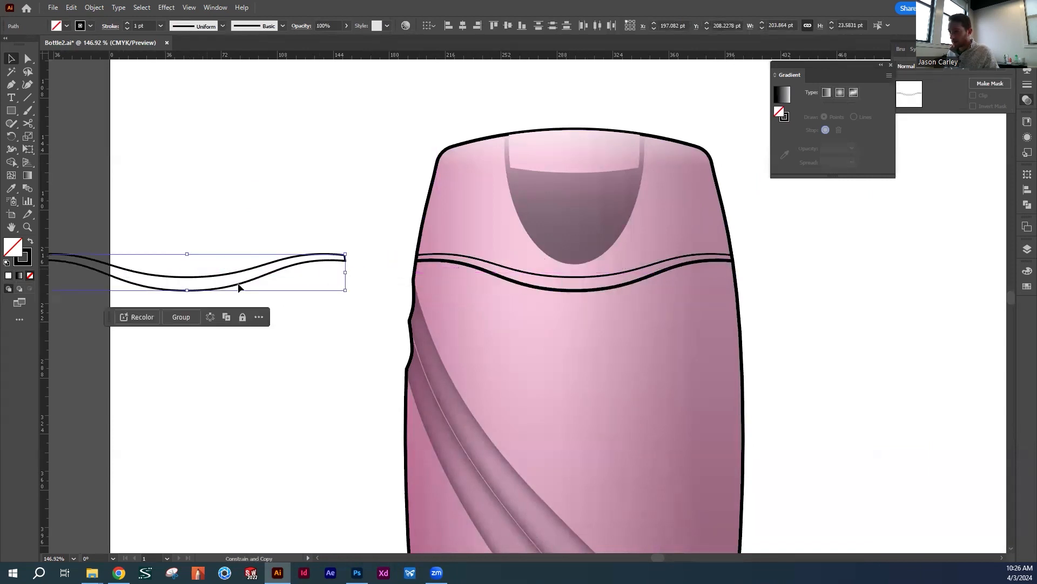
drag(312, 344, 739, 327)
drag(666, 270, 406, 279)
click(406, 279)
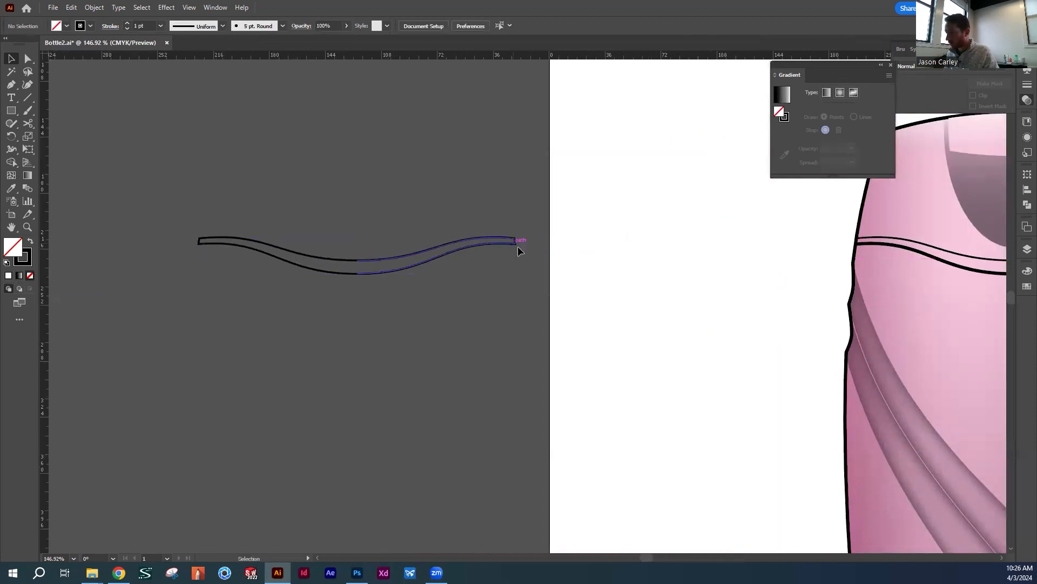
Try moving one half of the copied wavy band outline and undo the change
drag(515, 244, 528, 273)
key(ctrl+z)
key(a)
key(ctrl+z)
click(346, 288)
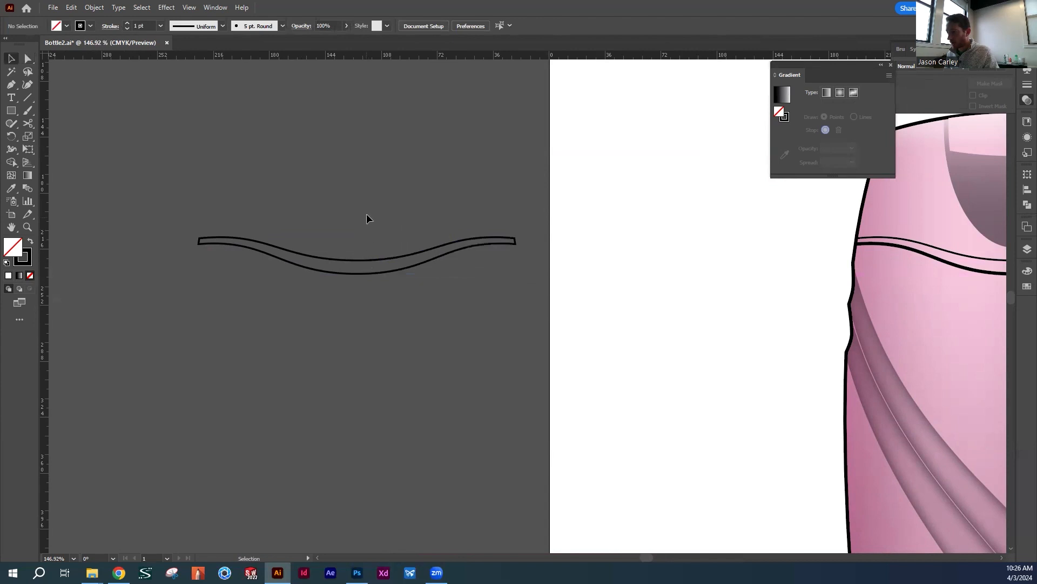
Join the two halves of the copied wavy band into a single path
drag(368, 270, 368, 272)
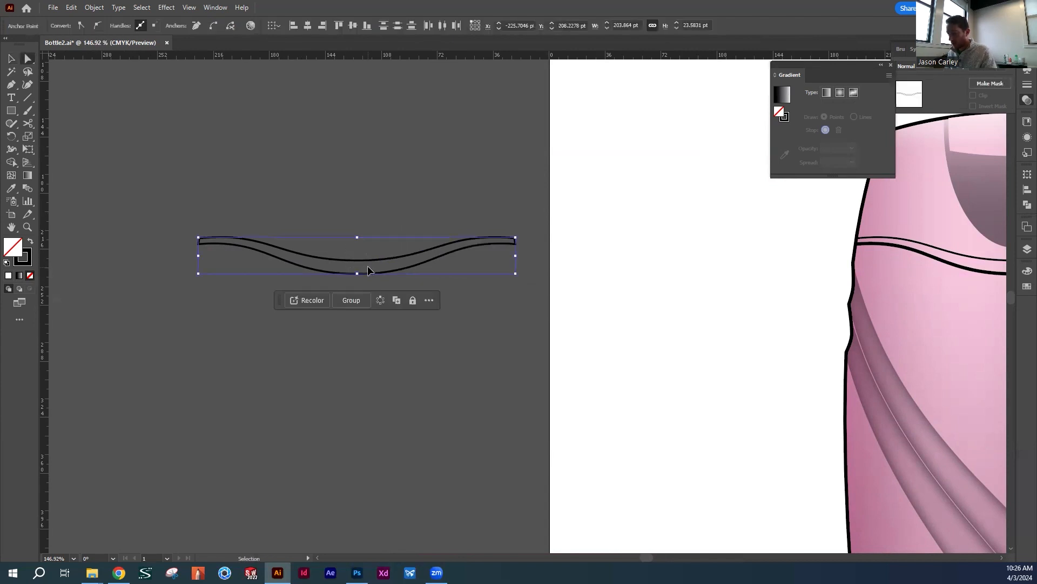
click(356, 281)
click(352, 274)
click(308, 301)
key(v)
Swap the joined band's fill and stroke so it has a black fill and no stroke, and deselect it
click(31, 241)
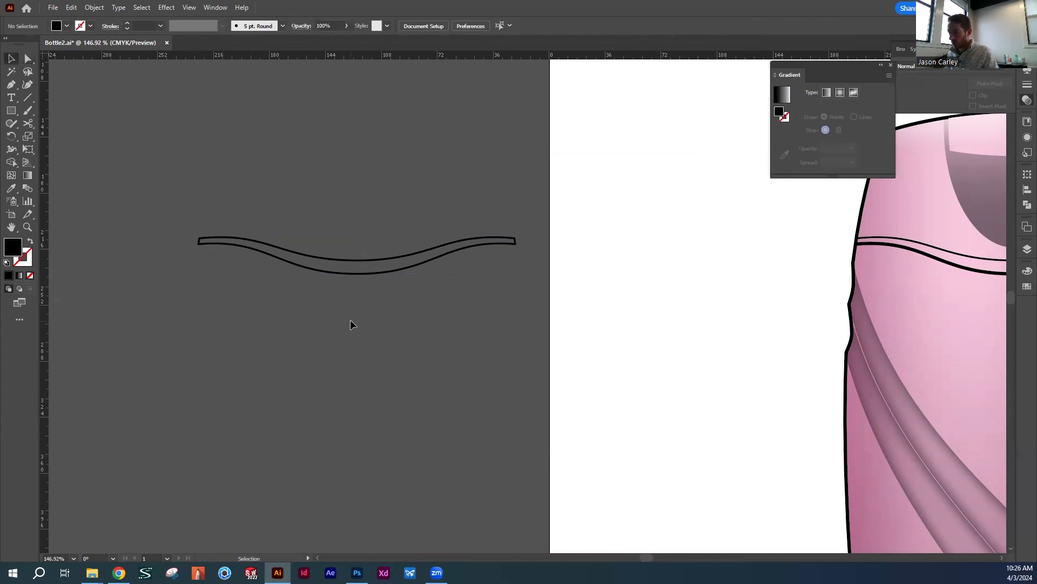
click(346, 251)
key(shift+x)
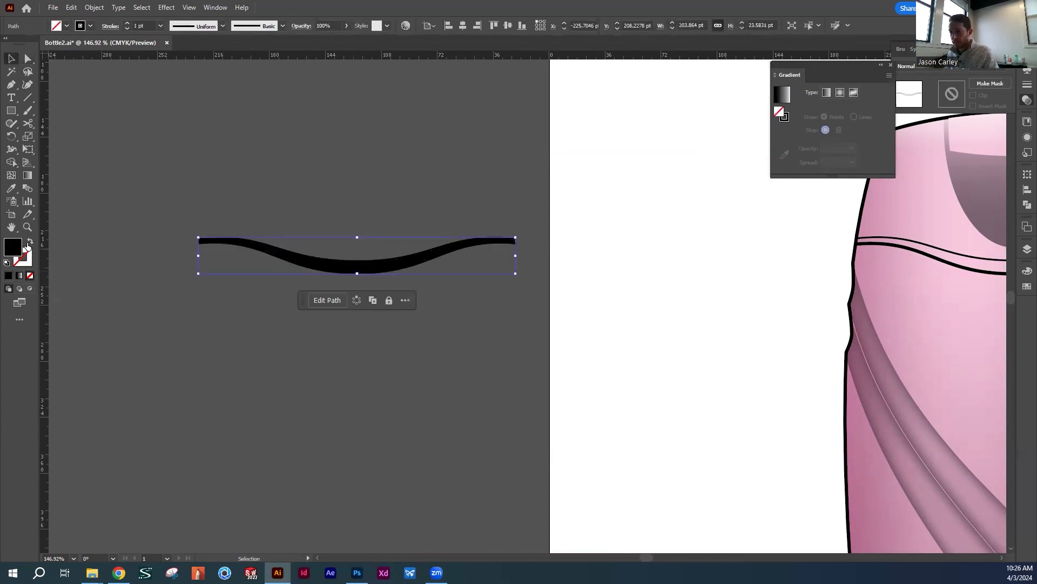
click(385, 291)
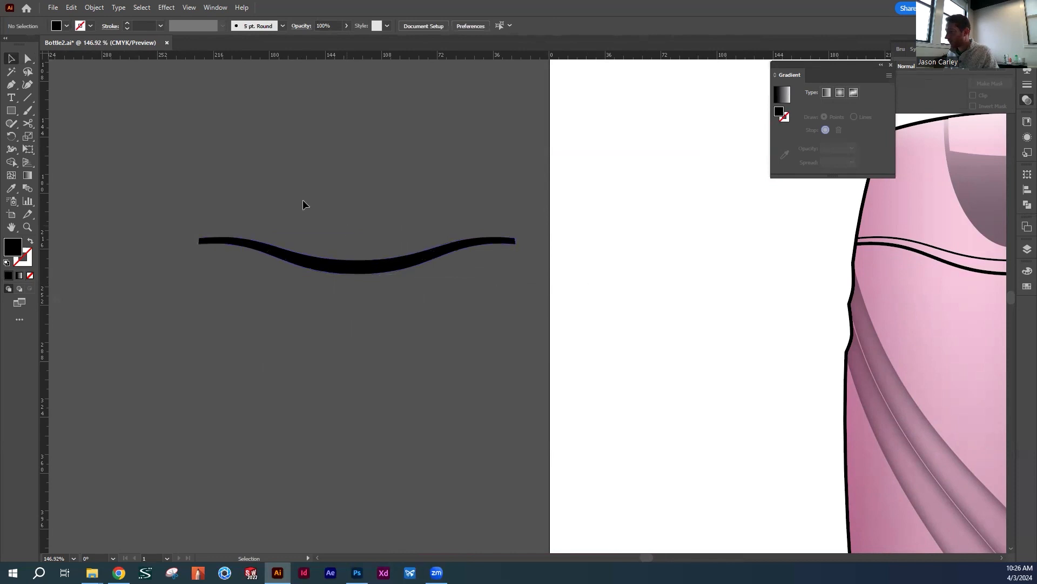
Apply a linear gradient to the band, with a white stop at about 29% and a light grey stop at about 59%
click(350, 277)
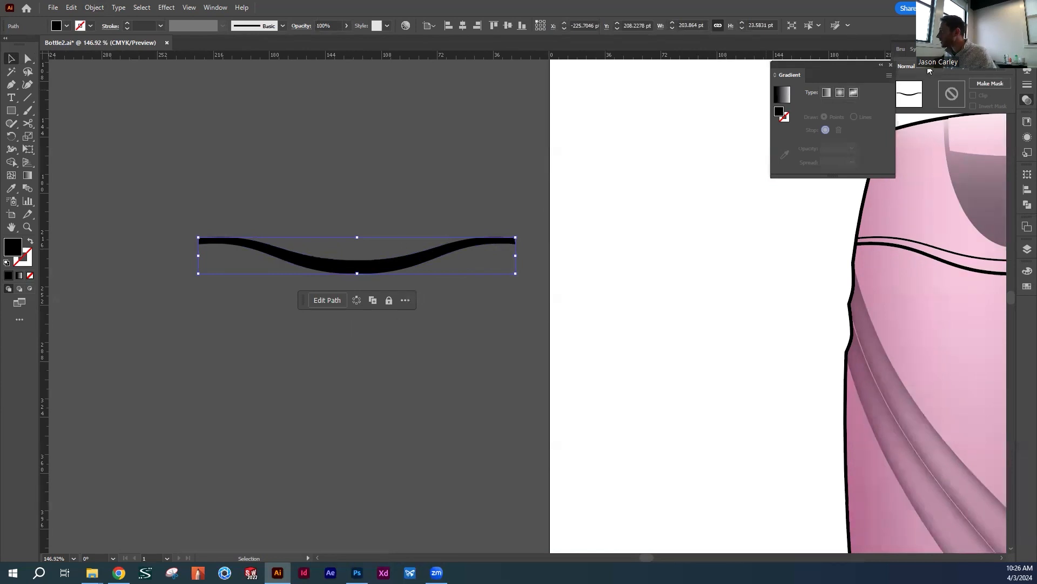
click(827, 94)
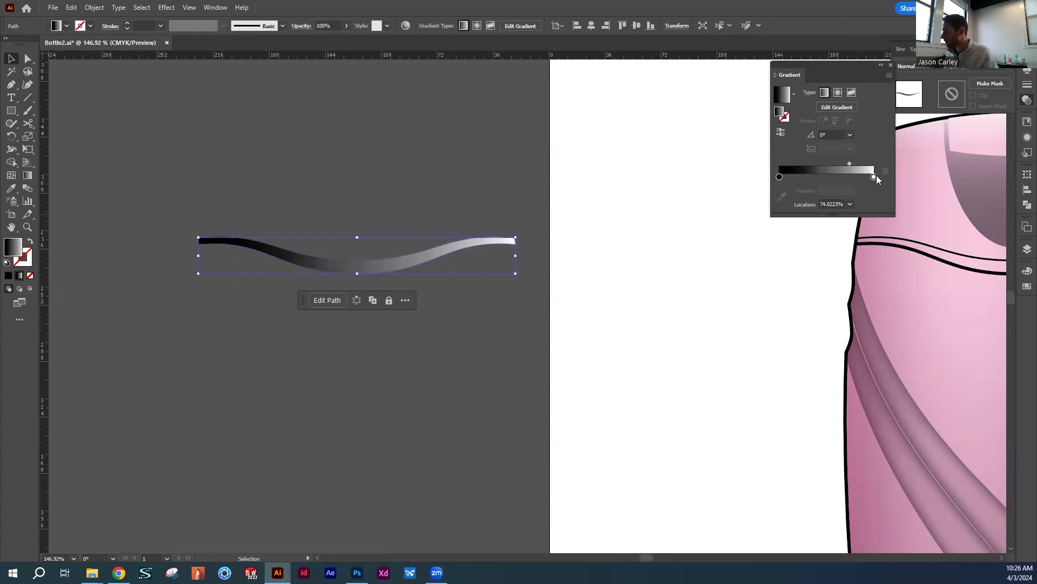
drag(864, 177, 802, 180)
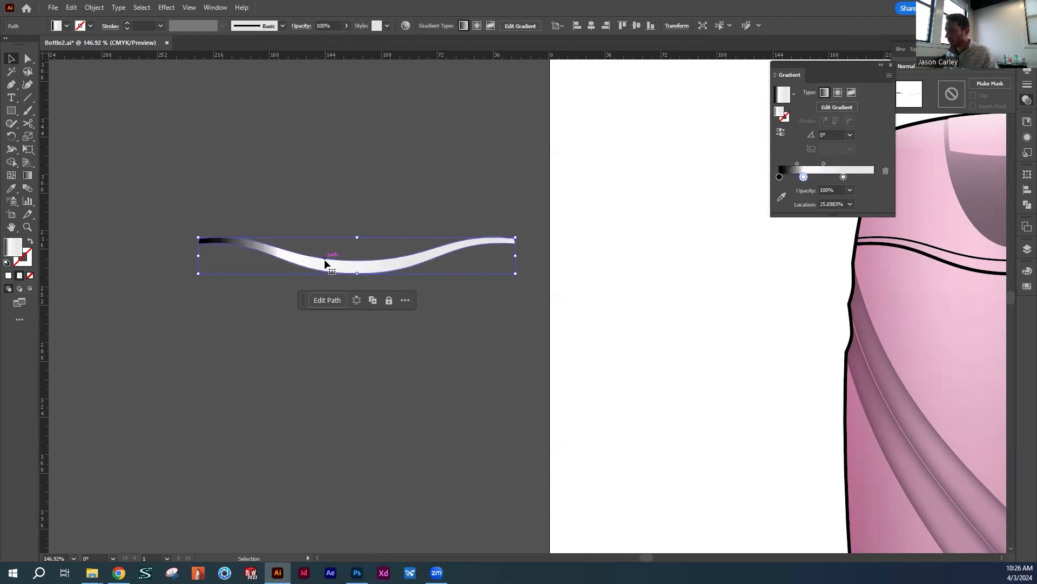
click(840, 106)
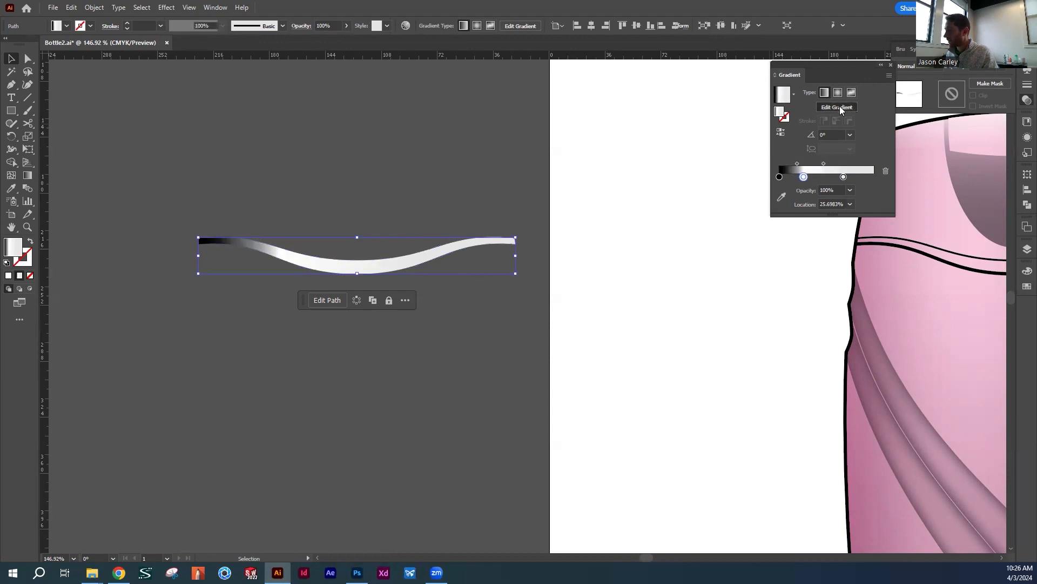
mouse_move(279, 255)
mouse_down()
mouse_move(293, 256)
mouse_move(262, 257)
mouse_move(275, 254)
mouse_up()
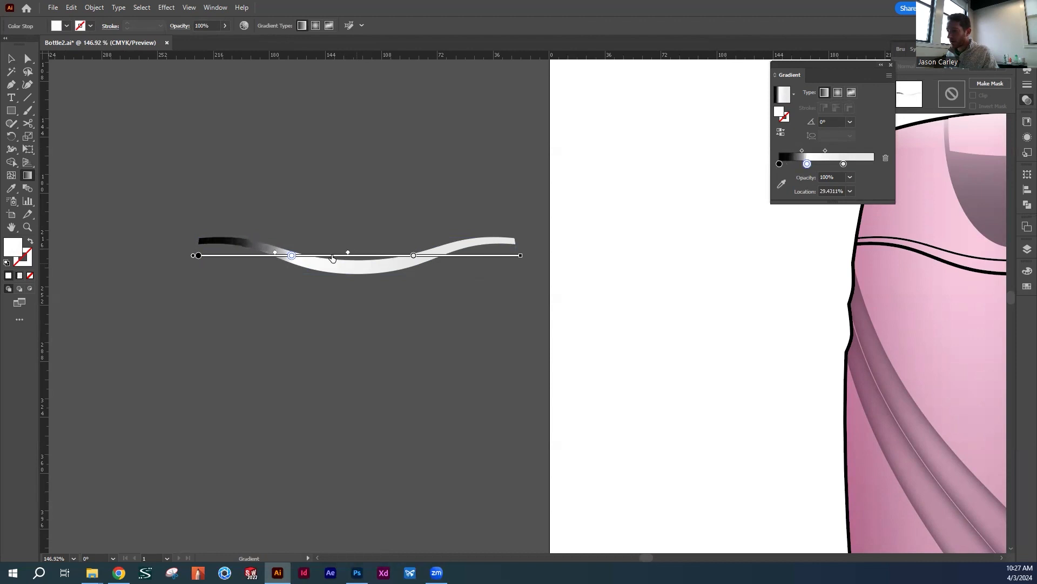
drag(412, 256, 386, 256)
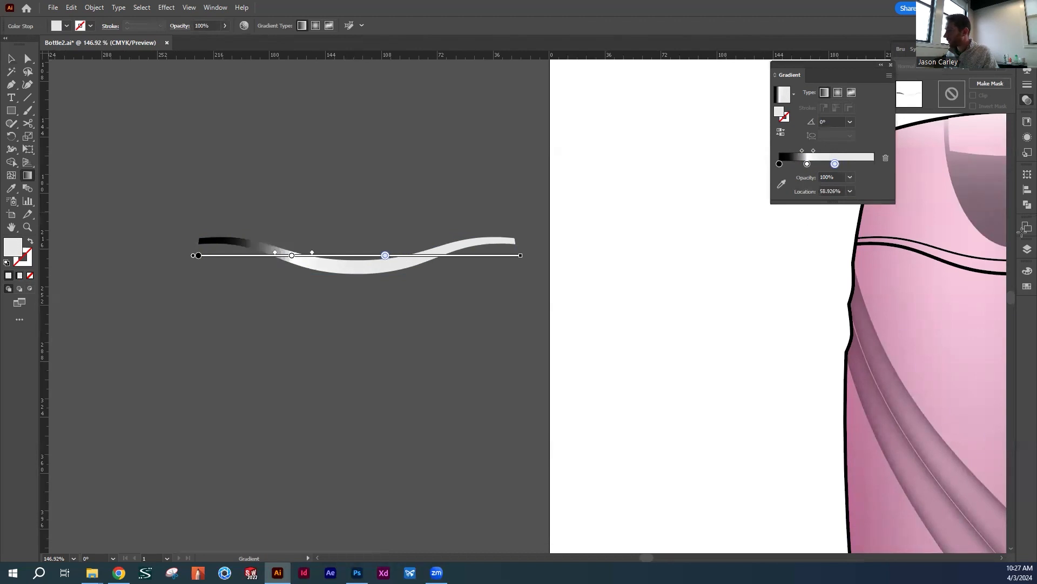
Change the band's light grey gradient stop to black and move it to about 66%
click(1023, 271)
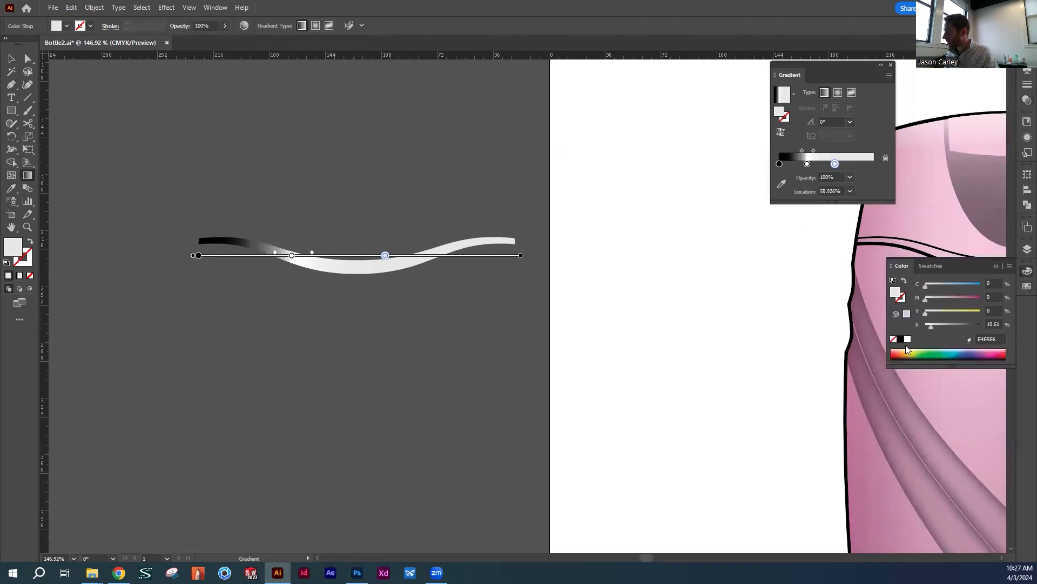
click(900, 340)
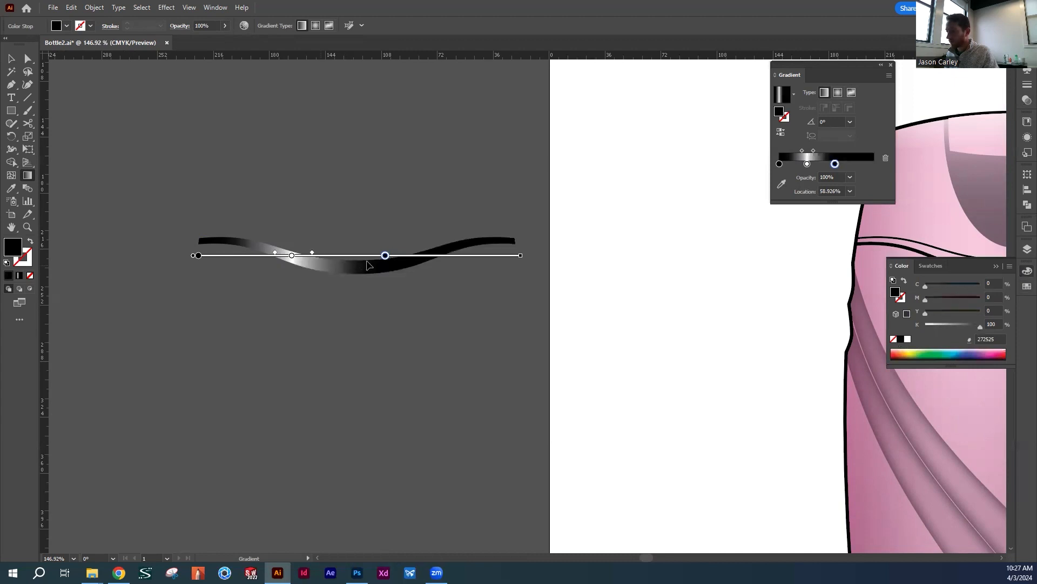
drag(385, 255, 408, 255)
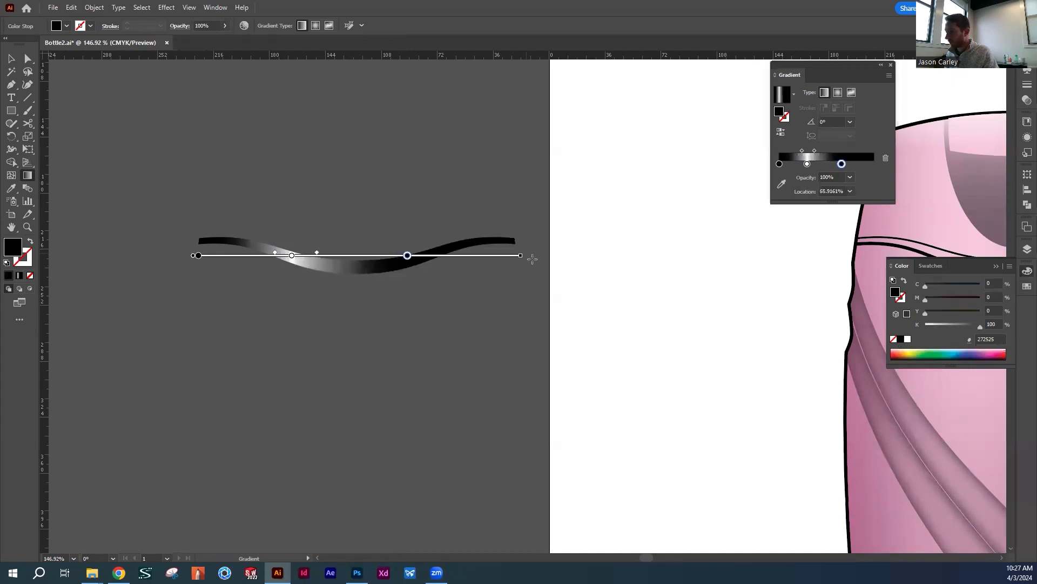
Add a white gradient stop at the far right end of the band
click(496, 260)
drag(501, 257, 516, 257)
click(908, 340)
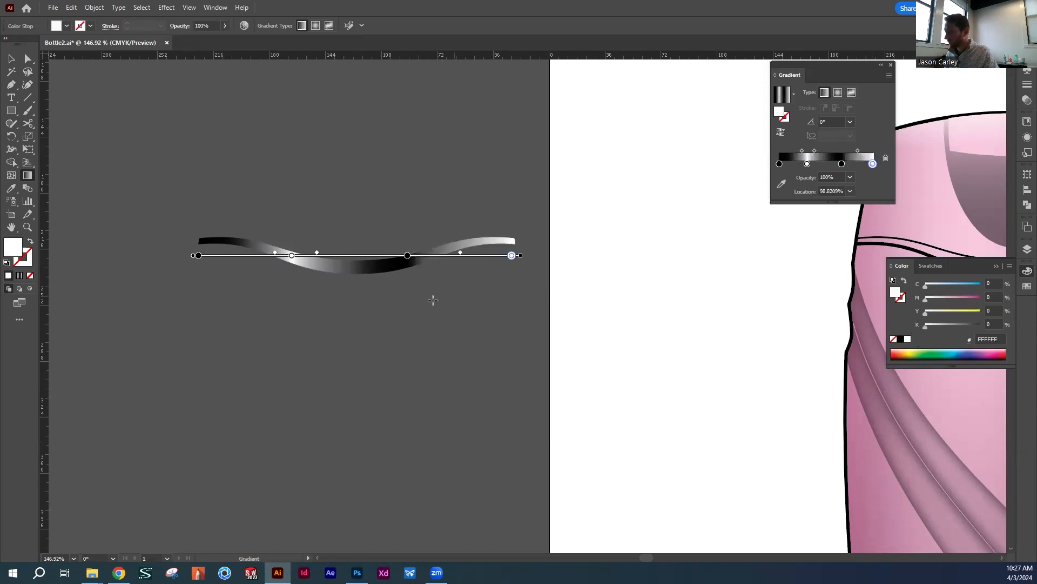
drag(512, 256, 443, 256)
Shift the midpoints between the band's black and white gradient stops, finish editing the gradient and deselect the band
click(408, 255)
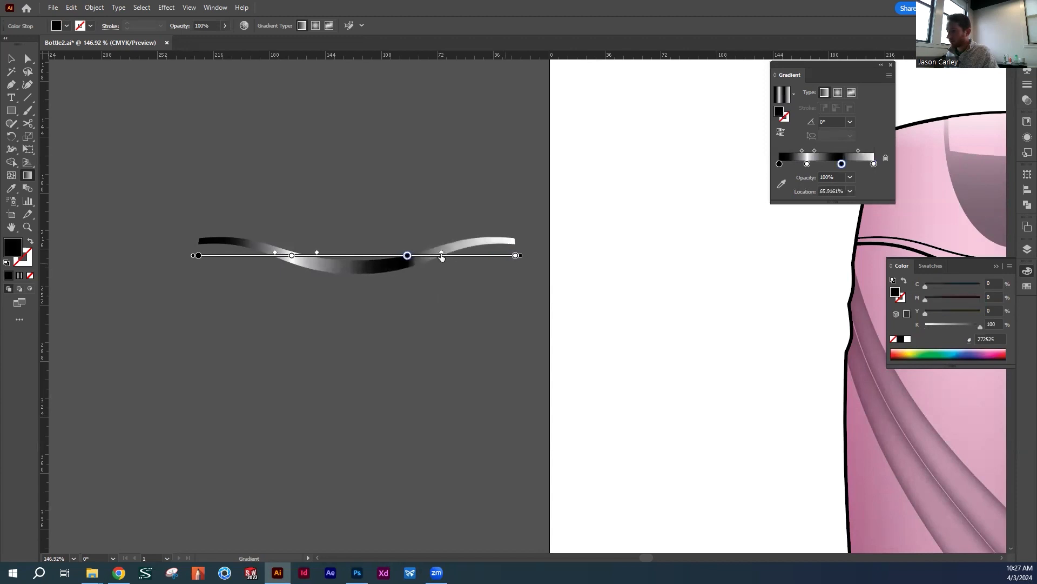
mouse_move(317, 255)
mouse_down()
mouse_move(333, 255)
mouse_move(265, 257)
mouse_up()
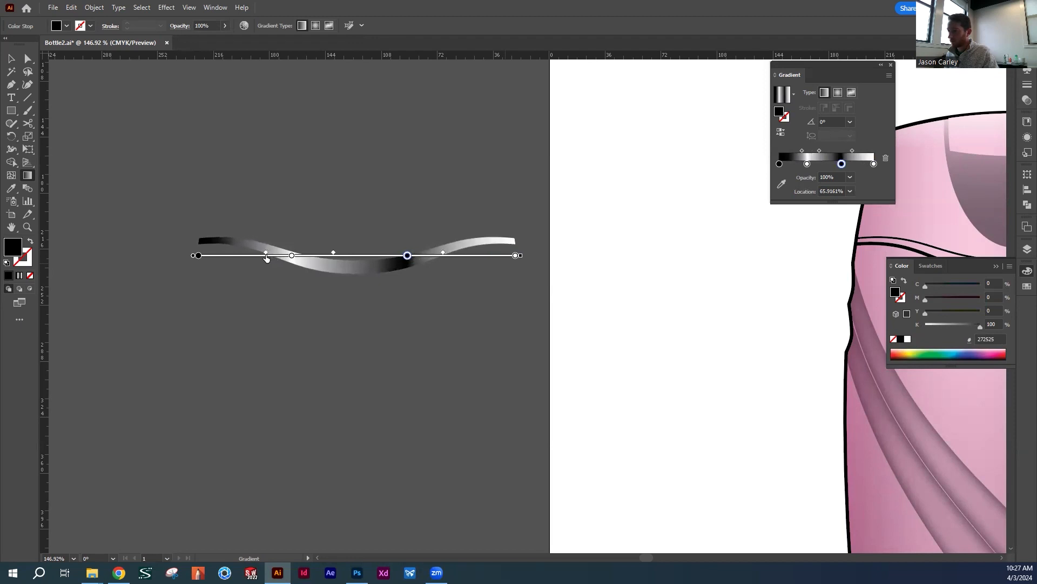
key(v)
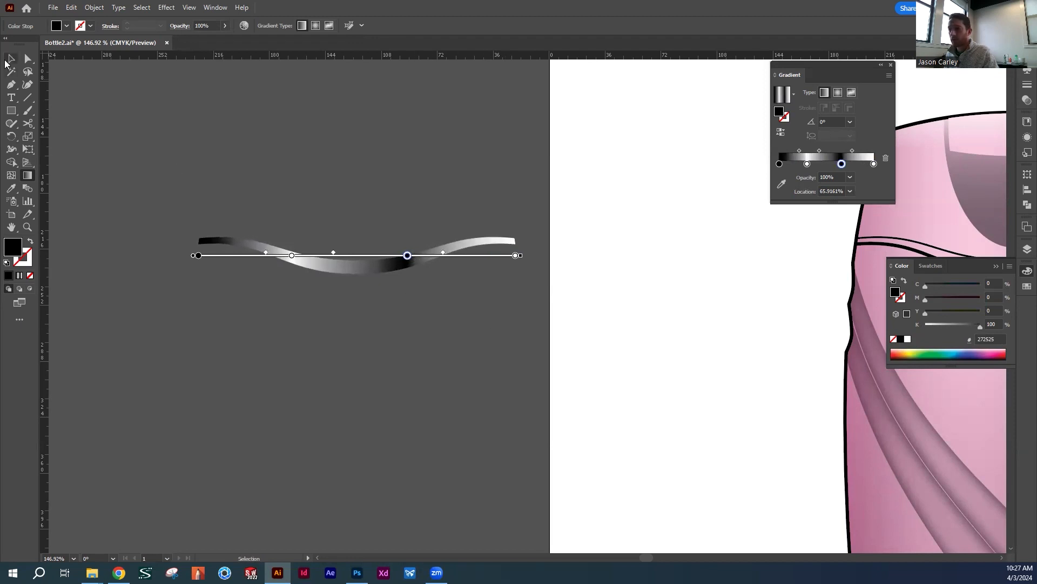
click(389, 164)
Place the gradient band over the wavy seam between the bottle's cap and body, and deselect it
drag(619, 280, 595, 303)
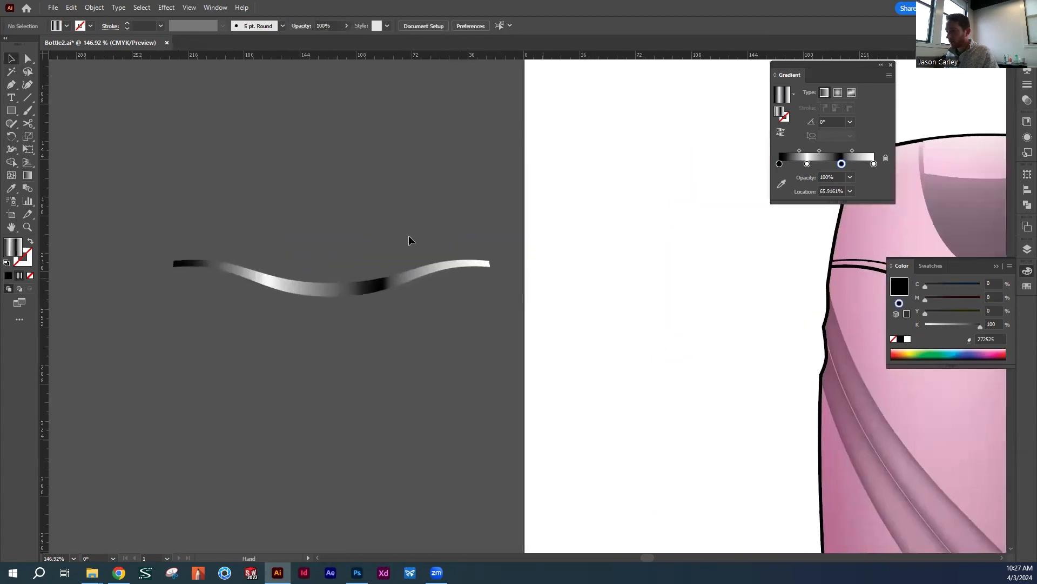
drag(319, 293, 649, 303)
key(space)
drag(700, 335, 621, 304)
key(space)
drag(673, 257, 544, 218)
click(711, 243)
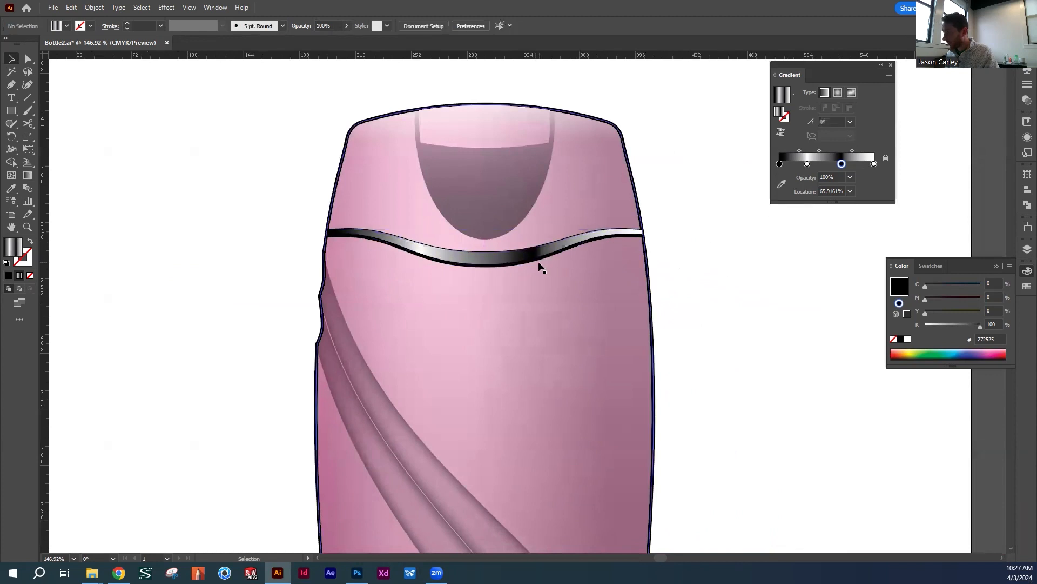
Delete the right and left halves of the 2 pt black curve beneath the gradient band
click(538, 259)
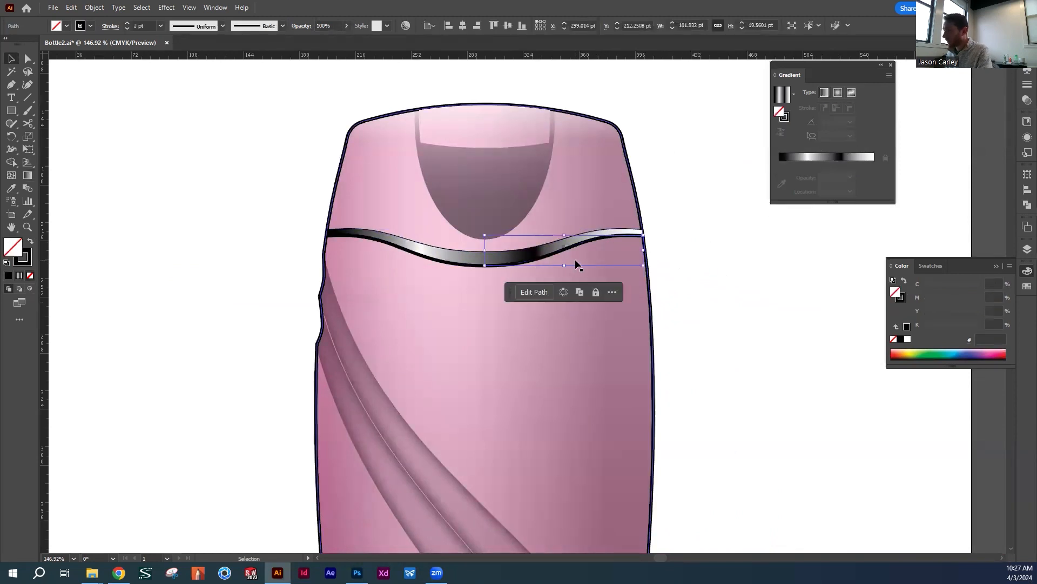
key(Delete)
click(467, 266)
key(Delete)
Move the gradient band off the wavy seam outlines, put it back over them and deselect it
drag(468, 263, 626, 262)
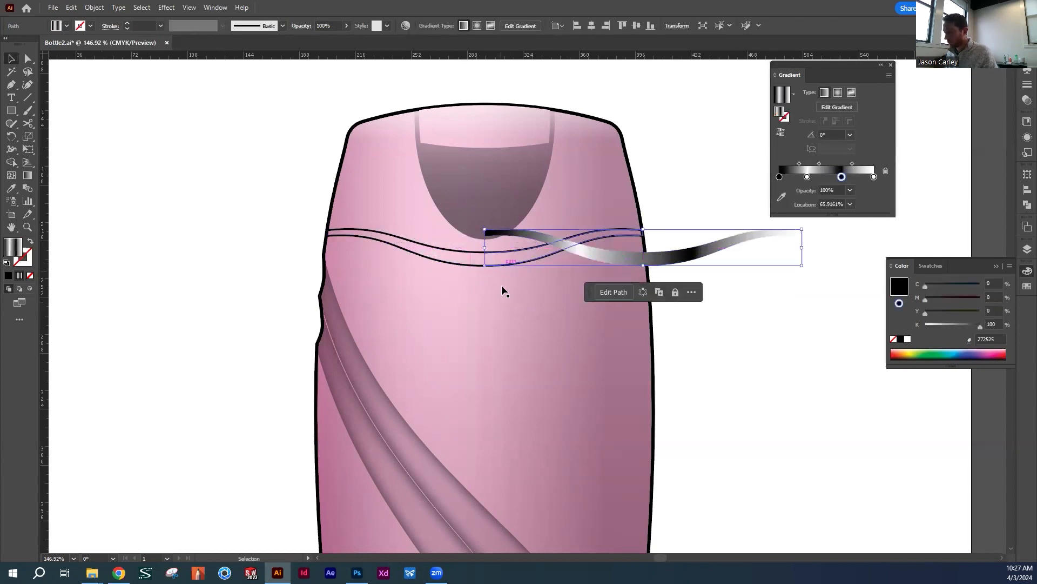
click(734, 301)
drag(664, 259, 522, 263)
click(690, 258)
drag(603, 252, 588, 276)
mouse_move(470, 284)
mouse_down()
mouse_move(517, 280)
mouse_move(465, 286)
mouse_up()
click(635, 205)
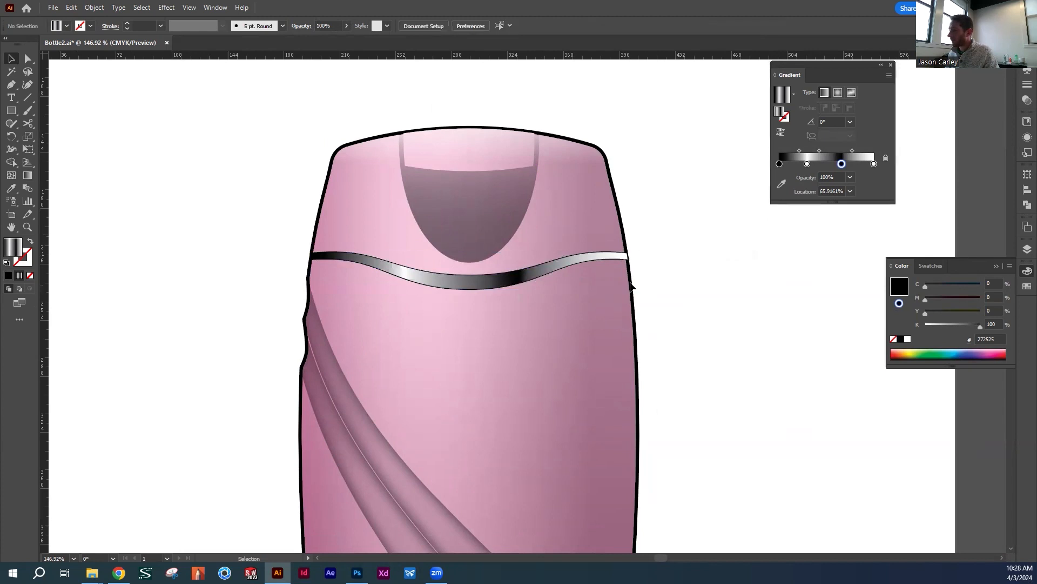
scroll(580, 315, down, 1)
key(z)
drag(579, 292, 440, 298)
key(v)
drag(535, 318, 531, 261)
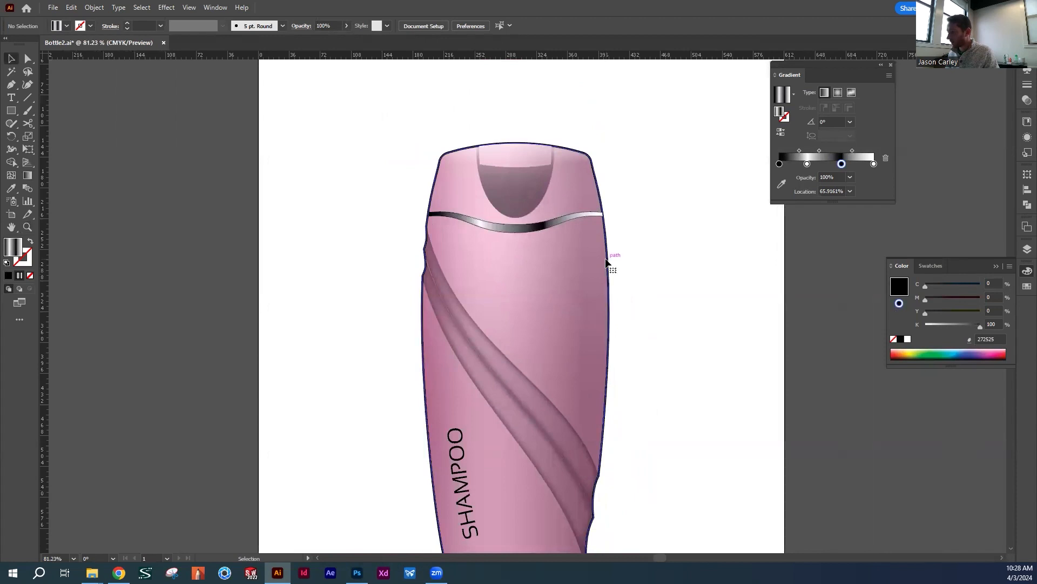
Delete the 2 pt black outline around the bottle
click(610, 262)
click(609, 258)
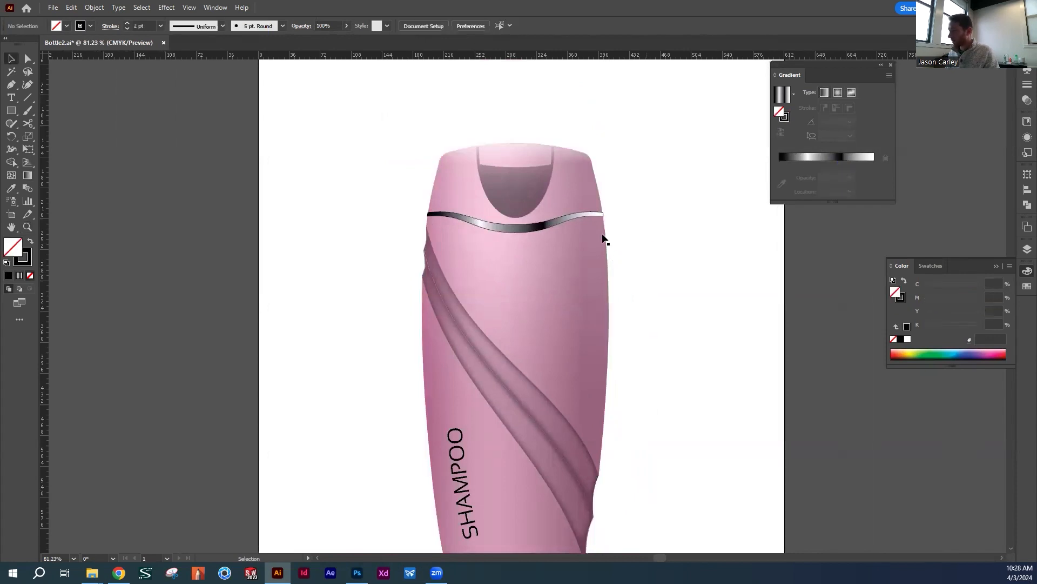
Move the gradient band off the bottle to its left side, exposing the wavy outlines beneath it
key(z)
click(532, 261)
click(531, 314)
click(531, 314)
key(v)
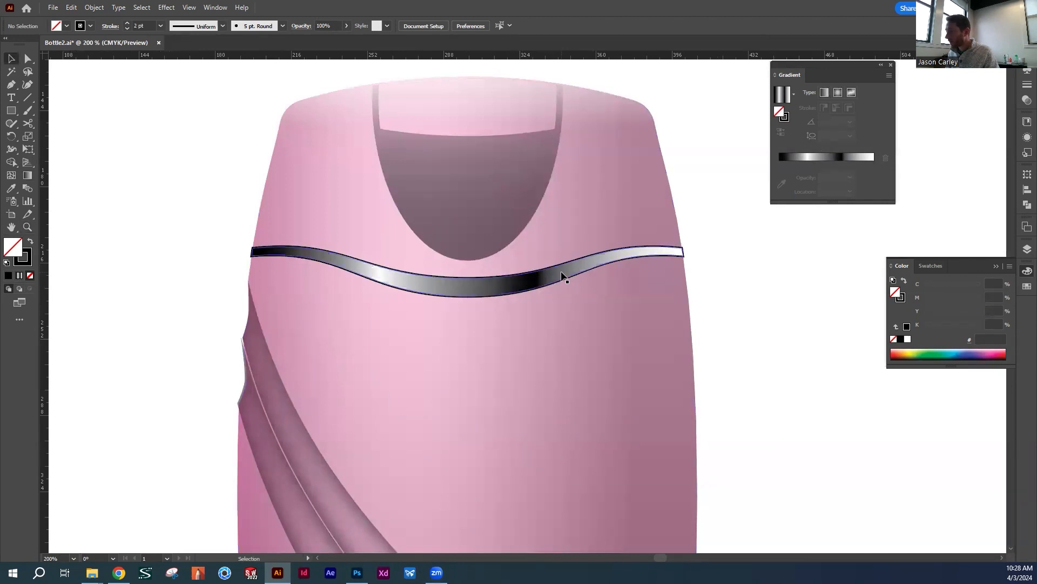
drag(561, 271, 506, 277)
key(ctrl+z)
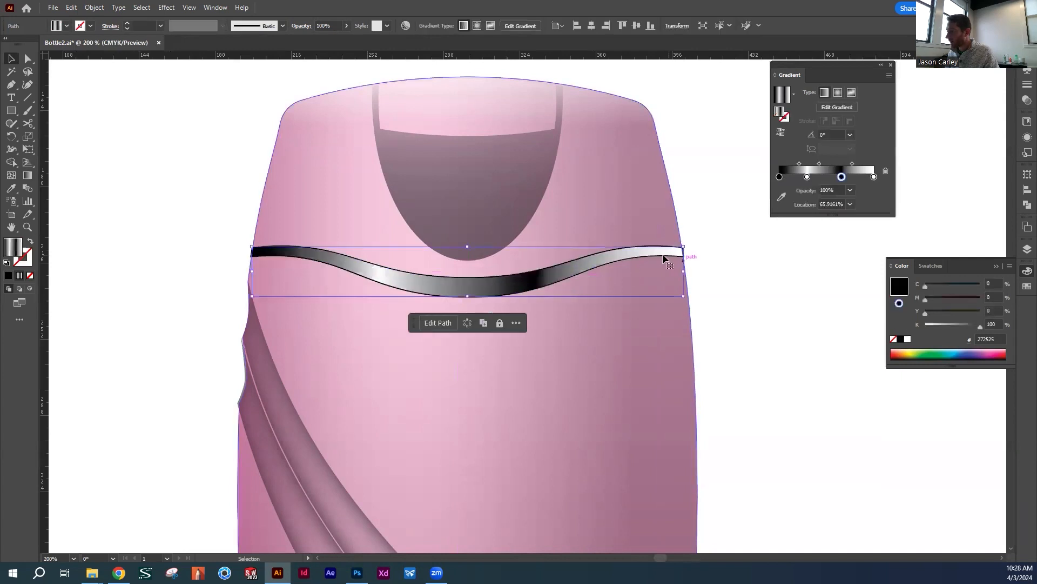
drag(621, 252, 167, 274)
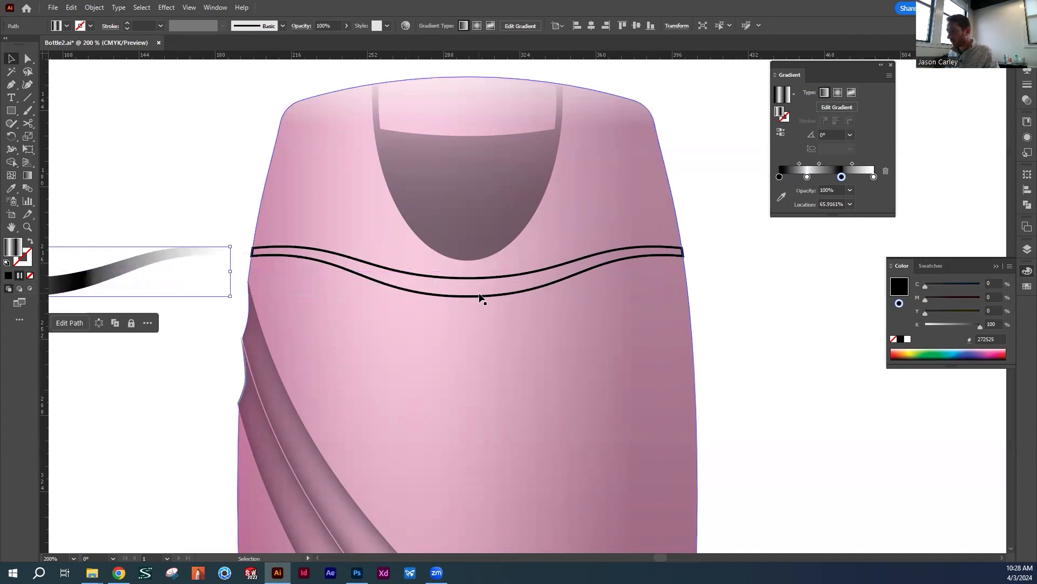
Place a 1 pt wavy band outline on the blank area to the right of the bottle
click(480, 296)
click(460, 295)
click(481, 296)
shift+click(452, 297)
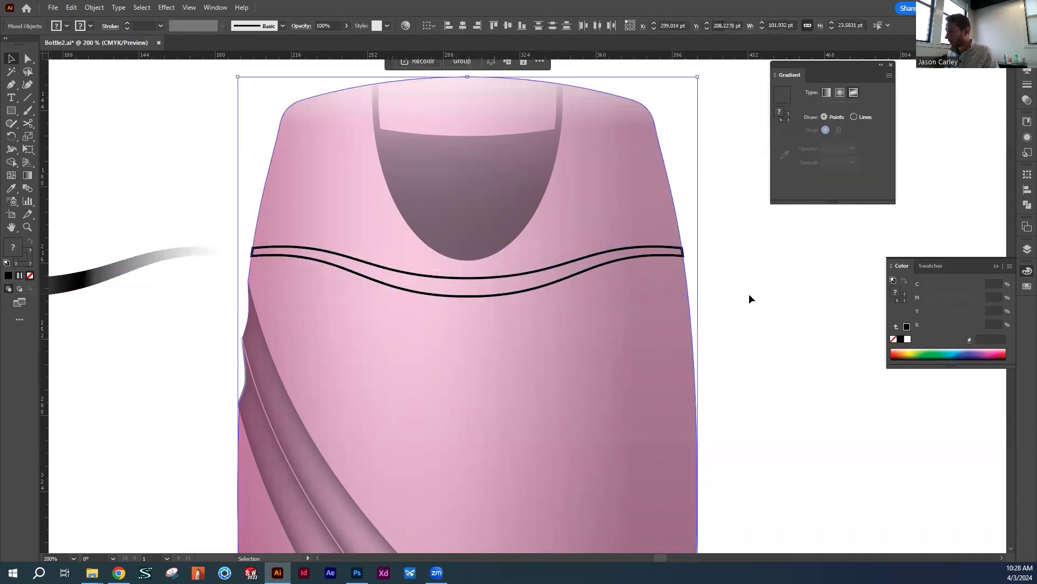
click(749, 299)
click(501, 295)
shift+click(427, 293)
mouse_move(575, 266)
mouse_down()
mouse_move(278, 319)
mouse_move(732, 305)
mouse_up()
click(611, 319)
drag(611, 320, 637, 236)
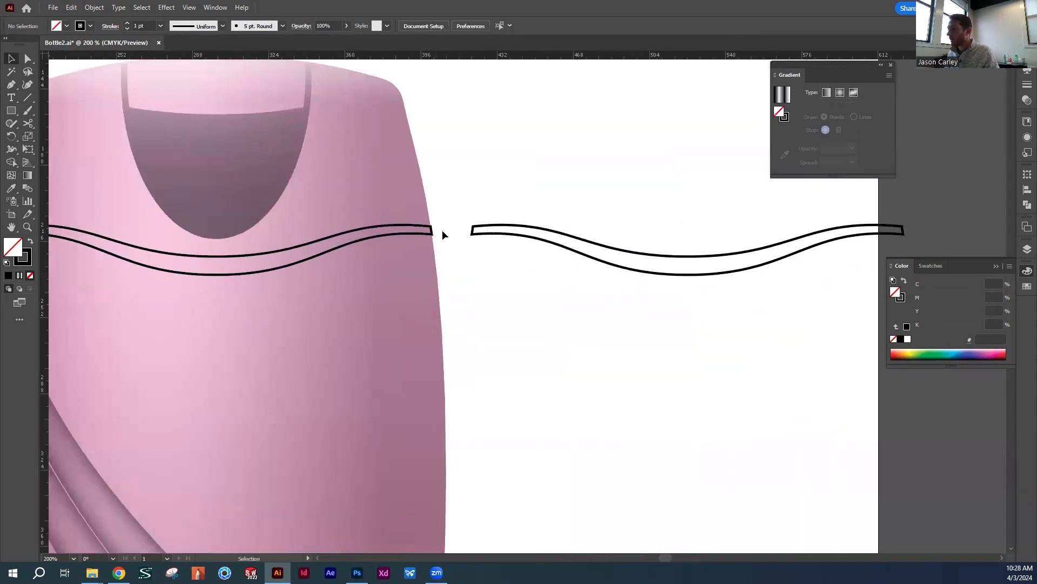
Delete the wavy black band outlines remaining over the seam between the bottle's cap and body
drag(412, 243, 650, 242)
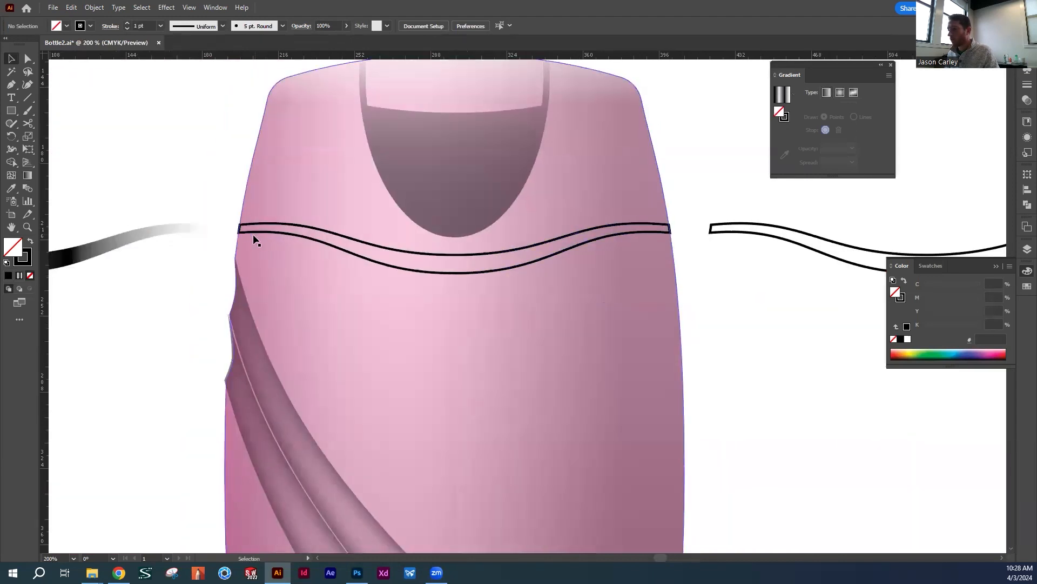
click(564, 251)
key(Delete)
click(429, 271)
key(Delete)
Try to apply the existing linear gradient to the stroke of the wavy outline beside the bottle
drag(795, 318, 339, 326)
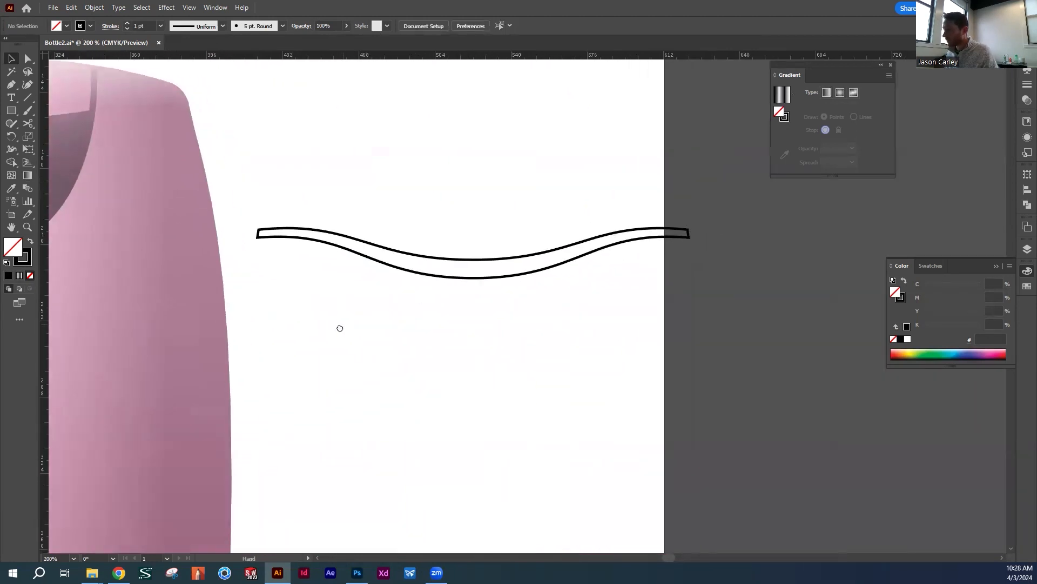
key(a)
mouse_move(464, 242)
mouse_down()
mouse_move(489, 271)
mouse_move(460, 274)
mouse_up()
click(496, 210)
key(v)
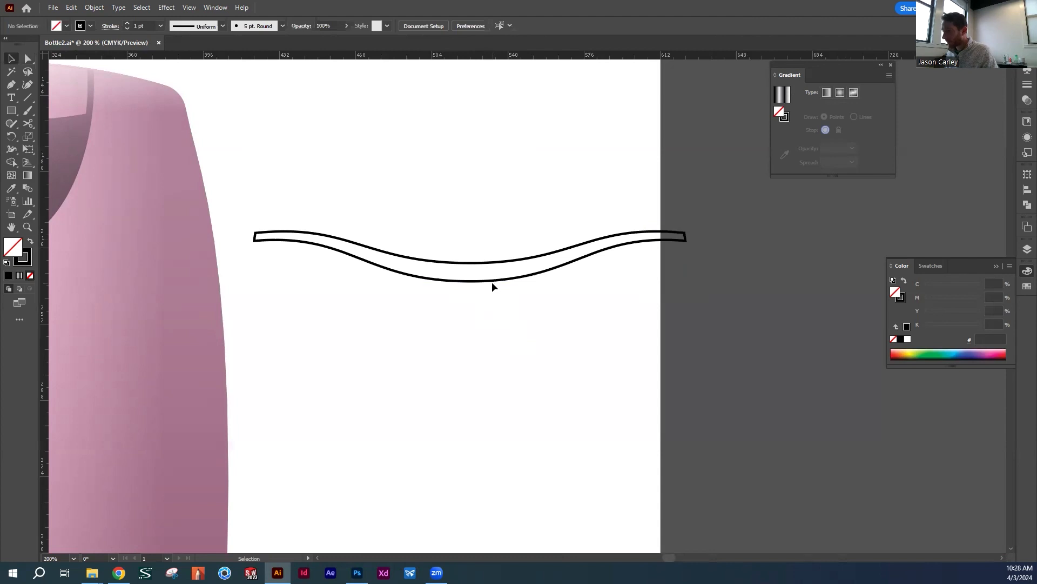
click(494, 281)
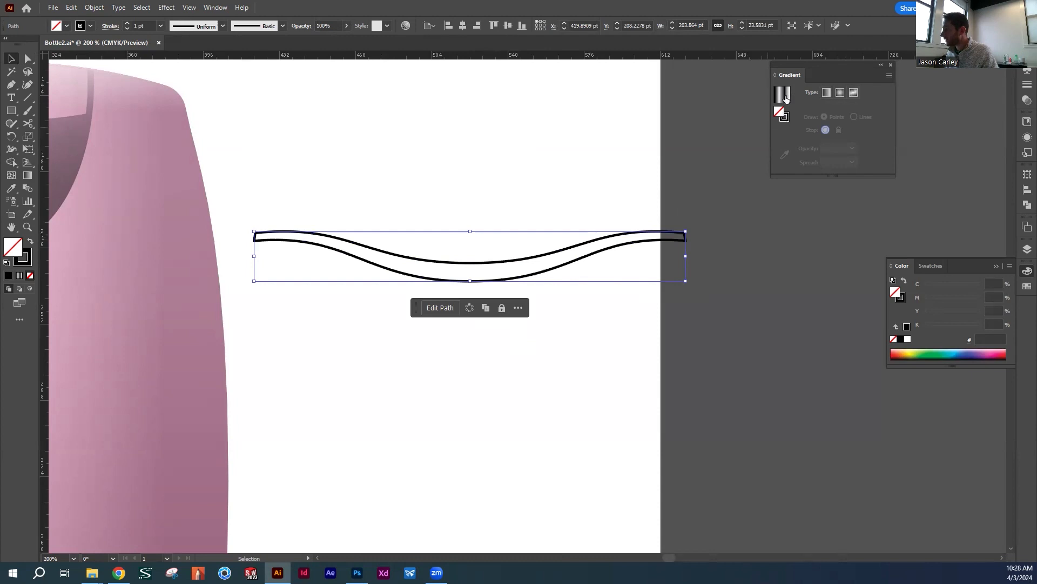
click(785, 120)
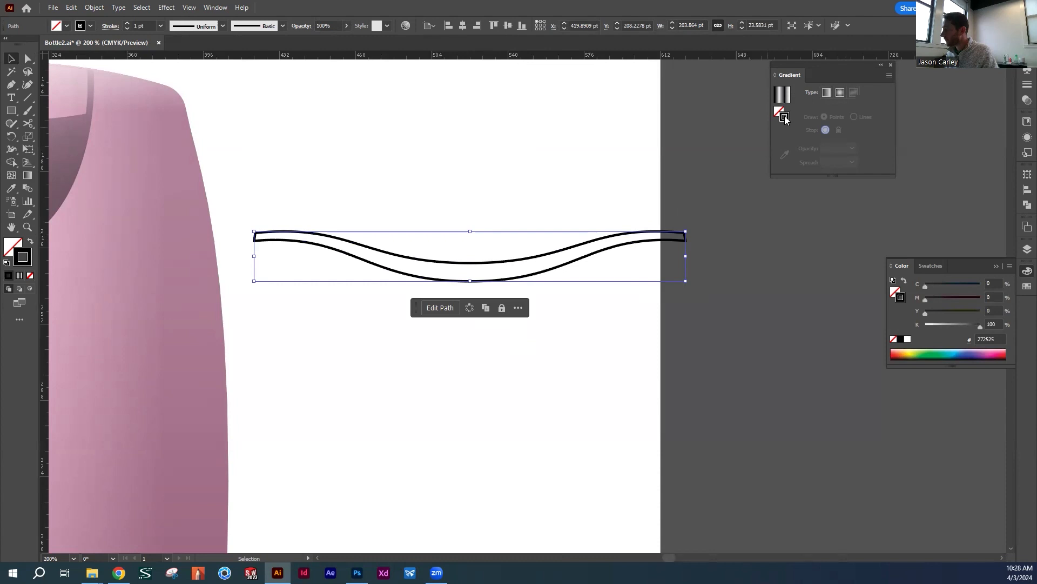
click(785, 93)
key(ctrl+z)
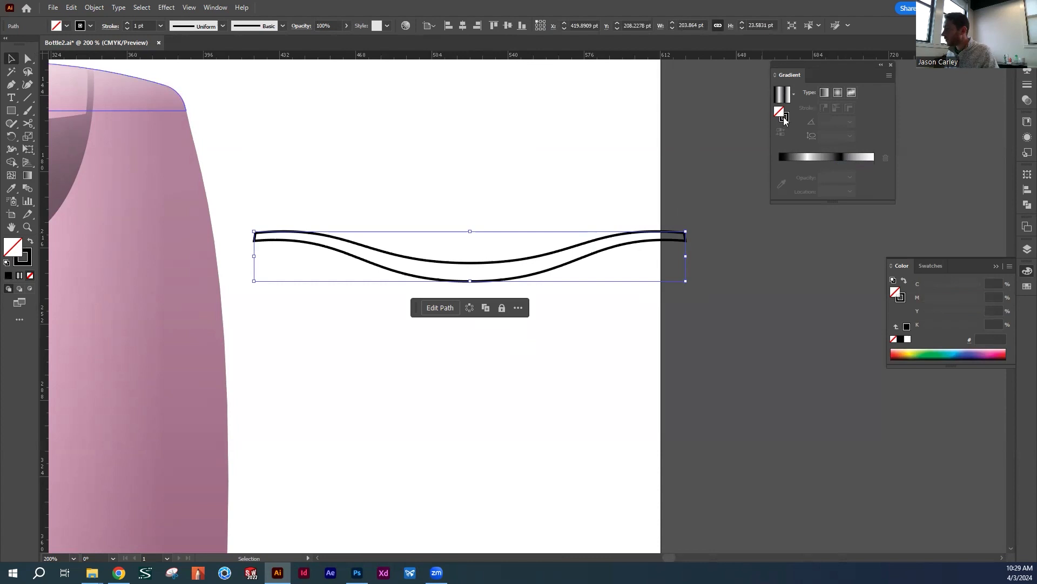
Apply a radial gradient to the stroke of the wavy outline beside the bottle
click(778, 112)
click(785, 118)
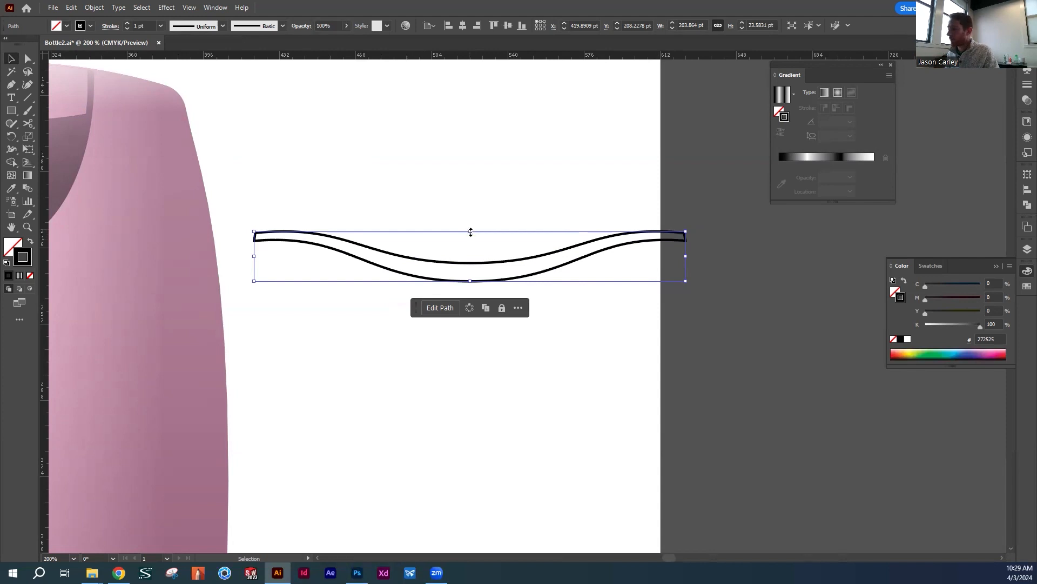
click(502, 210)
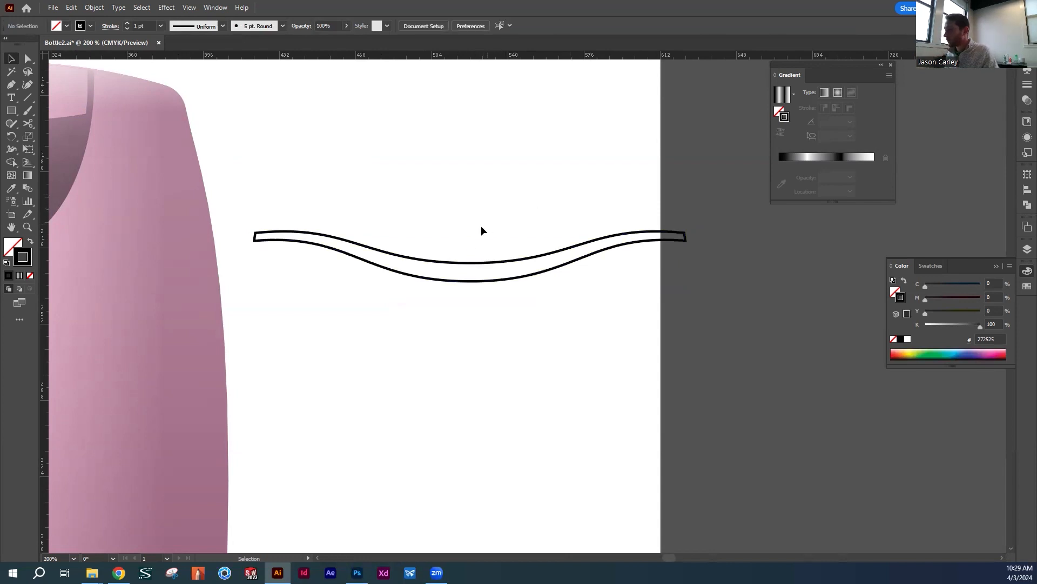
click(492, 280)
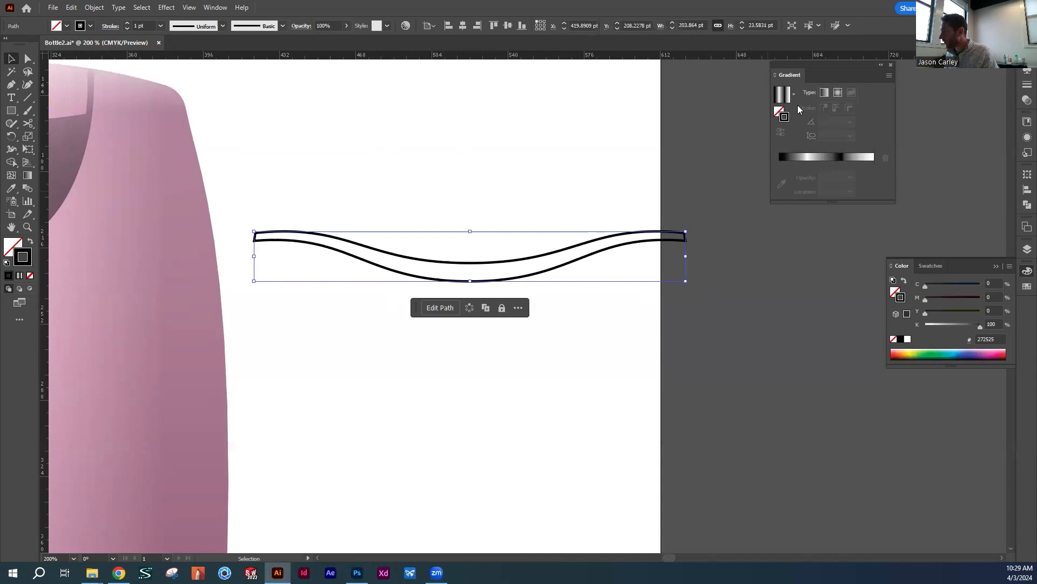
click(837, 93)
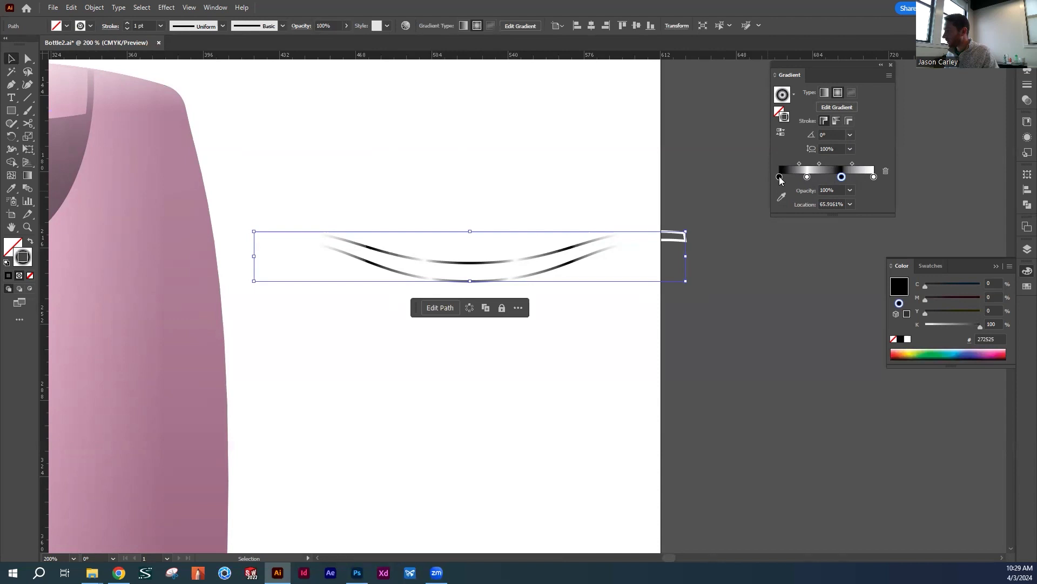
Reduce the outline's stroke gradient to a white stop at 0% and a black stop at 100%
drag(779, 179, 885, 172)
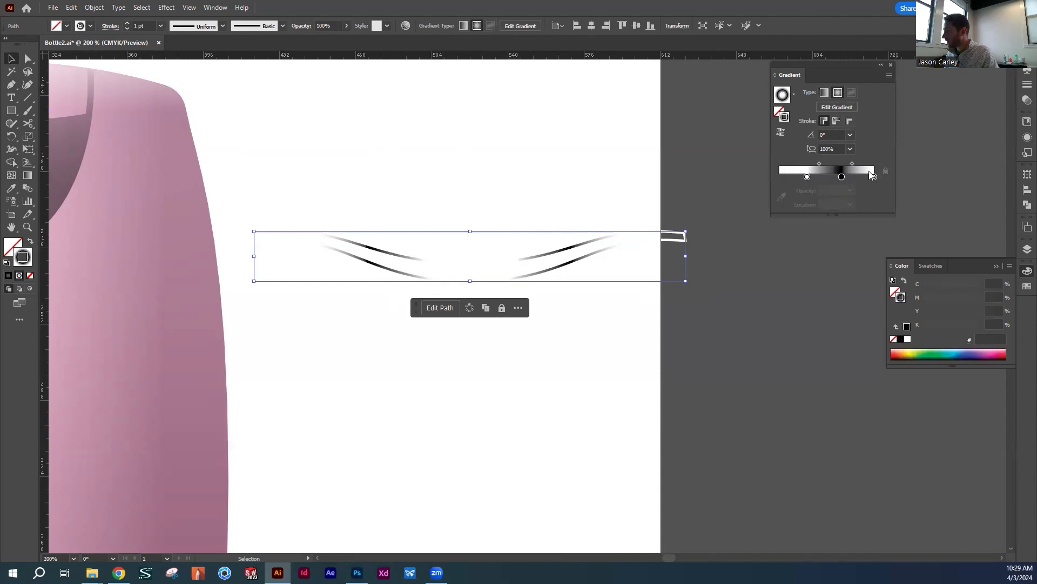
drag(807, 176, 769, 174)
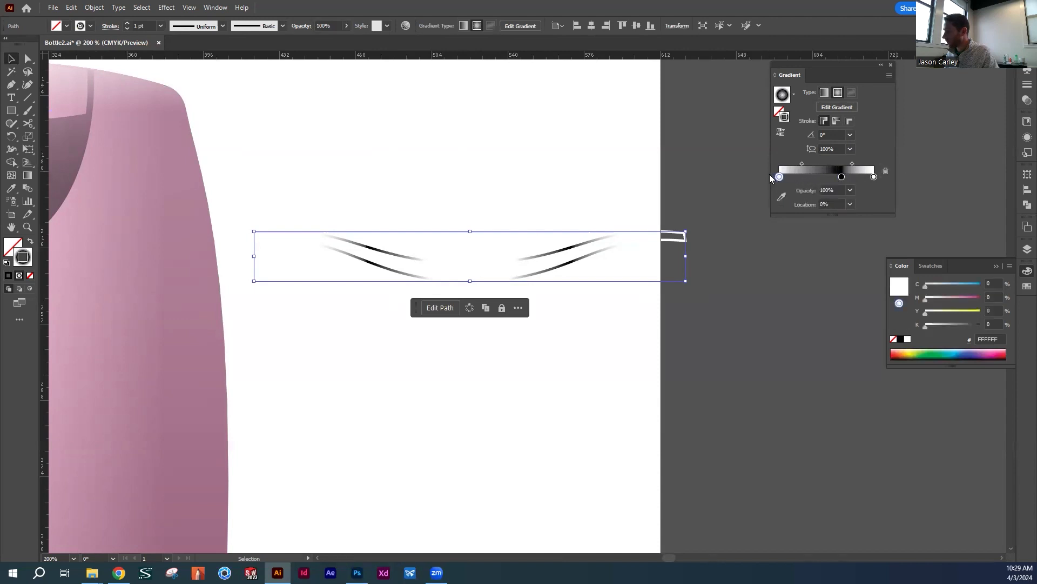
click(874, 177)
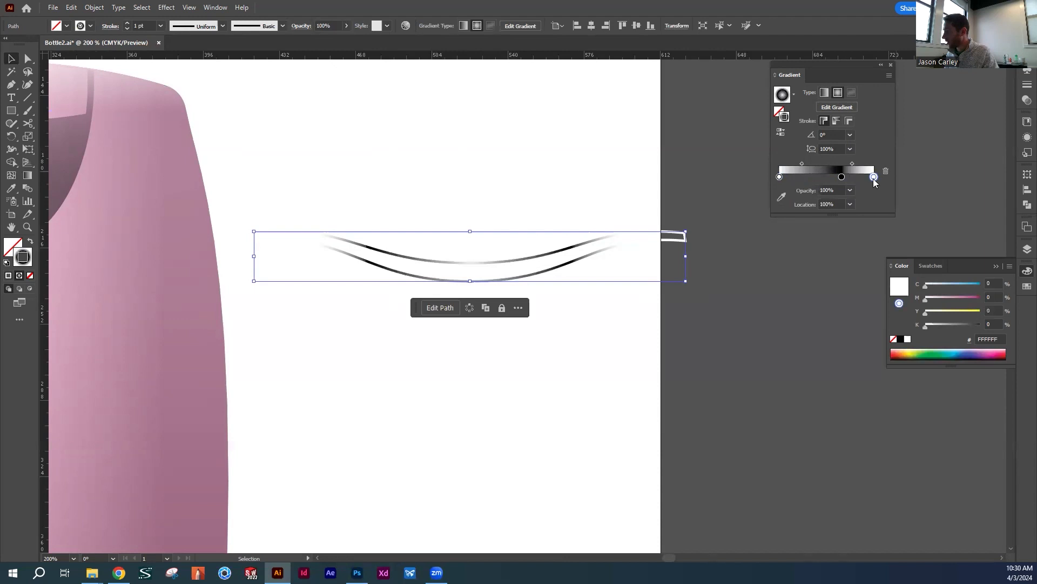
click(885, 171)
drag(843, 179, 874, 176)
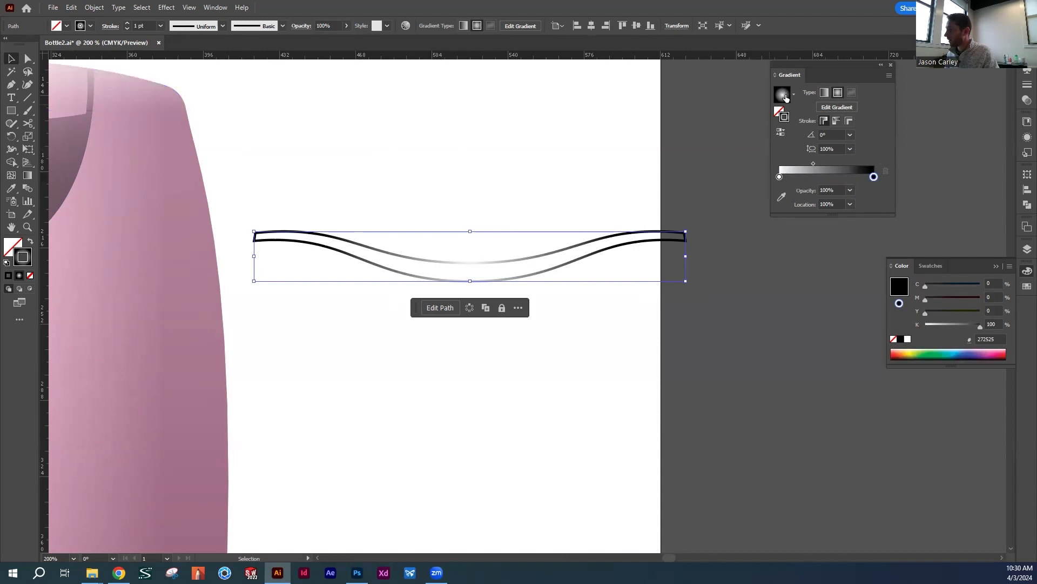
Reverse the outline's radial stroke gradient and move its midpoint to about 53%
click(778, 177)
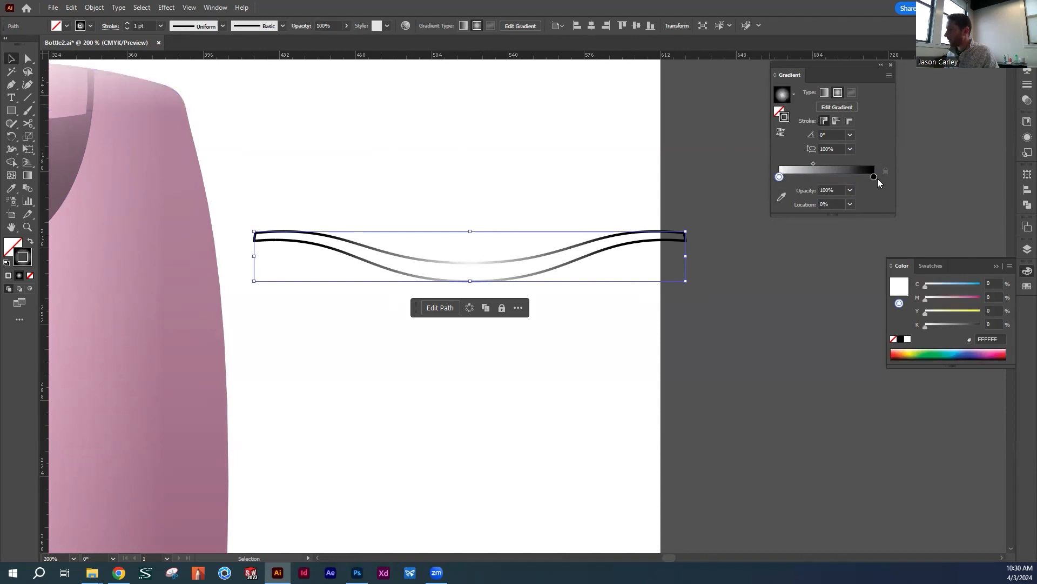
drag(878, 178, 875, 174)
key(ctrl+z)
click(874, 178)
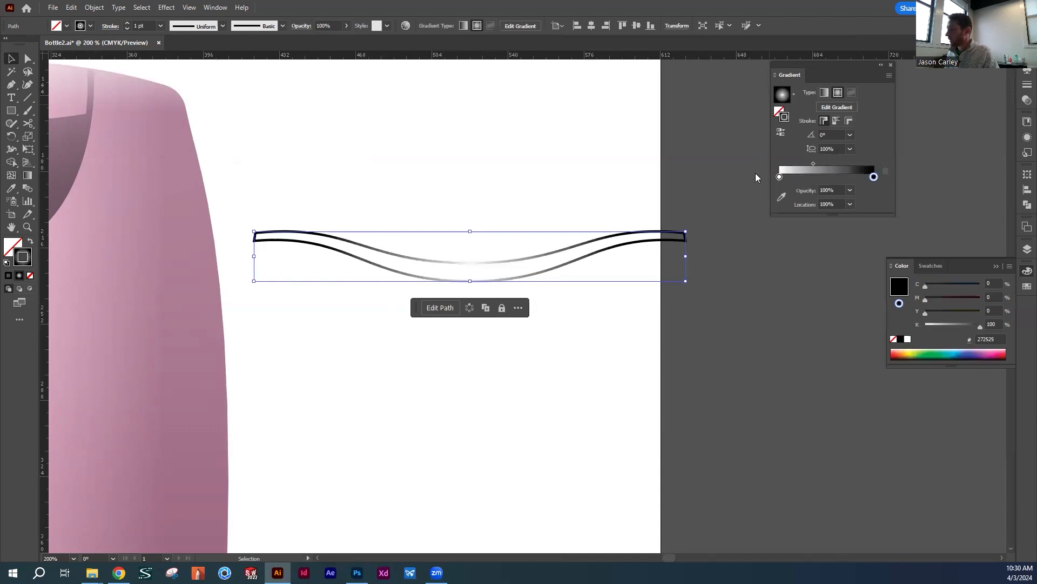
click(780, 132)
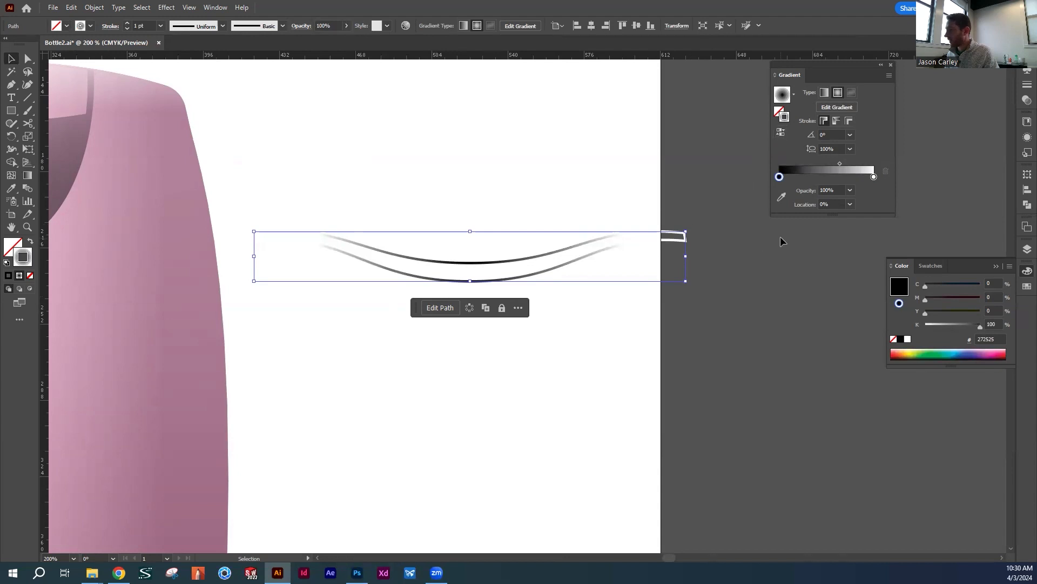
drag(839, 163, 829, 164)
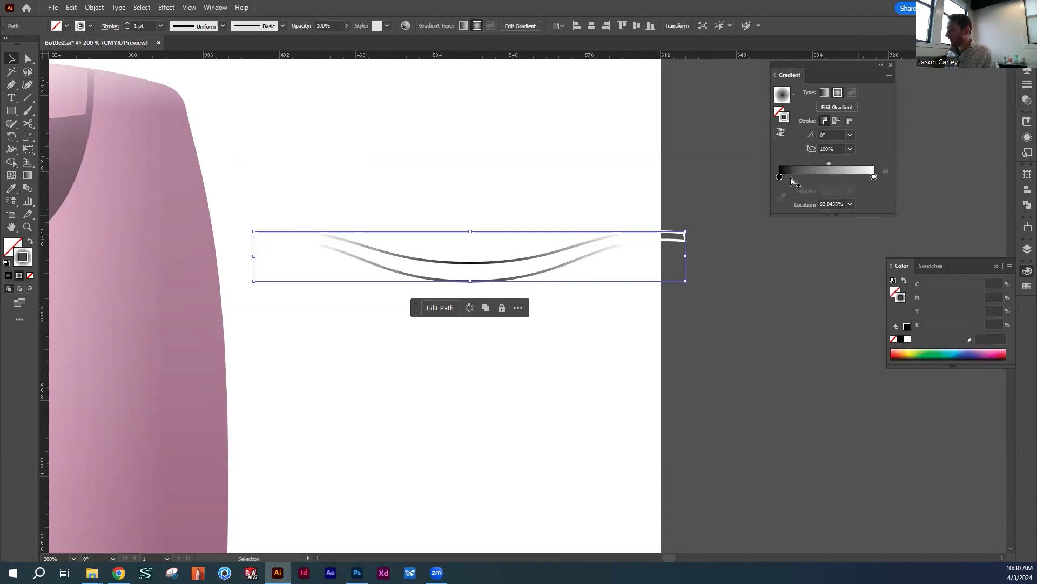
Make the stroke gradient's outer stop at 100% black with 0% opacity
click(779, 177)
click(873, 177)
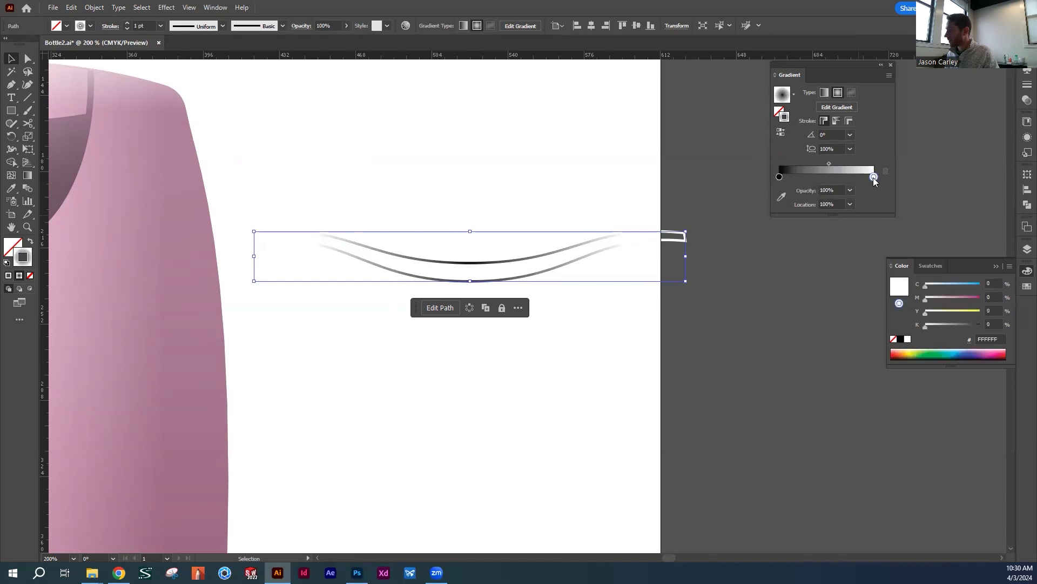
click(901, 339)
click(849, 191)
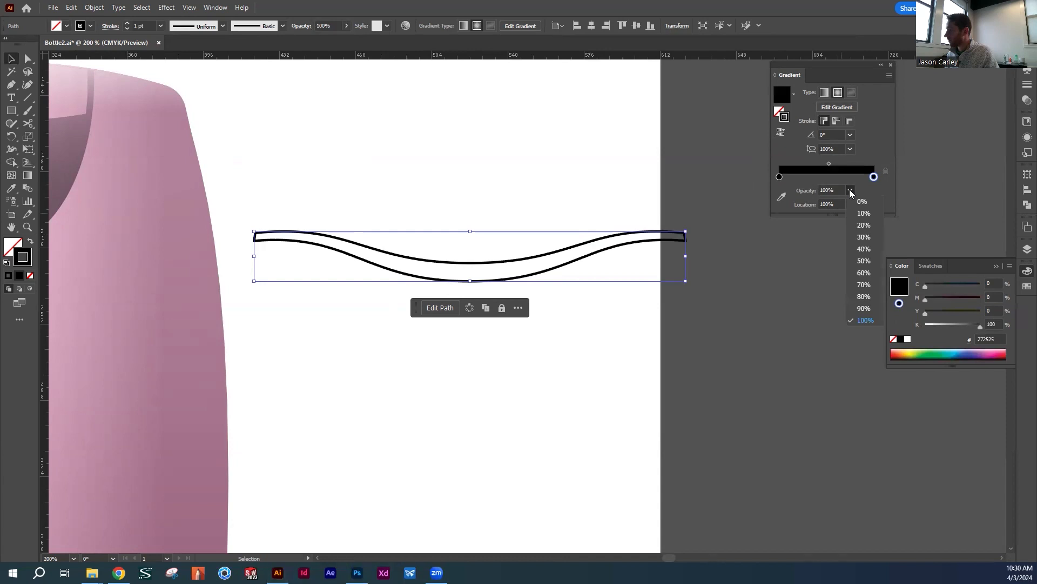
click(865, 202)
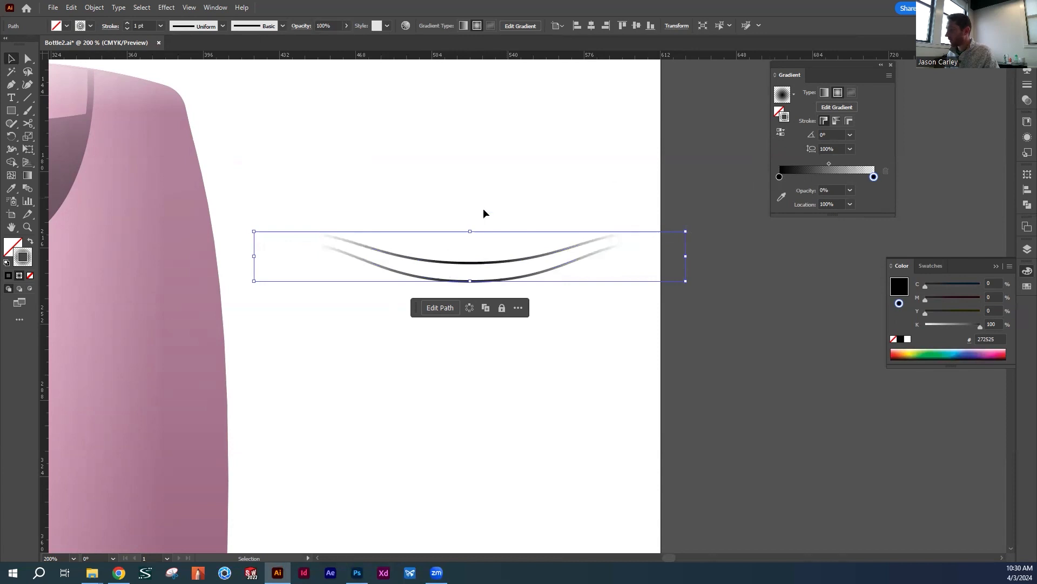
Place the gradient-stroked wavy outline over the seam between the bottle's cap and body
click(394, 164)
drag(468, 269, 416, 248)
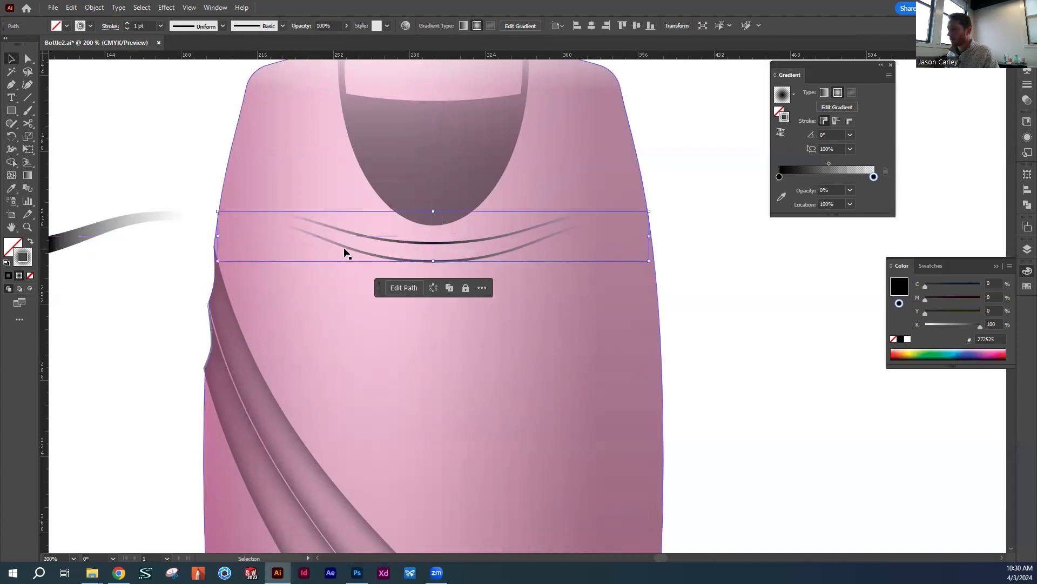
Change the wavy outline's stroke weight, move its gradient midpoint to about 73% and deselect it
click(160, 26)
click(173, 93)
click(778, 177)
drag(829, 163, 849, 164)
click(725, 320)
Place the metallic gradient band back over the bottle's wavy seam and deselect it
drag(115, 213, 565, 226)
click(710, 276)
key(z)
drag(603, 320, 503, 266)
key(v)
click(491, 196)
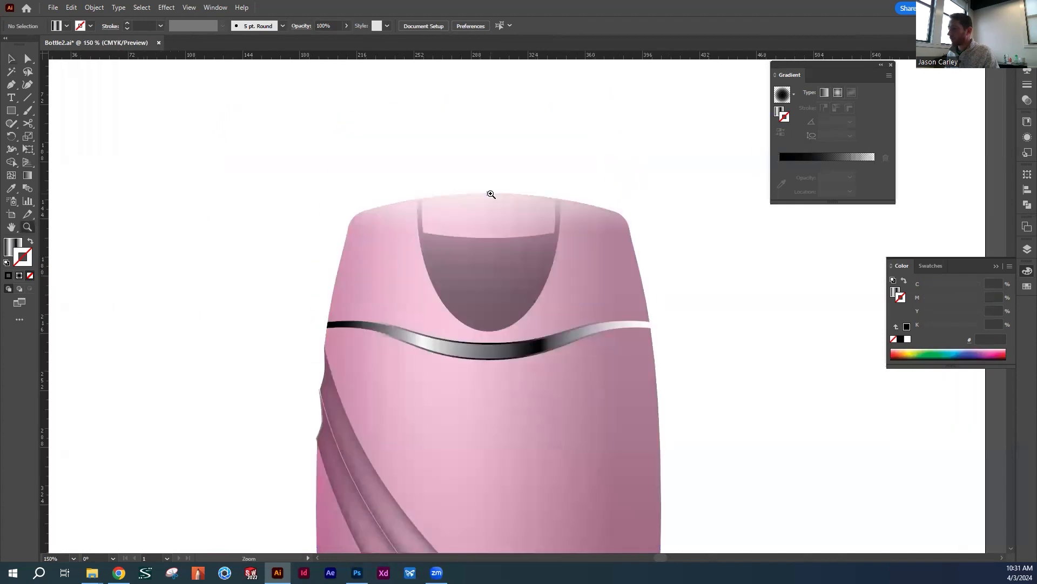
Give the shaded cap tab a linear gradient stroke with its midpoint at about 52%
click(534, 280)
key(v)
drag(520, 340, 450, 252)
click(482, 257)
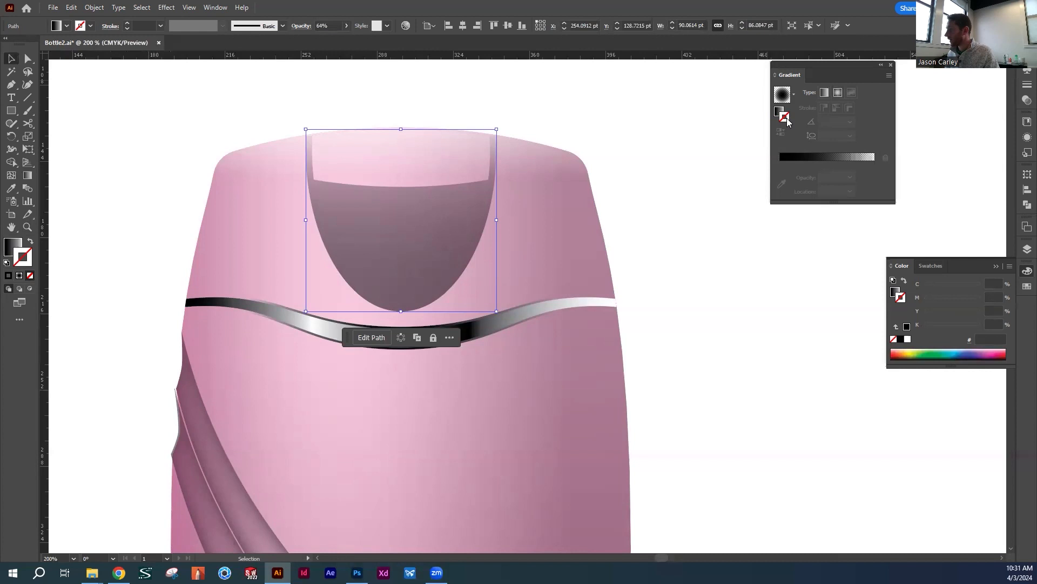
click(839, 93)
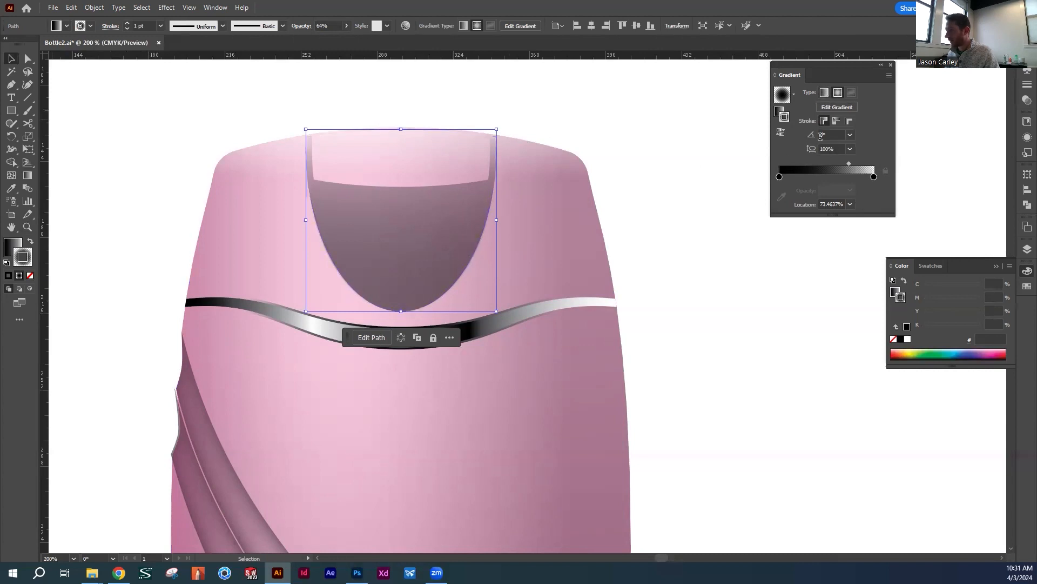
click(824, 92)
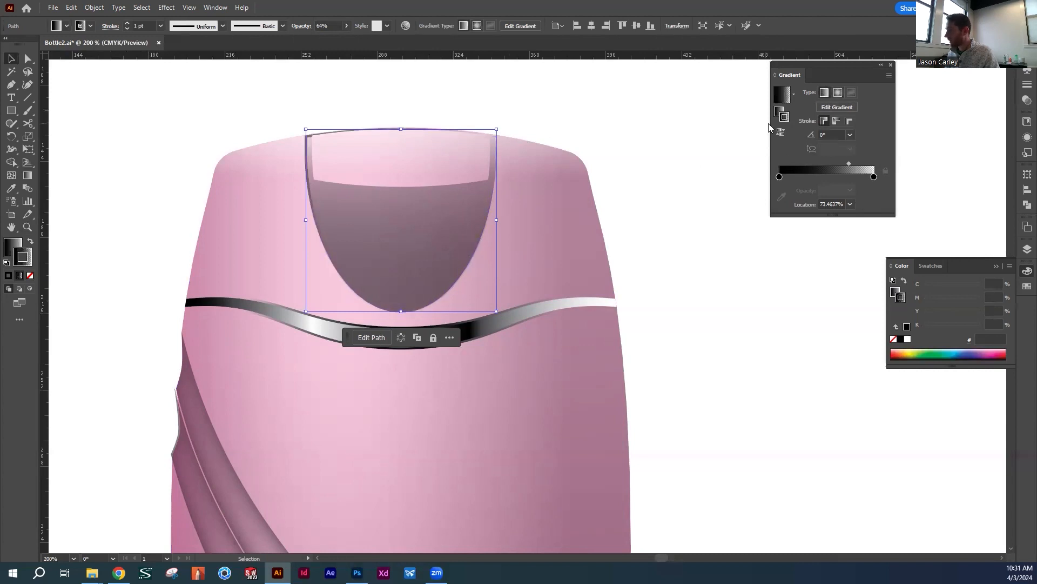
drag(849, 163, 828, 163)
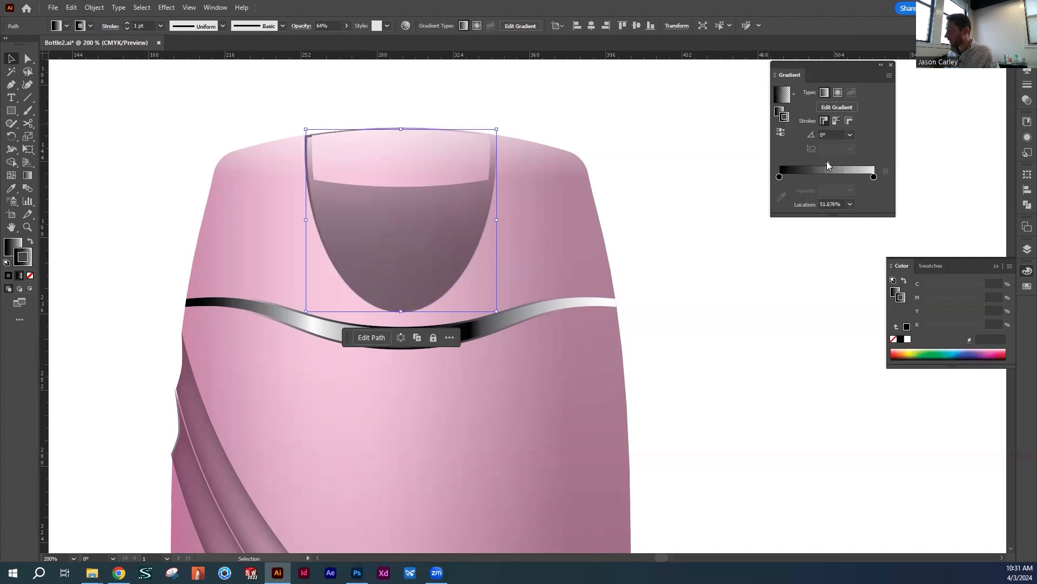
Set both the 0% and 100% stops of the cap tab's stroke gradient to white
click(780, 177)
click(909, 339)
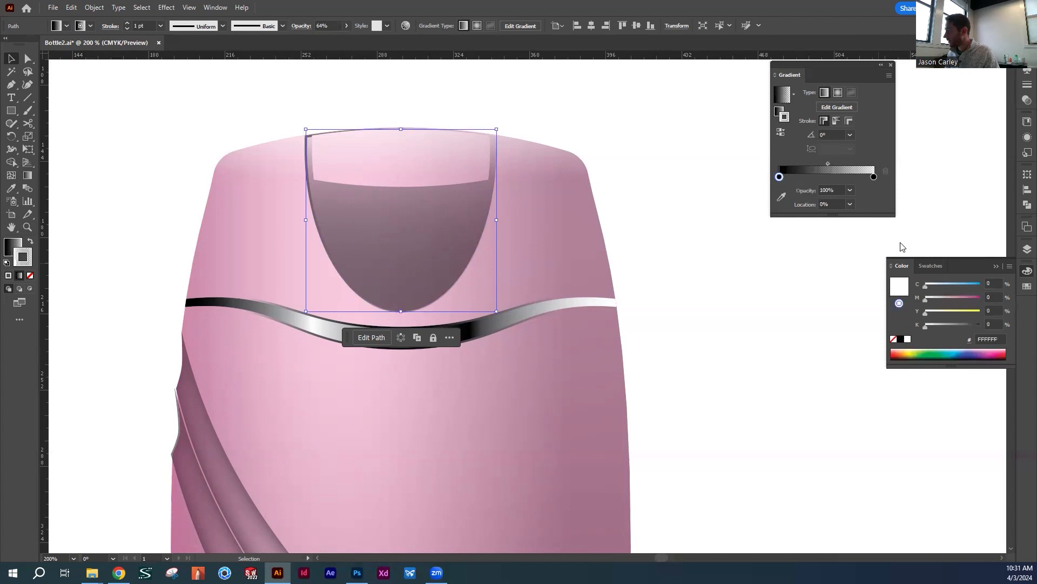
click(873, 176)
click(907, 339)
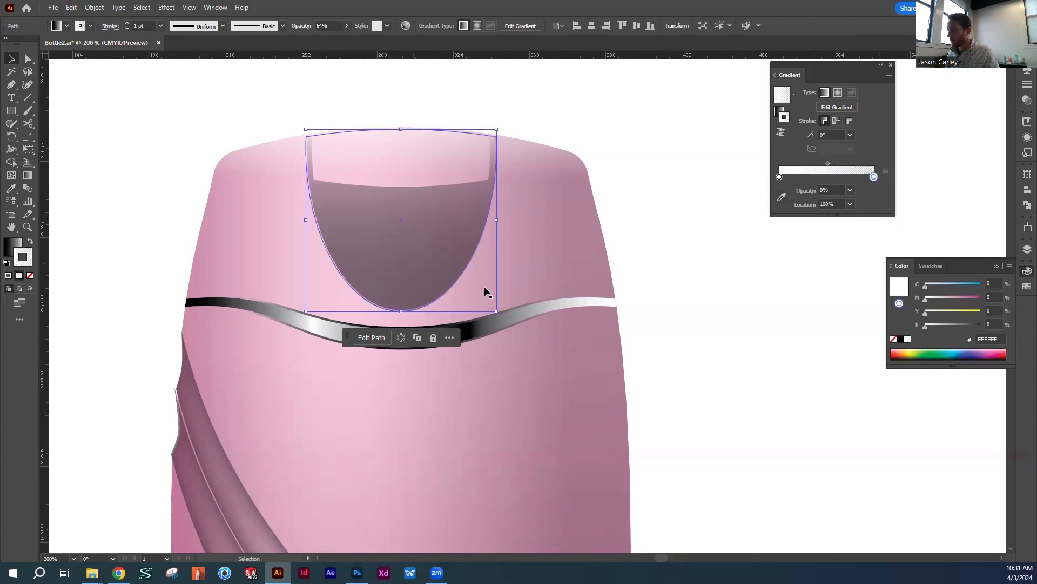
Try to reverse the white gradient on the cap tab's stroke and reselect the tab
click(781, 132)
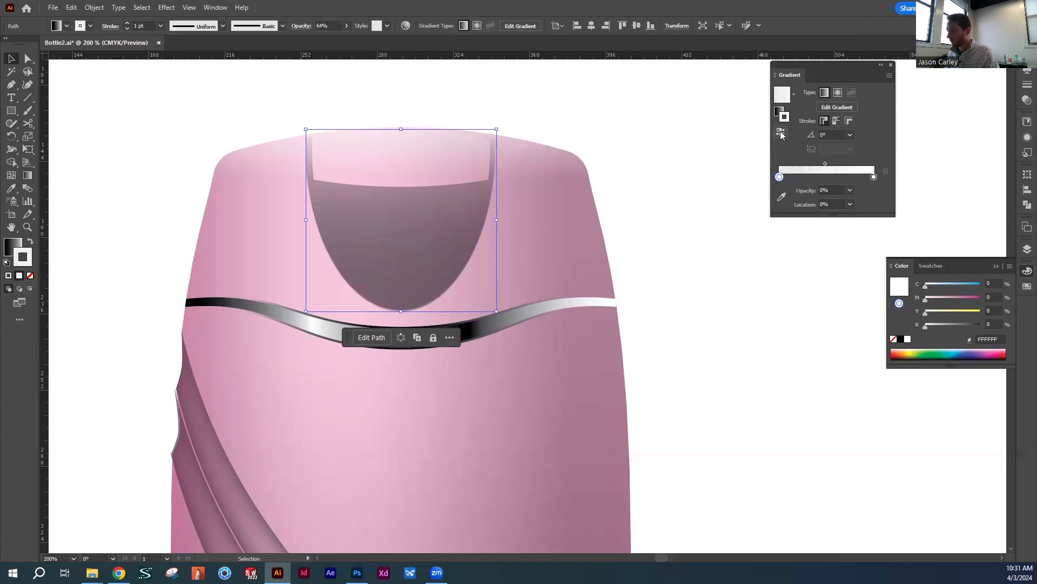
key(e)
key(v)
click(811, 134)
click(839, 108)
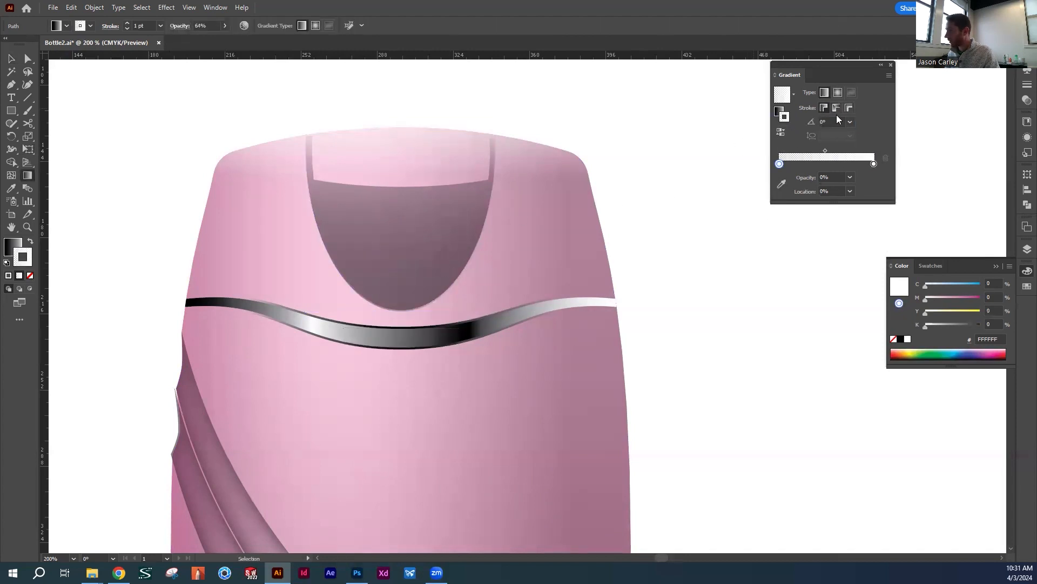
key(v)
click(661, 201)
click(449, 241)
click(834, 109)
scroll(441, 308, down, 5)
scroll(440, 302, up, 6)
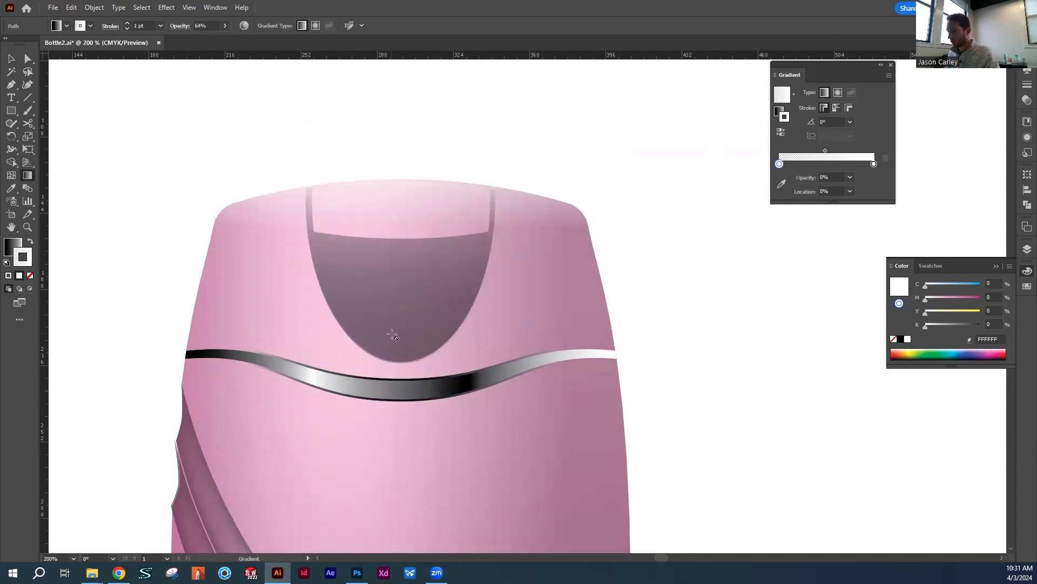
key(v)
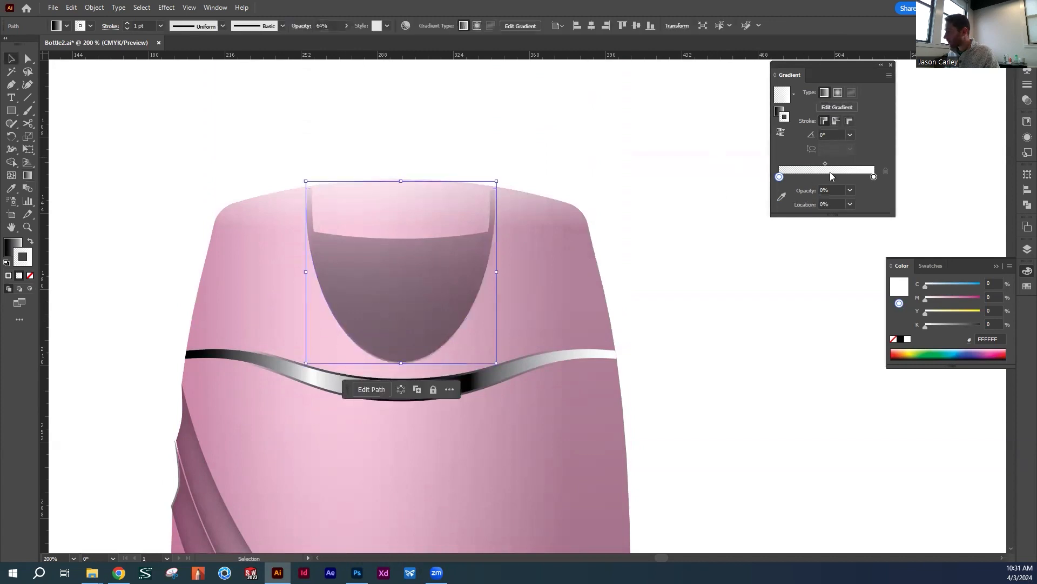
Set the cap tab's stroke gradient angle to 90°, reverse the gradient and deselect the tab
click(826, 134)
text(90)
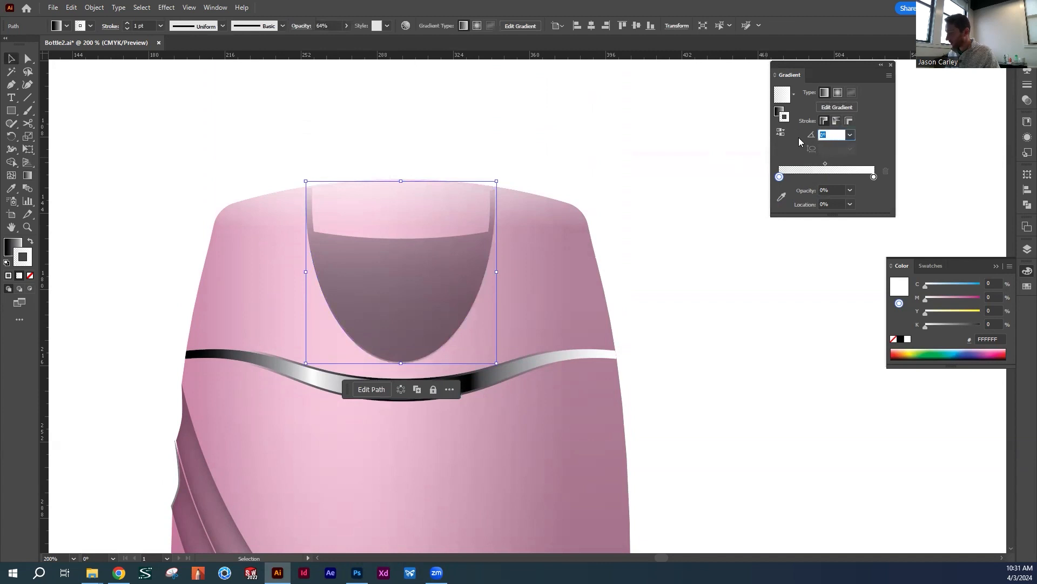
key(Return)
click(781, 132)
click(673, 269)
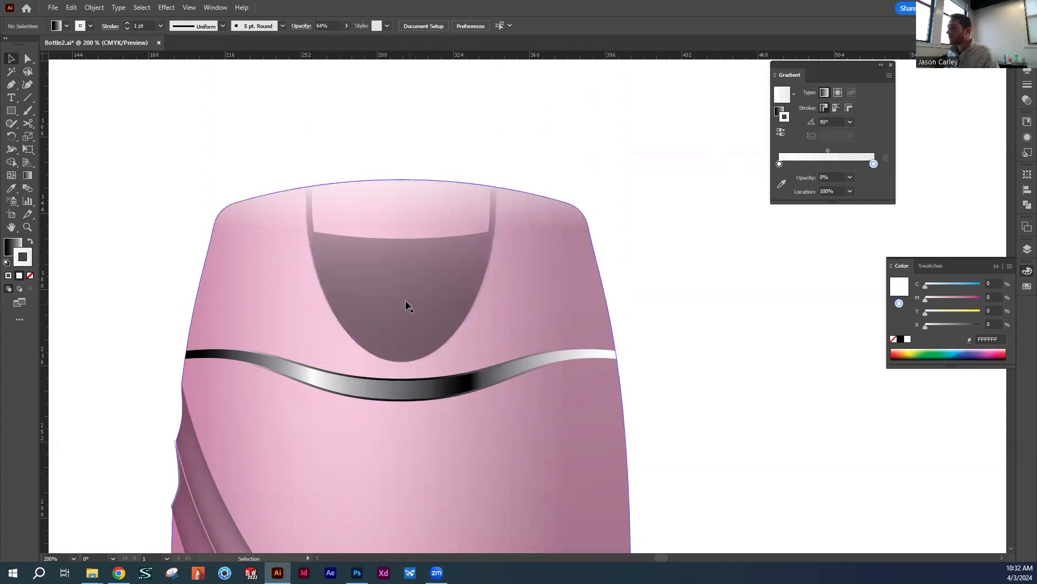
Undo the cap tab's stroke gradient edits back to the tab without any stroke
key(a)
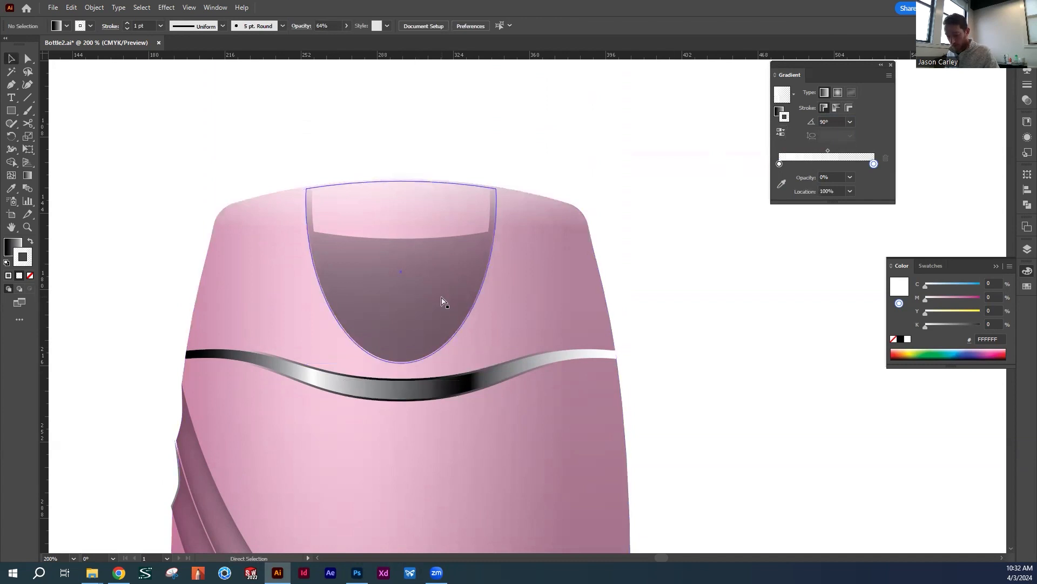
click(421, 340)
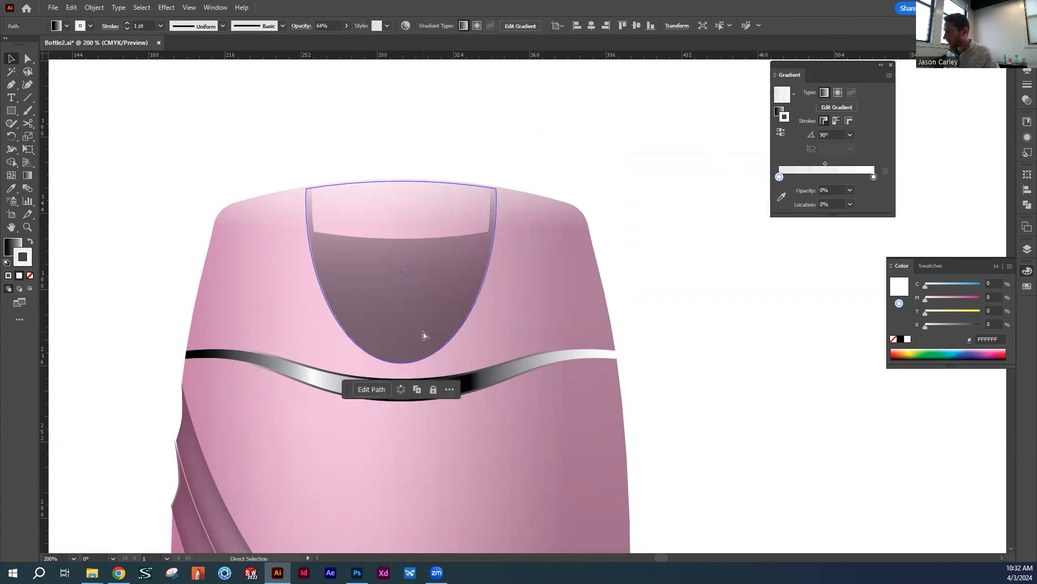
key(ctrl+z)
key(ctrl+z)
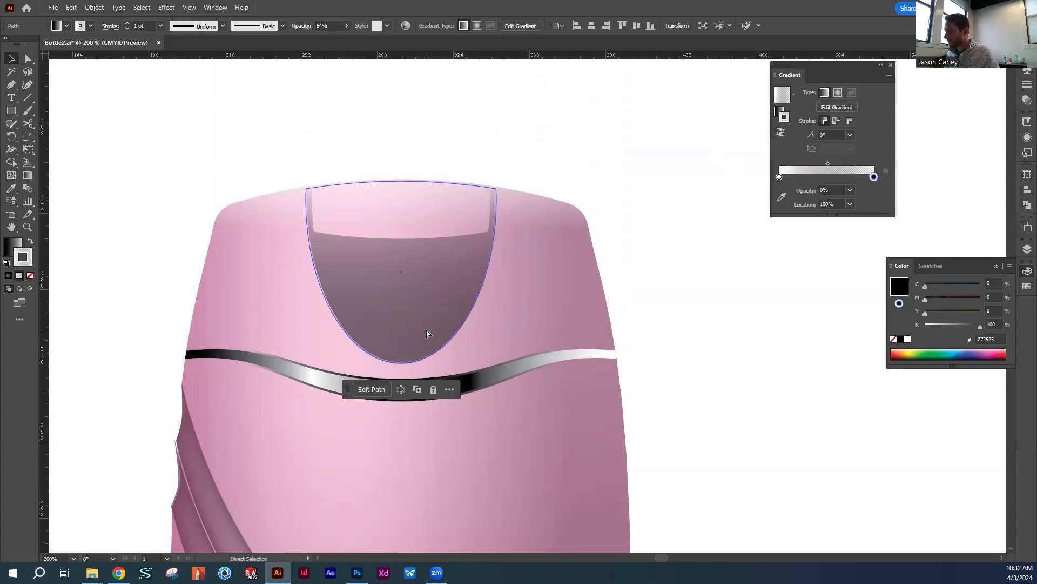
click(787, 119)
key(ctrl+z)
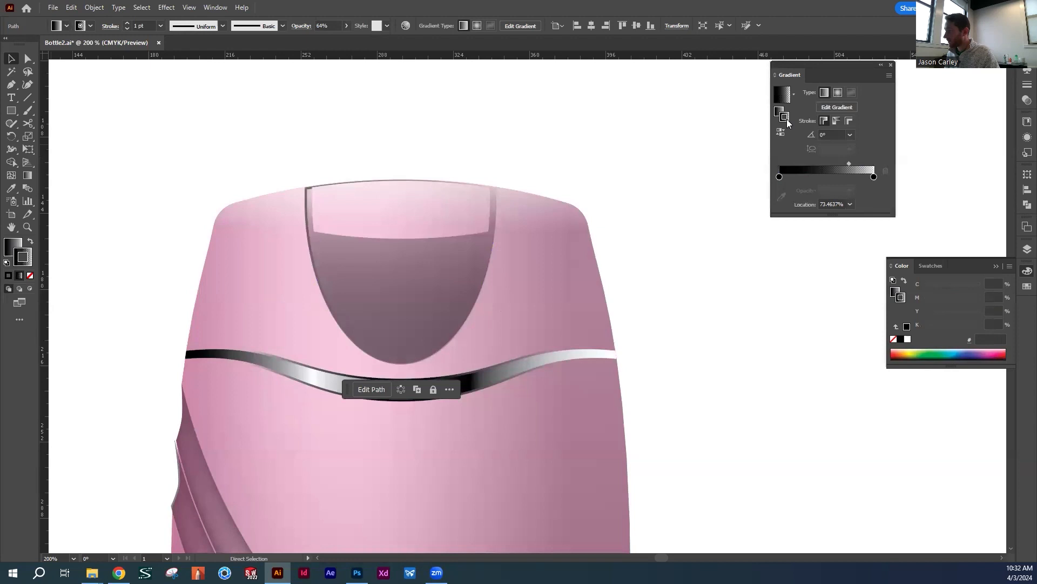
key(ctrl+z)
key(ctrl+z)
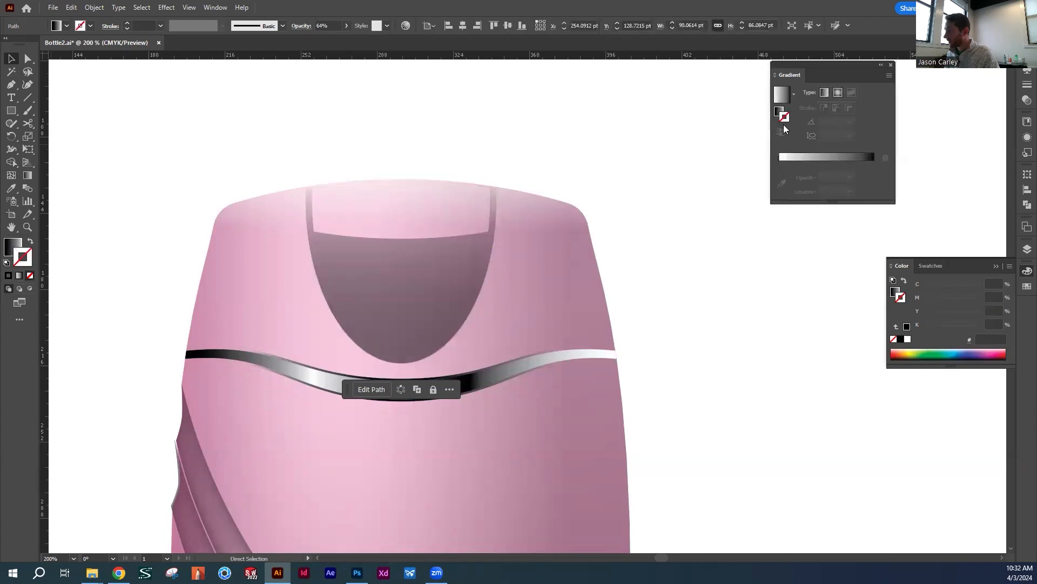
Place a copy of the shaded cap tab on the empty canvas beside the artboard, level with the original
click(456, 292)
drag(271, 290, 672, 255)
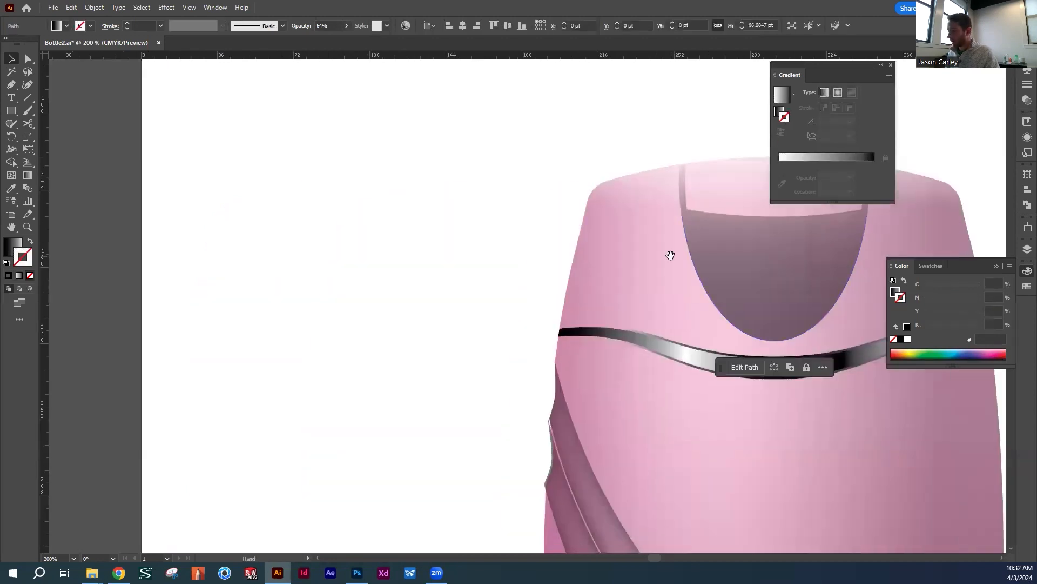
drag(759, 280, 616, 259)
drag(599, 261, 416, 270)
click(602, 199)
click(468, 231)
Remove the copied tab's fill and give it a white FFFFFF stroke
click(779, 112)
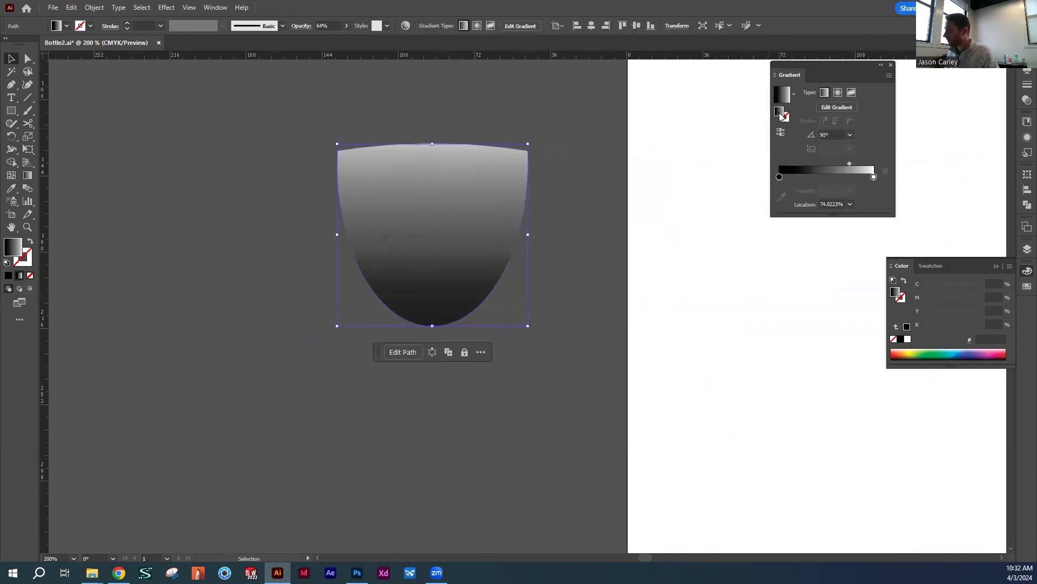
click(893, 338)
drag(474, 254, 534, 293)
click(786, 119)
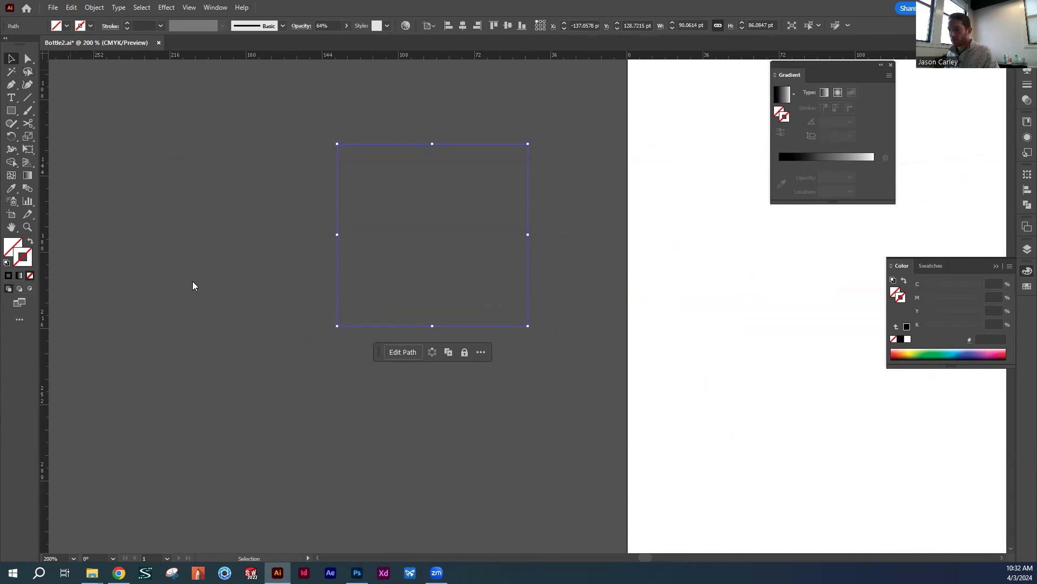
mouse_move(619, 299)
mouse_down()
mouse_move(584, 293)
mouse_move(505, 198)
mouse_up()
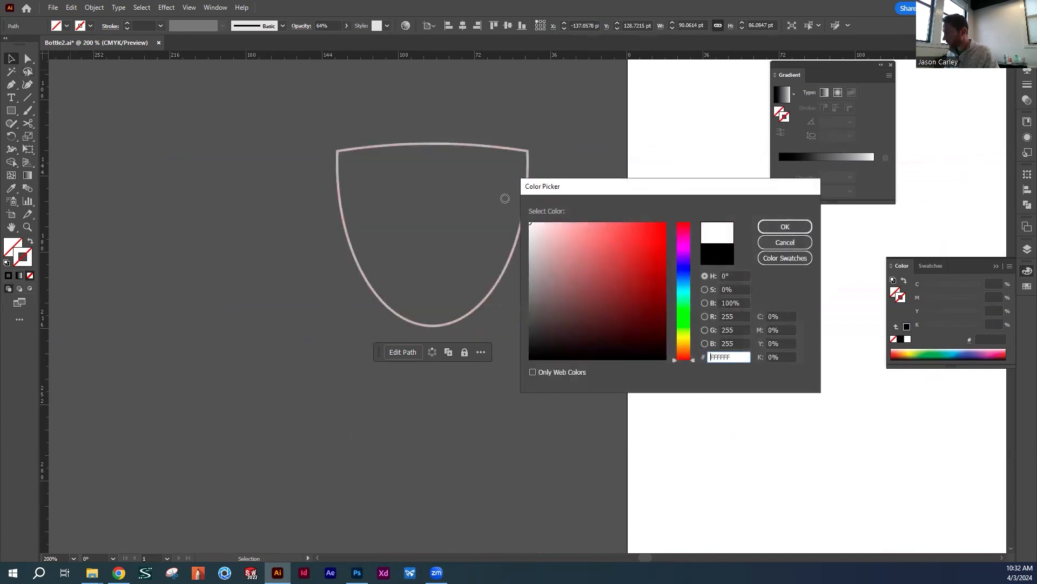
click(786, 226)
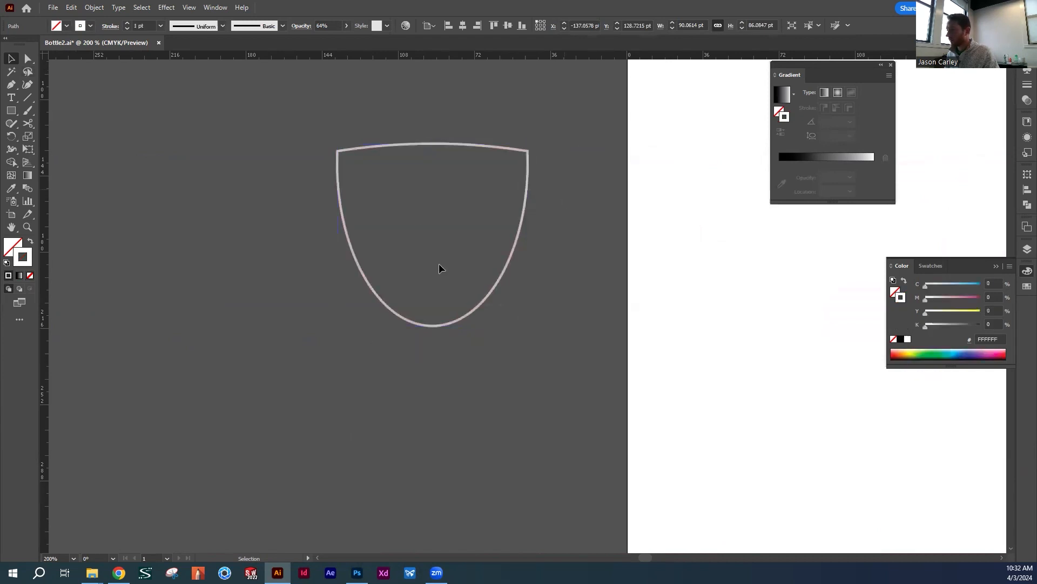
Set the copied tab outline's opacity to 100%
click(345, 27)
click(344, 37)
click(488, 220)
drag(509, 198, 541, 238)
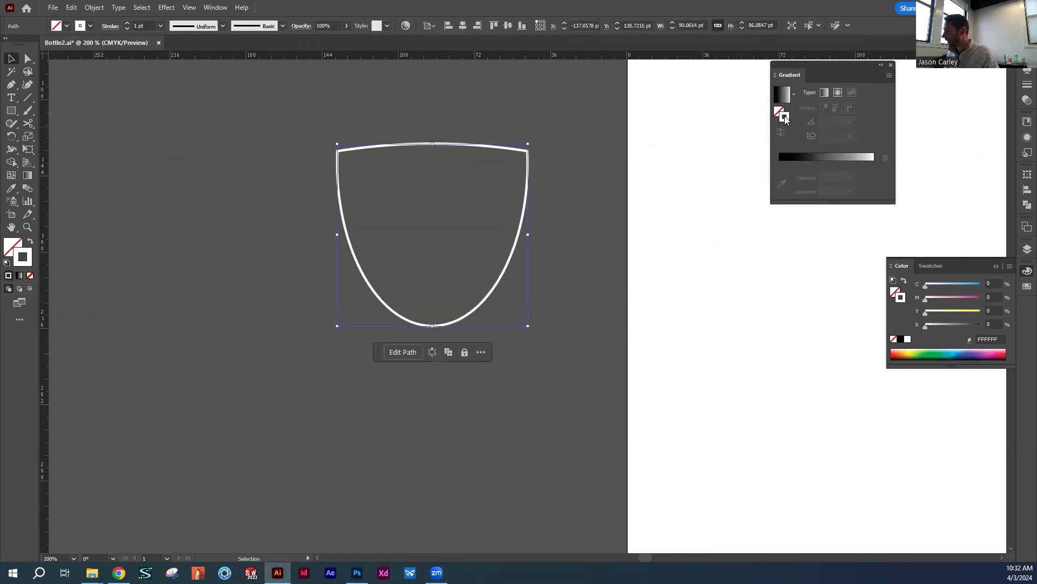
Apply a linear gradient to the outline's stroke and move its midpoint to about the middle
click(826, 93)
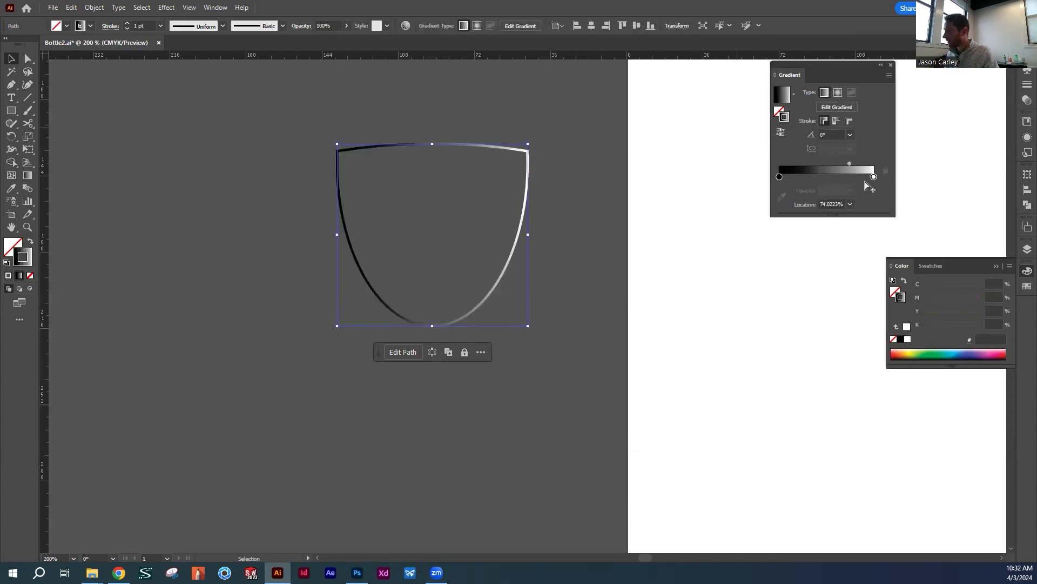
drag(849, 163, 824, 164)
click(779, 176)
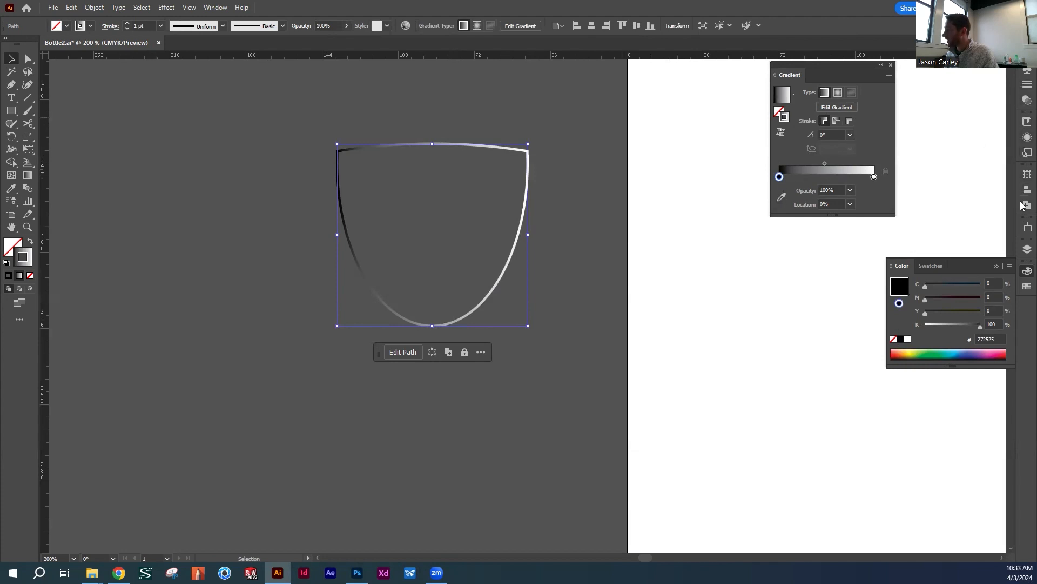
Set the copied tab outline's blending mode to Screen
click(1026, 102)
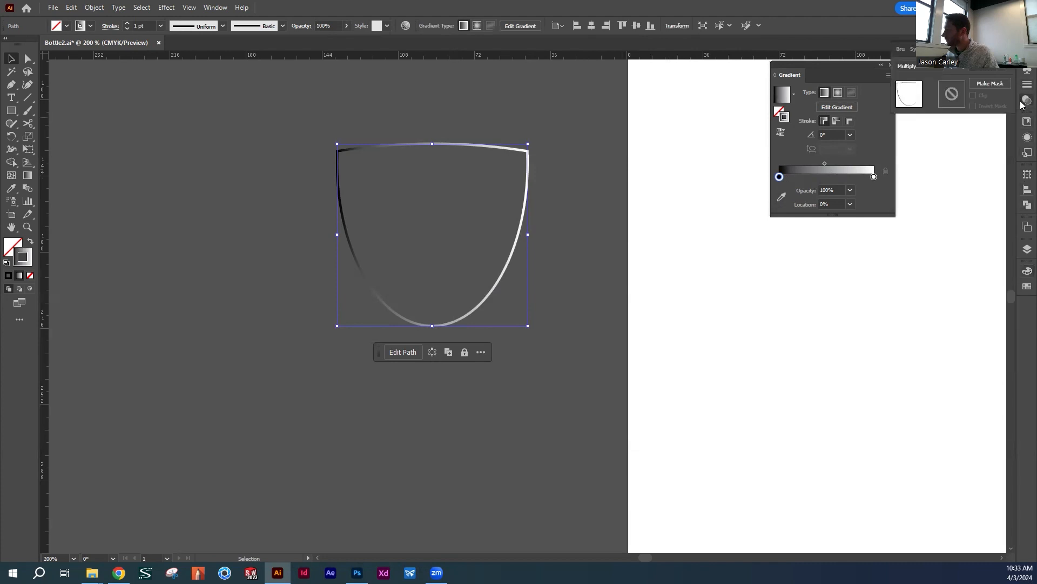
click(923, 69)
click(917, 144)
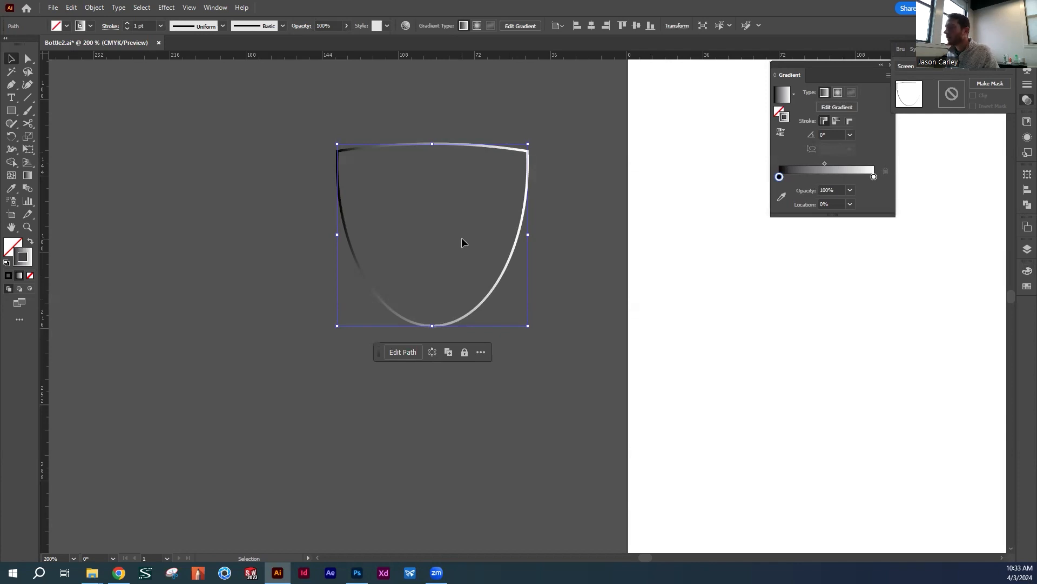
Set the outline's stroke gradient angle to 90° and reverse it so white lies along the lower curve
click(826, 135)
text(90)
key(Return)
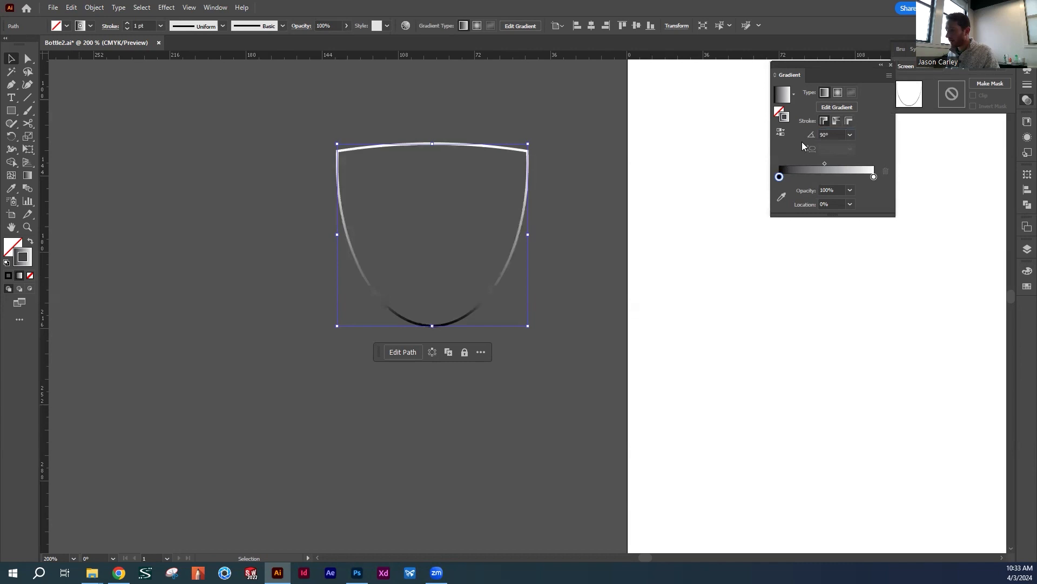
click(782, 133)
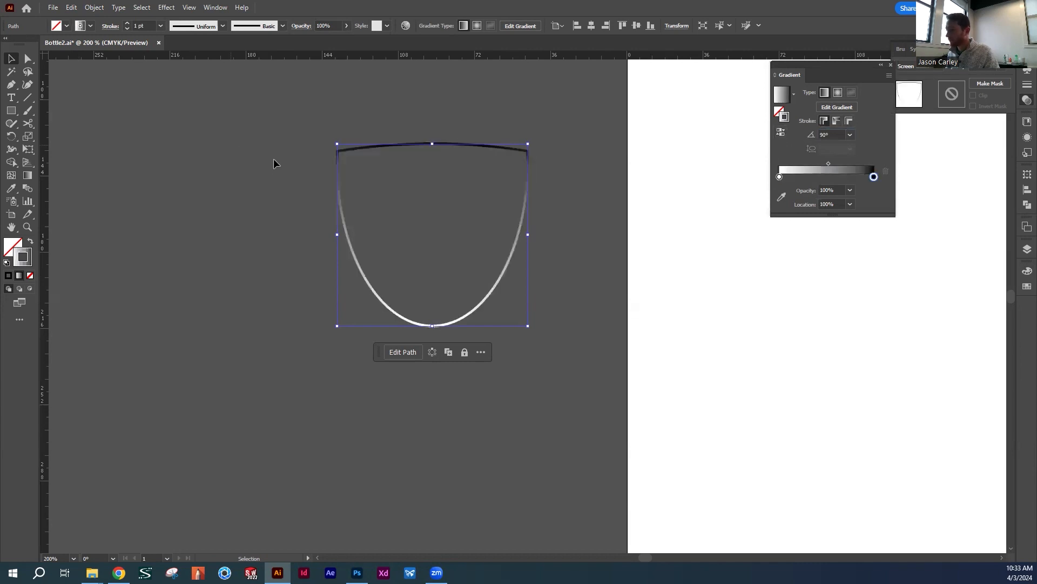
Move the gradient outline back onto the bottle, aligned over the shaded cap tab, and deselect it
click(151, 181)
drag(456, 230, 553, 291)
key(space)
drag(674, 252, 306, 255)
drag(168, 274, 518, 287)
key(space)
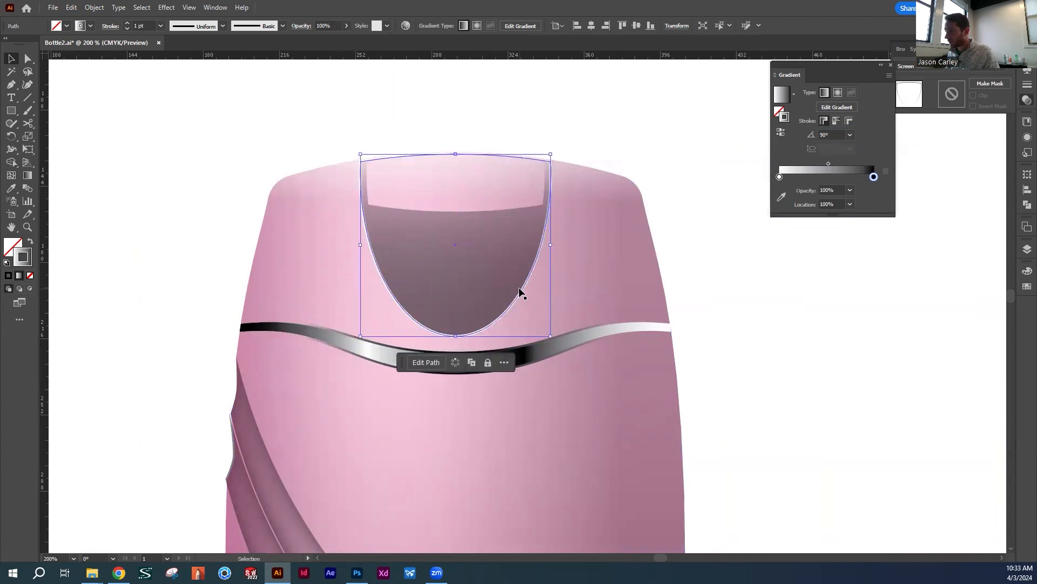
click(438, 103)
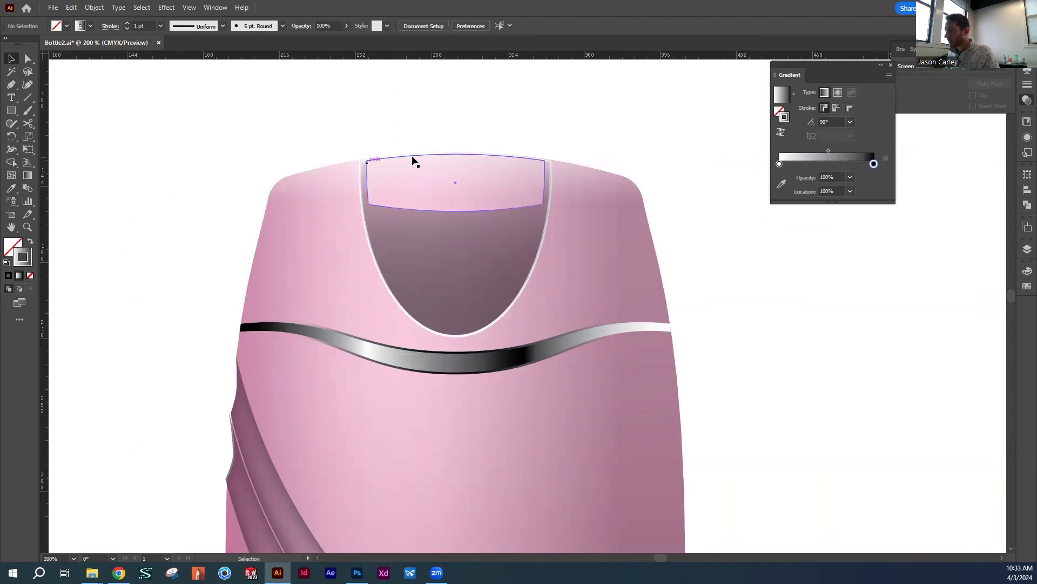
Set the blending mode of the cap tab's gradient outline to Normal
click(467, 335)
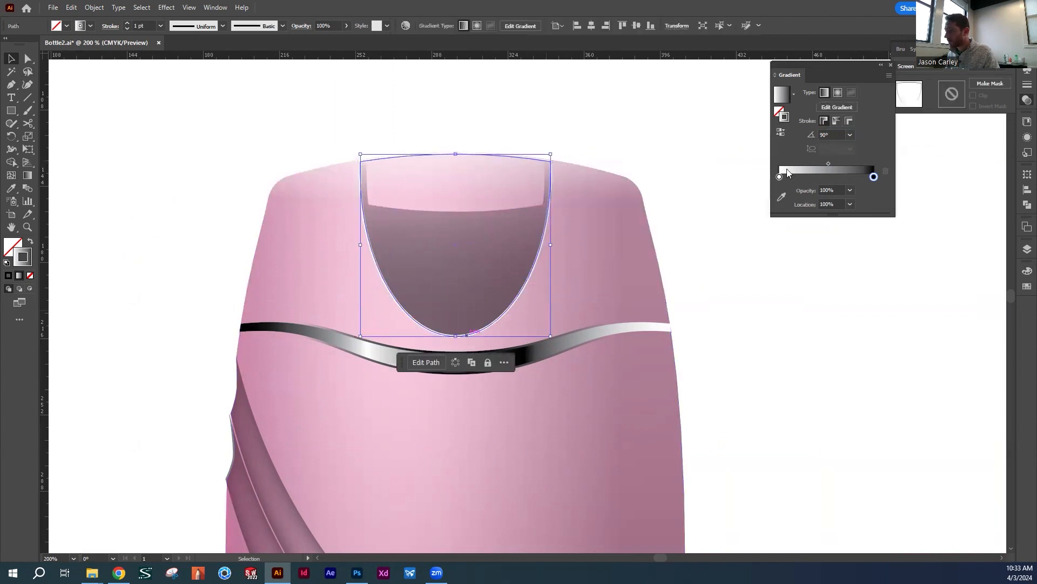
click(911, 66)
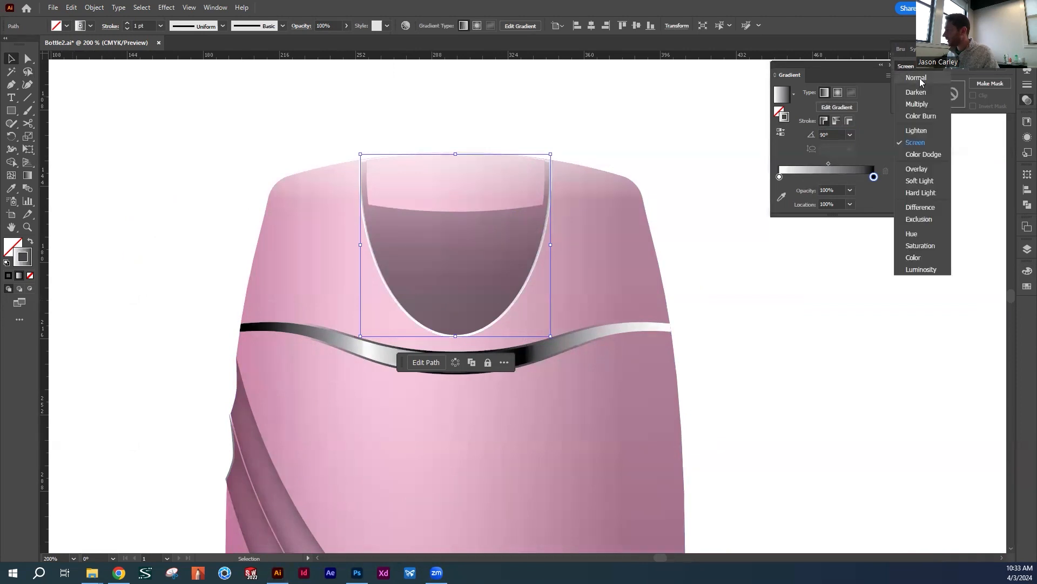
click(916, 78)
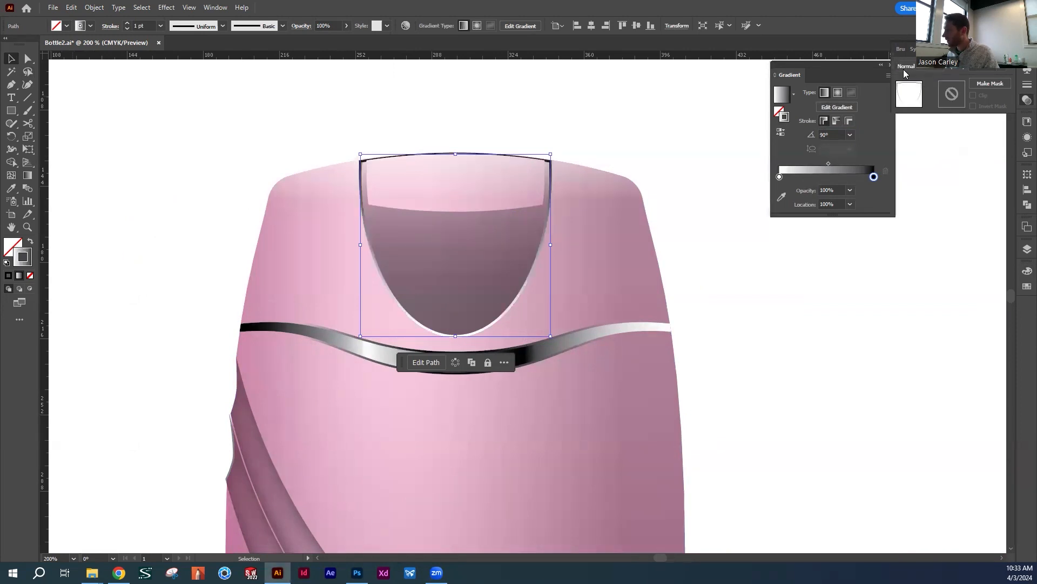
Make the 100% stop of the outline's stroke gradient white with 0% opacity and deselect the outline
click(1028, 271)
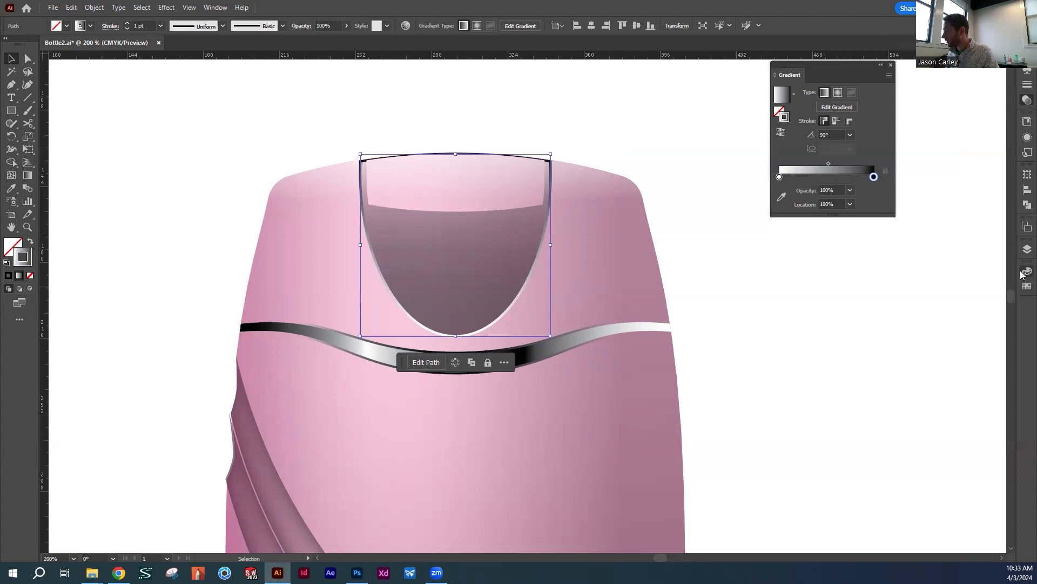
click(908, 340)
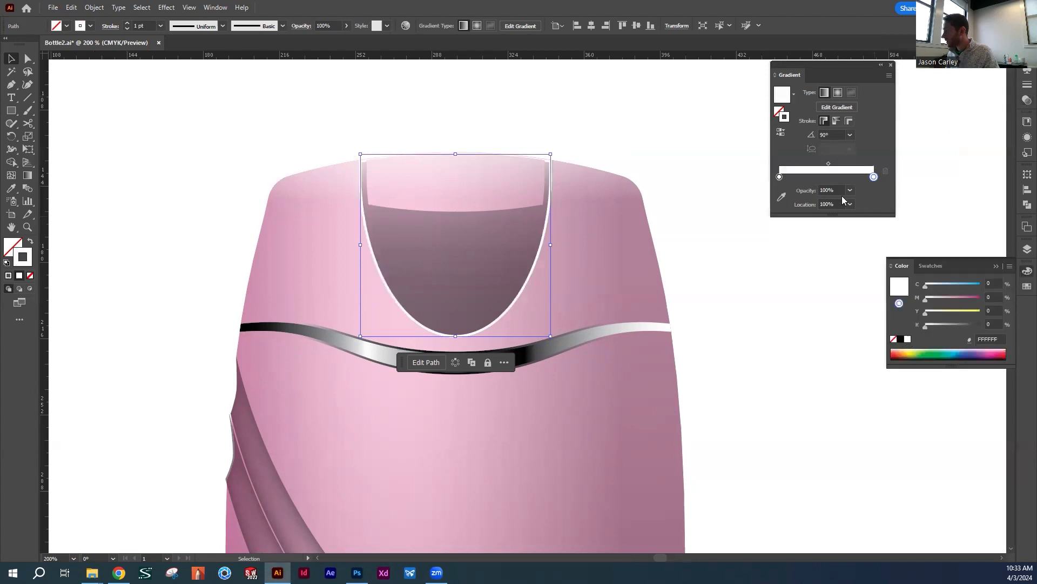
click(850, 191)
click(862, 202)
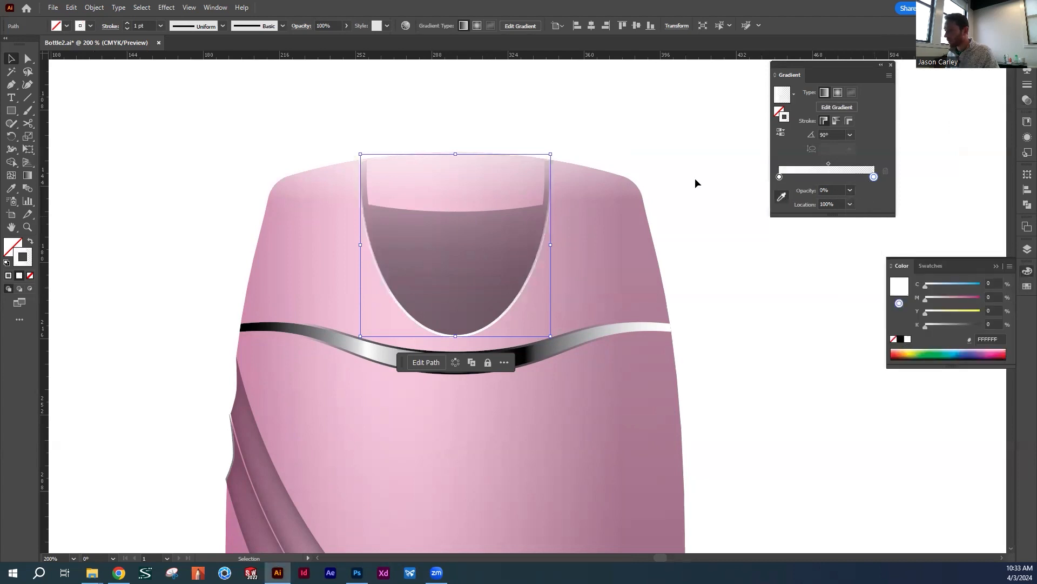
click(639, 114)
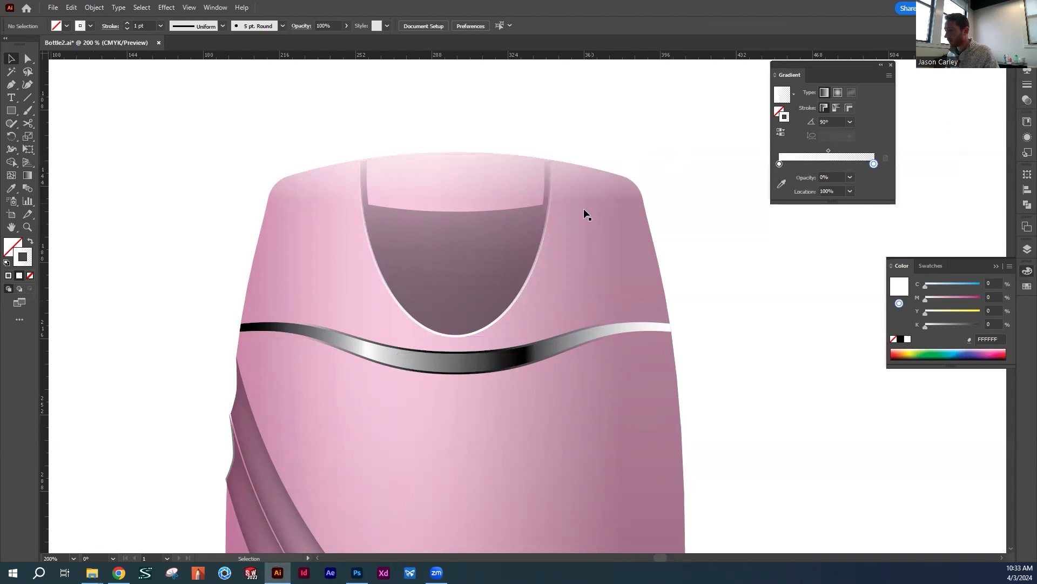
Set the stroke weight of the cap tab's gradient outline to 2 pt
click(482, 261)
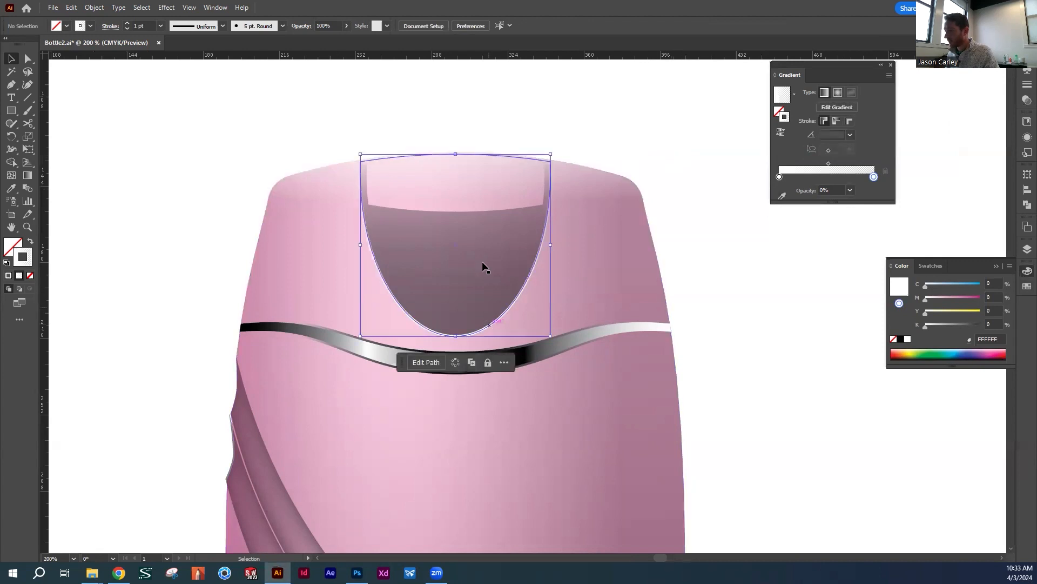
click(160, 26)
click(178, 97)
click(355, 125)
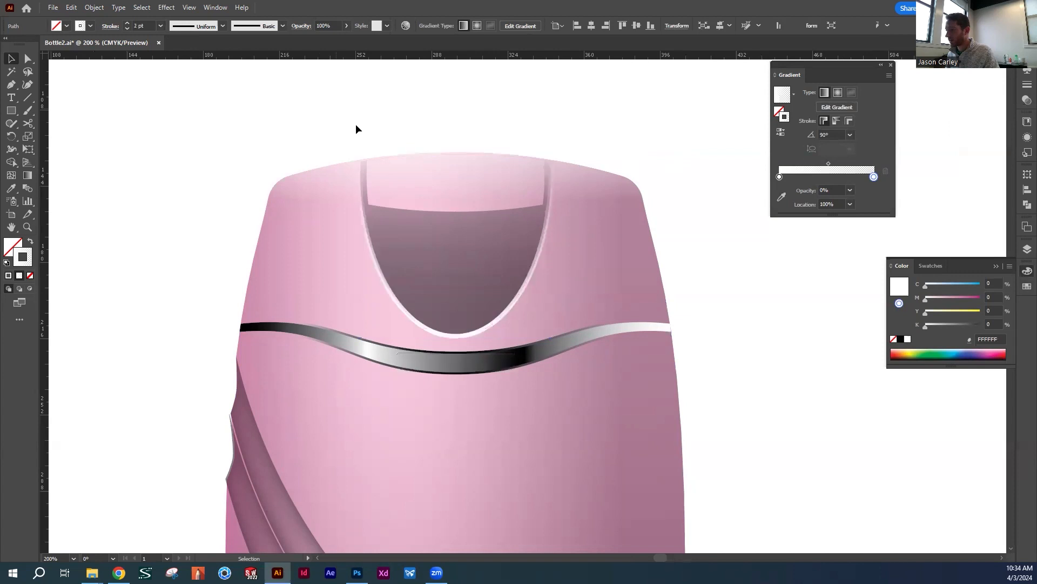
click(522, 290)
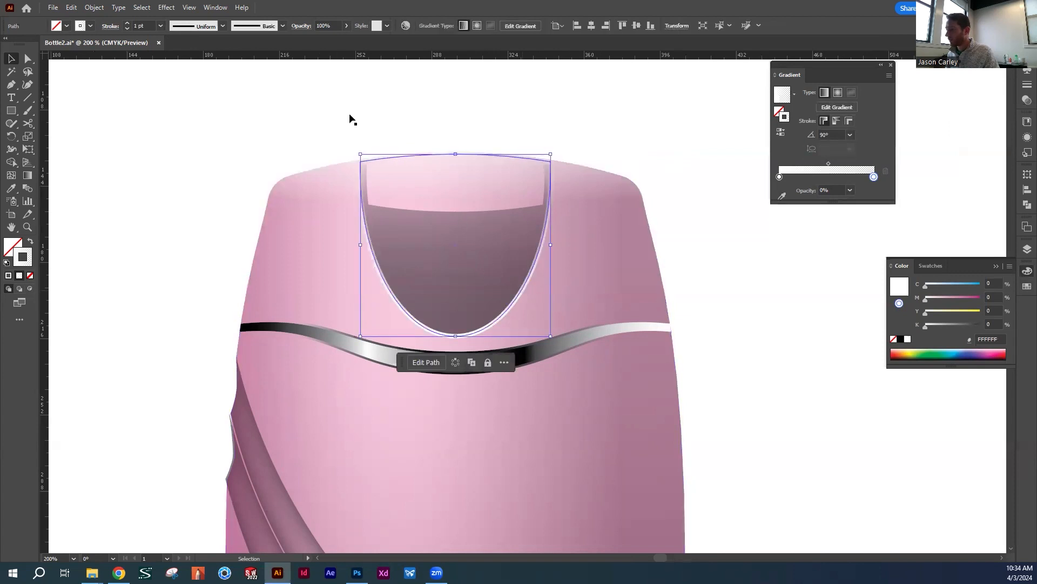
Lower the opacity of the cap tab's gradient outline to 54% and deselect it
click(346, 26)
drag(348, 39, 326, 41)
click(517, 83)
Set the font style of the SHAMPOO text on the bottle's lower body to Bold
key(z)
drag(607, 189, 487, 182)
drag(620, 226, 480, 165)
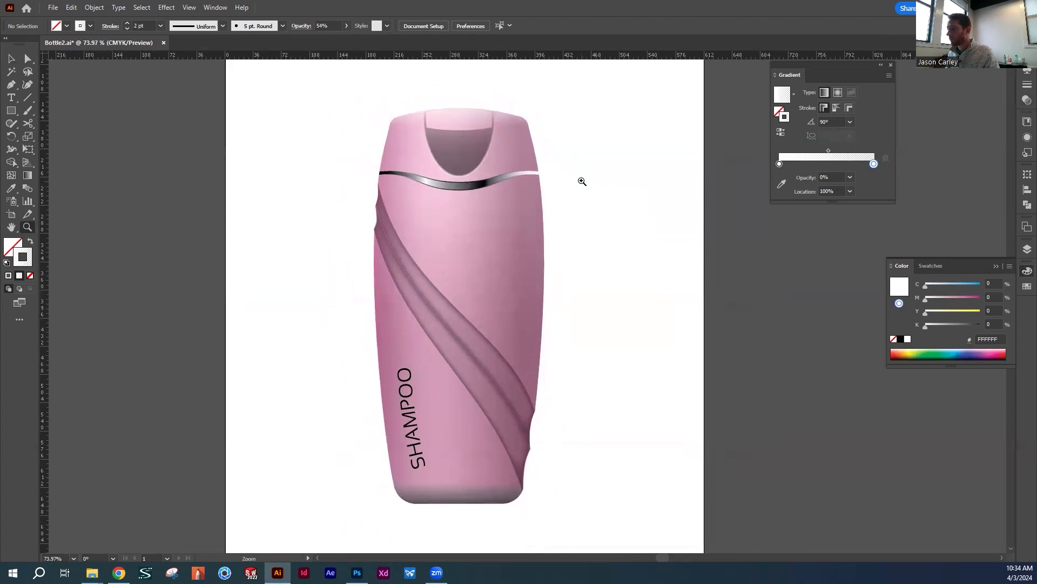
drag(540, 192, 582, 171)
key(v)
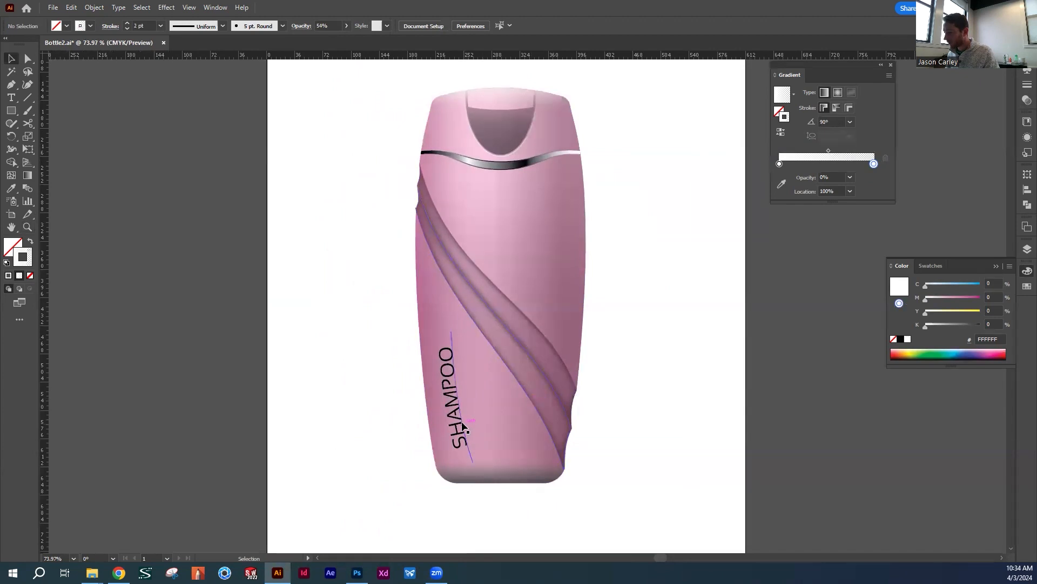
key(z)
click(494, 395)
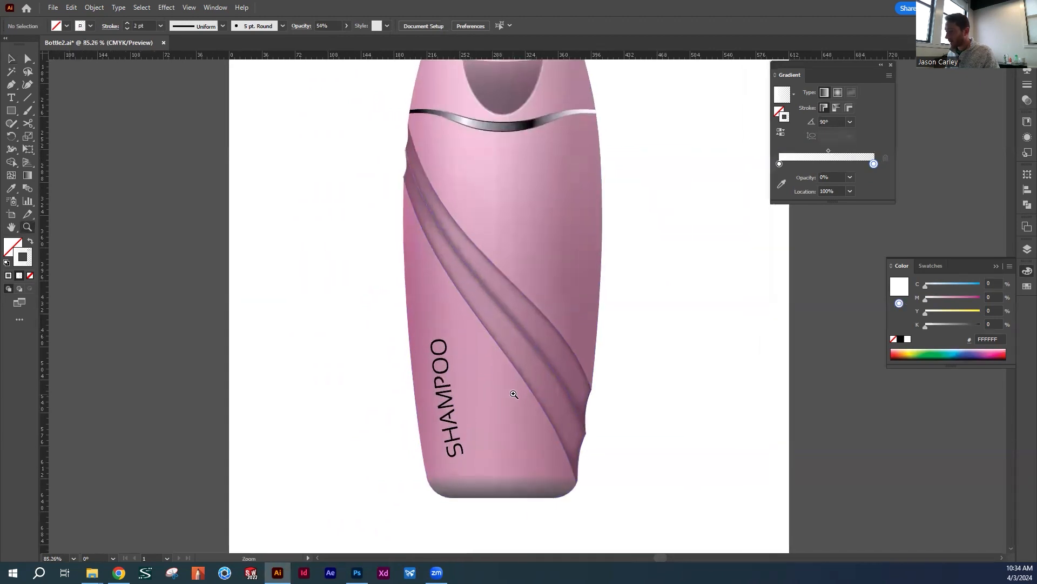
key(v)
click(448, 390)
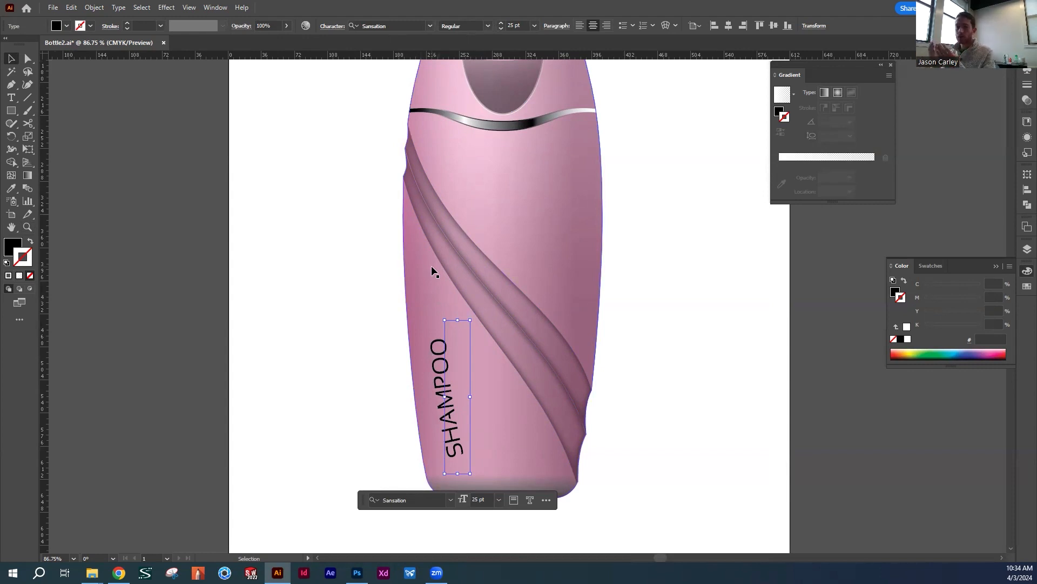
click(430, 25)
click(487, 26)
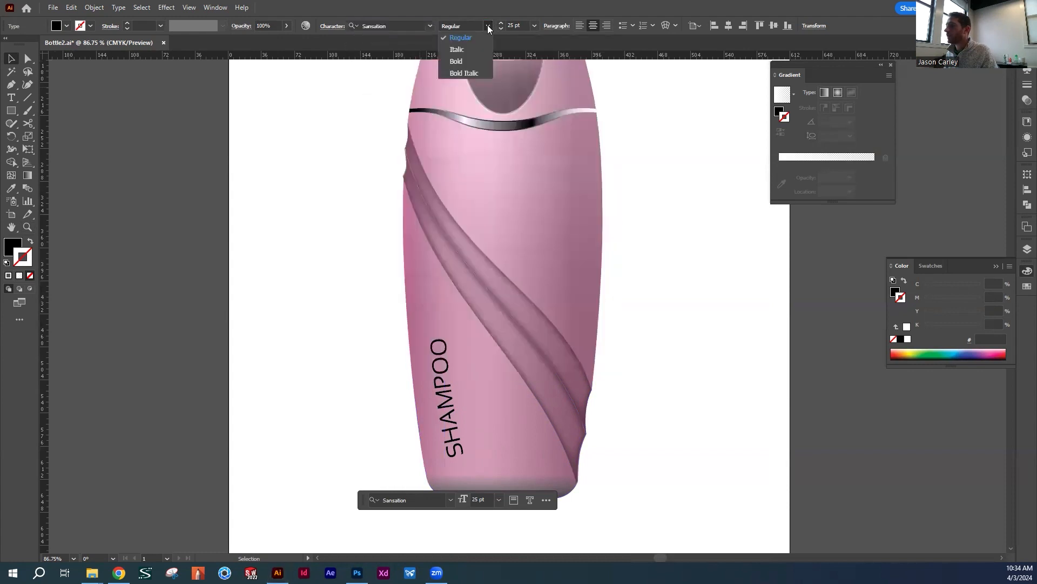
click(458, 60)
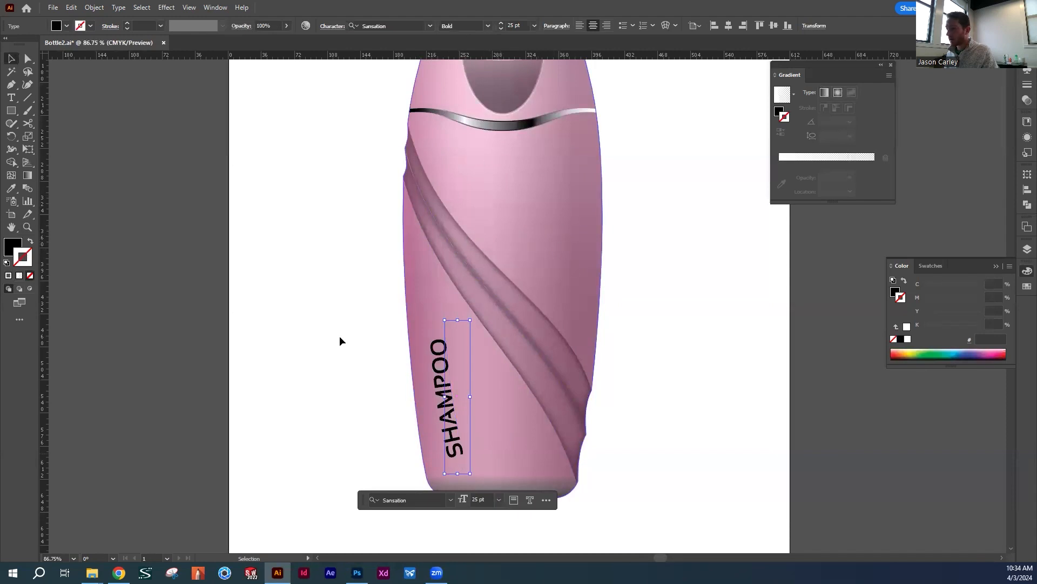
Make the SHAMPOO text's fill active and ready the Eyedropper to sample a colour for it
click(11, 247)
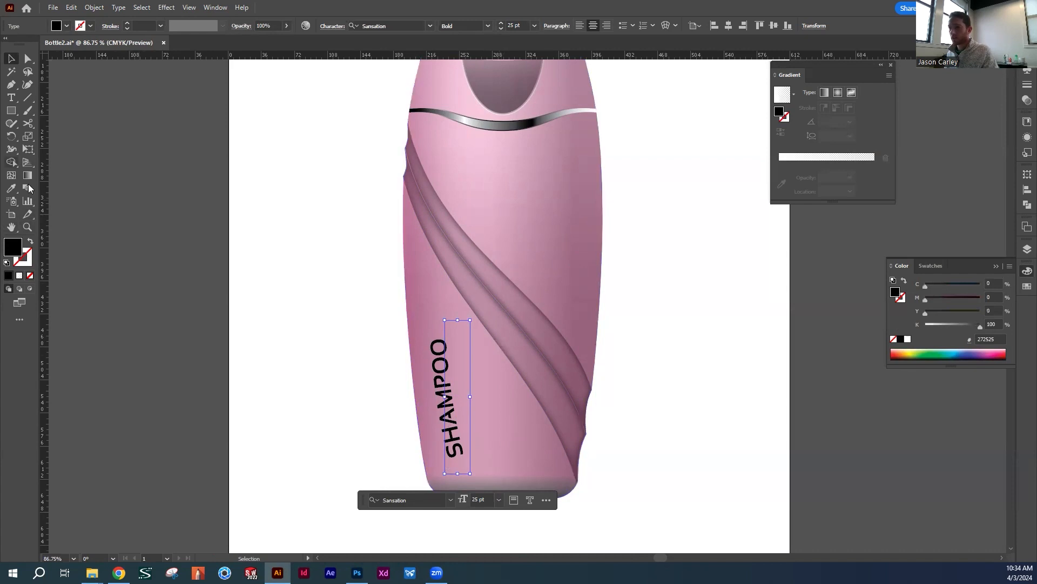
click(11, 190)
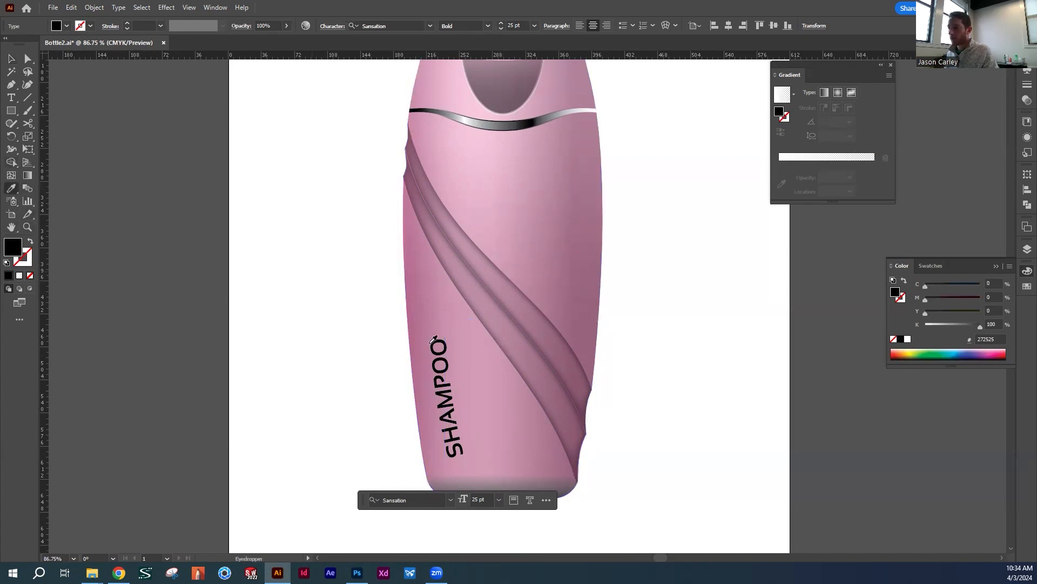
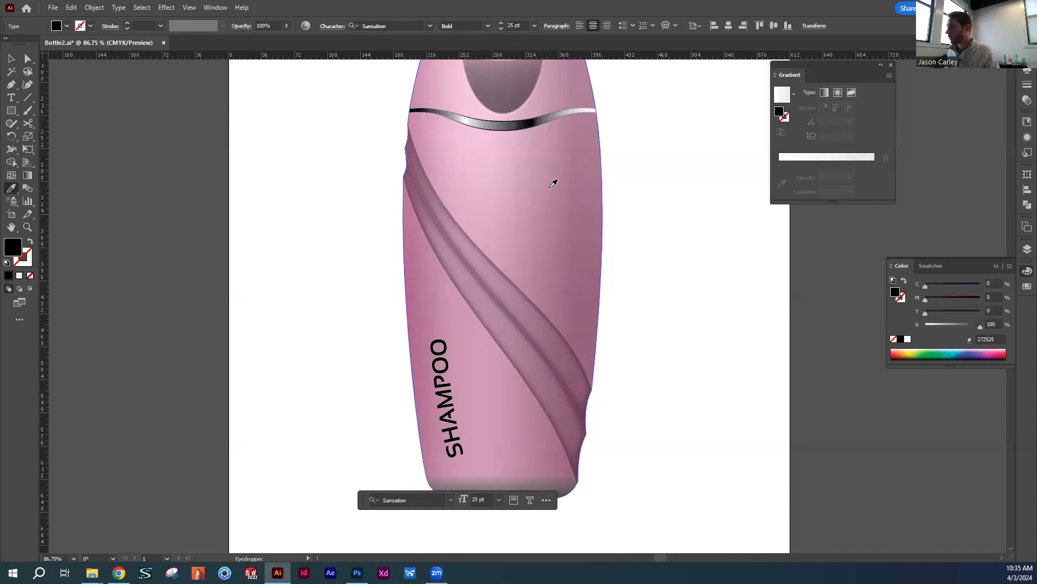
Fill the SHAMPOO text with a light pink (E3B1C9) sampled from the bottle's upper body and close the gradient settings
click(559, 209)
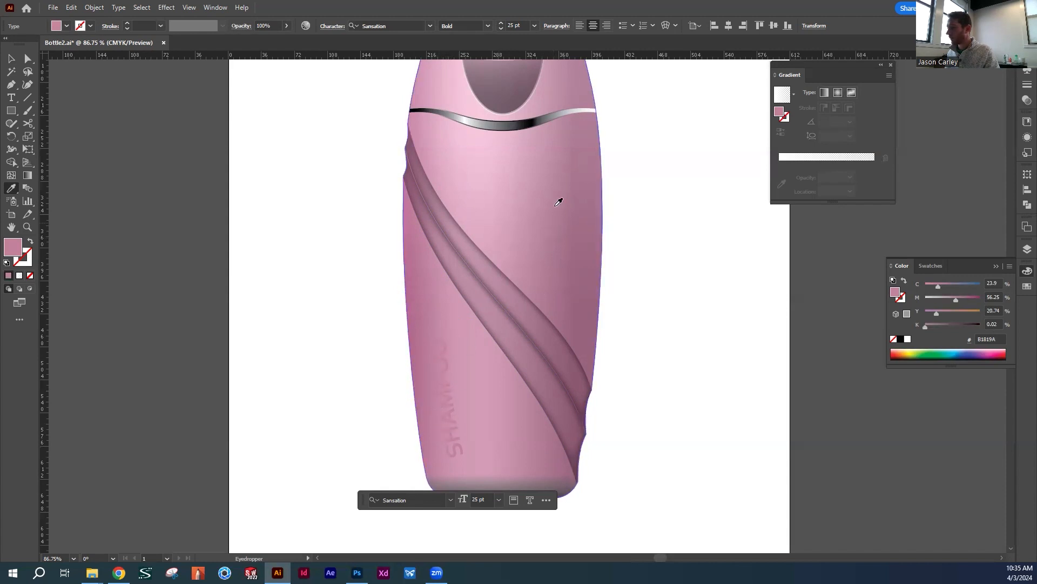
click(480, 149)
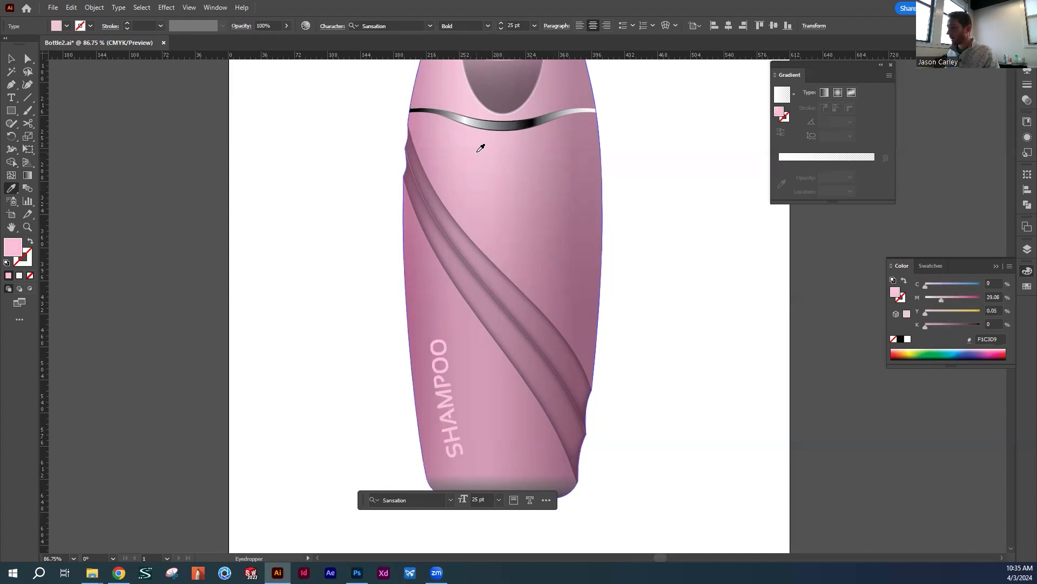
click(458, 162)
click(456, 393)
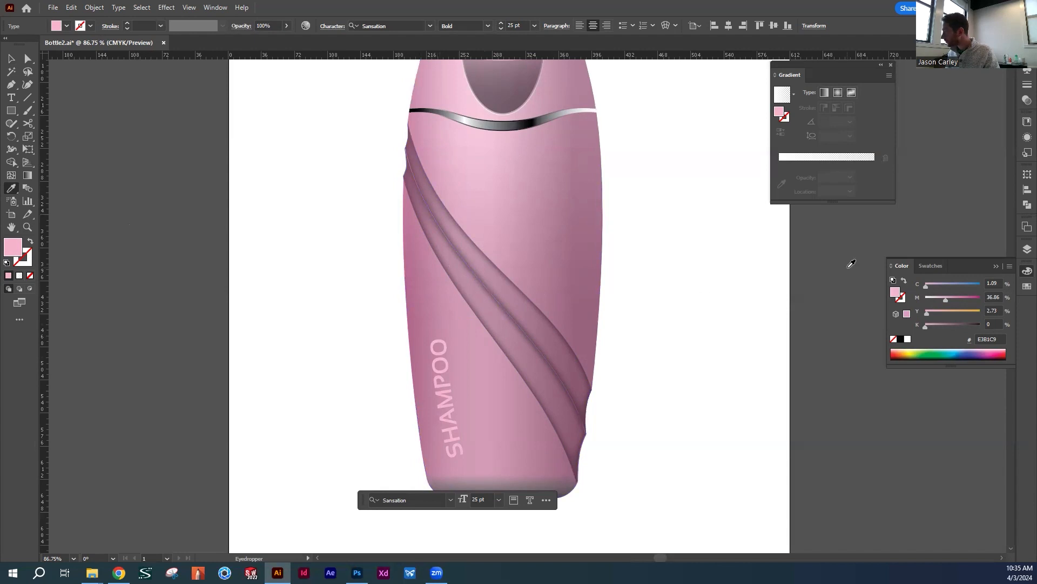
click(891, 65)
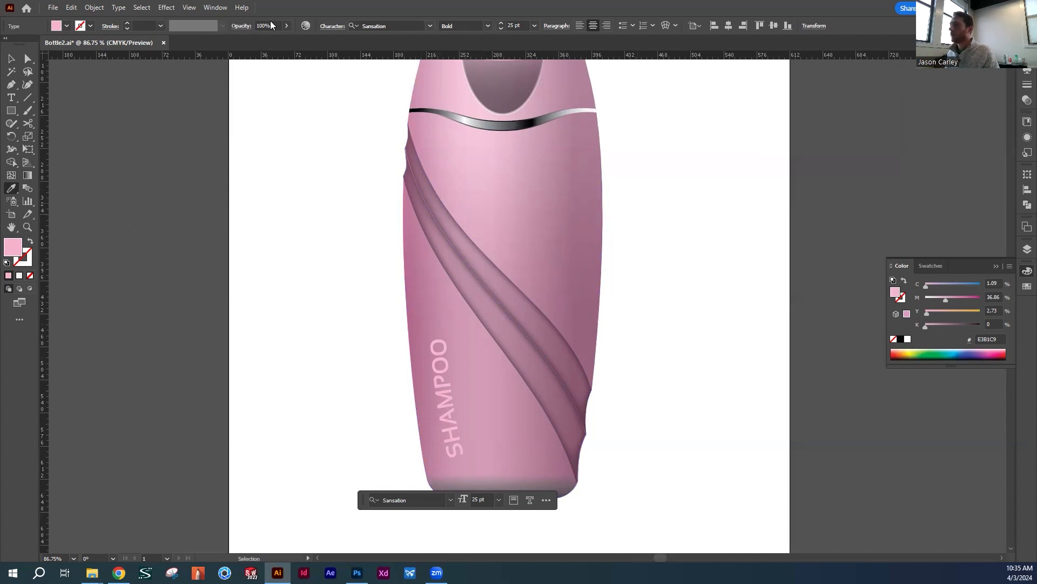
Start a Drop Shadow effect on the SHAMPOO text and set the shadow colour to black (000000)
click(167, 7)
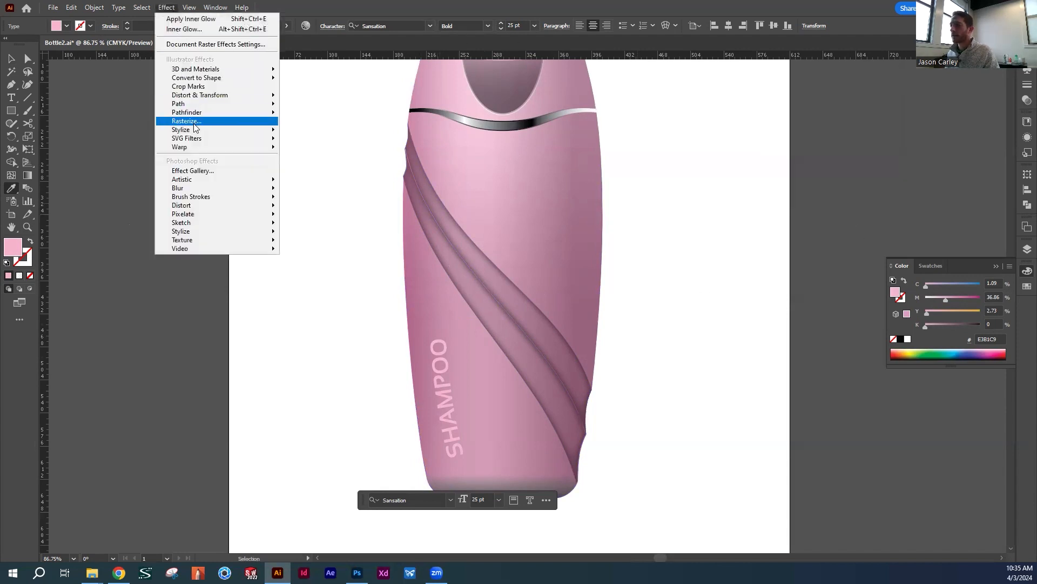
mouse_move(208, 134)
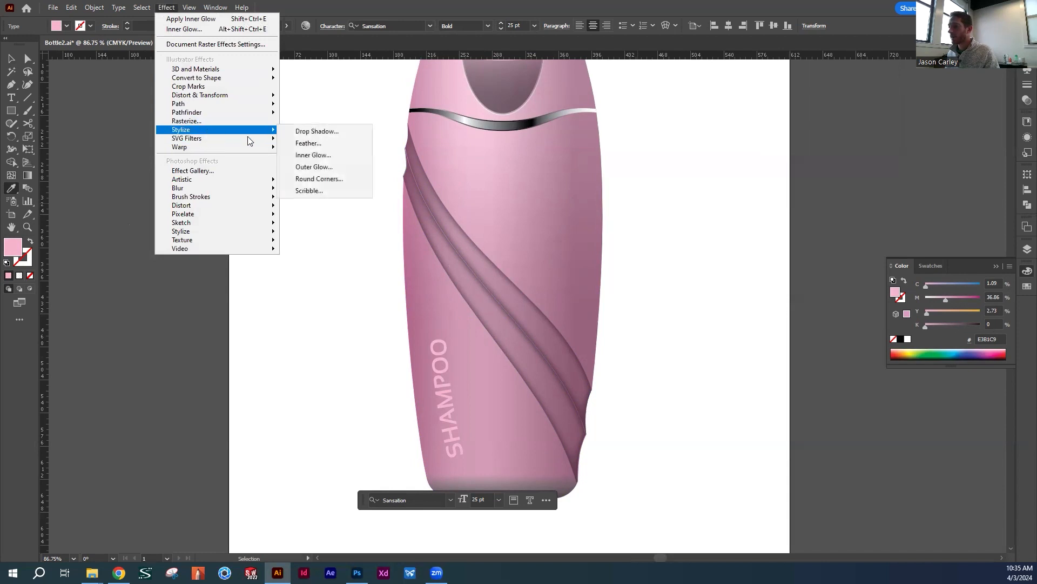
click(322, 130)
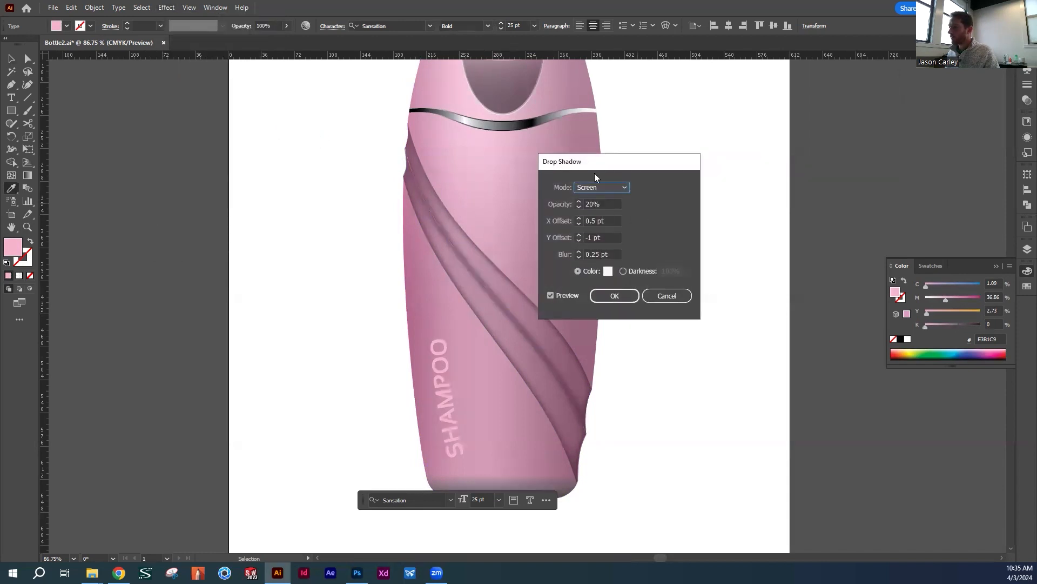
click(608, 272)
drag(608, 271, 510, 374)
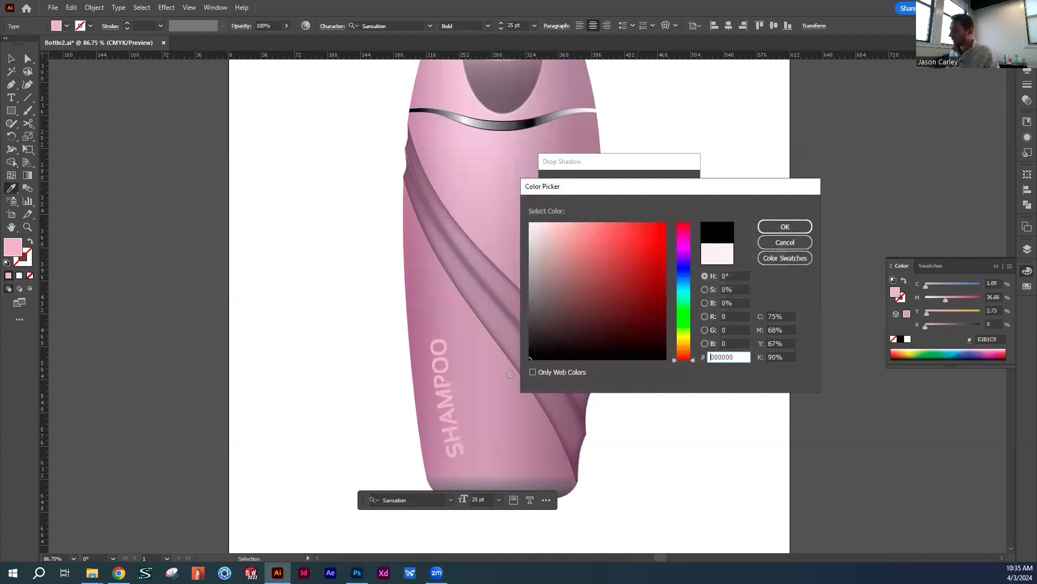
click(786, 228)
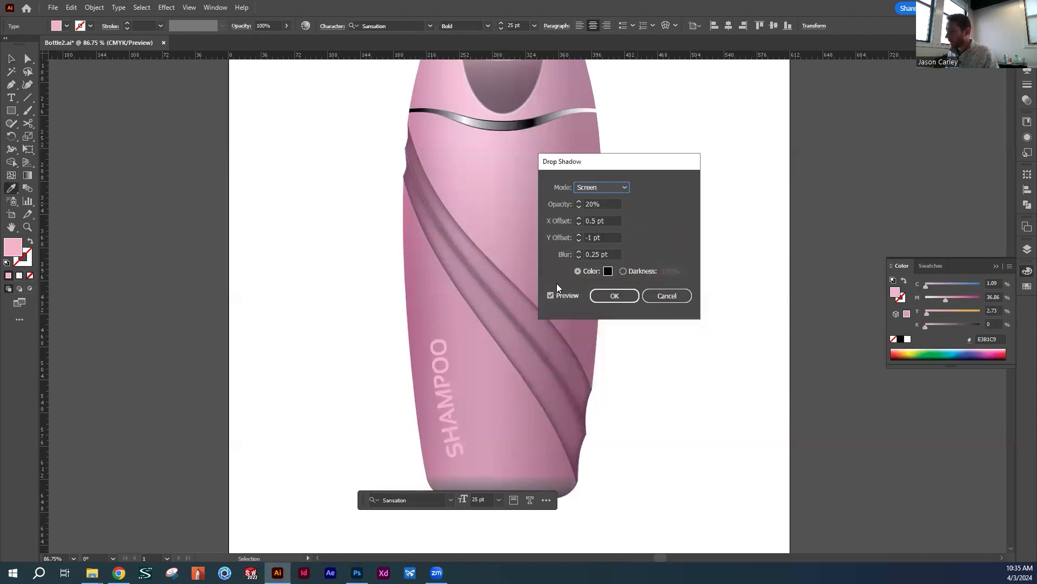
Set the drop shadow's blending mode to Multiply and its blur to 0.5 pt
click(605, 204)
click(601, 187)
click(589, 205)
click(598, 254)
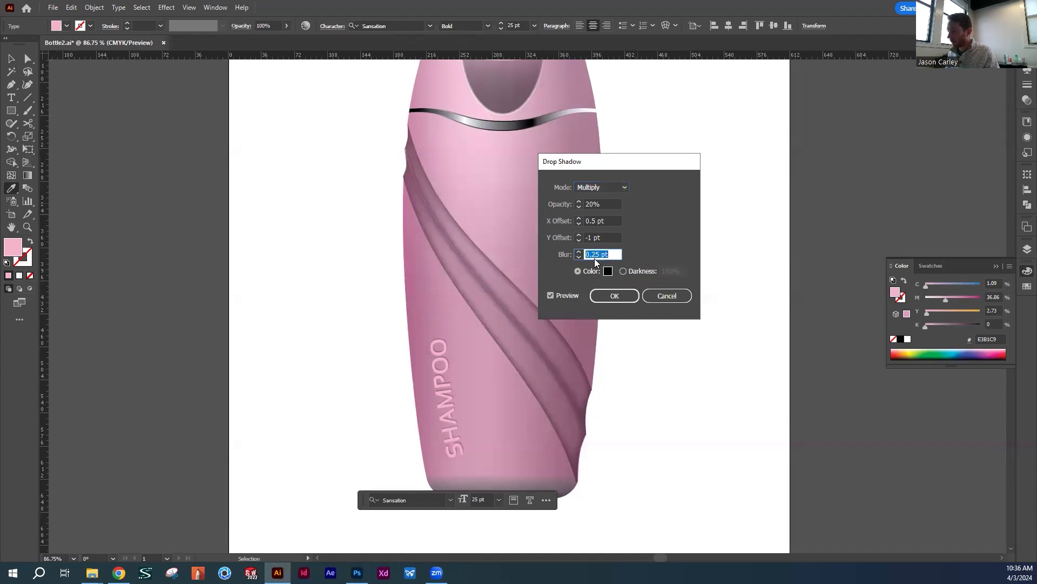
text(.5)
key(Tab)
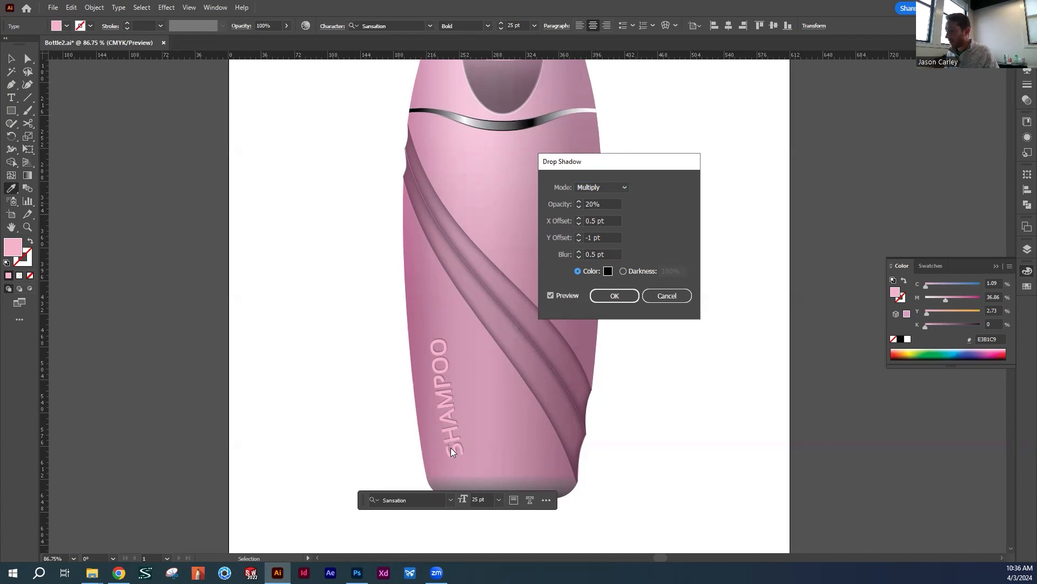
Try a Y offset of 5 pt for the SHAMPOO text's drop shadow
click(592, 237)
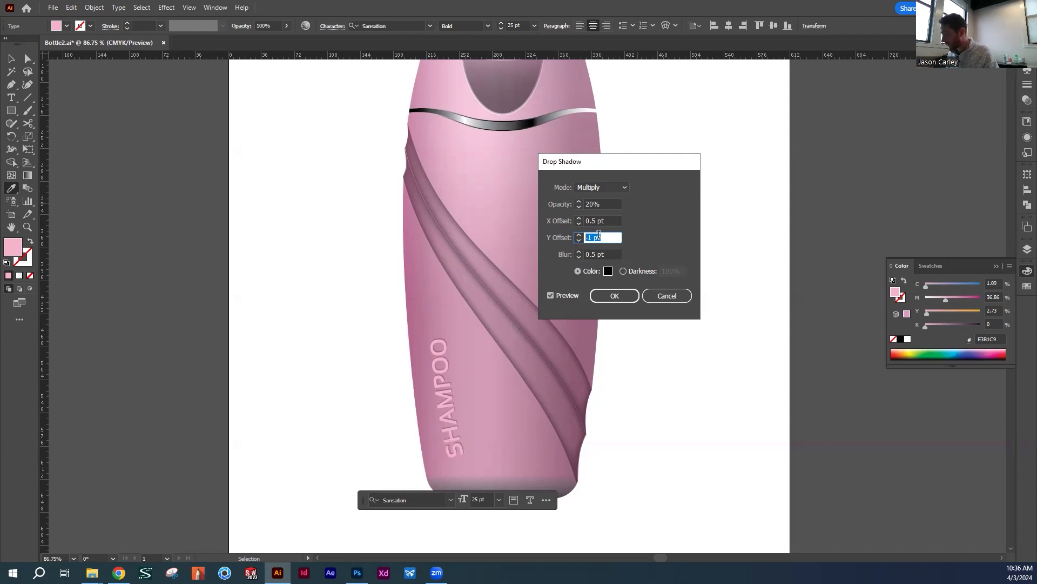
text(5)
key(Tab)
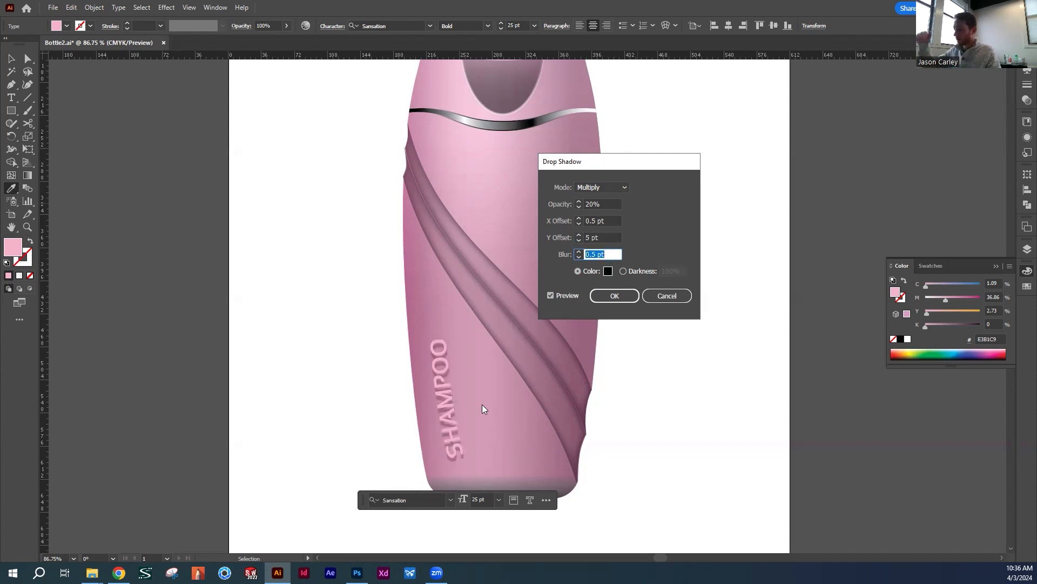
Set both the Y offset and the X offset of the drop shadow to 1 pt
key(shift+Tab)
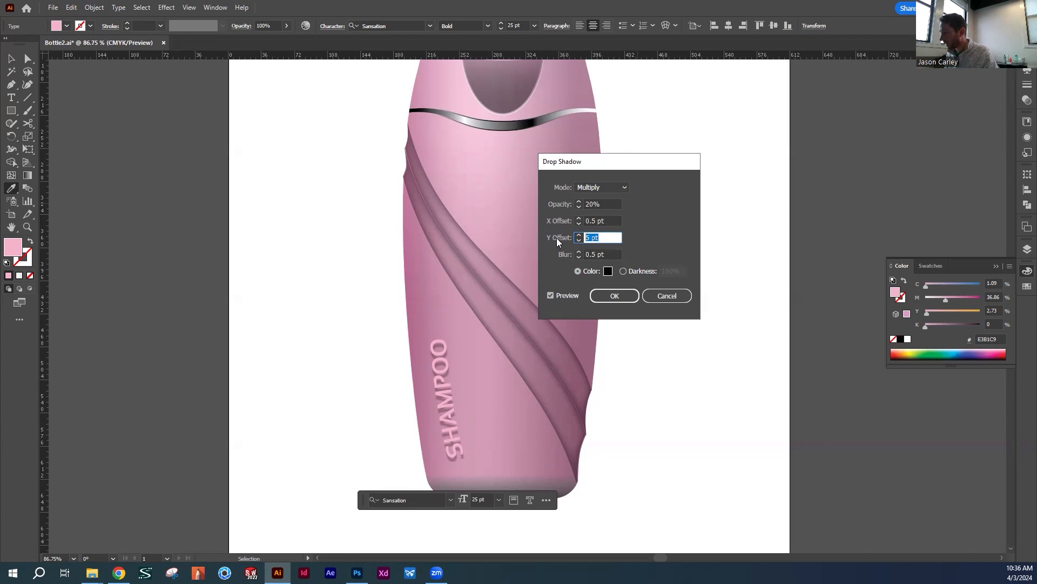
text(1)
key(Tab)
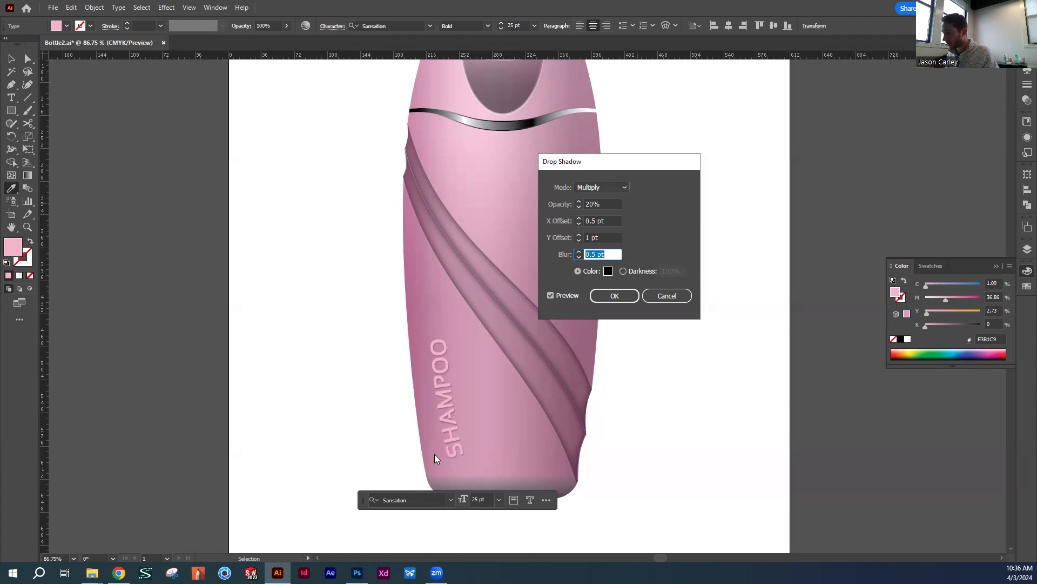
click(614, 220)
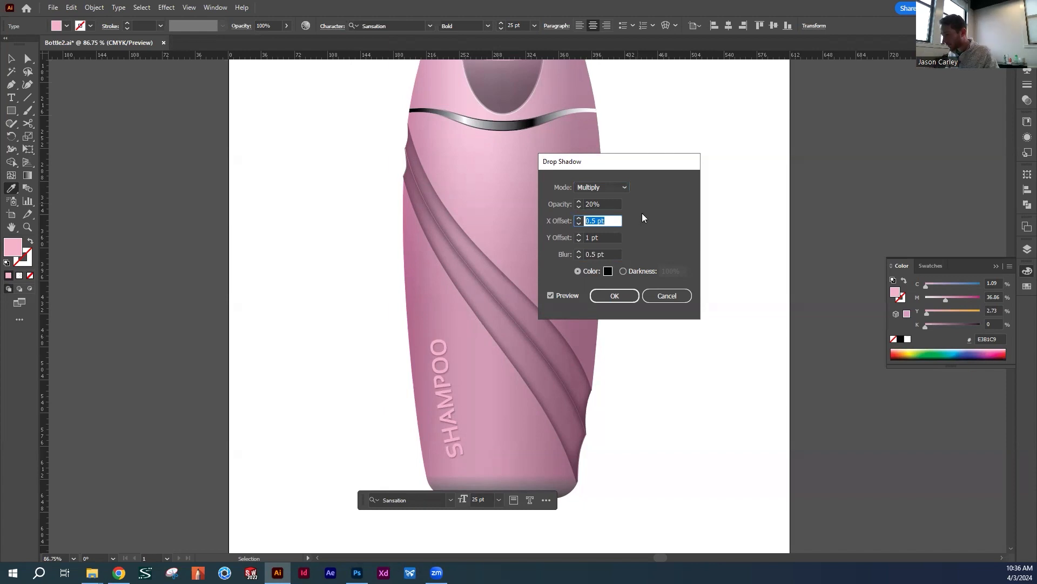
text(1)
key(Tab)
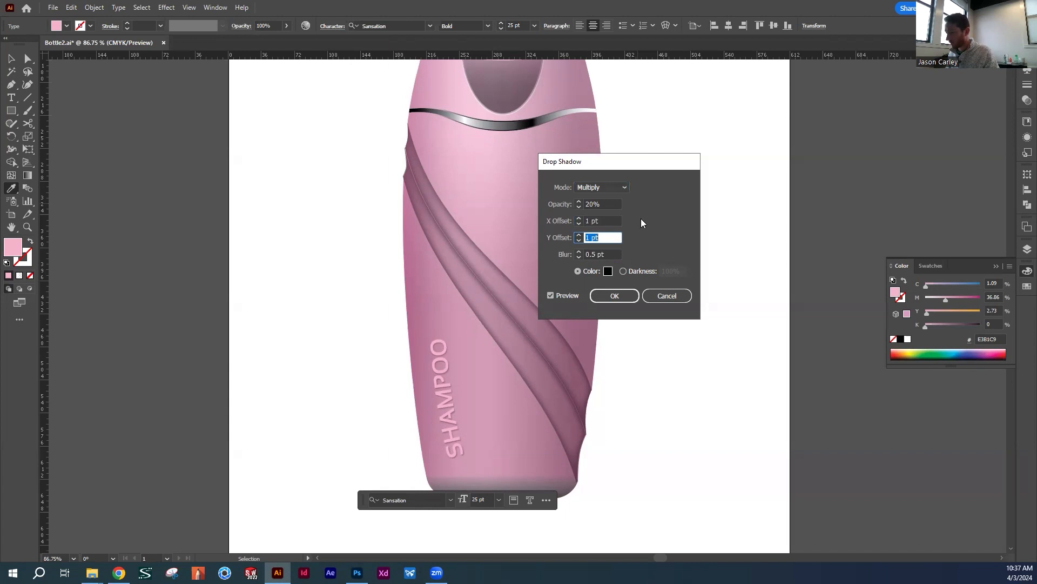
Compare drop shadow opacities of 15%, 10% and 25% on the SHAMPOO text
click(613, 206)
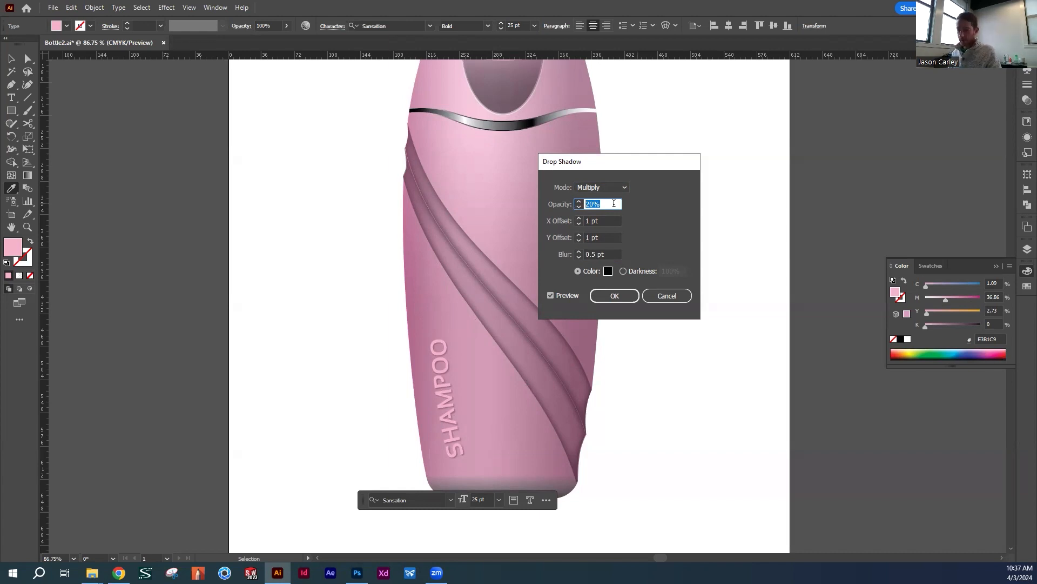
text(15)
key(Tab)
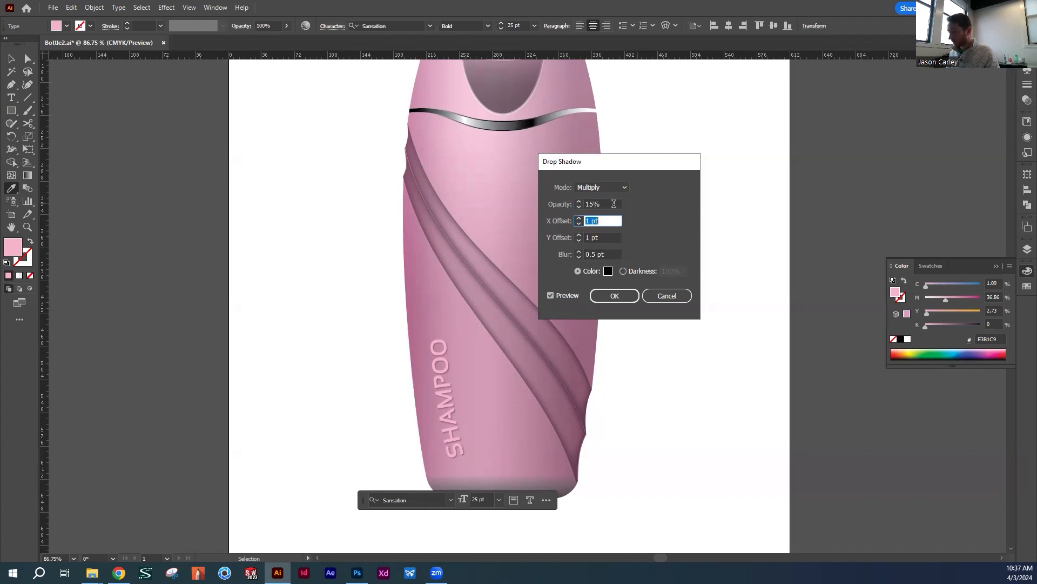
double_click(605, 203)
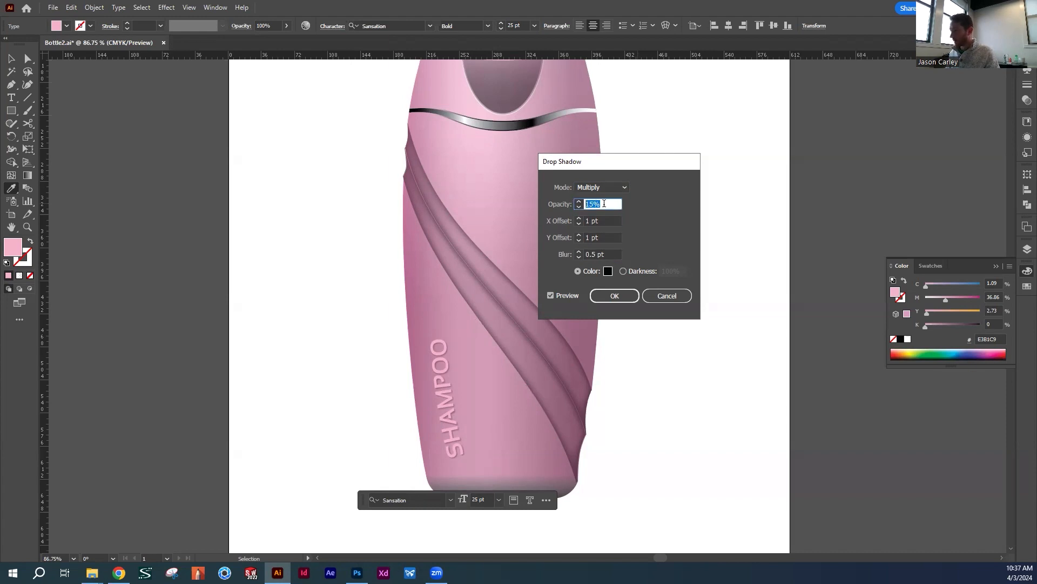
text(10)
key(Tab)
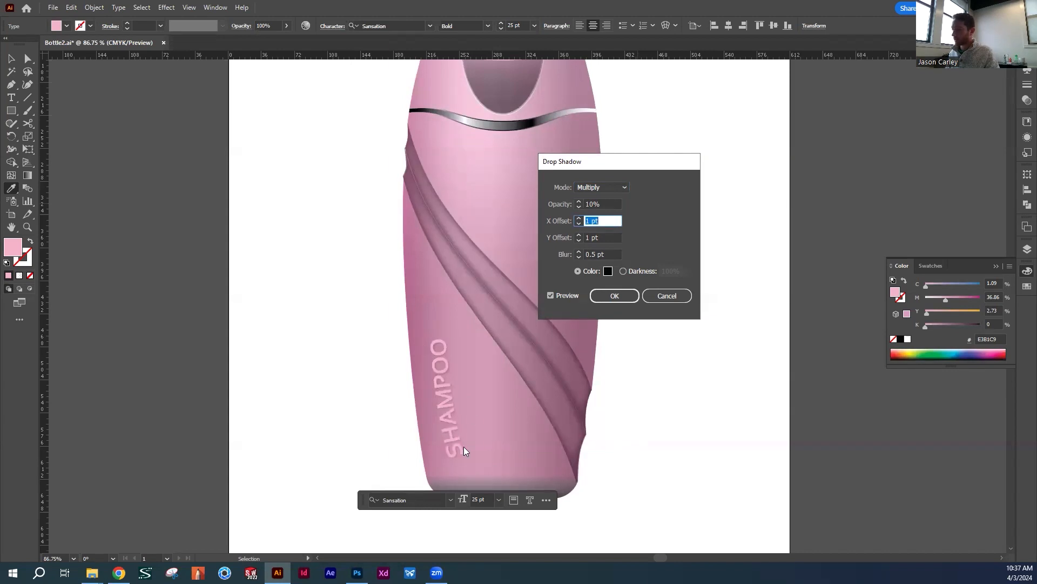
double_click(596, 203)
text(25)
key(Tab)
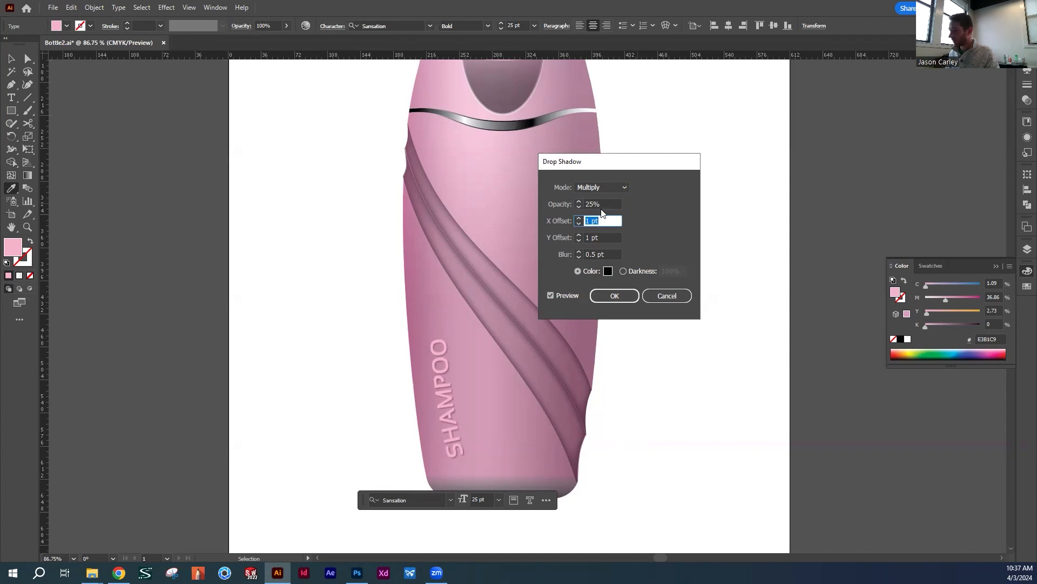
Set the drop shadow's opacity to 10% and apply the effect to the SHAMPOO text
key(shift+Tab)
text(10)
key(Tab)
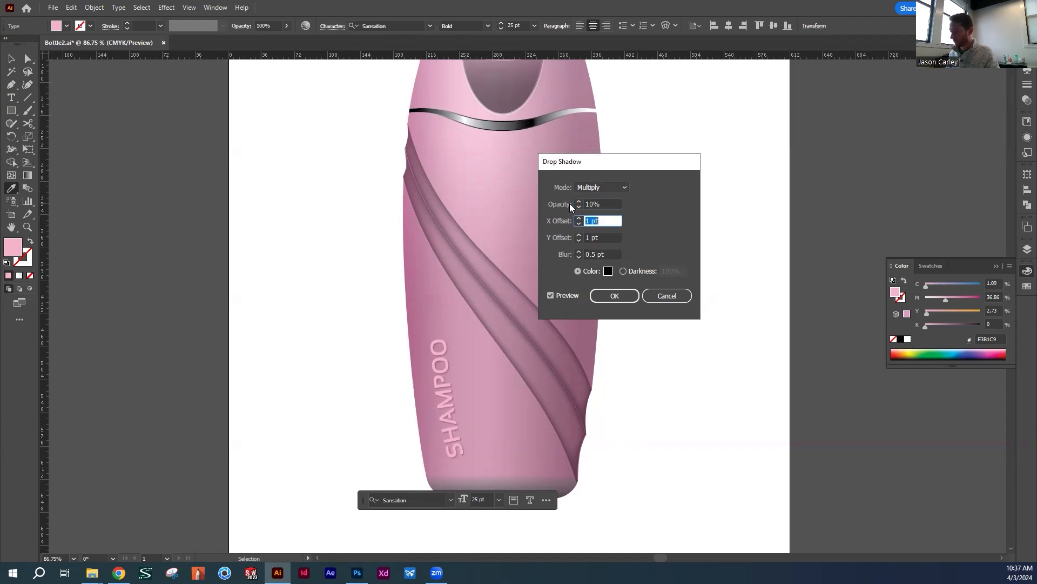
click(613, 296)
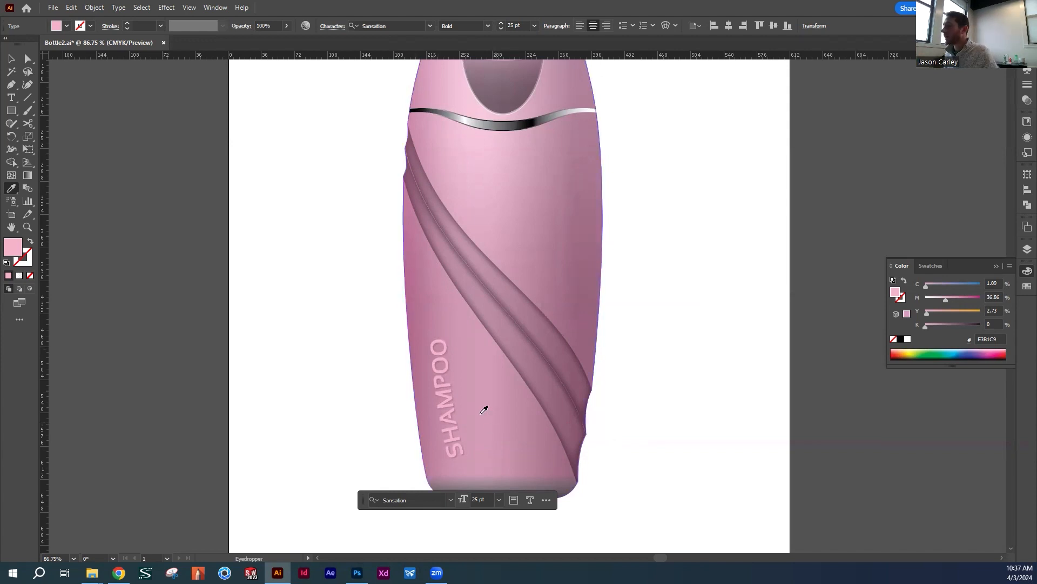
Deselect the SHAMPOO text, then select all of the bottle artwork and copy it
scroll(562, 267, down, 2)
key(v)
click(639, 244)
drag(679, 194, 656, 232)
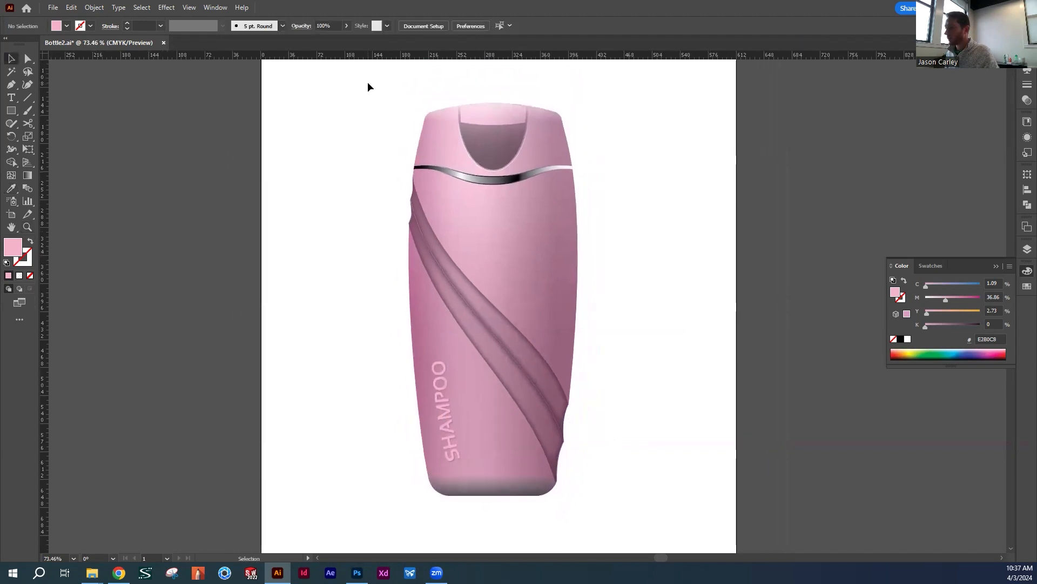
drag(377, 88, 648, 519)
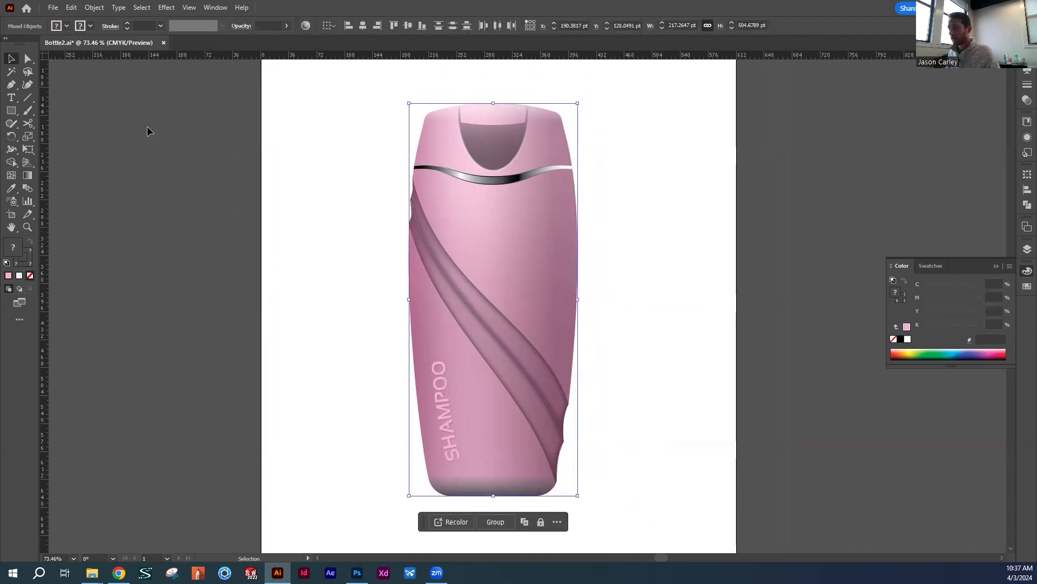
click(69, 10)
click(89, 59)
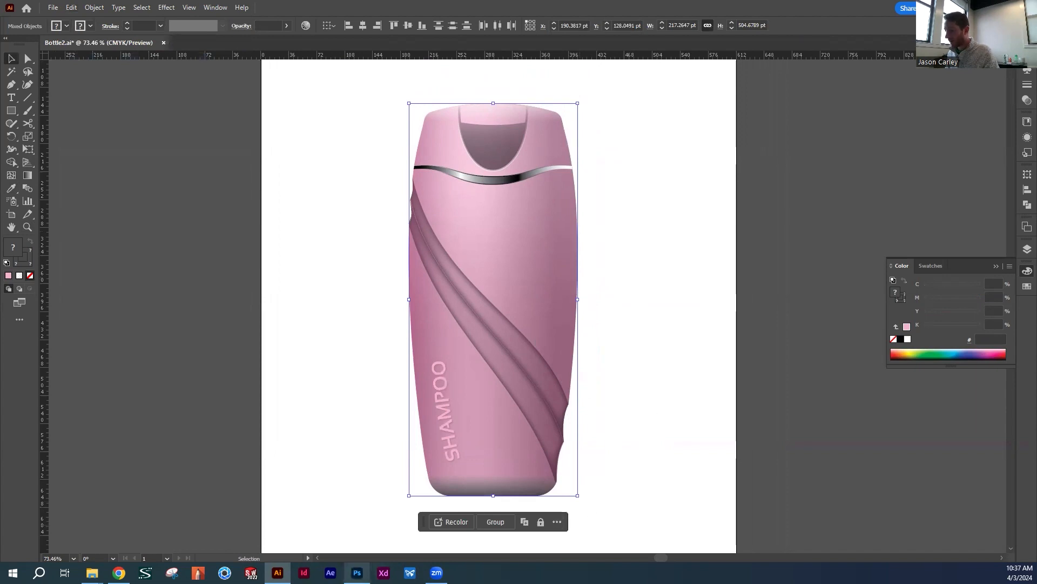
Switch to Photoshop and create a new Letter document, 8.5 x 11 in at 300 ppi, in RGB Color with a white background
click(357, 573)
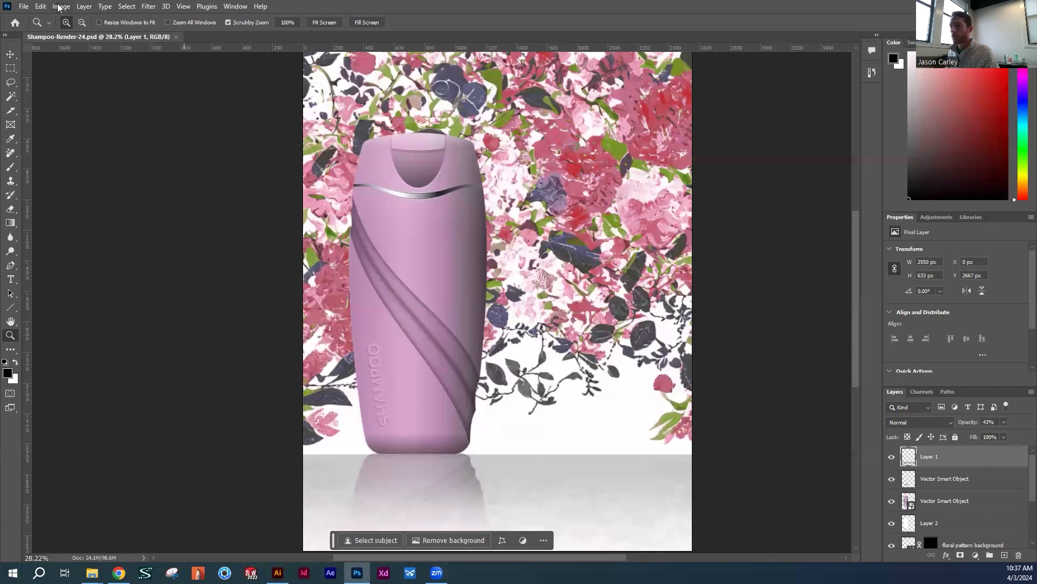
click(21, 8)
click(49, 20)
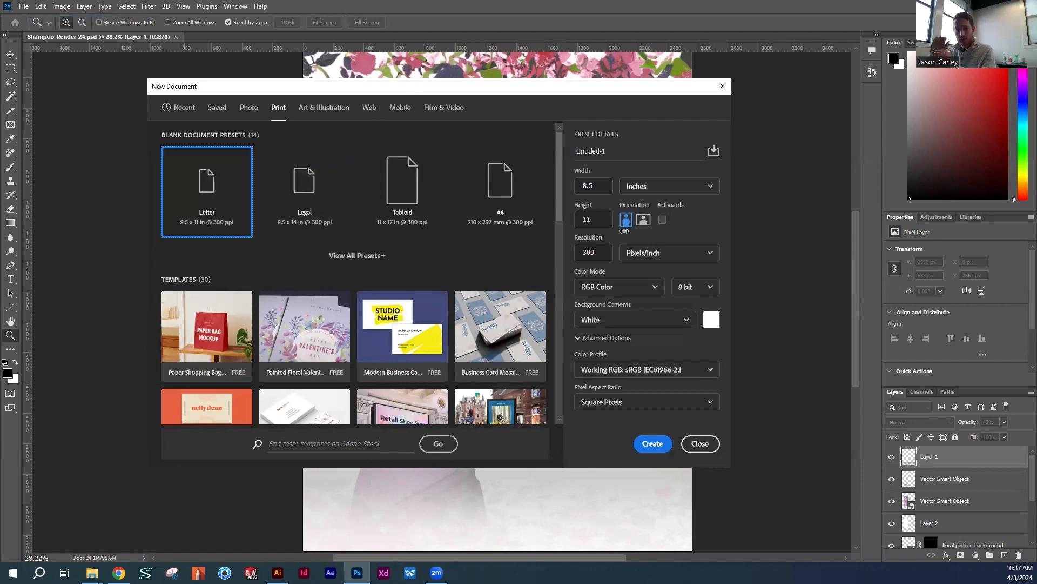
click(640, 438)
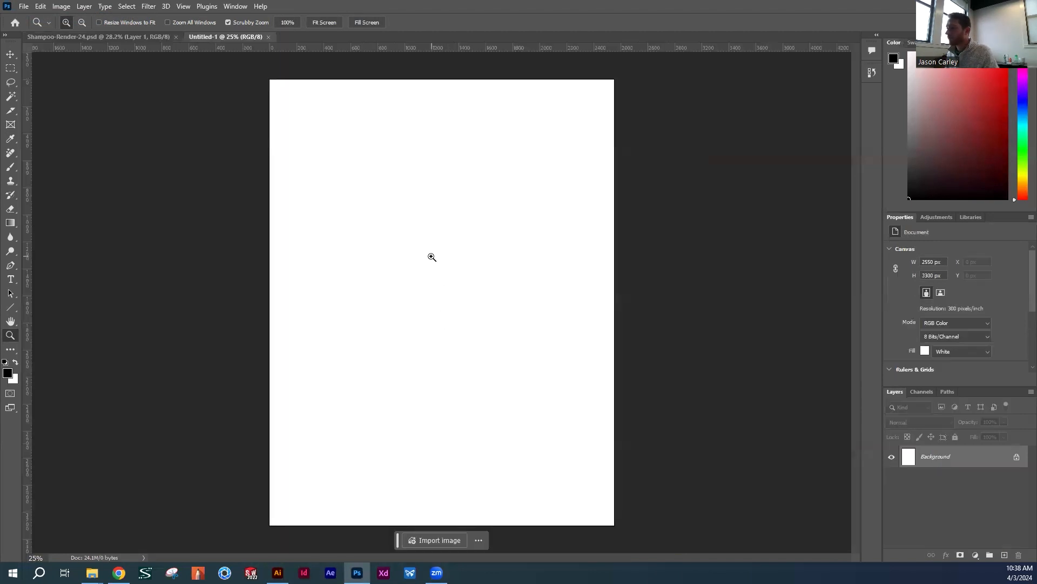
Paste the copied bottle artwork into the new document as Pixels, comparing that option with Smart Object
key(ctrl+v)
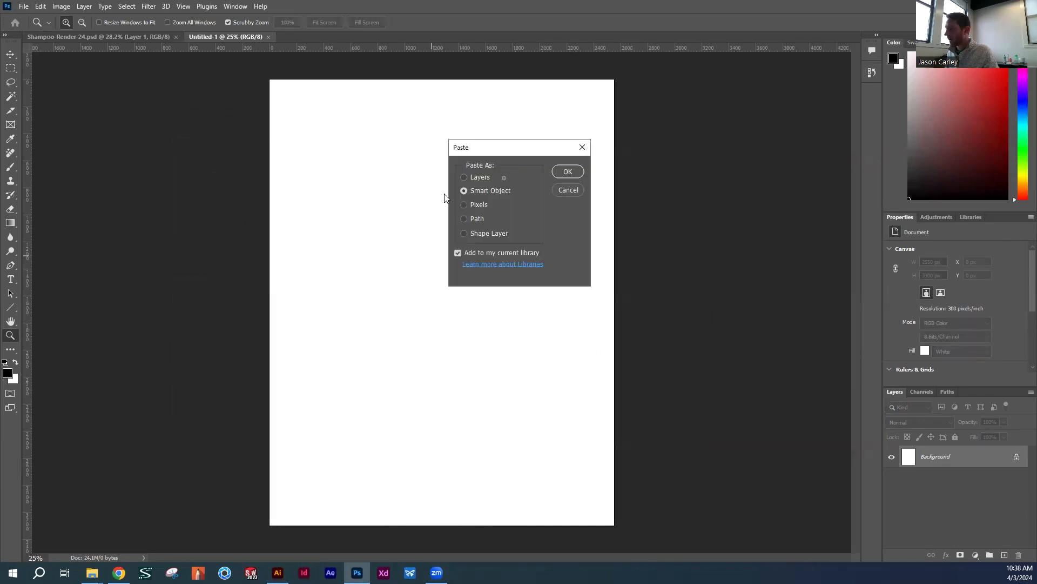
click(479, 205)
click(480, 191)
click(481, 208)
click(482, 195)
click(478, 204)
click(479, 188)
click(479, 204)
click(478, 187)
click(479, 204)
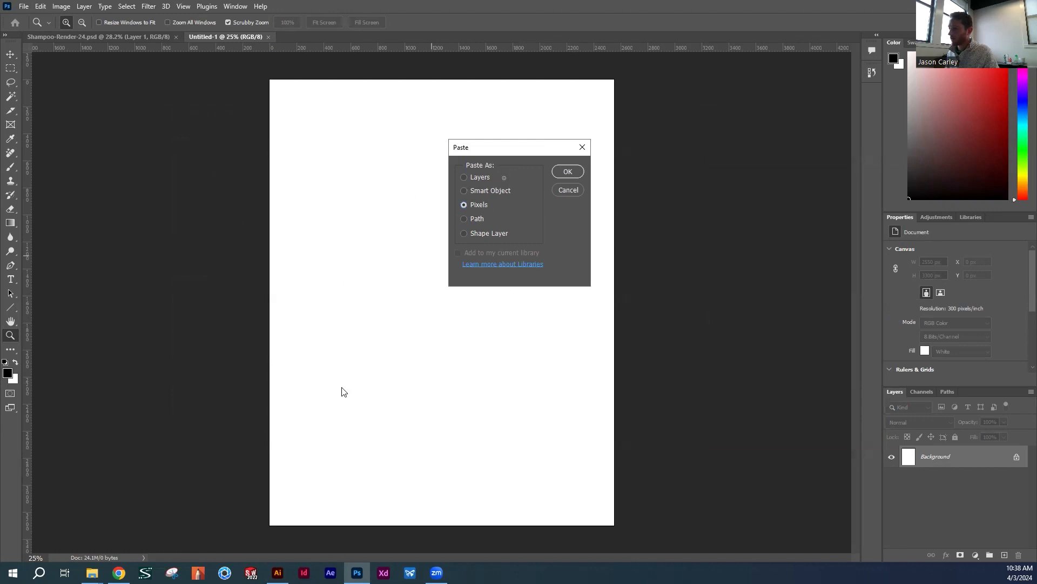
click(480, 189)
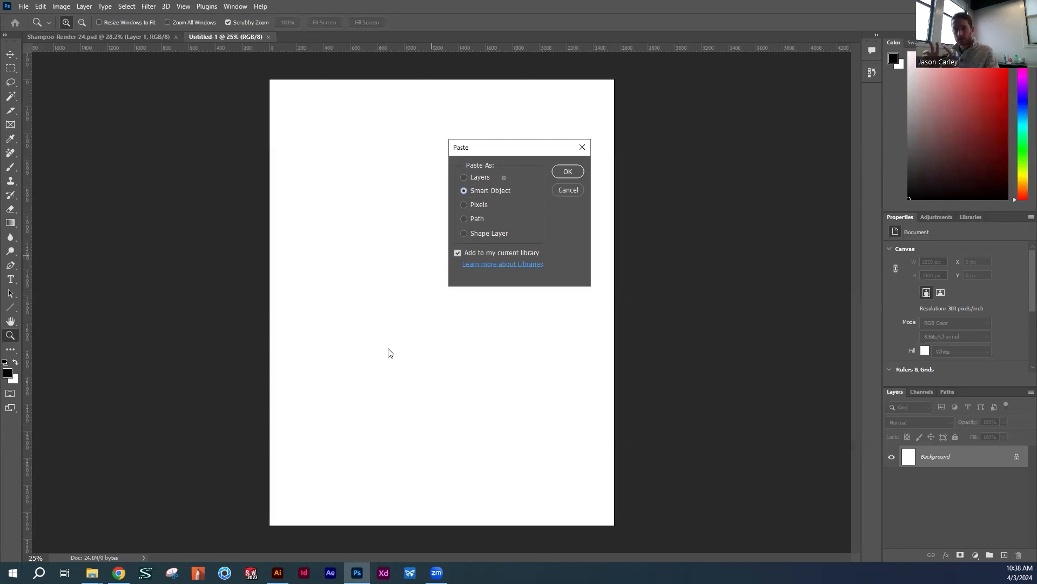
click(474, 203)
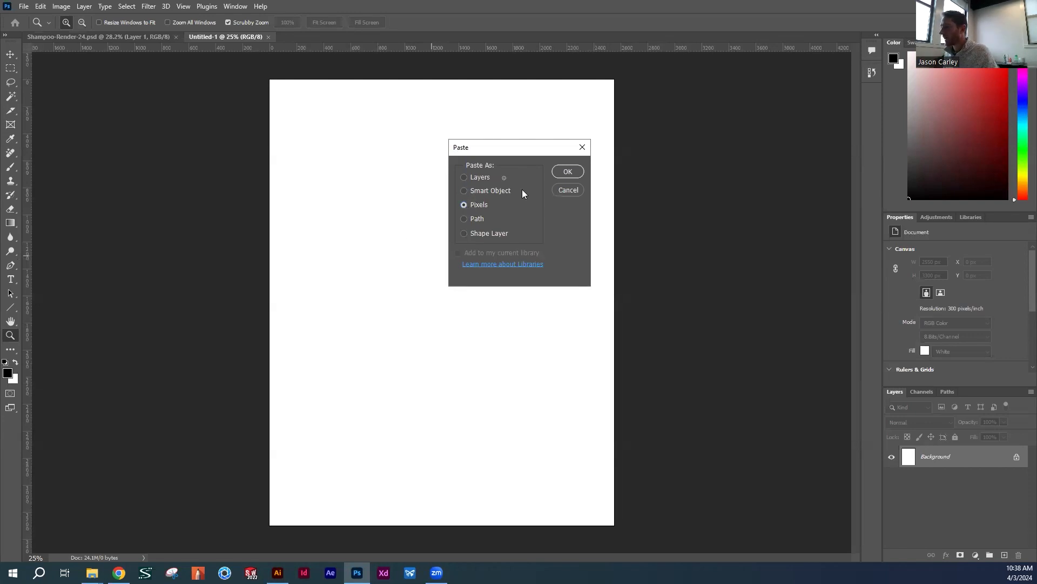
click(564, 172)
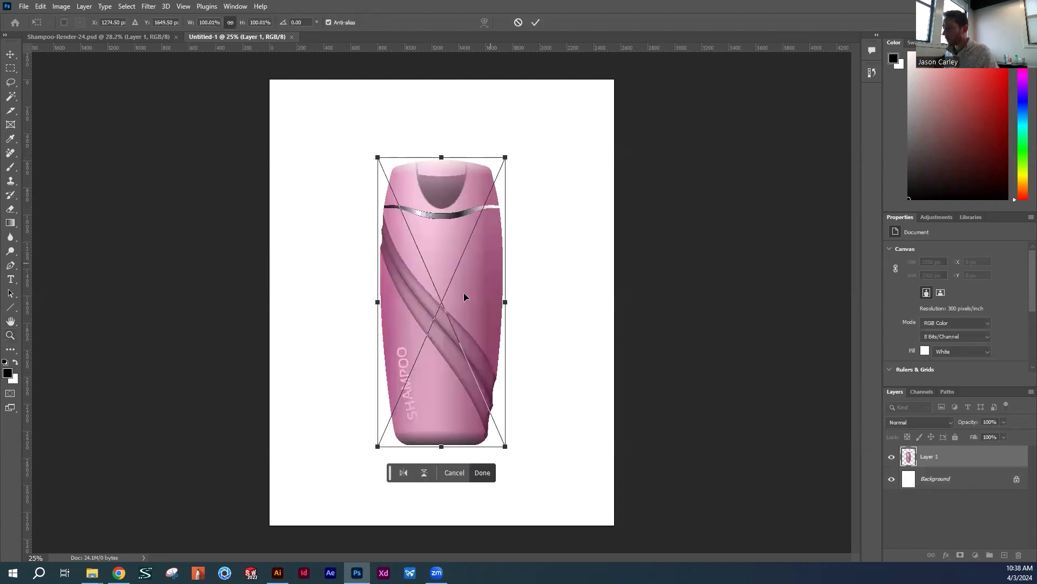
Commit the pasted bottle and position it in the page's left half, at about X 270 px, Y 549 px
drag(454, 301, 403, 287)
key(Return)
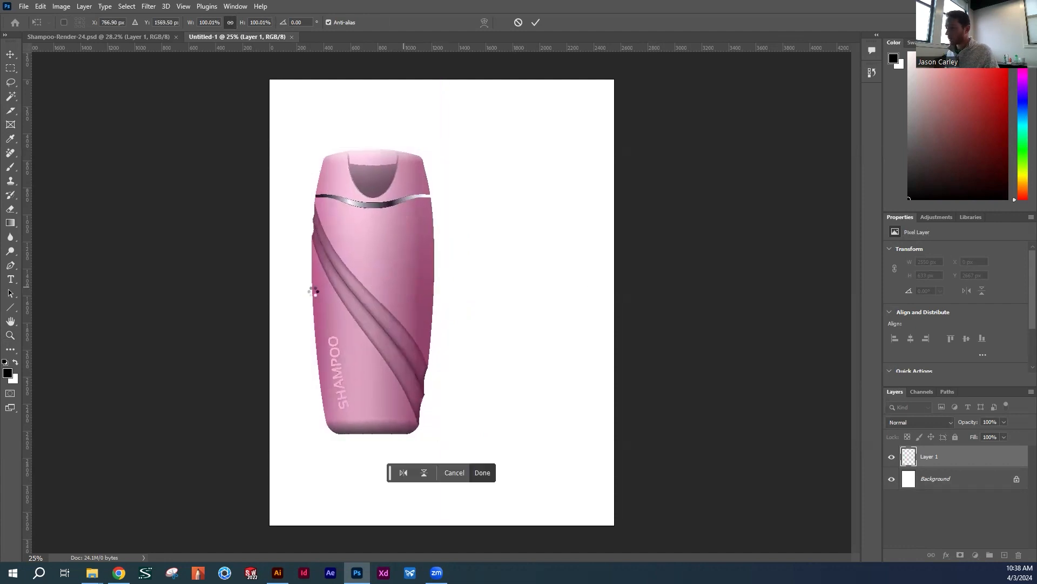
key(z)
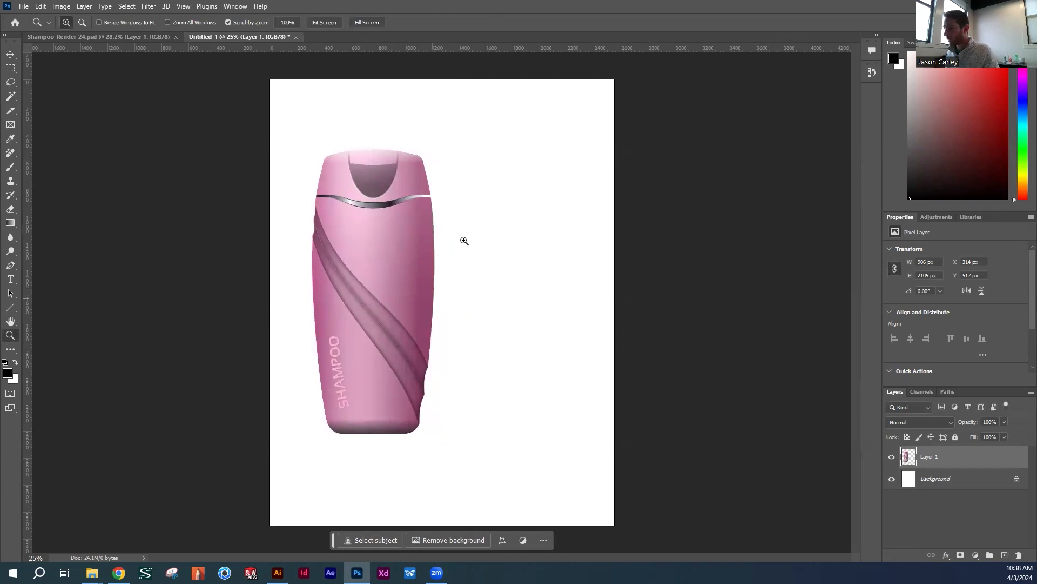
key(v)
drag(407, 319, 472, 308)
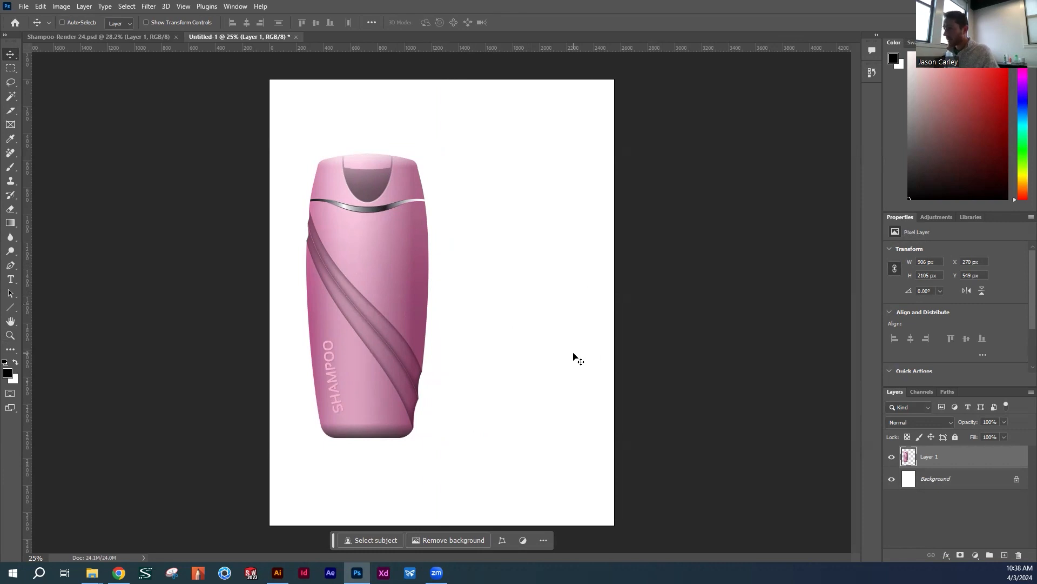
Add a new layer directly above the Background and marquee-select the full-width strip below the bottle's base, about 648 px tall
click(970, 483)
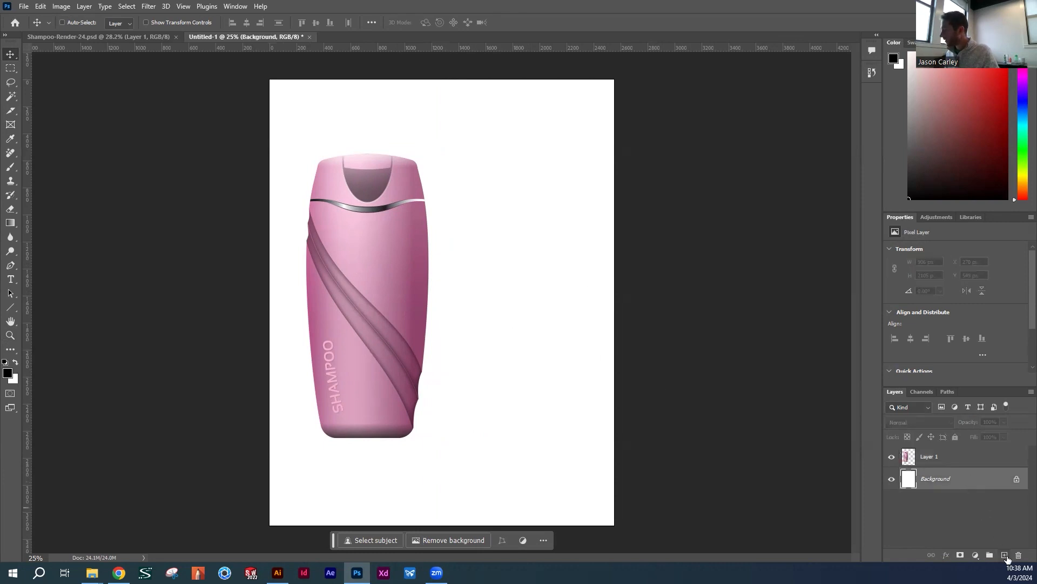
click(1004, 554)
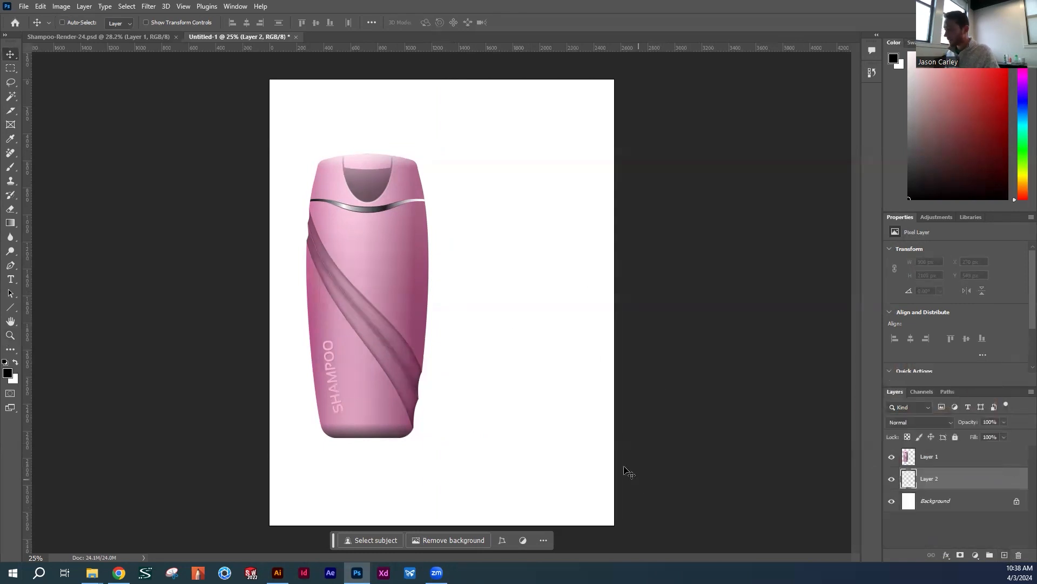
key(m)
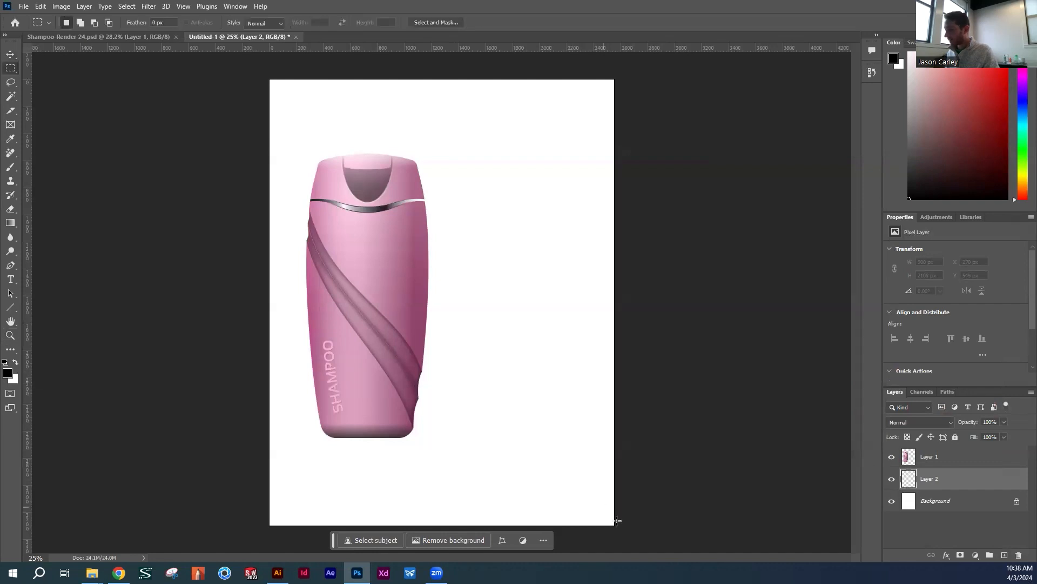
drag(621, 527, 199, 437)
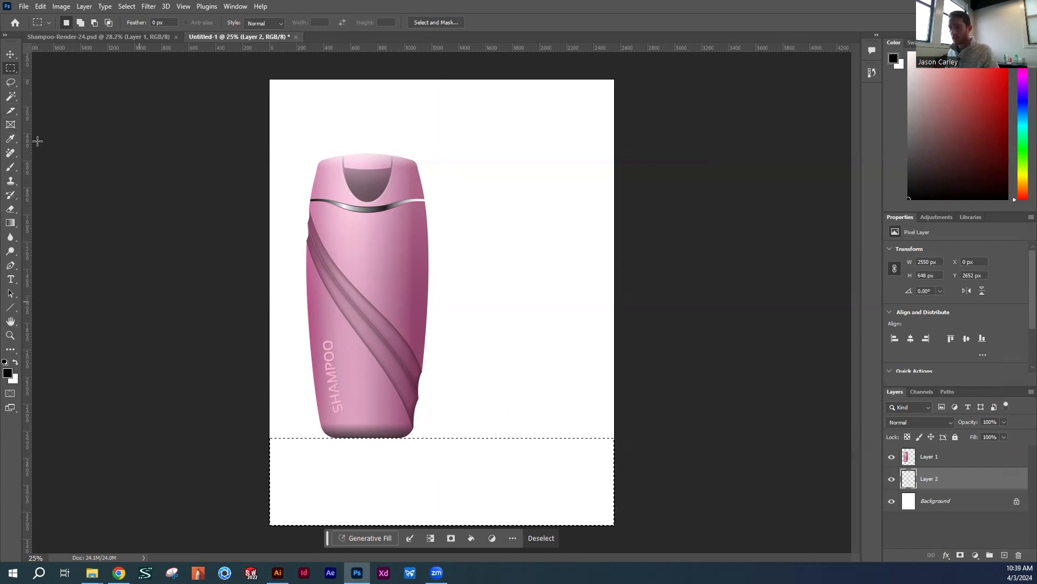
Shade the selected floor strip in black with a 1200 px Brush at 0% hardness, darkest along its upper edge, and set its layer opacity to 54%
key(b)
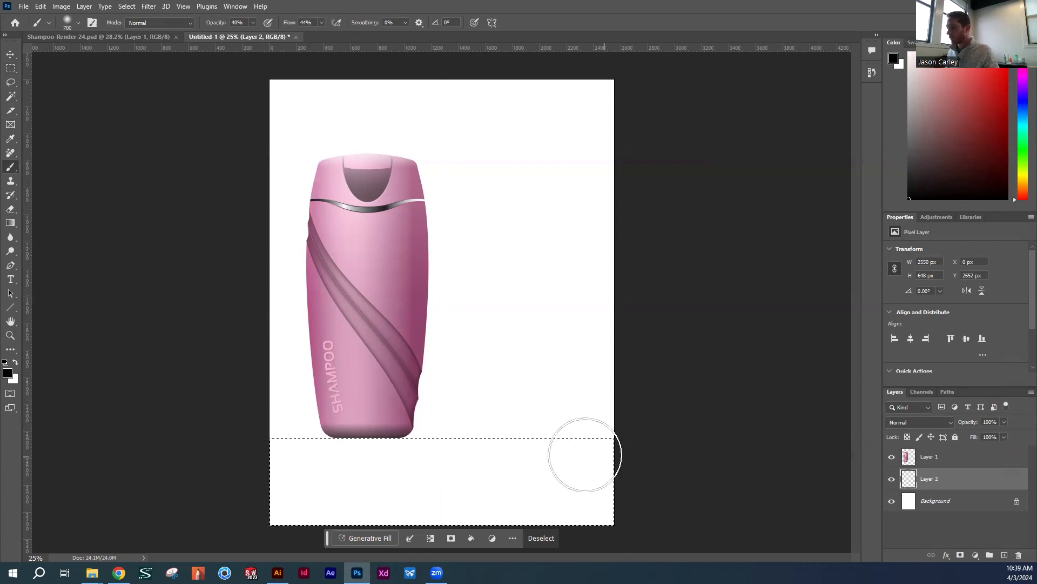
key(bracketright)
key(bracketright)
key(bracketright)
key(bracketright)
key(bracketright)
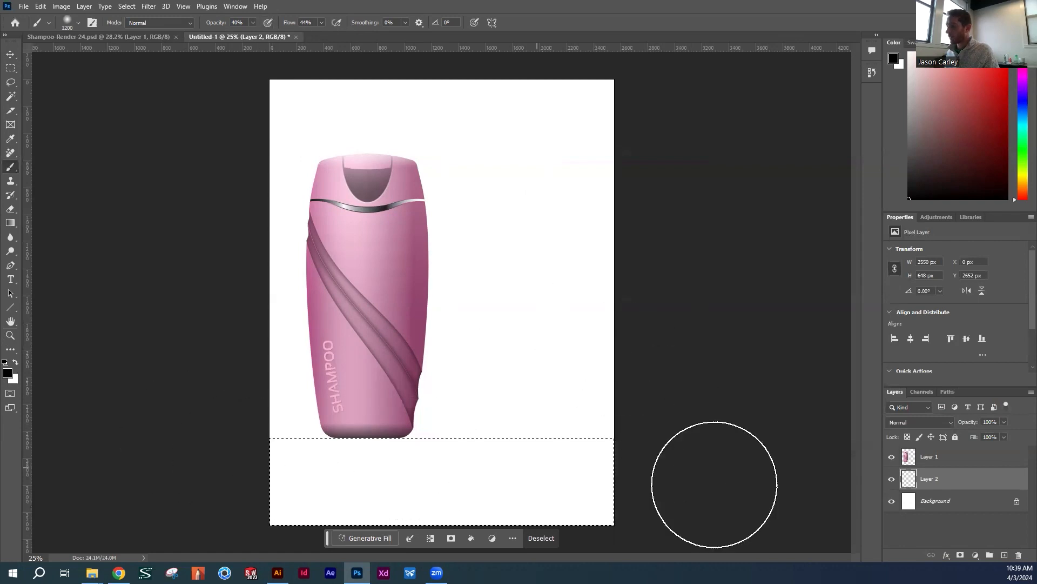
click(77, 25)
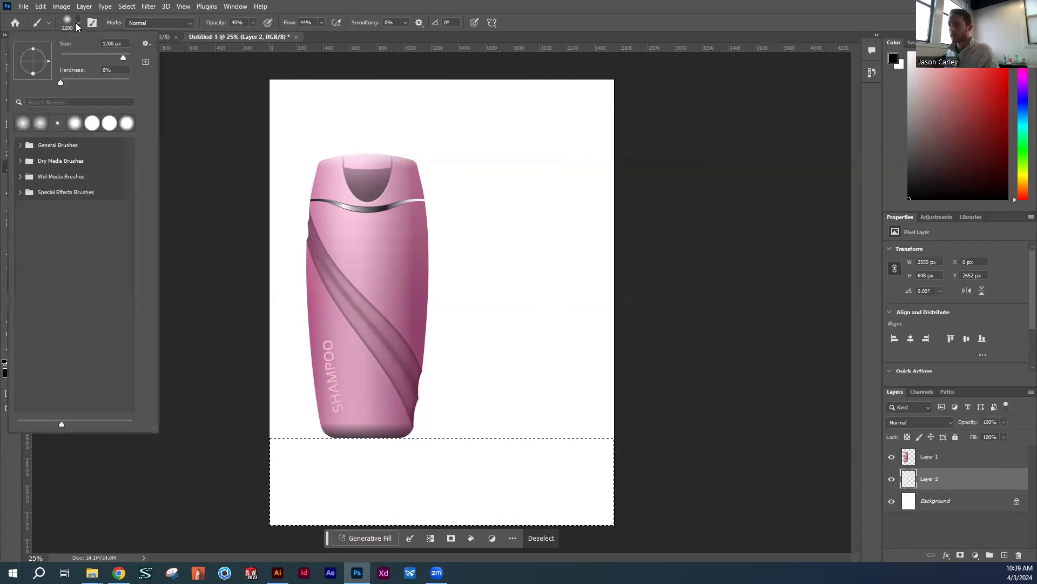
mouse_move(62, 81)
mouse_down()
mouse_move(116, 80)
mouse_move(54, 80)
mouse_up()
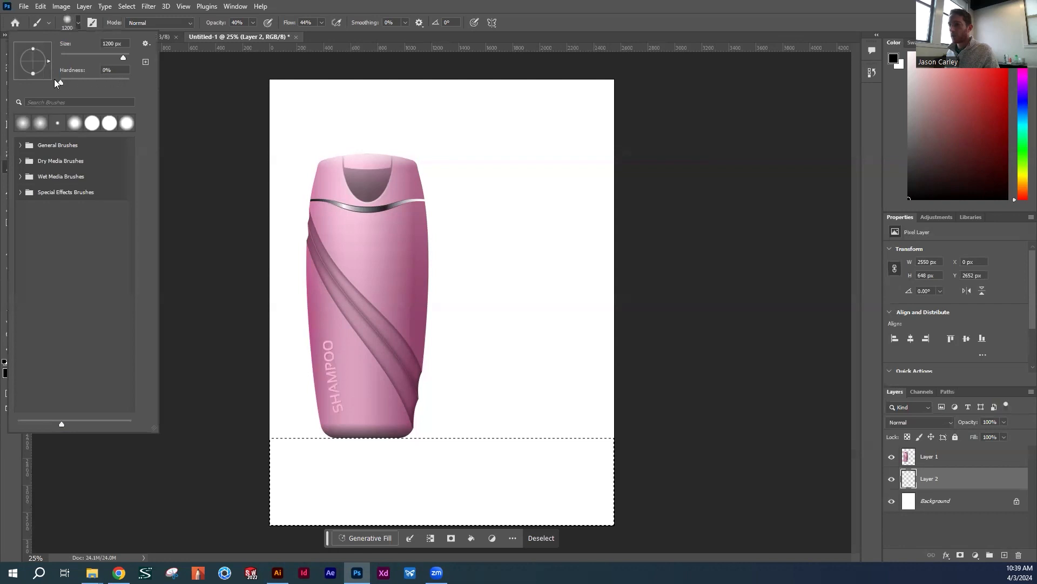
click(80, 23)
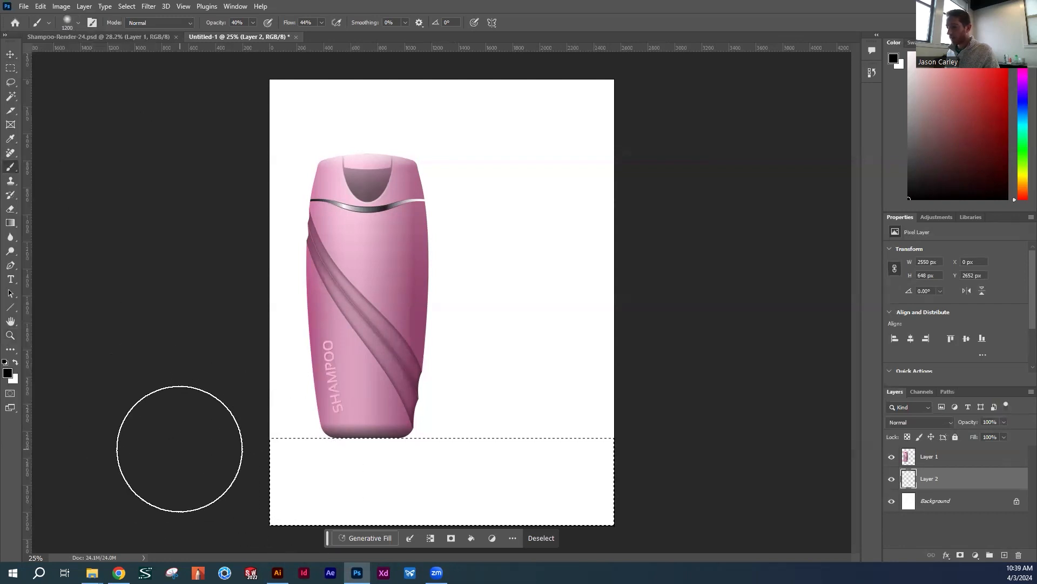
mouse_move(724, 452)
mouse_down()
mouse_move(359, 423)
mouse_move(280, 445)
mouse_up()
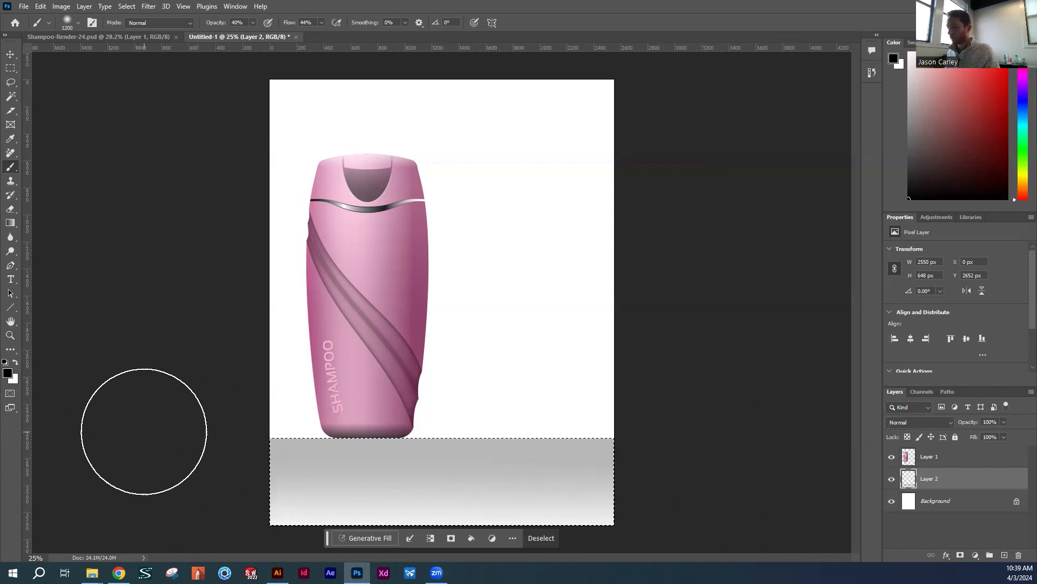
drag(701, 436, 233, 436)
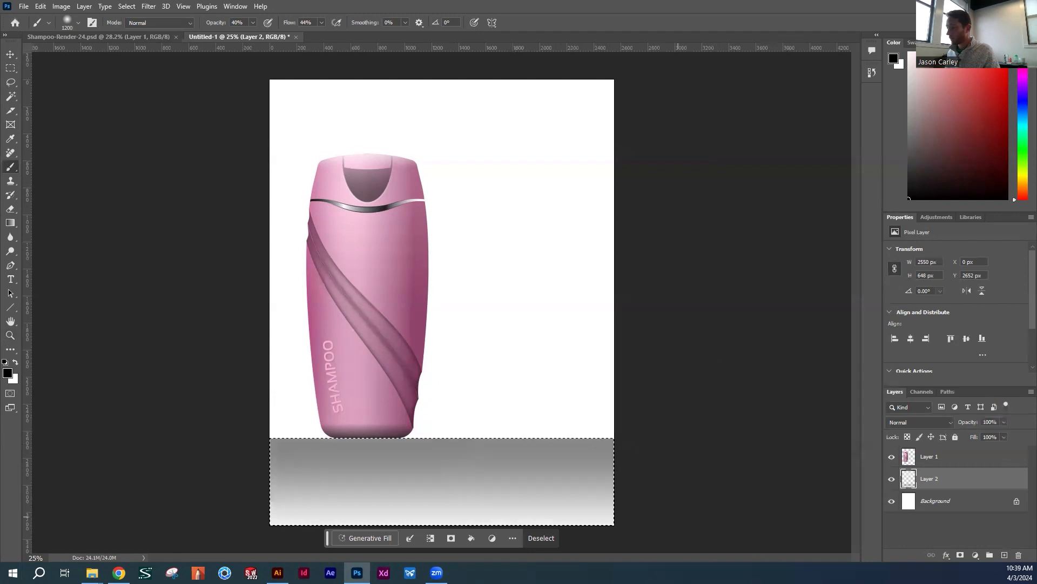
mouse_move(957, 426)
mouse_down()
mouse_move(933, 428)
mouse_move(944, 426)
mouse_up()
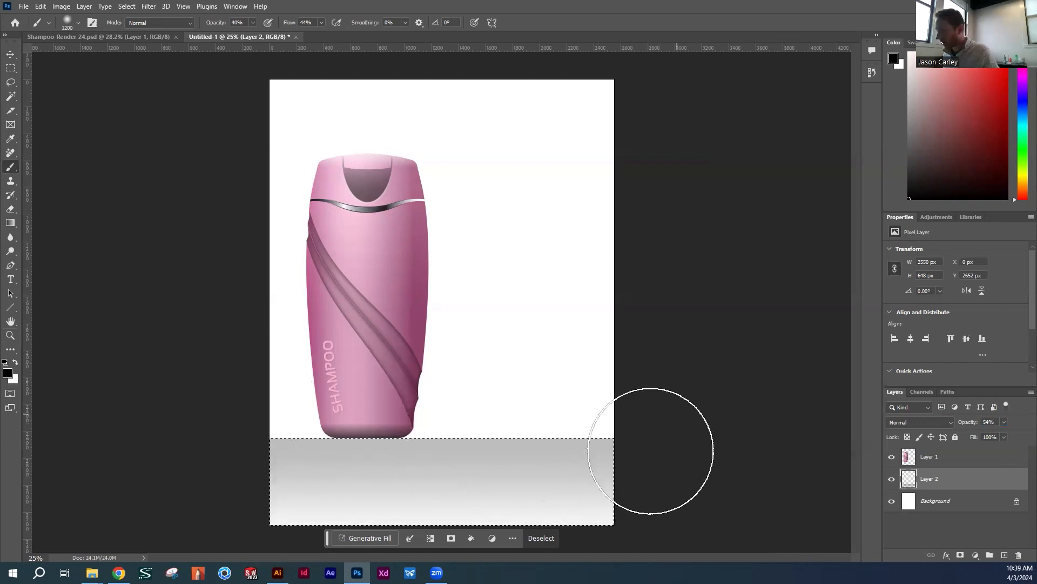
Deselect the floor strip and duplicate the bottle layer within the same document
click(952, 461)
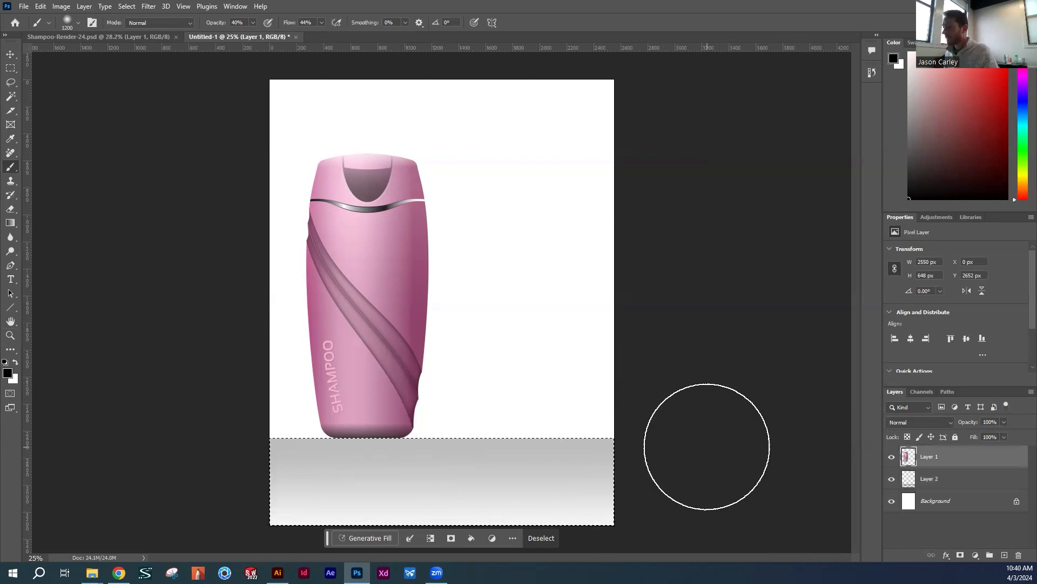
key(m)
key(ctrl+d)
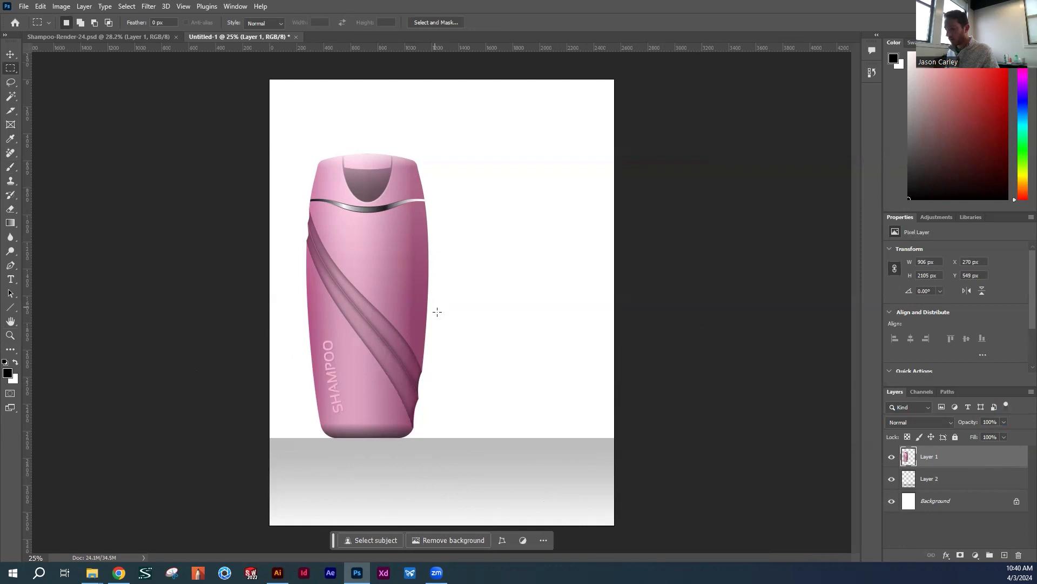
key(v)
right_click(952, 457)
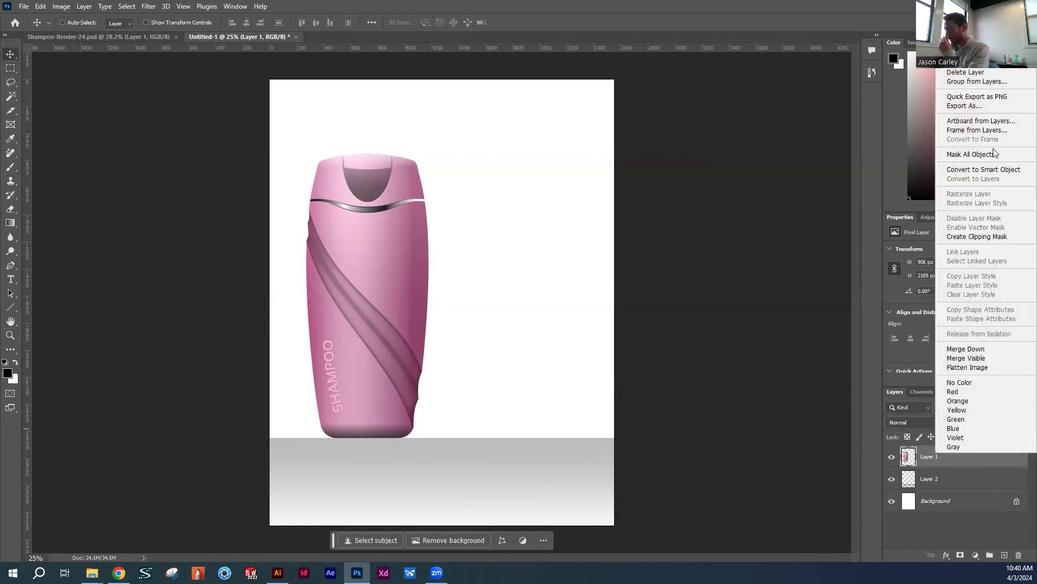
click(959, 62)
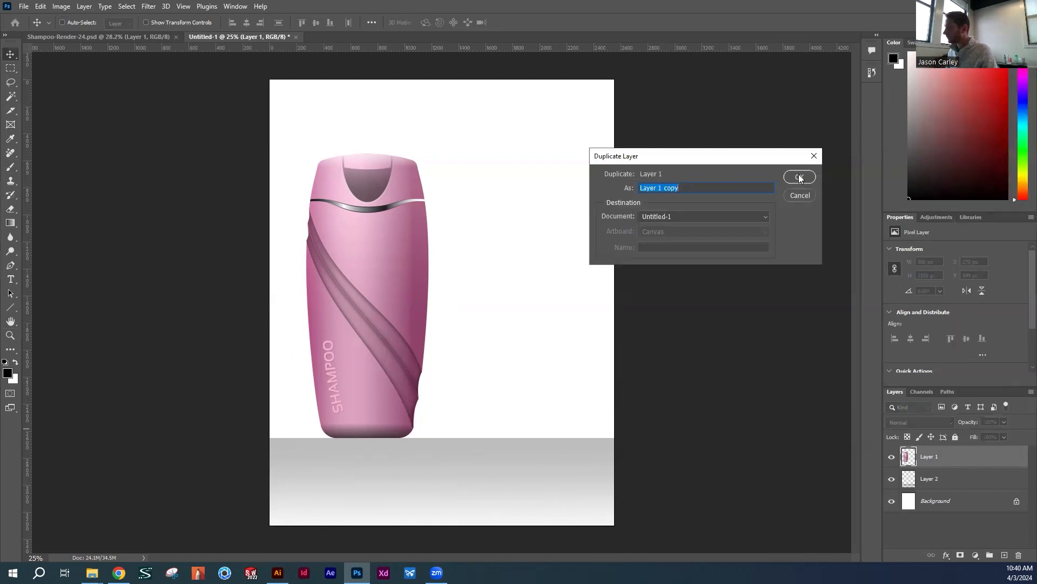
click(800, 177)
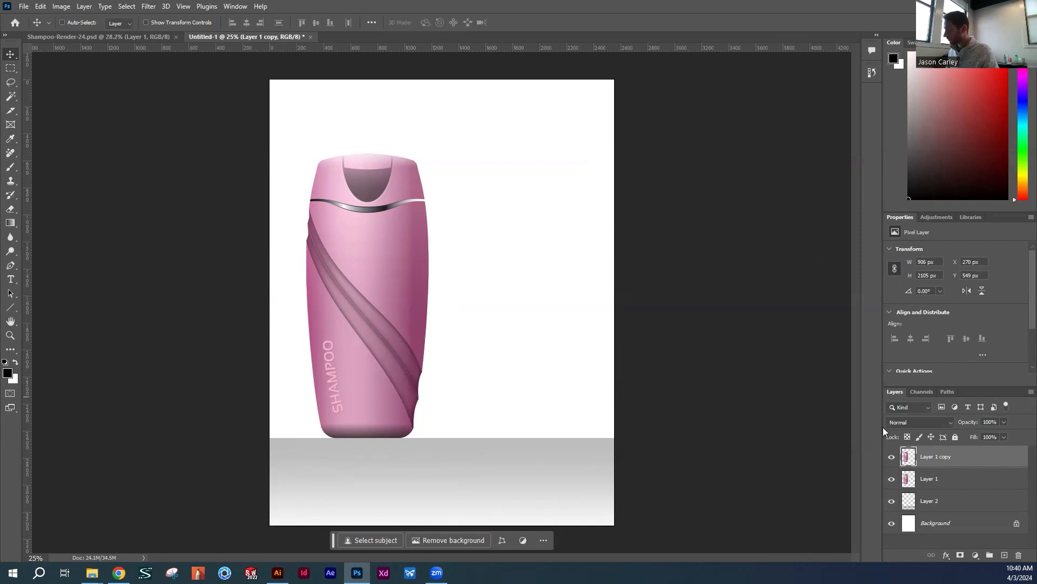
Flip the duplicated bottle vertically and move it straight down so its base meets the original bottle's base as a reflection
click(892, 457)
click(89, 8)
click(40, 6)
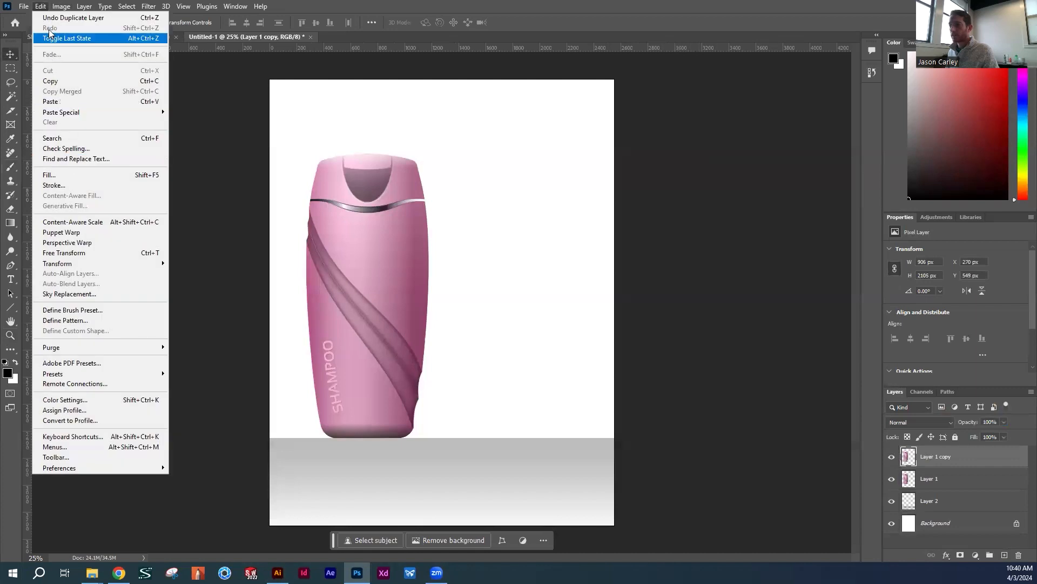
mouse_move(85, 264)
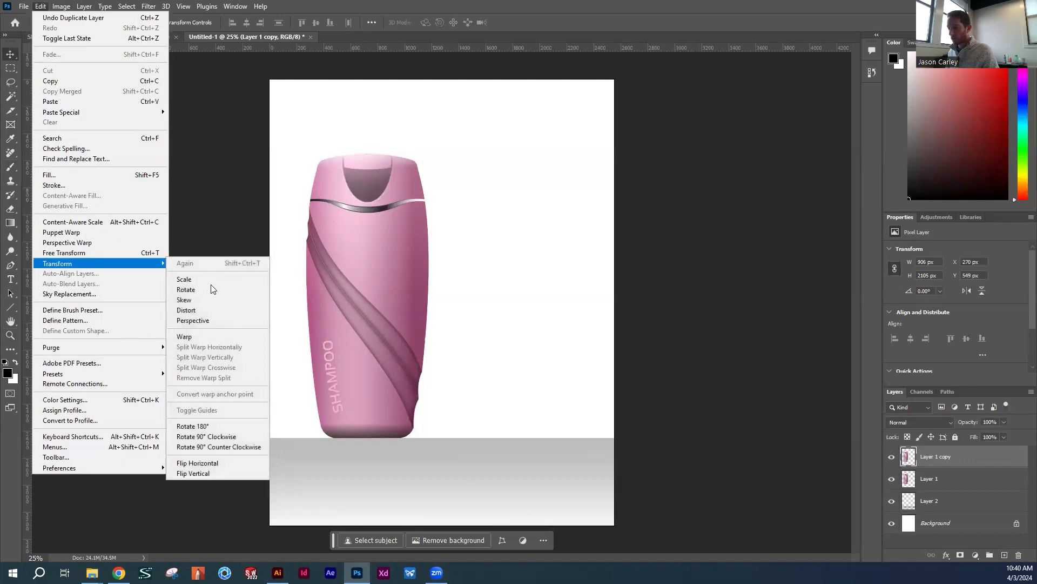
click(217, 472)
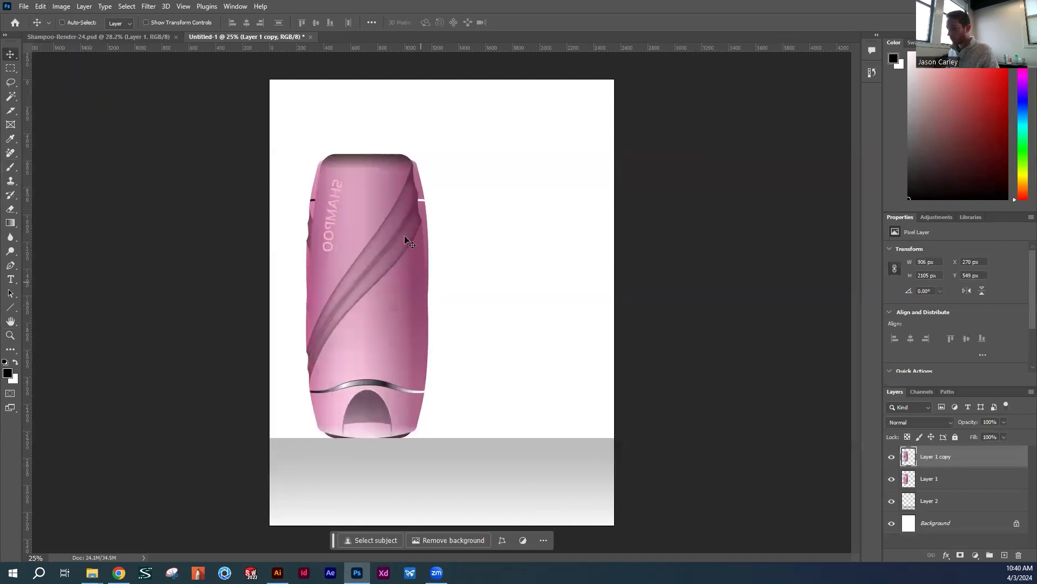
drag(394, 275, 395, 503)
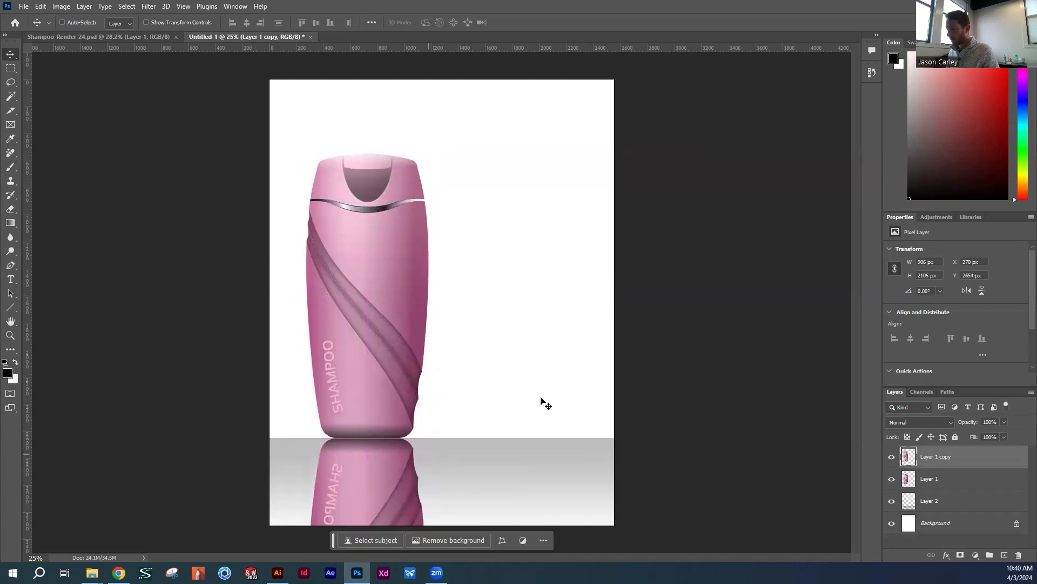
Squash the reflected bottle to about 52.45% of its height with Free Transform, keeping its upper edge at the bottle's base
key(ctrl+space)
drag(601, 383, 556, 385)
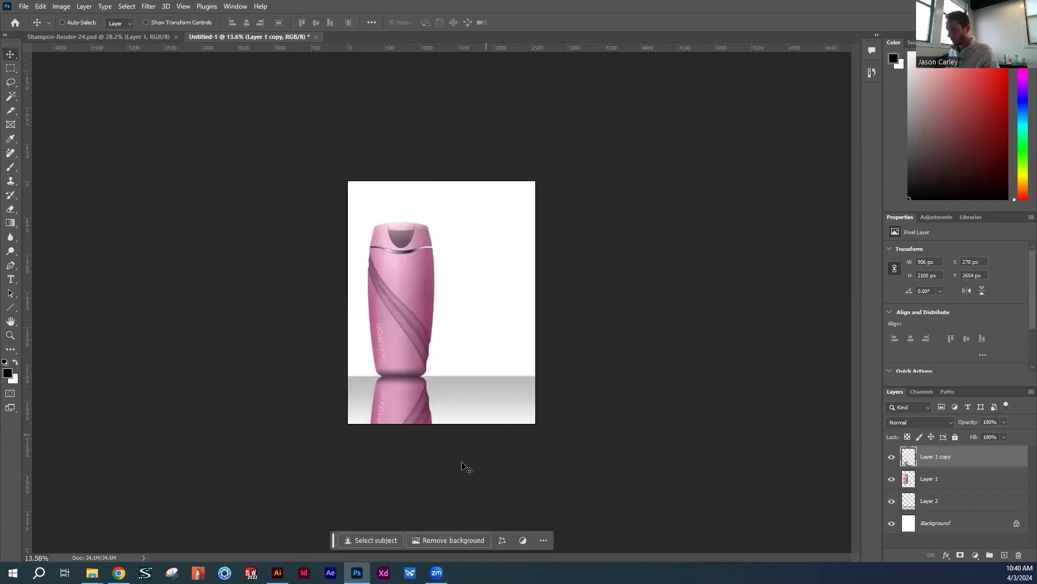
key(ctrl+t)
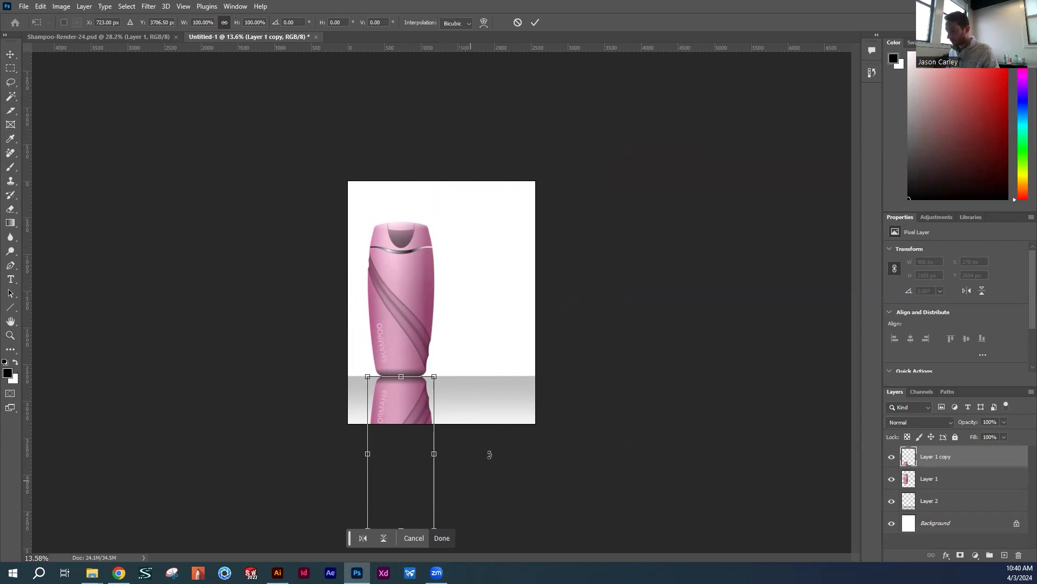
key(Return)
click(589, 416)
key(space)
drag(621, 382, 616, 329)
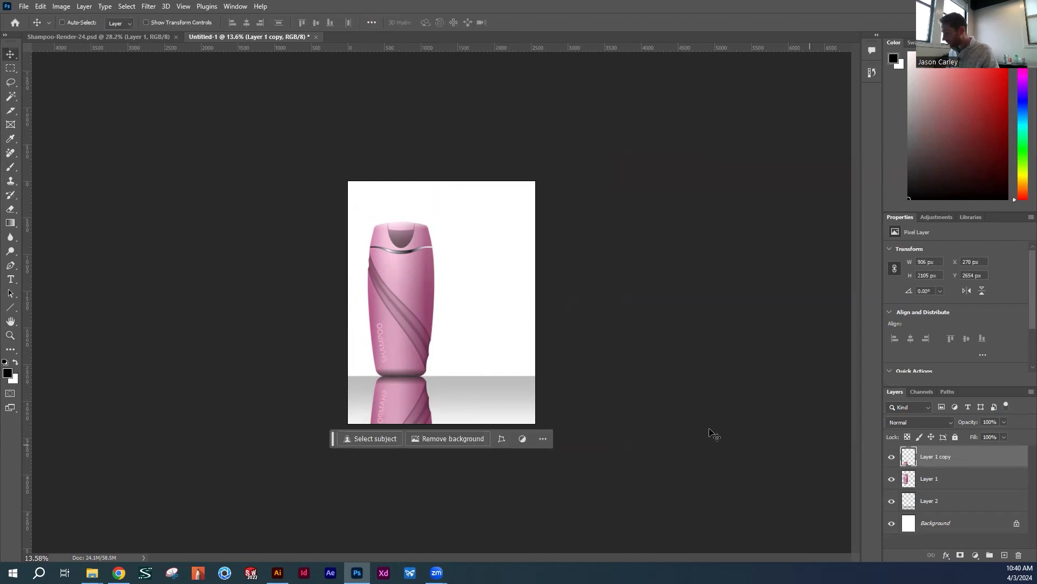
key(z)
drag(608, 391, 604, 391)
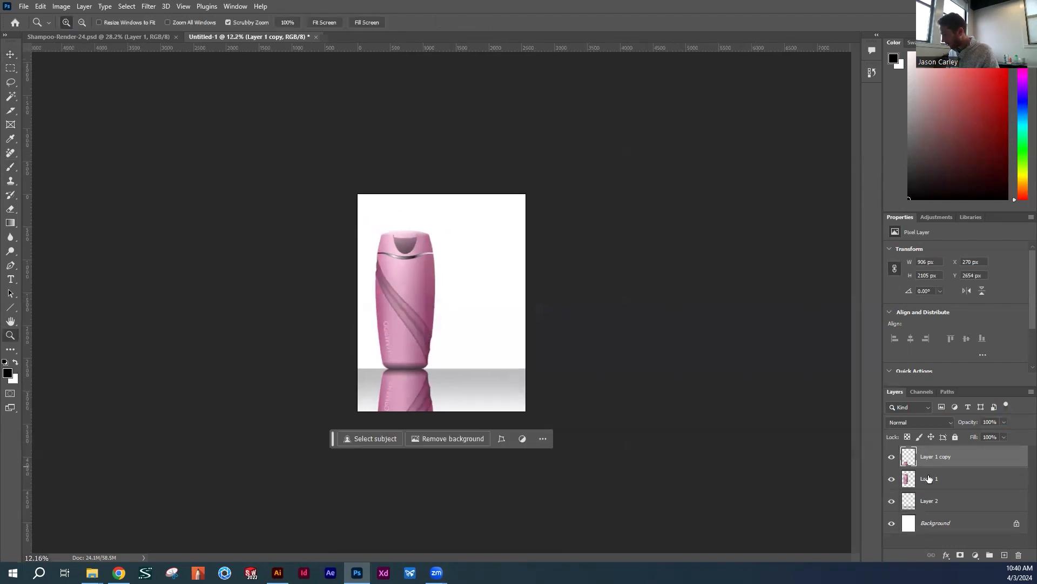
key(ctrl+t)
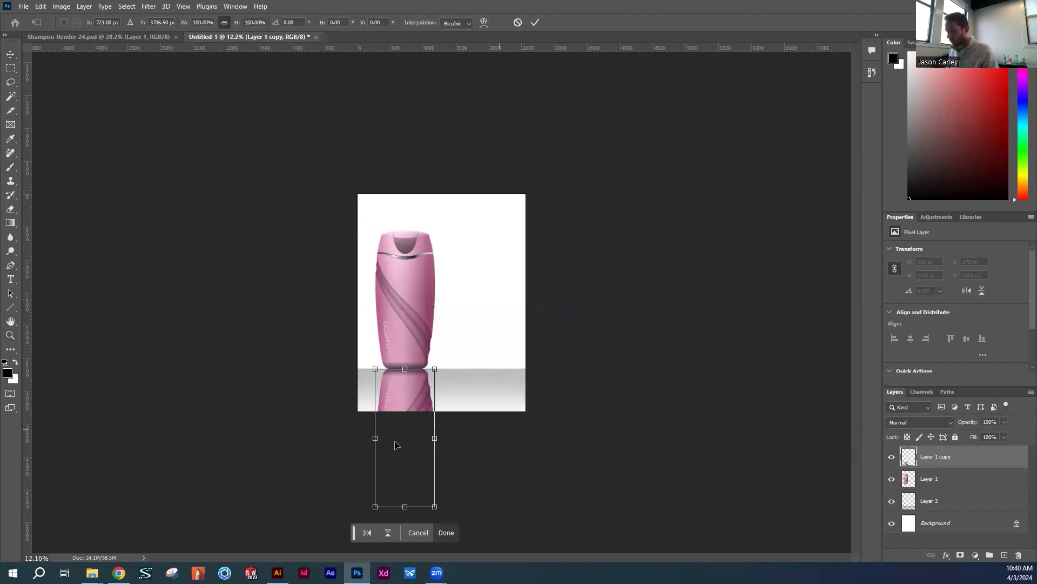
drag(405, 505, 413, 435)
drag(413, 441, 413, 440)
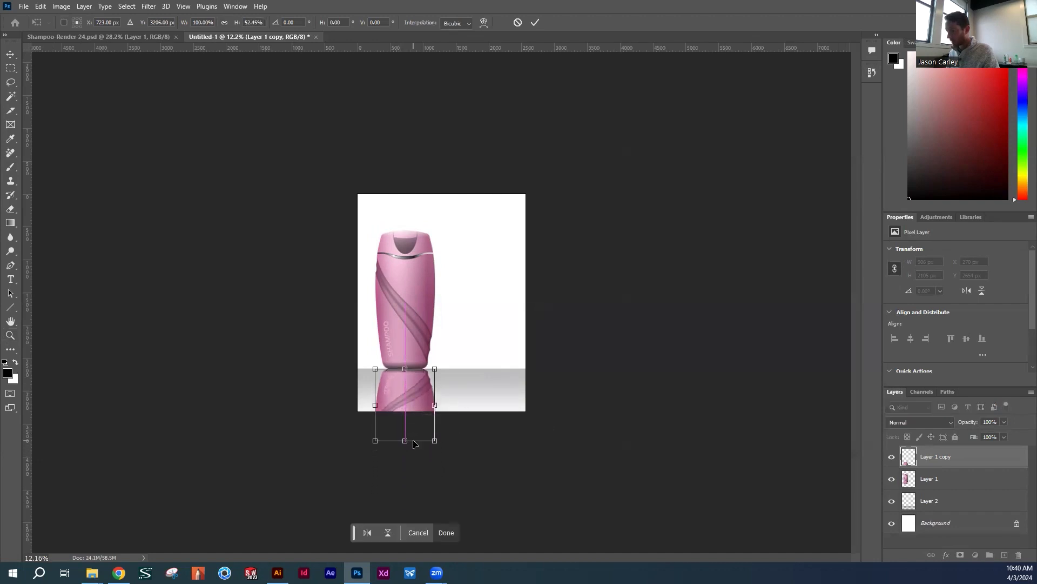
key(Return)
Fade the lower part of the reflection using the Eraser at 41% opacity and 48% flow, and set the reflection's layer opacity to 74%
key(z)
key(e)
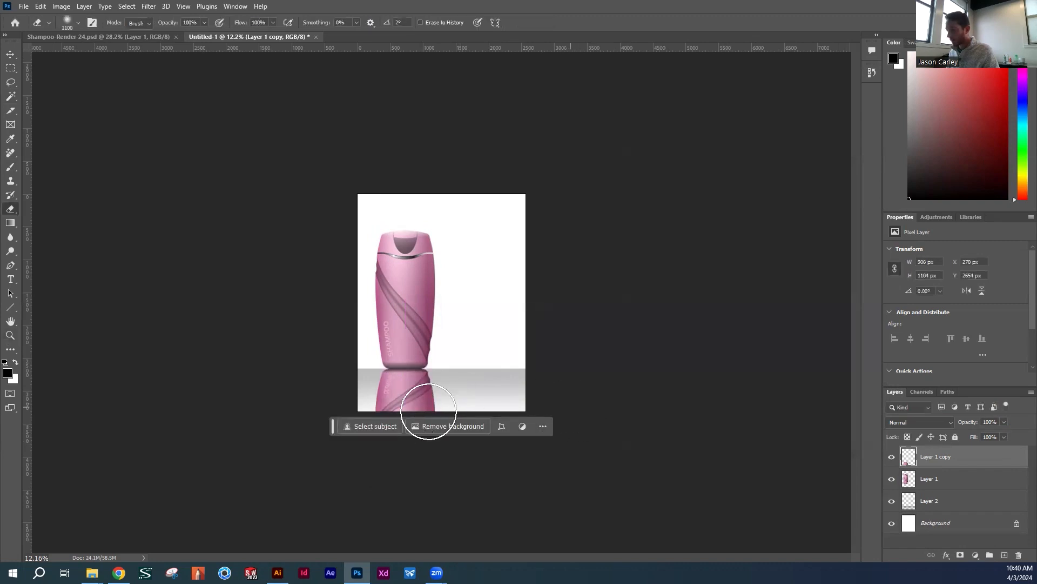
key(z)
click(442, 391)
click(442, 392)
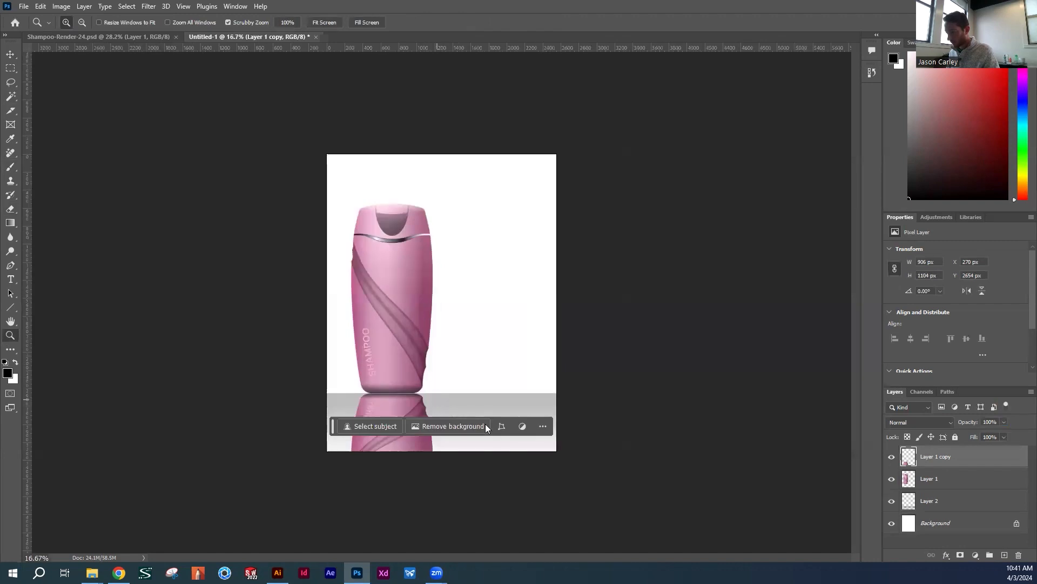
key(e)
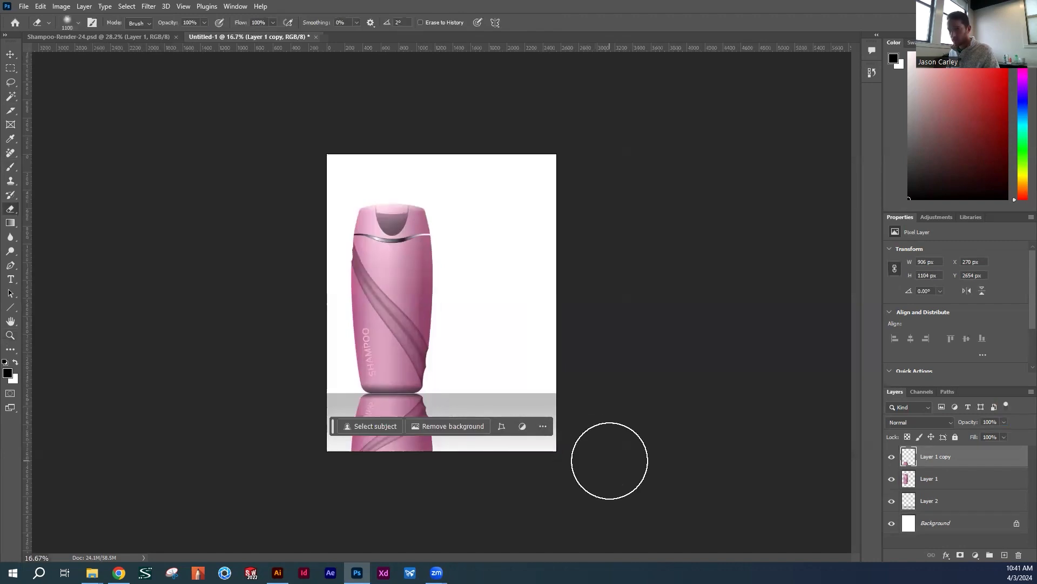
drag(169, 23, 141, 31)
drag(238, 25, 215, 29)
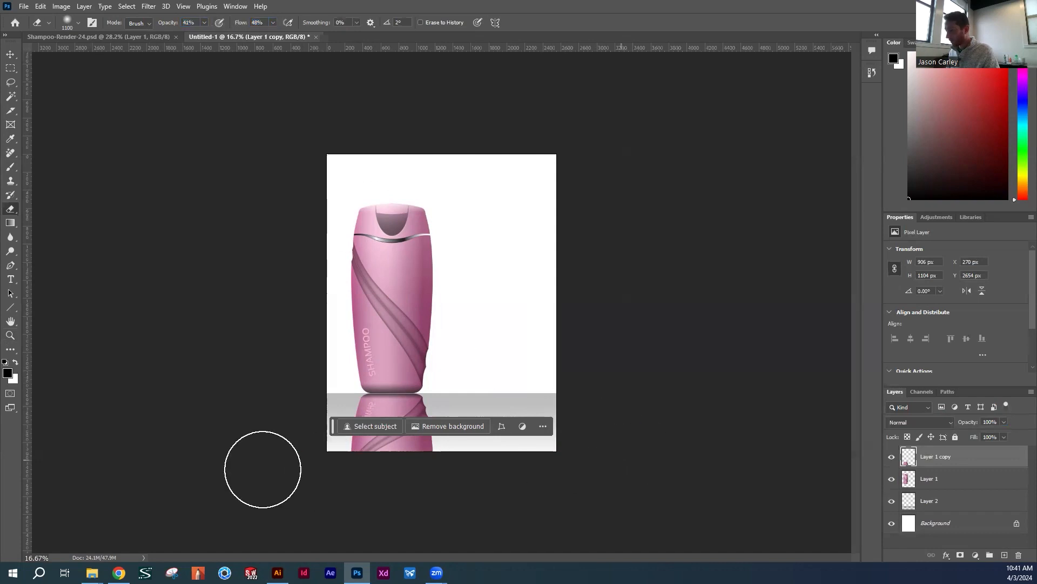
mouse_move(627, 457)
mouse_down()
mouse_move(258, 449)
mouse_move(353, 457)
mouse_move(599, 430)
mouse_move(253, 433)
mouse_move(521, 453)
mouse_move(615, 440)
mouse_move(442, 448)
mouse_up()
drag(973, 422, 960, 425)
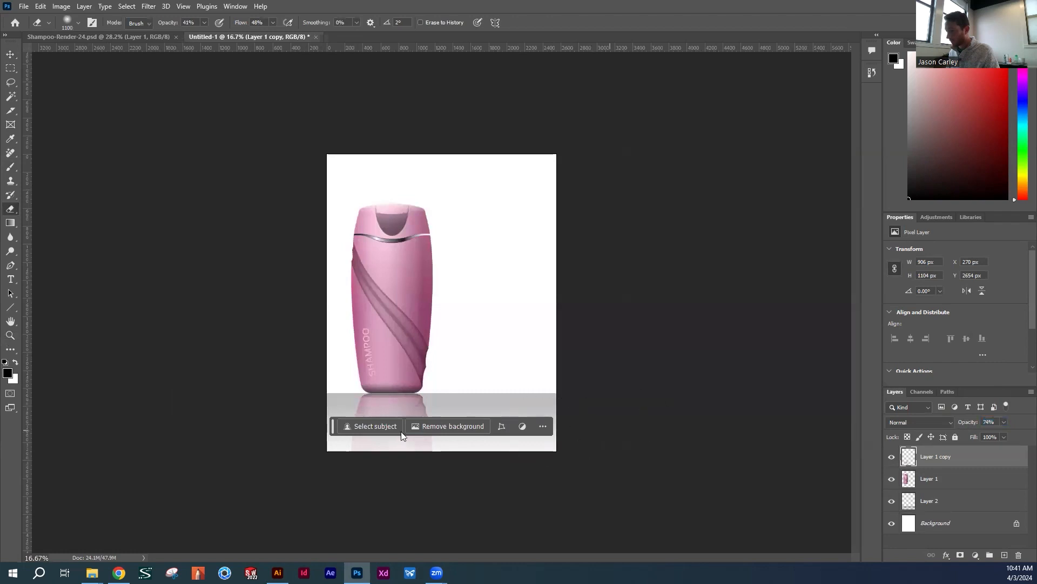
Move the contextual task bar off the canvas and toggle the bottle reflection's visibility to compare the render with and without it
drag(333, 427, 283, 481)
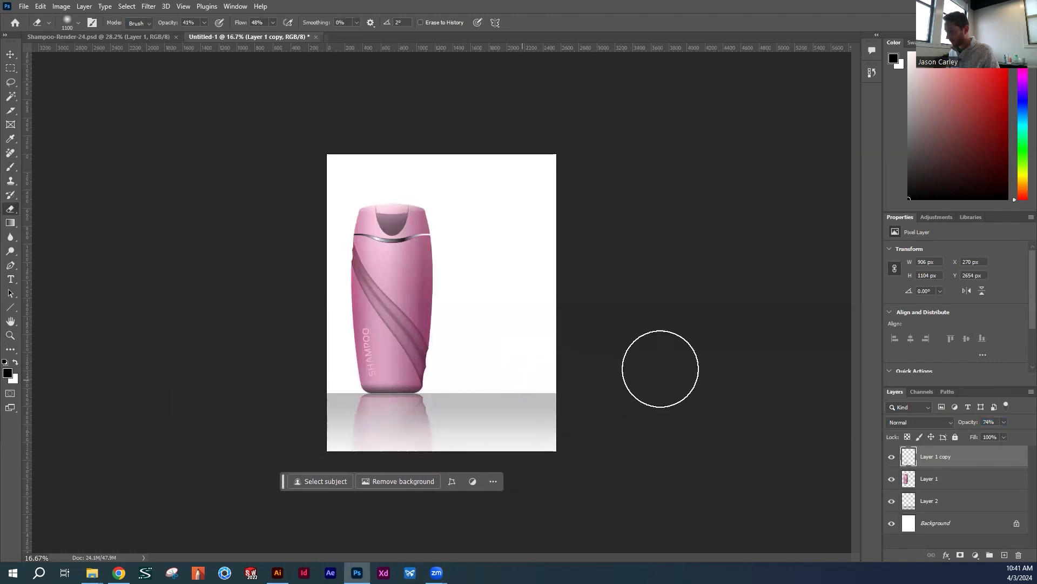
click(891, 459)
click(892, 459)
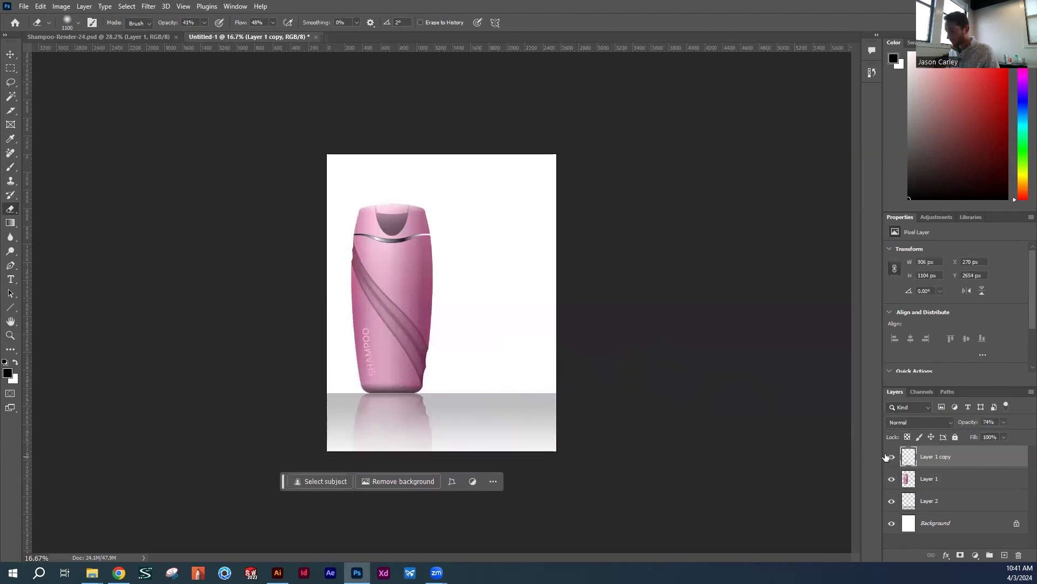
Select the whole background area above the floor with a rectangular marquee and add a new empty layer
key(z)
click(472, 299)
key(v)
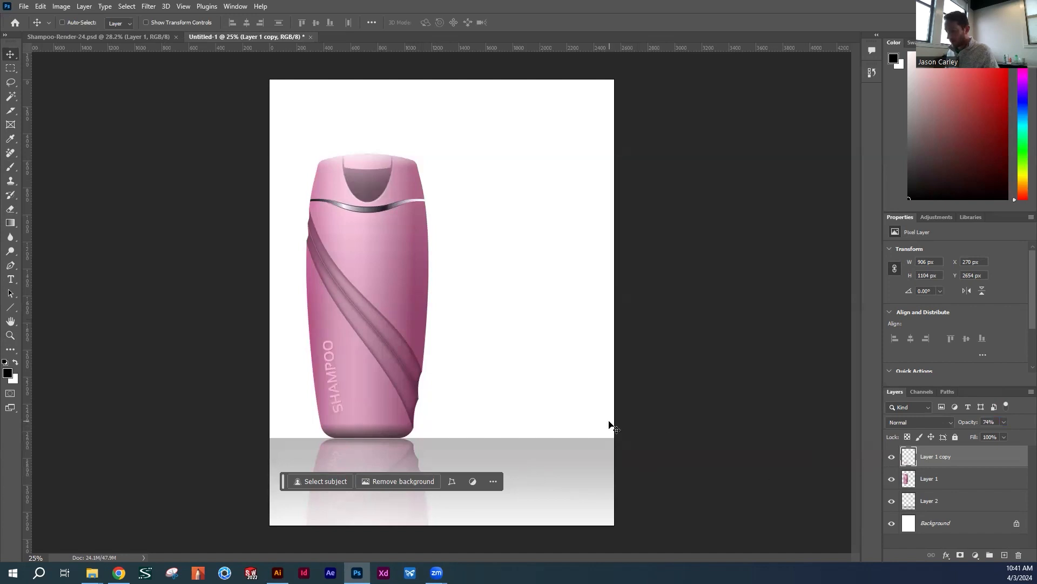
key(m)
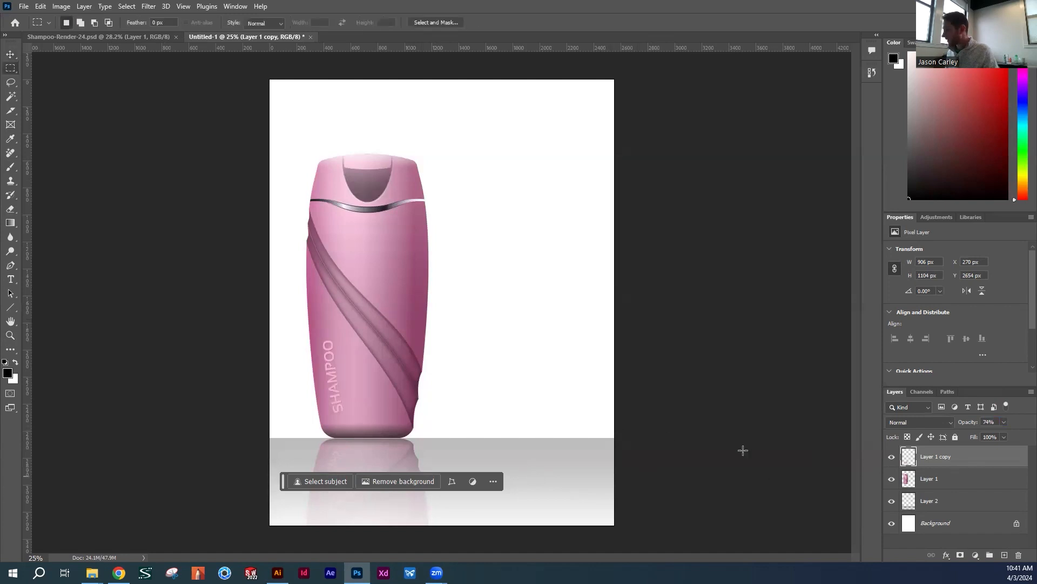
drag(238, 70, 659, 436)
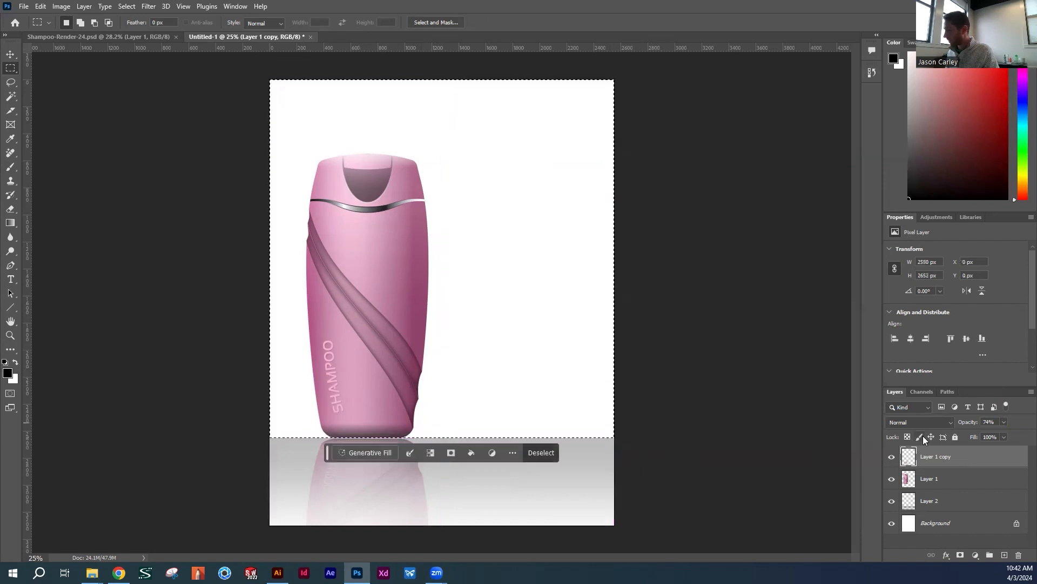
click(1004, 555)
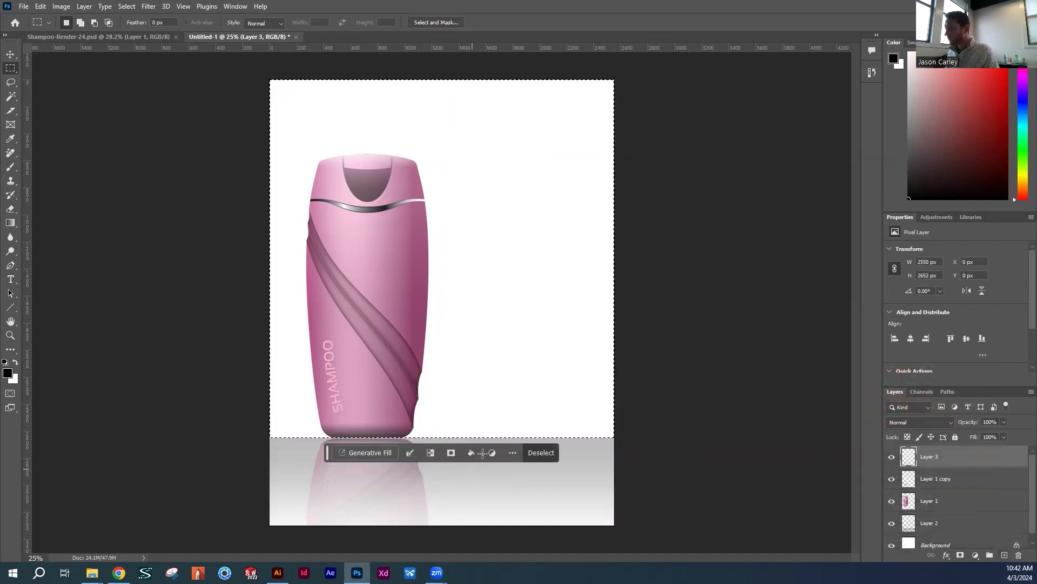
Fill the selection with Generative Fill using the prompt "floral pattern background", compare the variations and keep variation 3 of 6
click(375, 453)
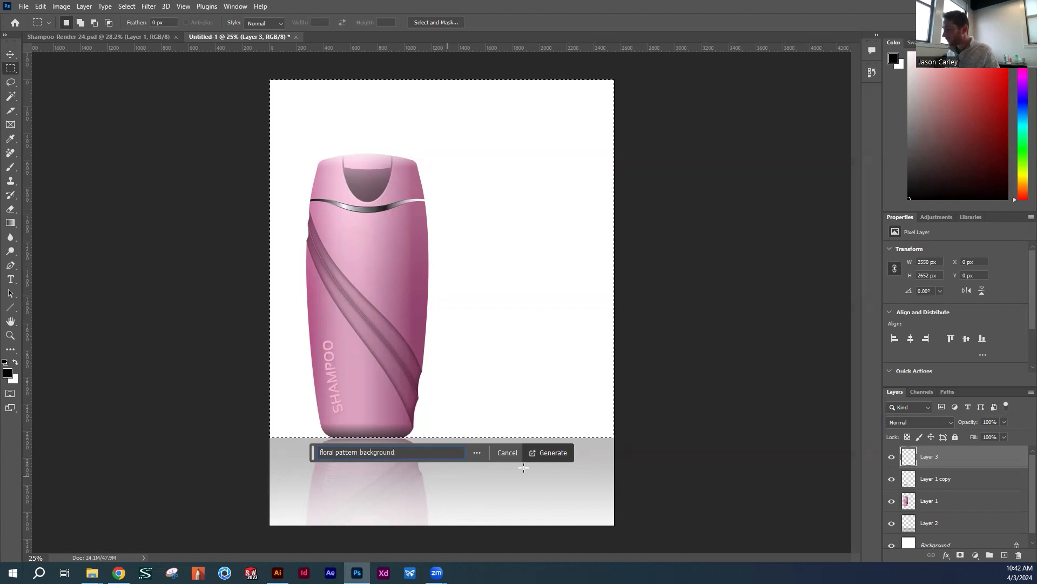
click(556, 453)
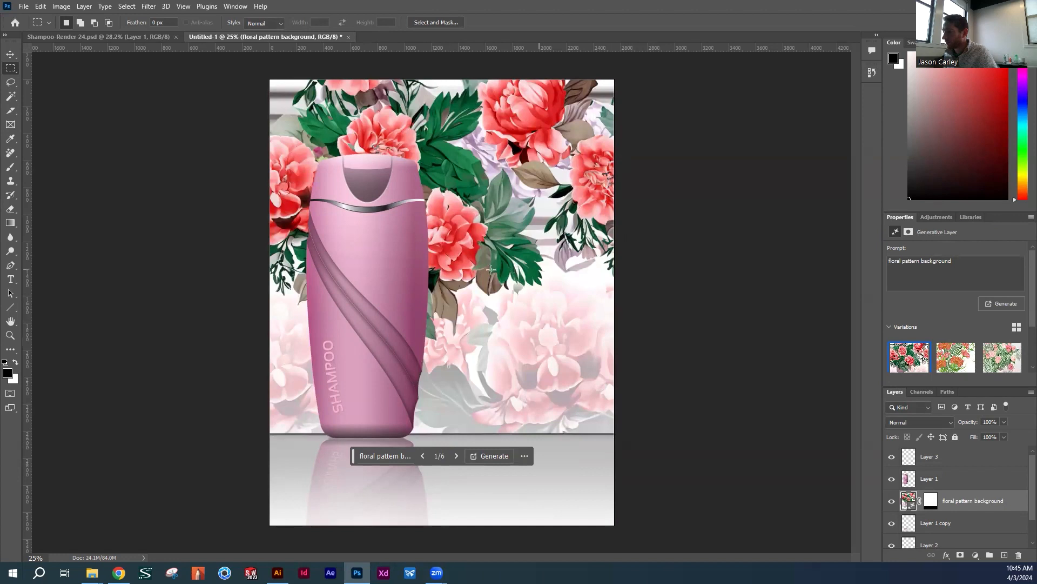
click(457, 457)
click(457, 457)
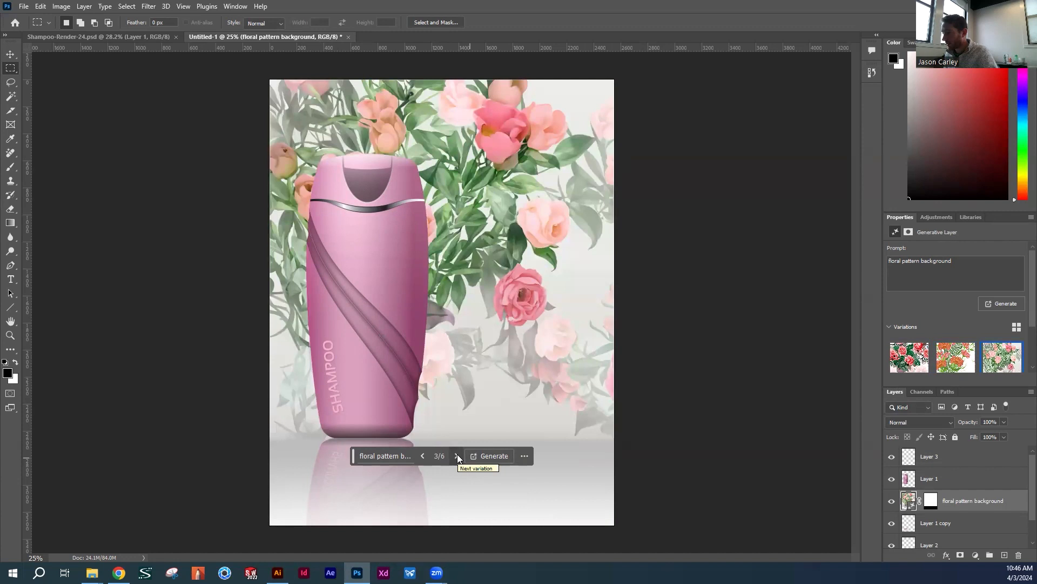
click(457, 455)
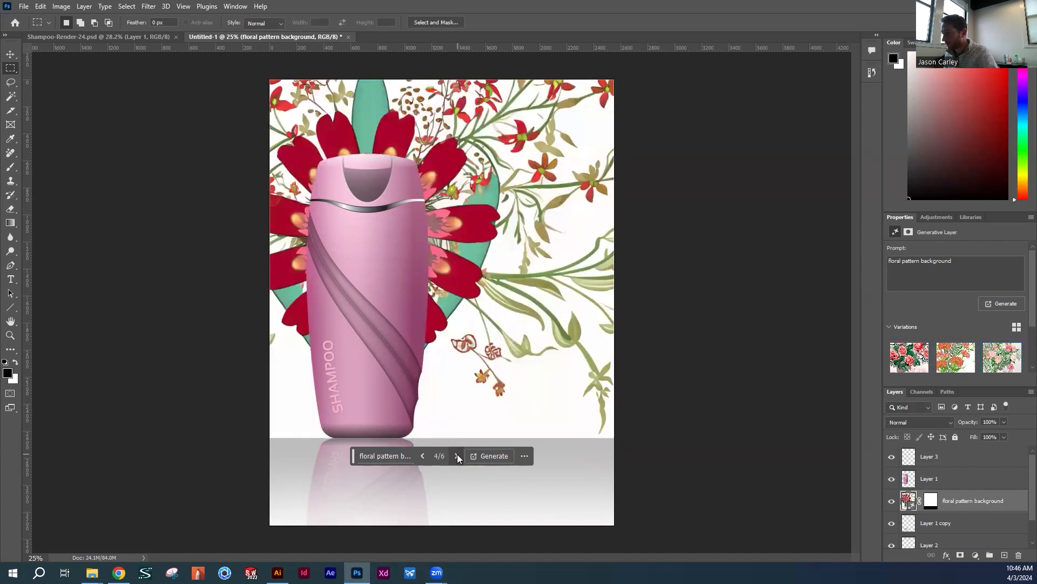
click(457, 456)
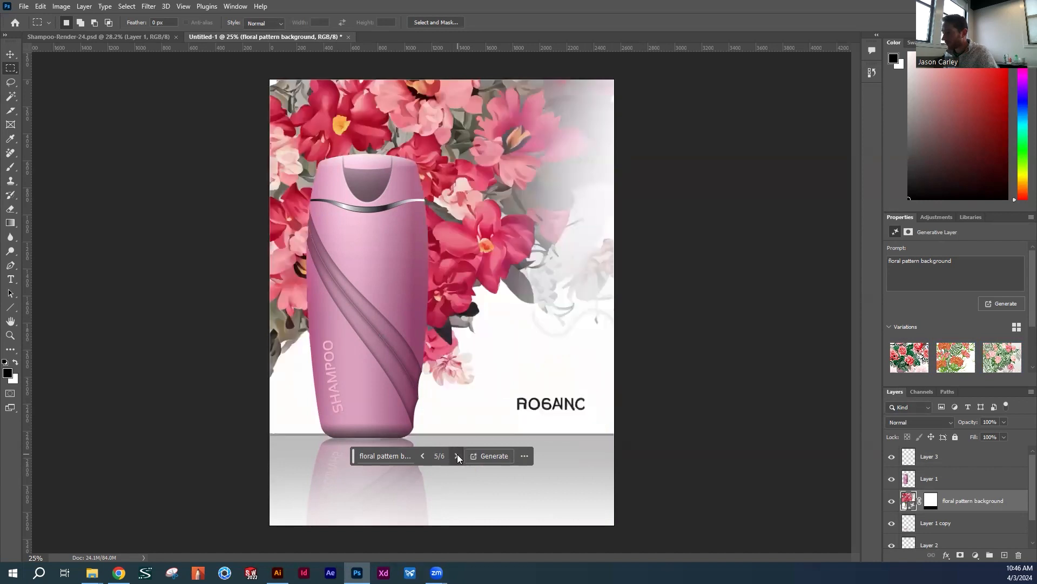
click(457, 456)
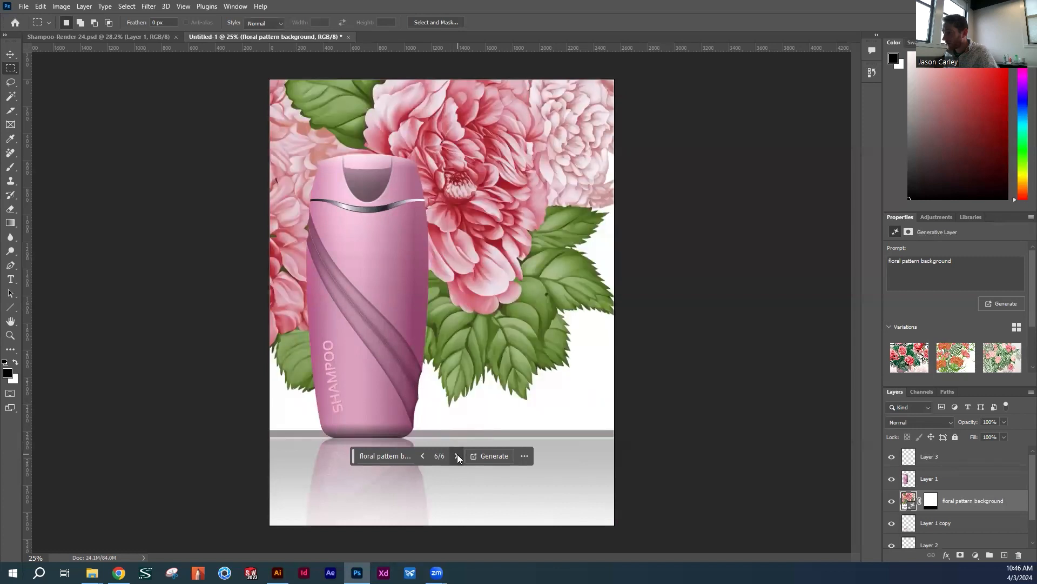
click(424, 455)
click(423, 455)
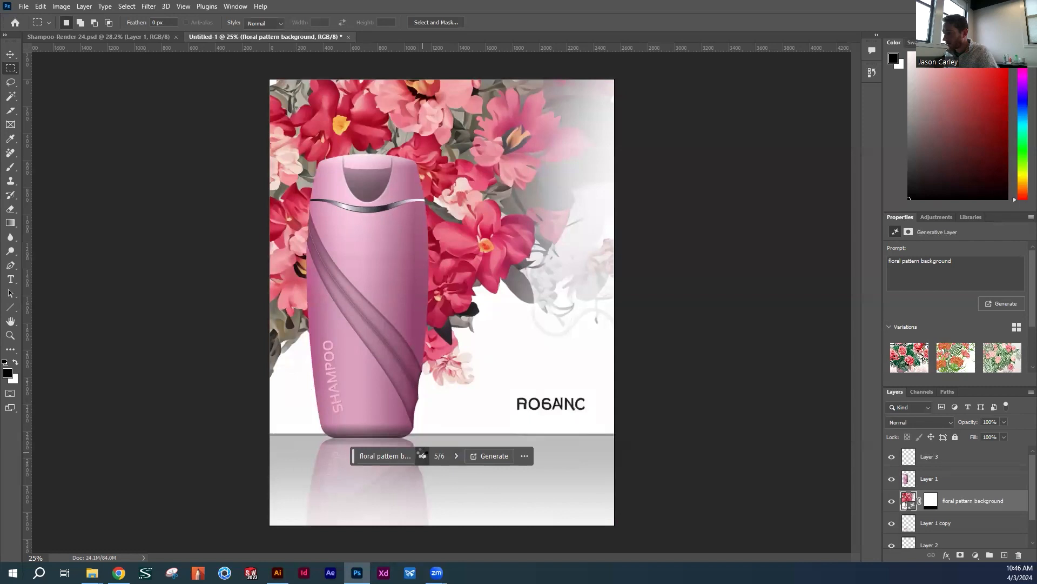
click(424, 456)
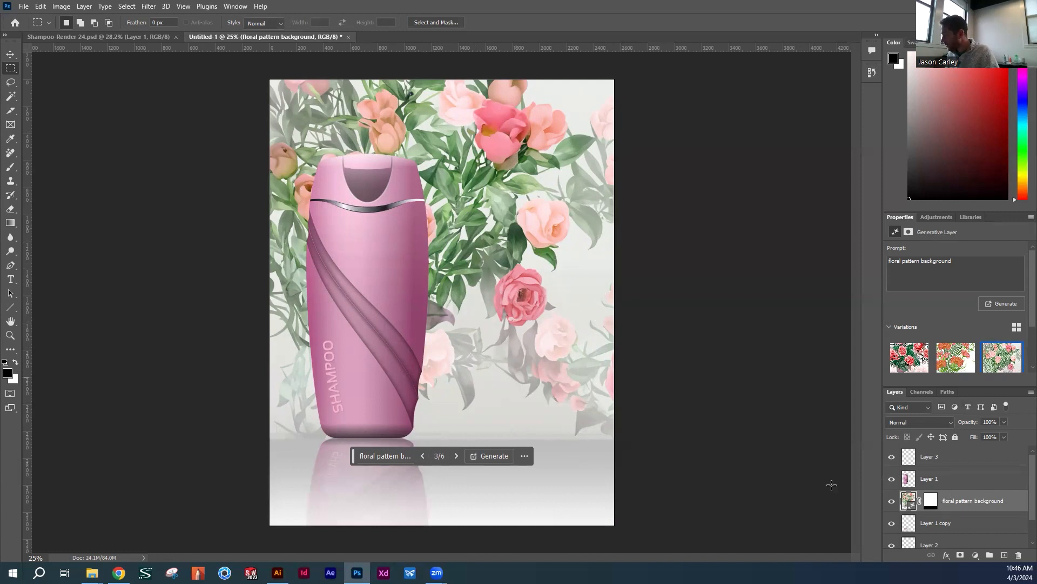
Duplicate the floral pattern background layer within the same document
right_click(972, 502)
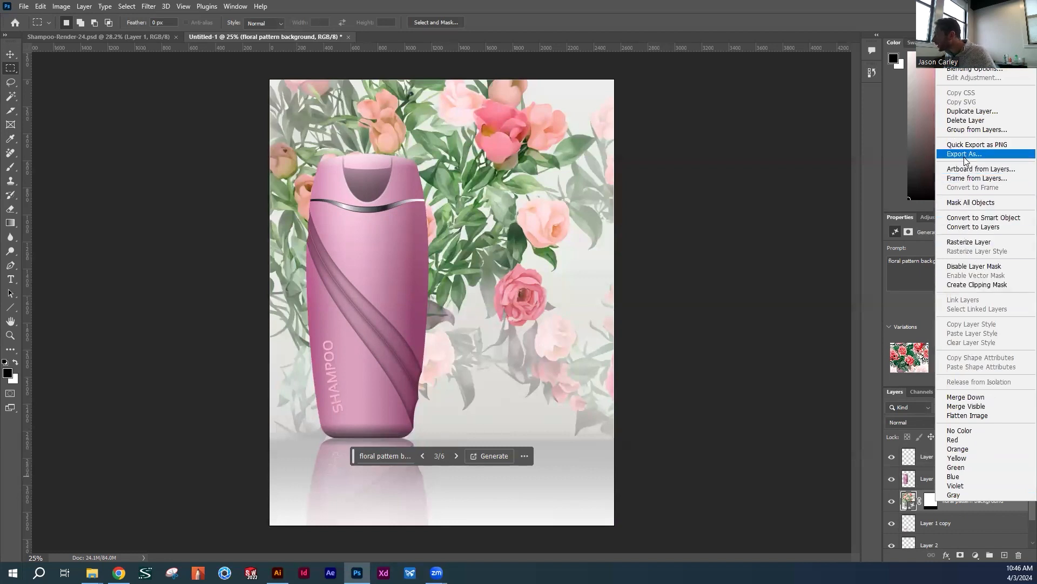
click(972, 111)
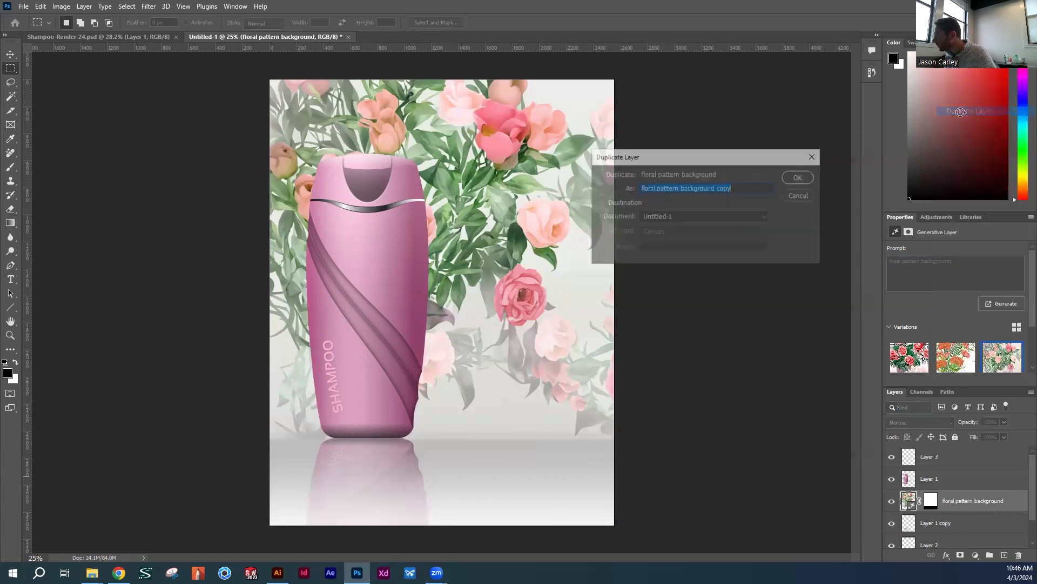
click(799, 176)
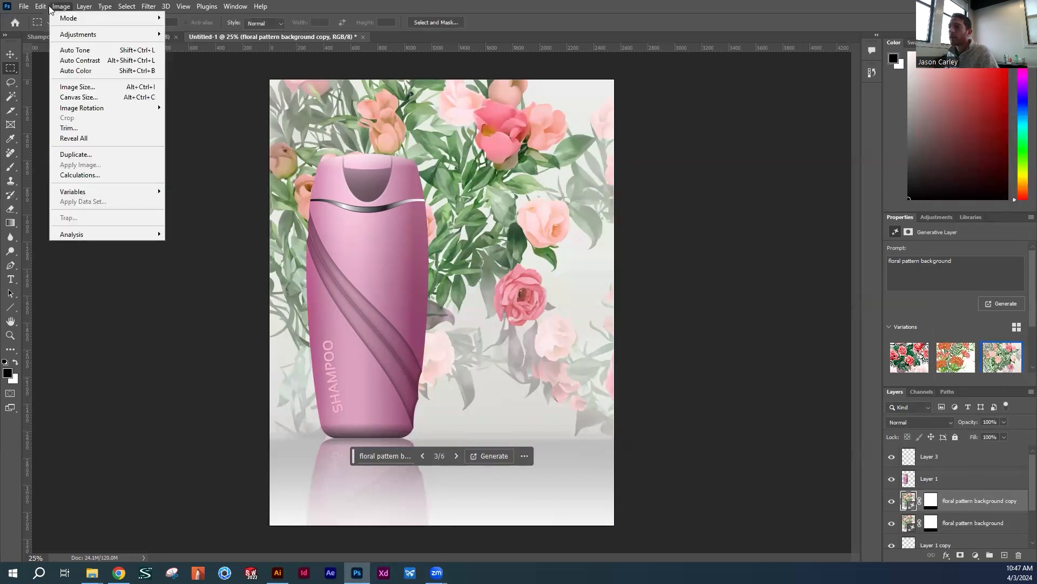
Flip the floral background copy vertically and move it straight down so it mirrors the flowers from the floor line
mouse_move(40, 6)
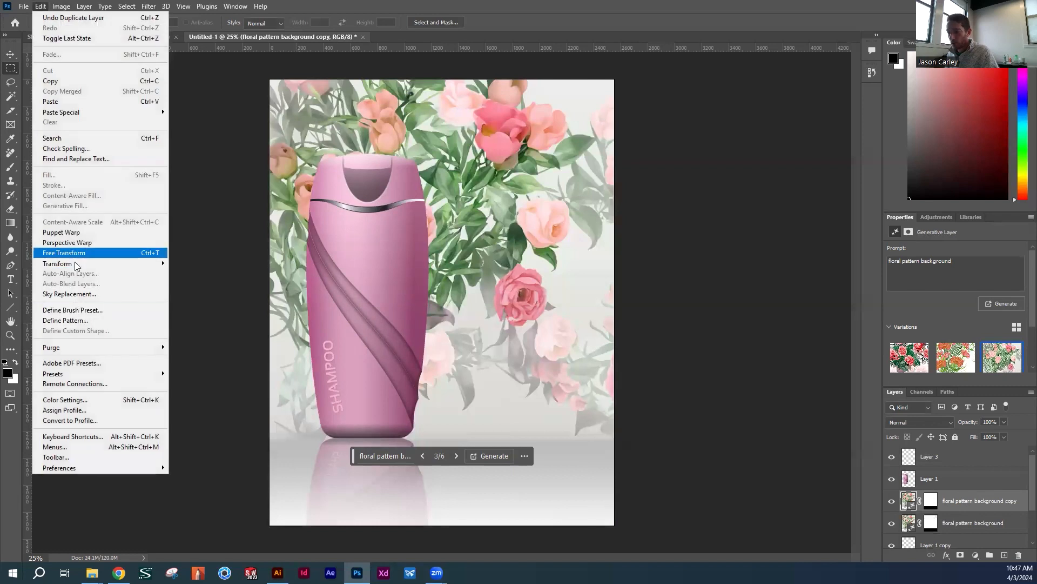
mouse_move(78, 264)
click(198, 473)
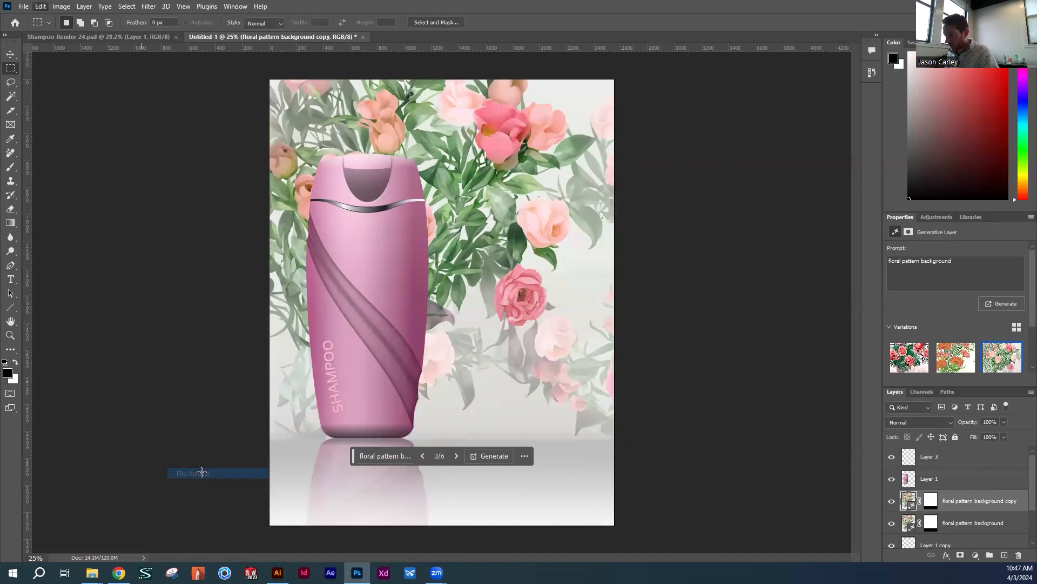
key(v)
drag(482, 236, 478, 514)
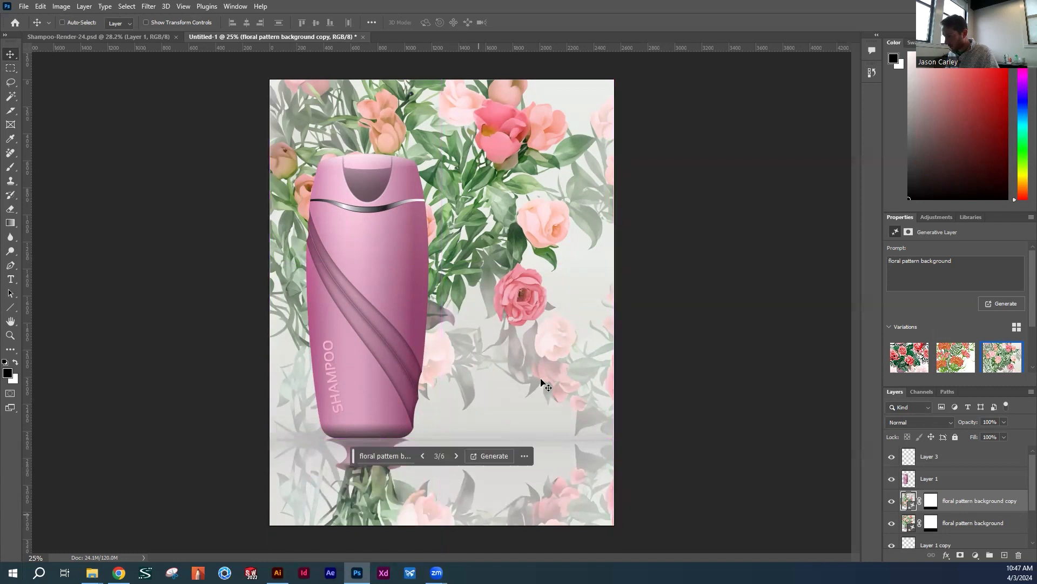
Reorder the floral background copy so it sits beneath the bottle's reflection layer and above the floor layer
key(z)
drag(632, 379, 546, 380)
key(v)
scroll(952, 479, down, 2)
scroll(952, 479, up, 1)
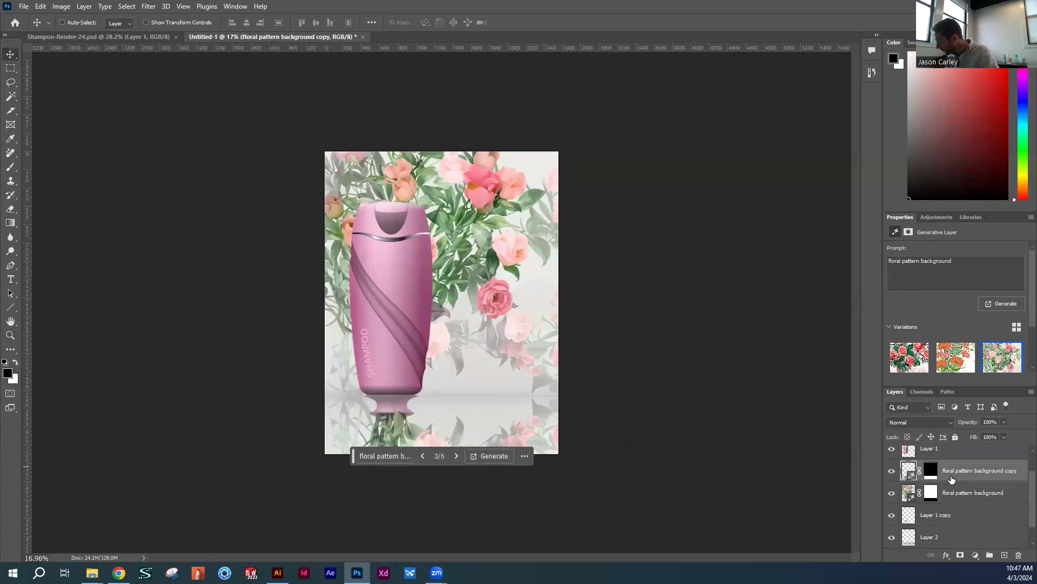
drag(945, 473, 946, 525)
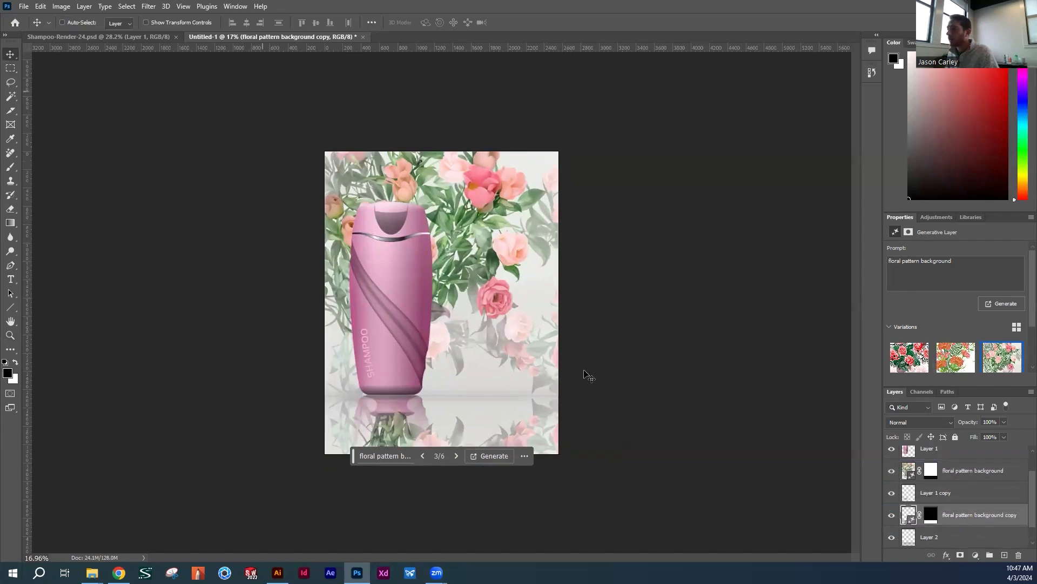
Squash the floral reflection to about 1331 px high with Free Transform, keeping its upper edge at the floor line
key(ctrl+t)
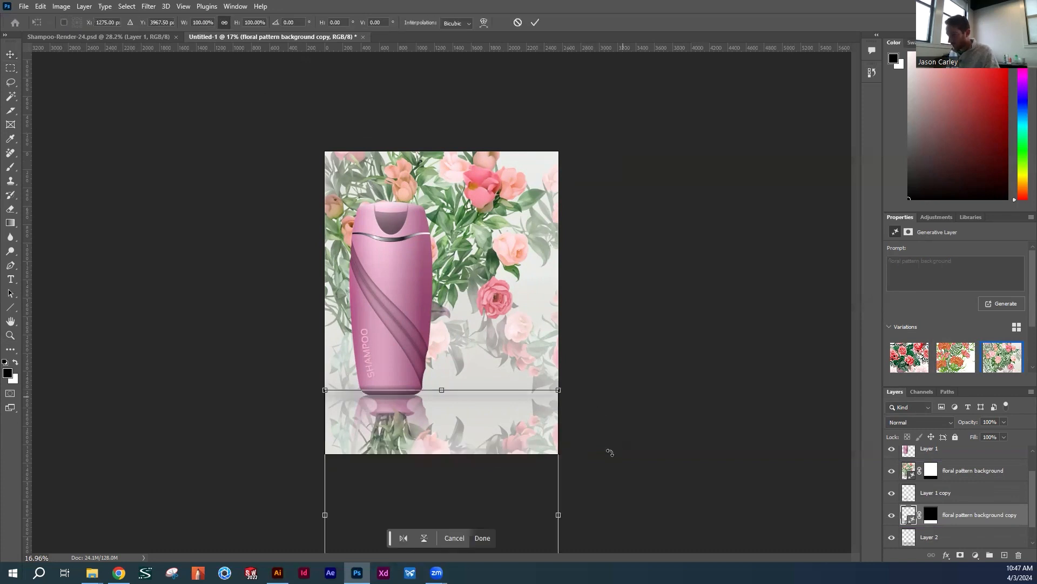
key(Return)
key(z)
mouse_move(619, 371)
mouse_down()
mouse_move(602, 371)
mouse_move(607, 377)
mouse_up()
key(ctrl+t)
drag(442, 483, 442, 420)
key(Return)
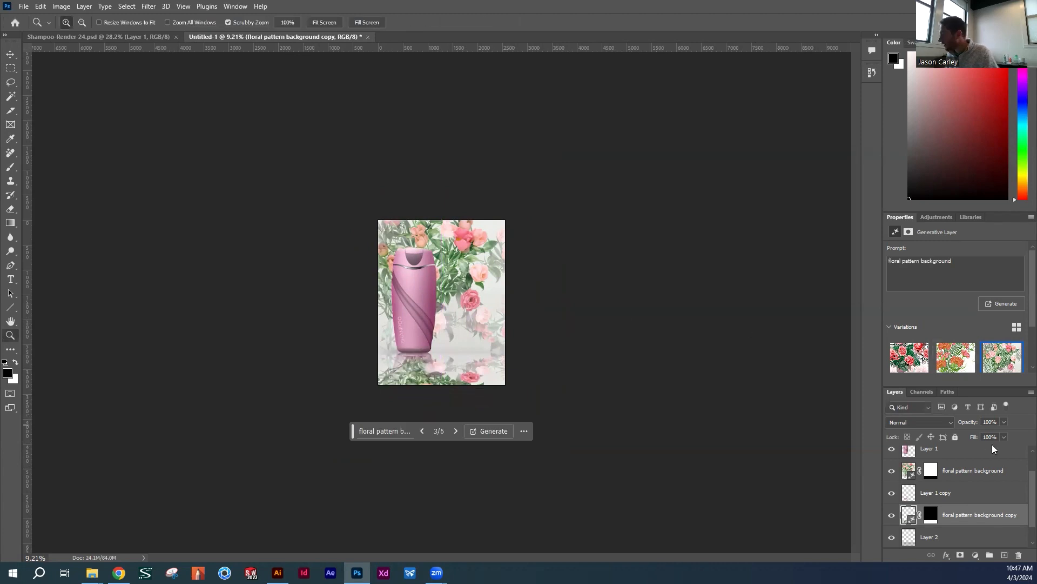
Set the floral reflection layer's opacity to 11%
drag(972, 424, 924, 421)
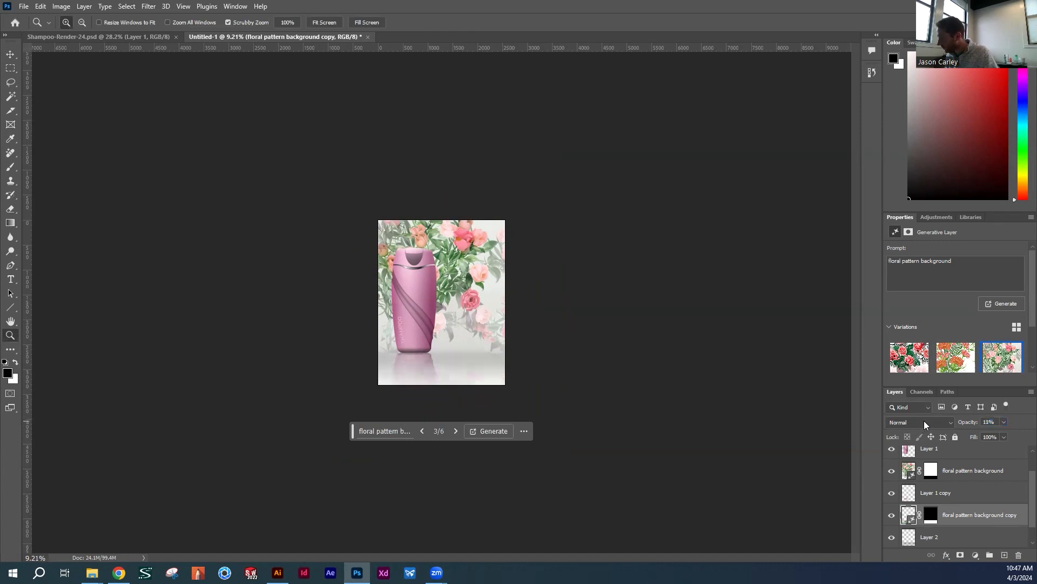
drag(432, 361, 470, 362)
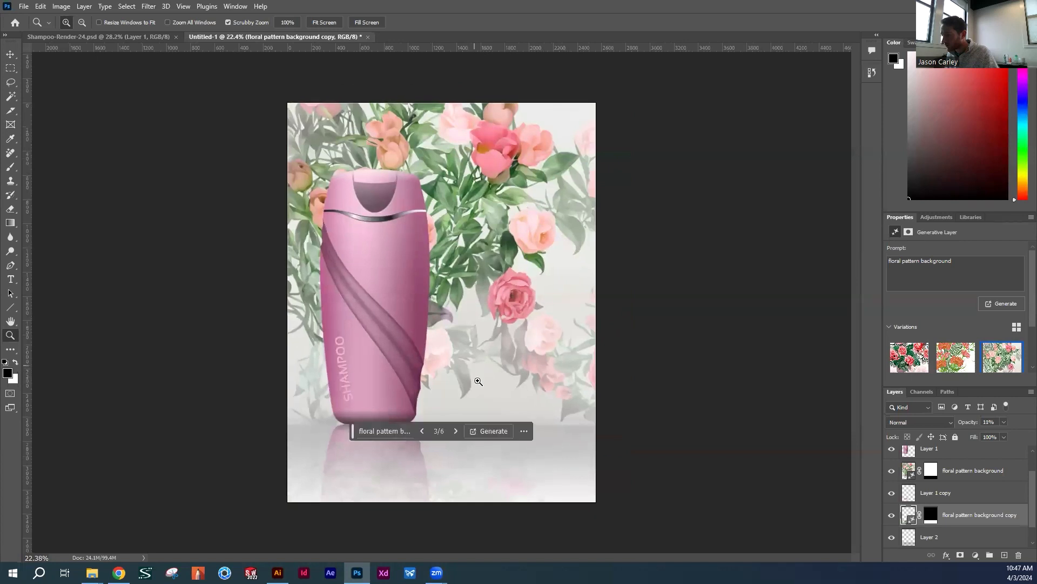
key(v)
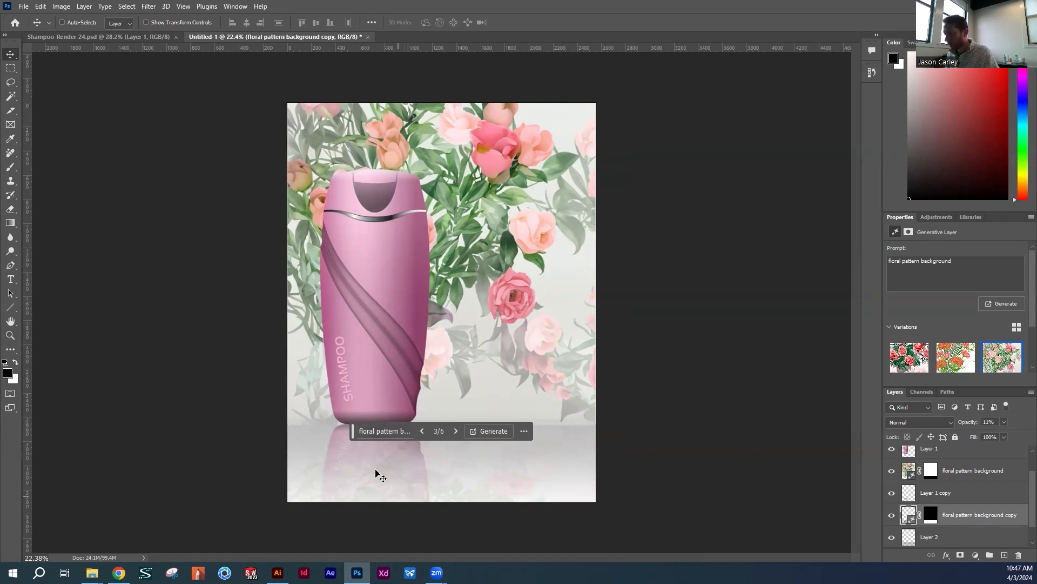
Rasterize the floral reflection layer so it can be erased directly
right_click(960, 518)
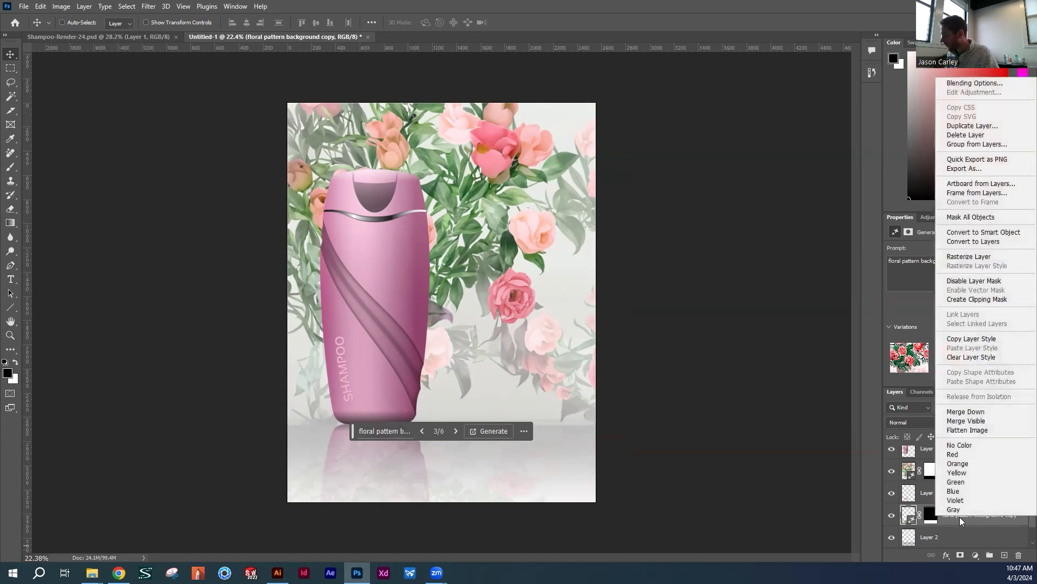
click(939, 526)
key(b)
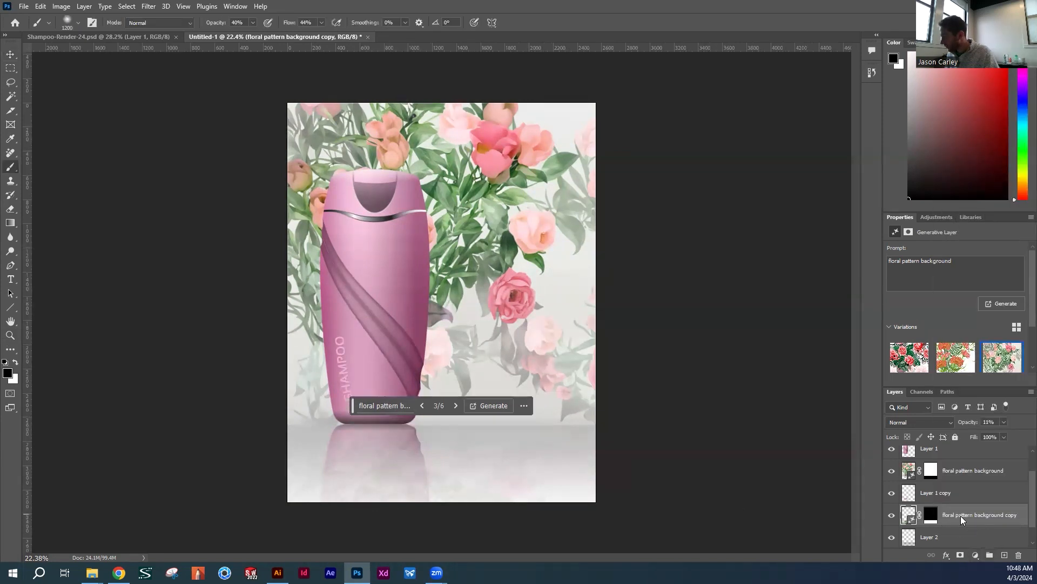
right_click(961, 515)
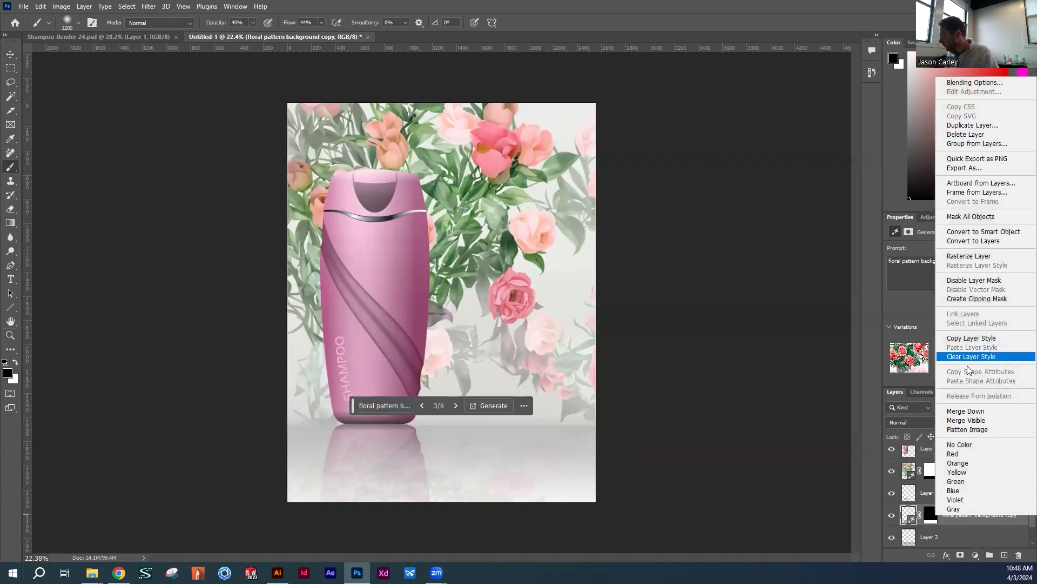
click(959, 256)
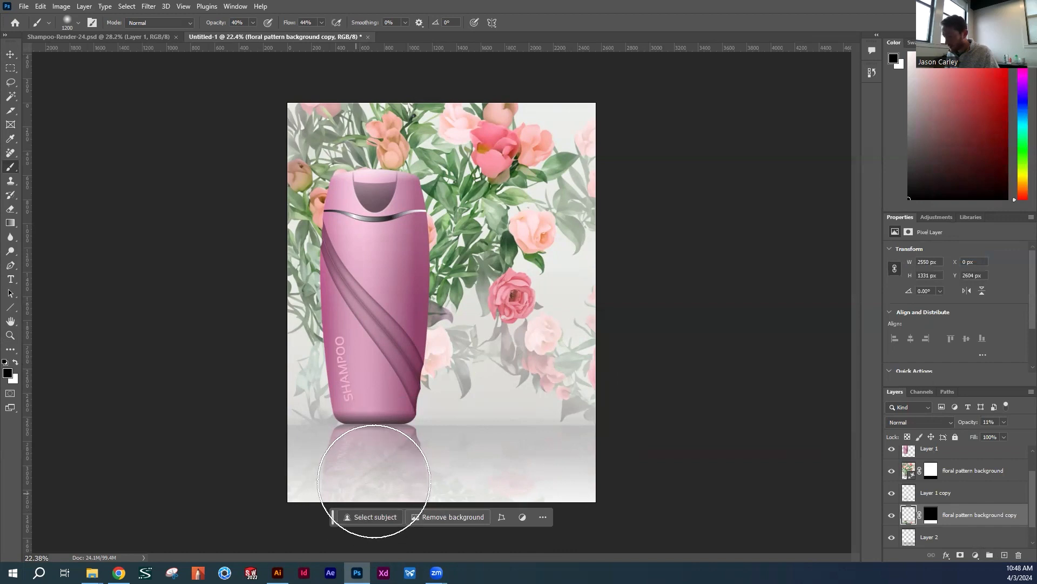
Erase the mirrored flowers overlapping the bottle's reflection with the Eraser, raising the Eraser's opacity and flow to 100%
key(e)
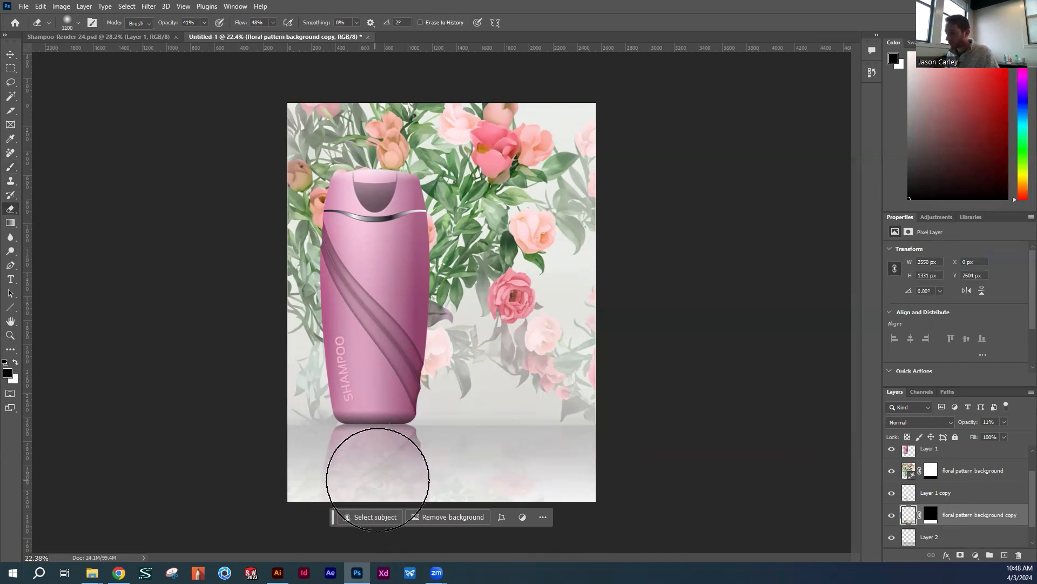
mouse_move(374, 505)
mouse_down()
mouse_move(363, 455)
mouse_move(383, 510)
mouse_up()
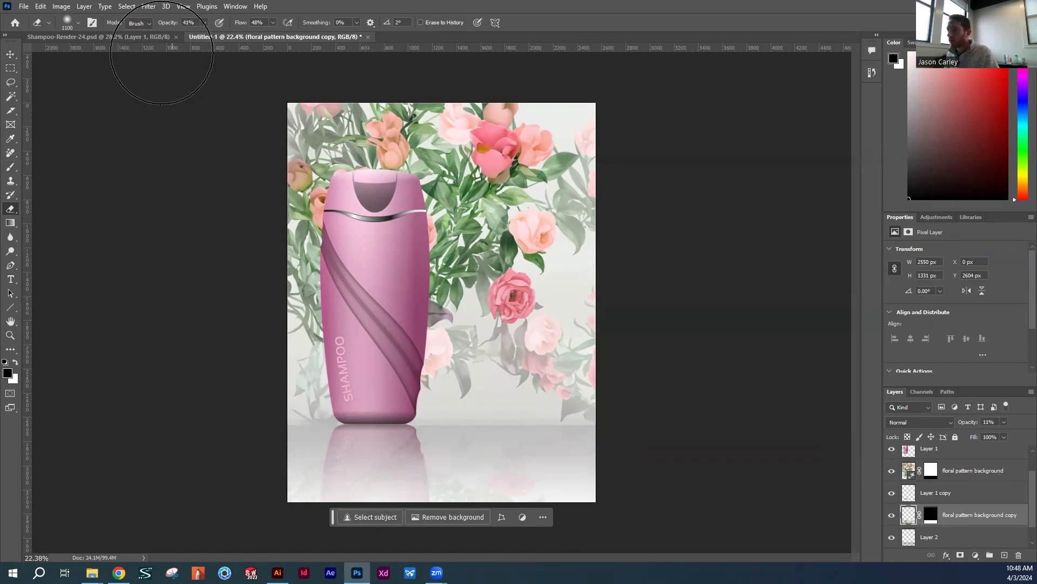
drag(165, 23, 270, 23)
mouse_move(368, 458)
mouse_down()
mouse_move(348, 476)
mouse_move(389, 491)
mouse_move(376, 463)
mouse_up()
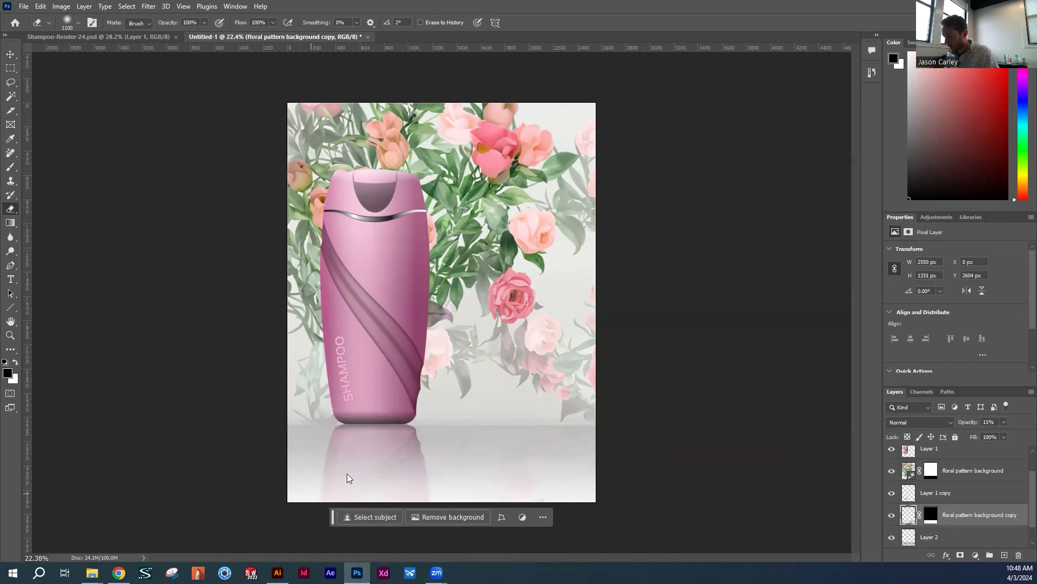
key(z)
mouse_move(480, 336)
mouse_down()
mouse_move(449, 345)
mouse_move(485, 327)
mouse_up()
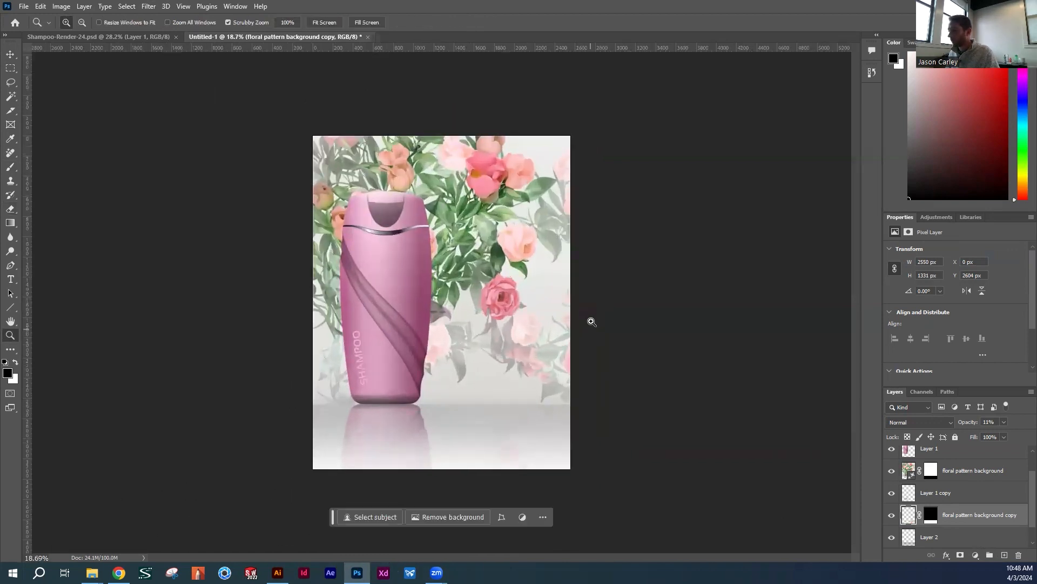